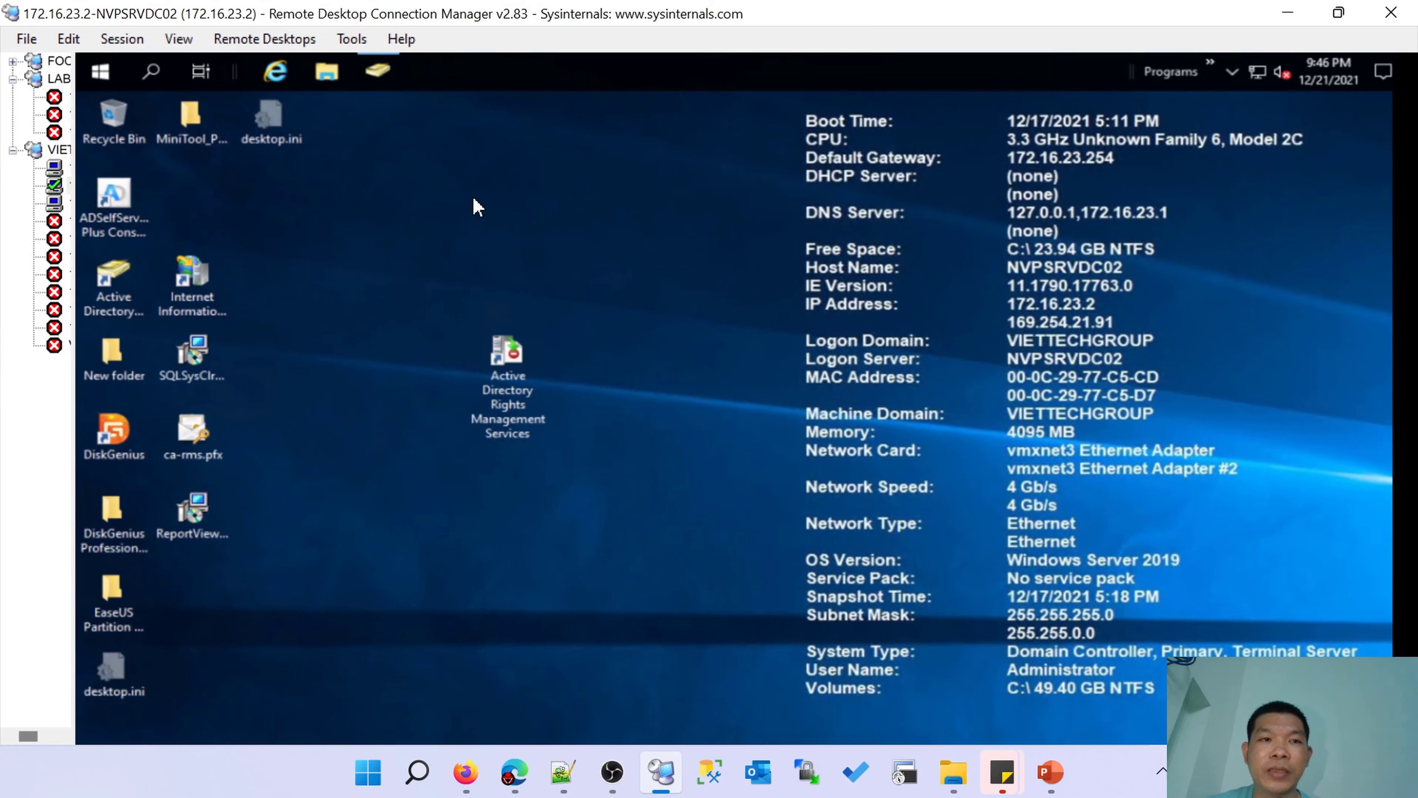
Move the AD RMS desktop icon aside and restore the Active Directory Users and Computers window.
drag(512, 371, 385, 189)
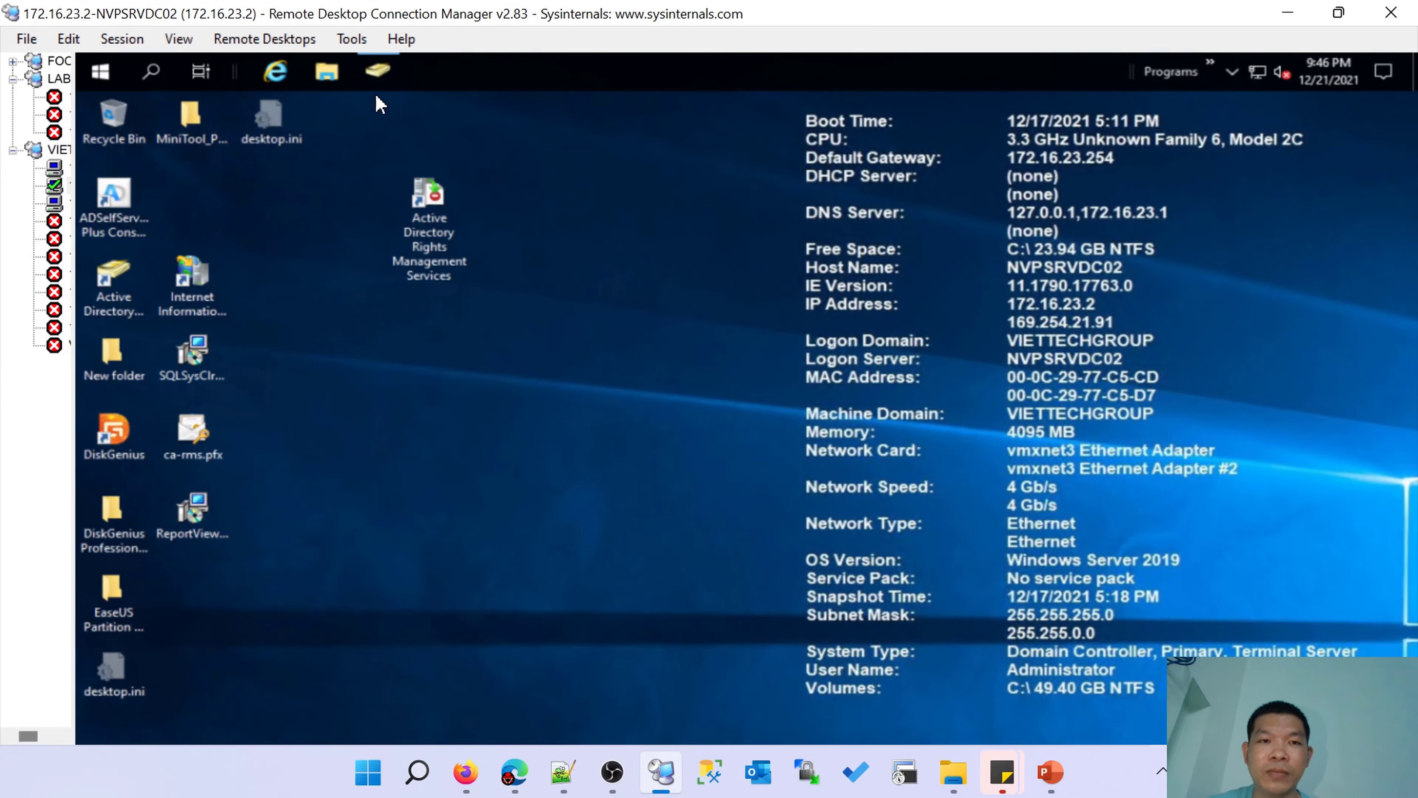
click(387, 78)
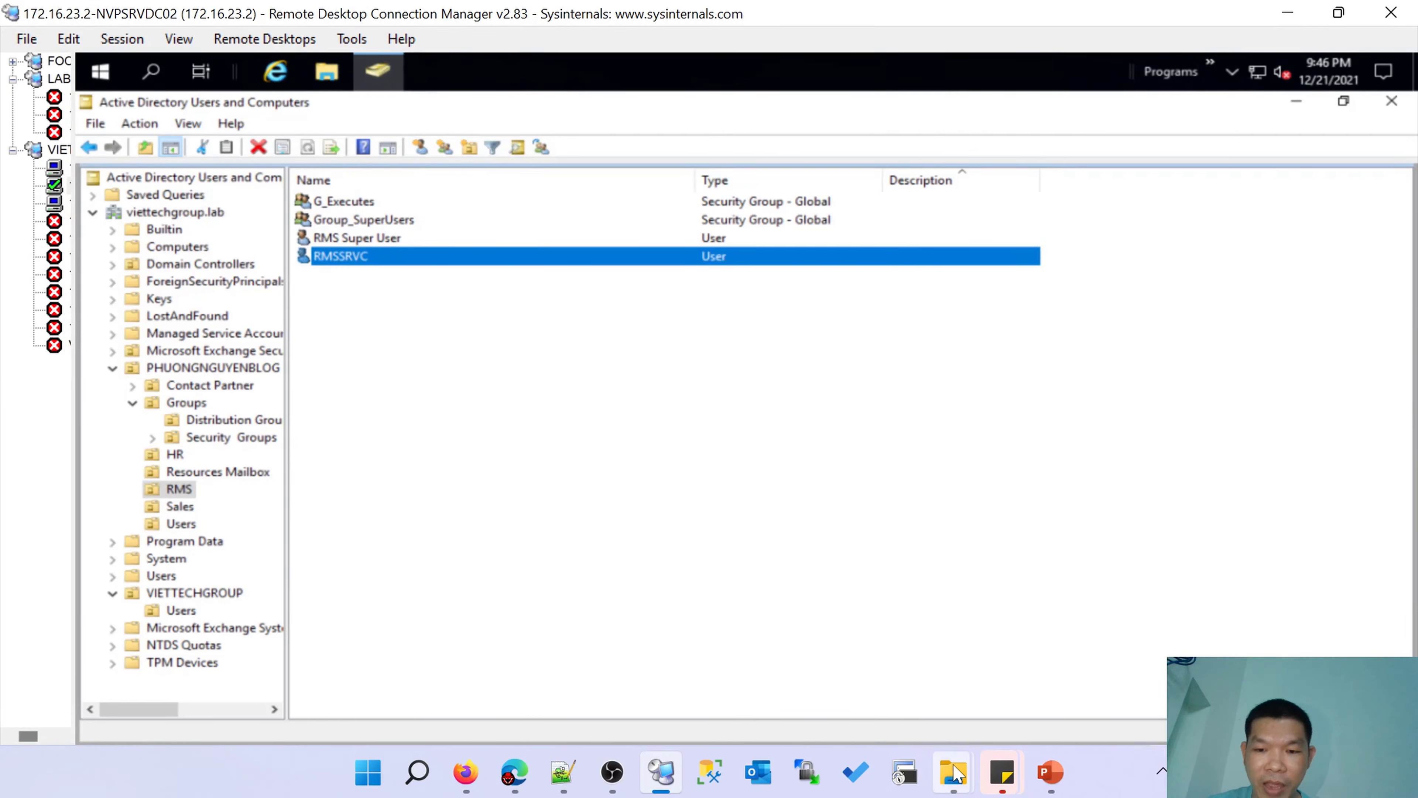
mouse_move(1049, 779)
click(1098, 690)
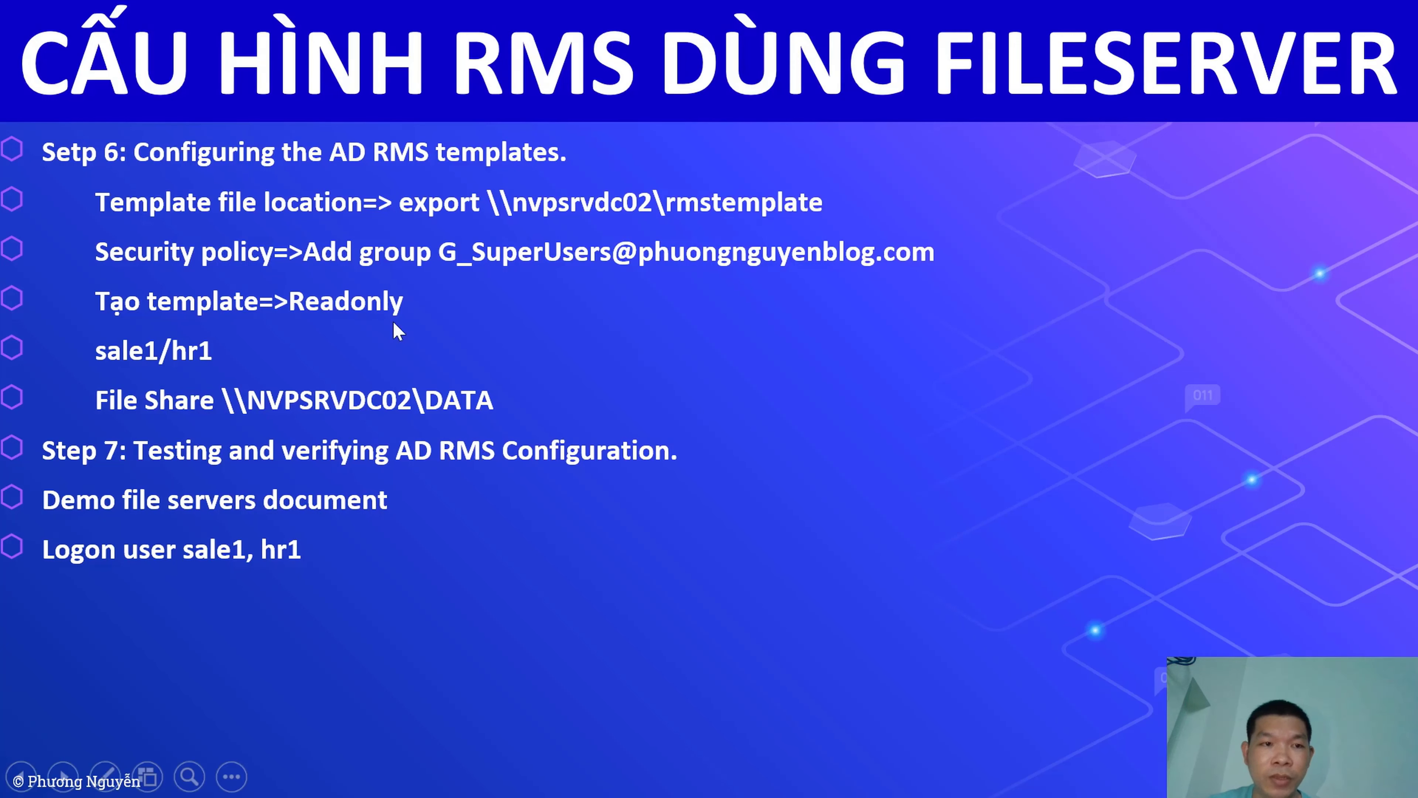
key(Left)
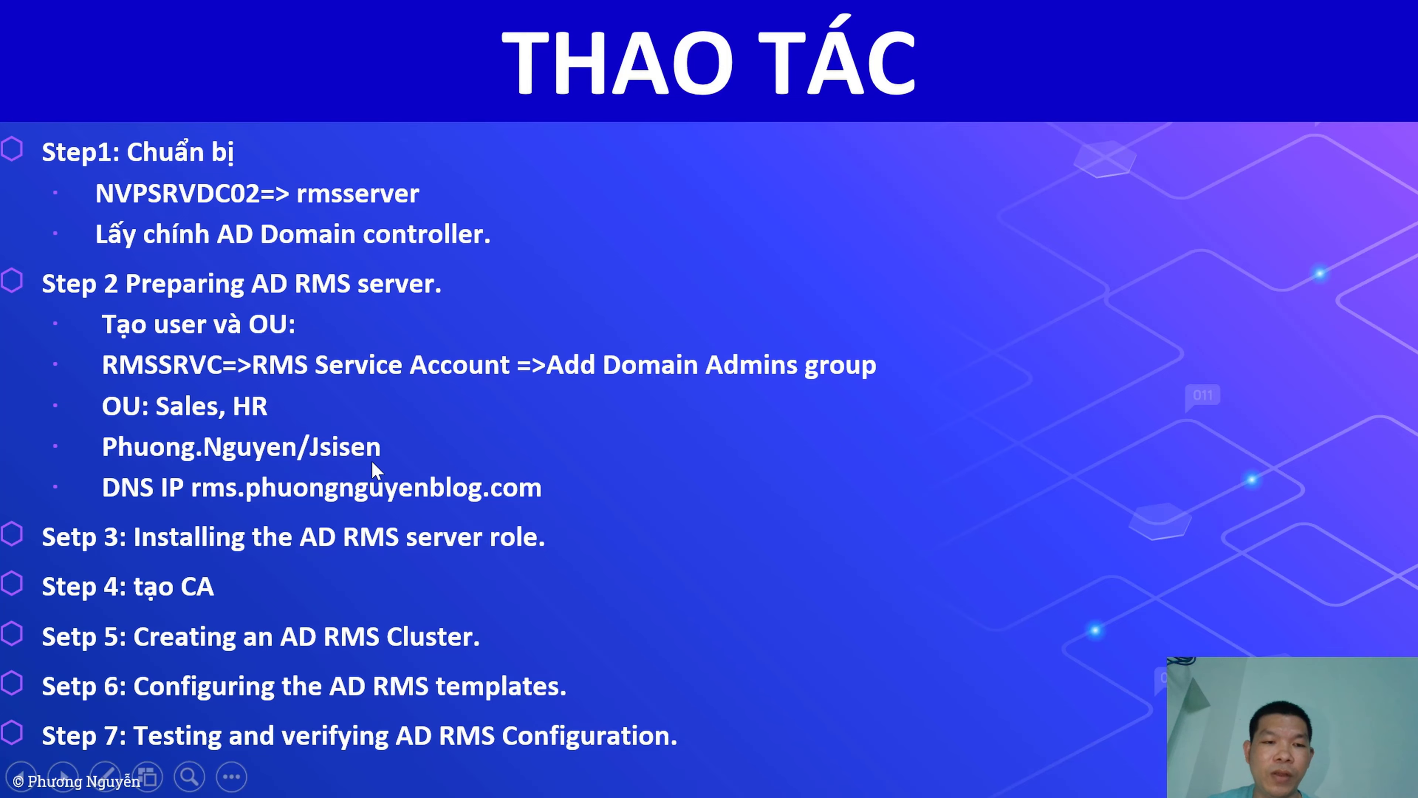
key(Left)
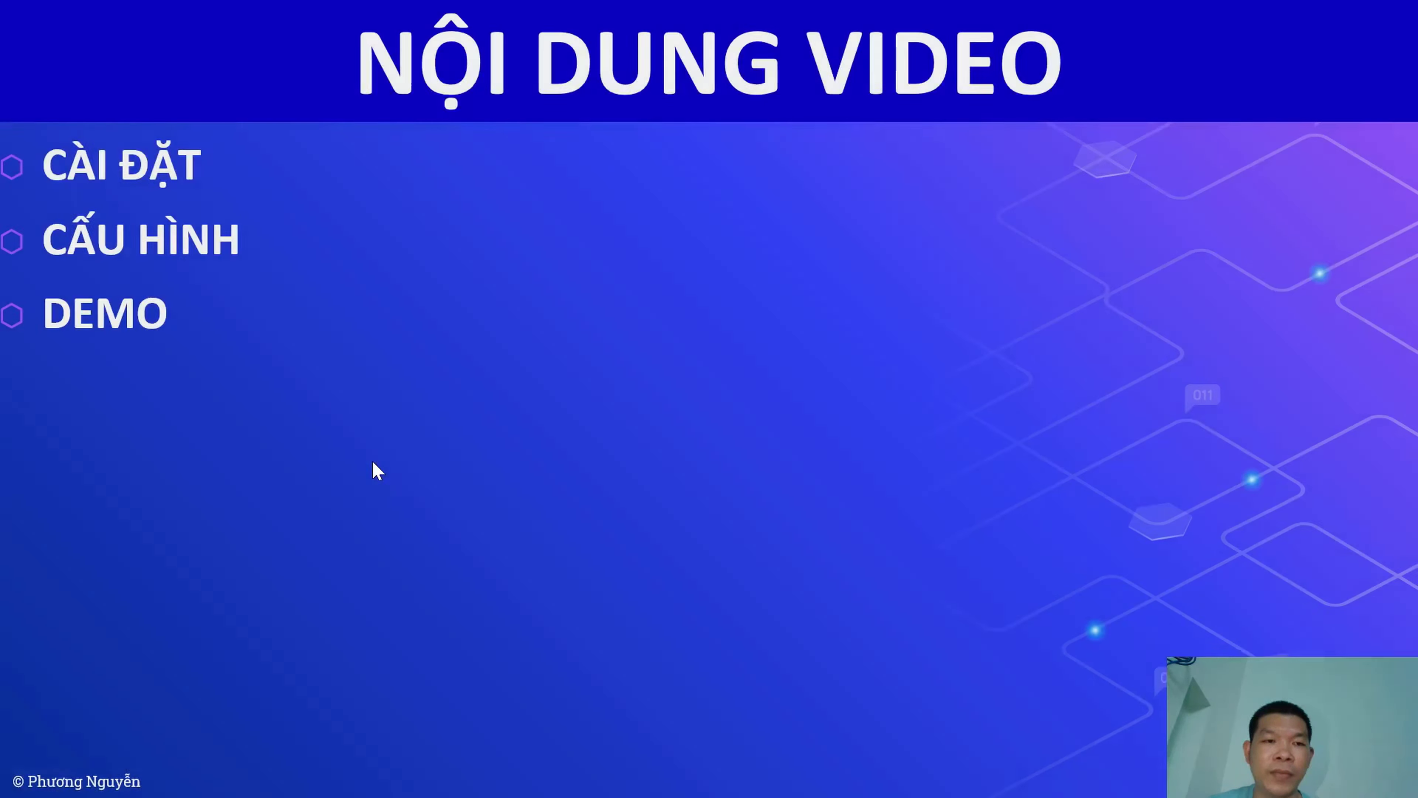
key(Right)
key(Right)
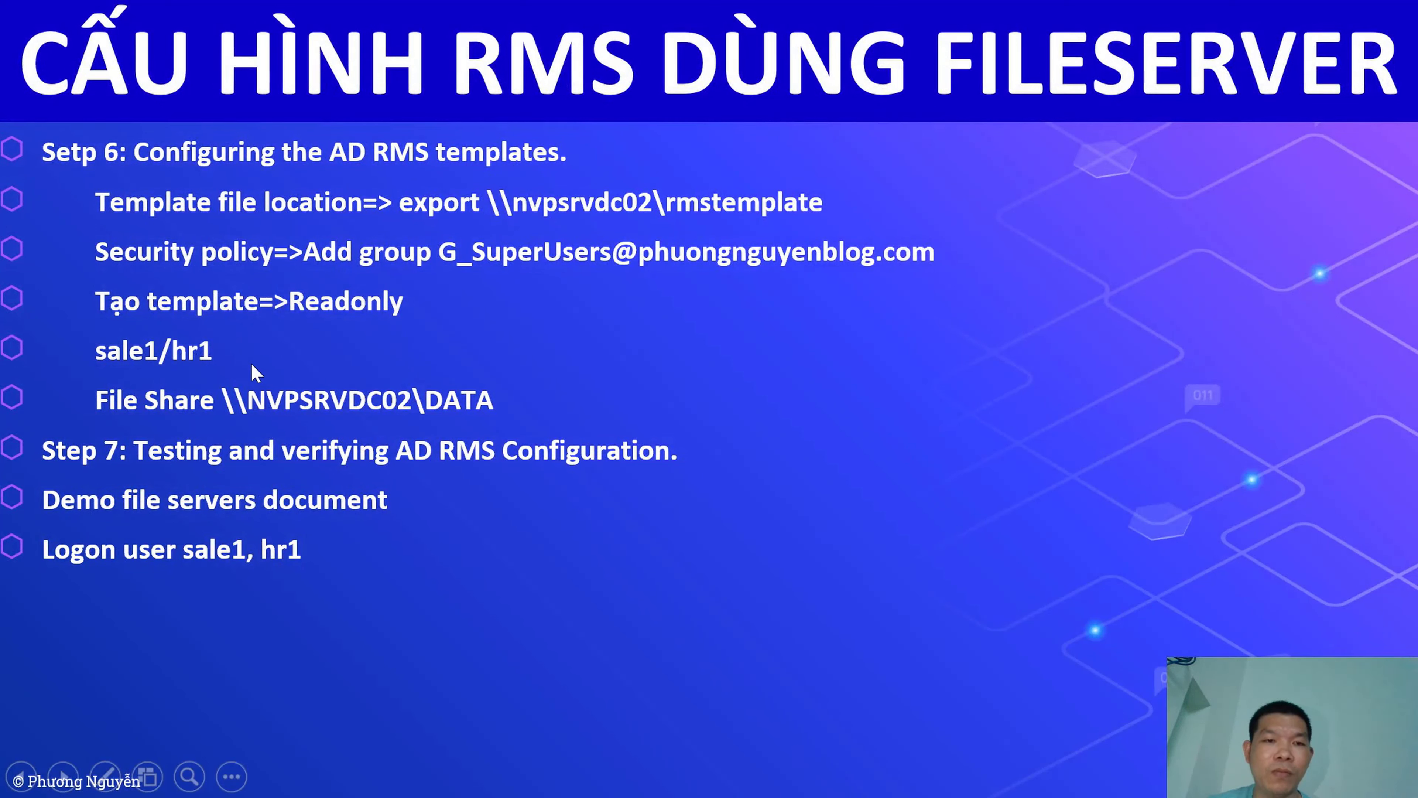
key(alt+Tab)
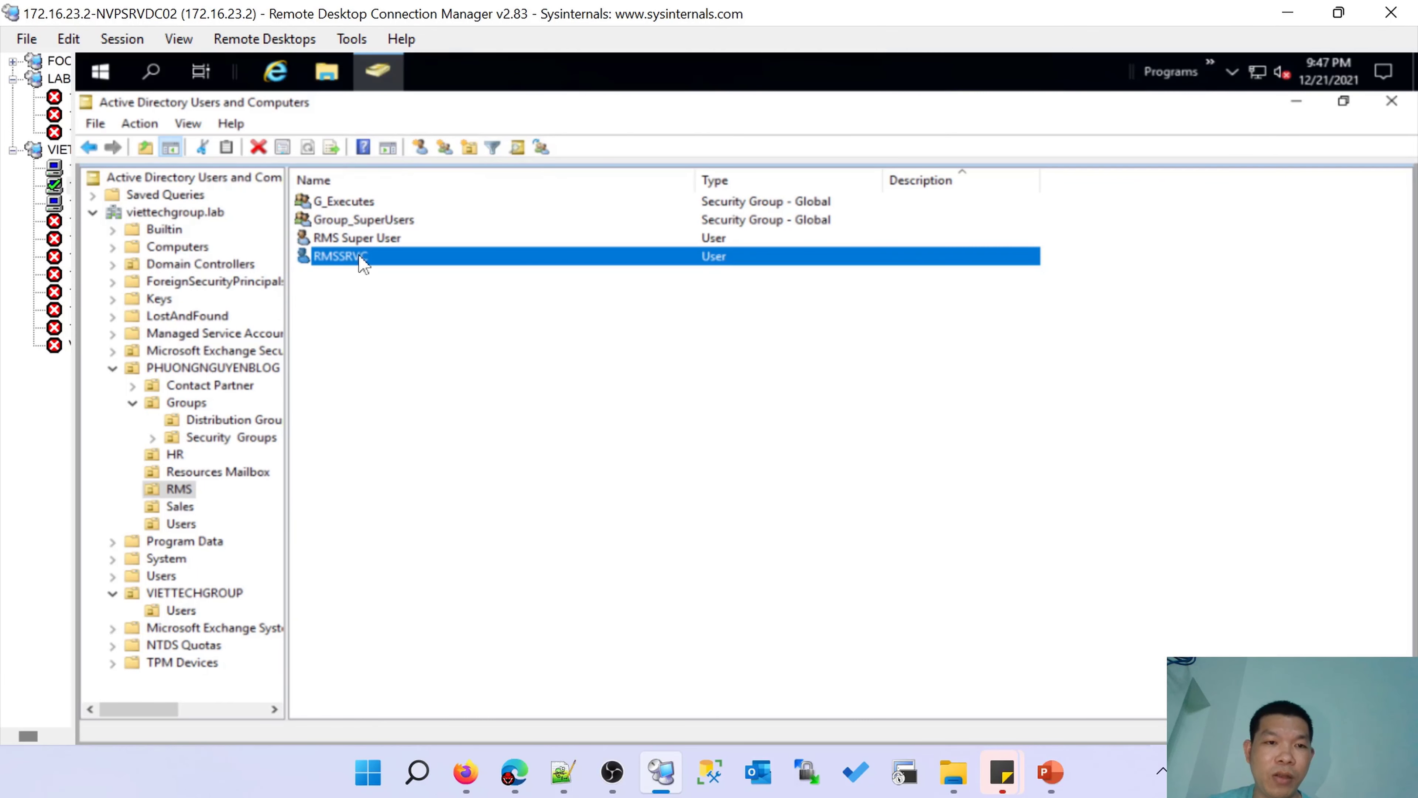
Review the RMS Super User account's properties in the RMS unit.
click(360, 219)
double_click(388, 237)
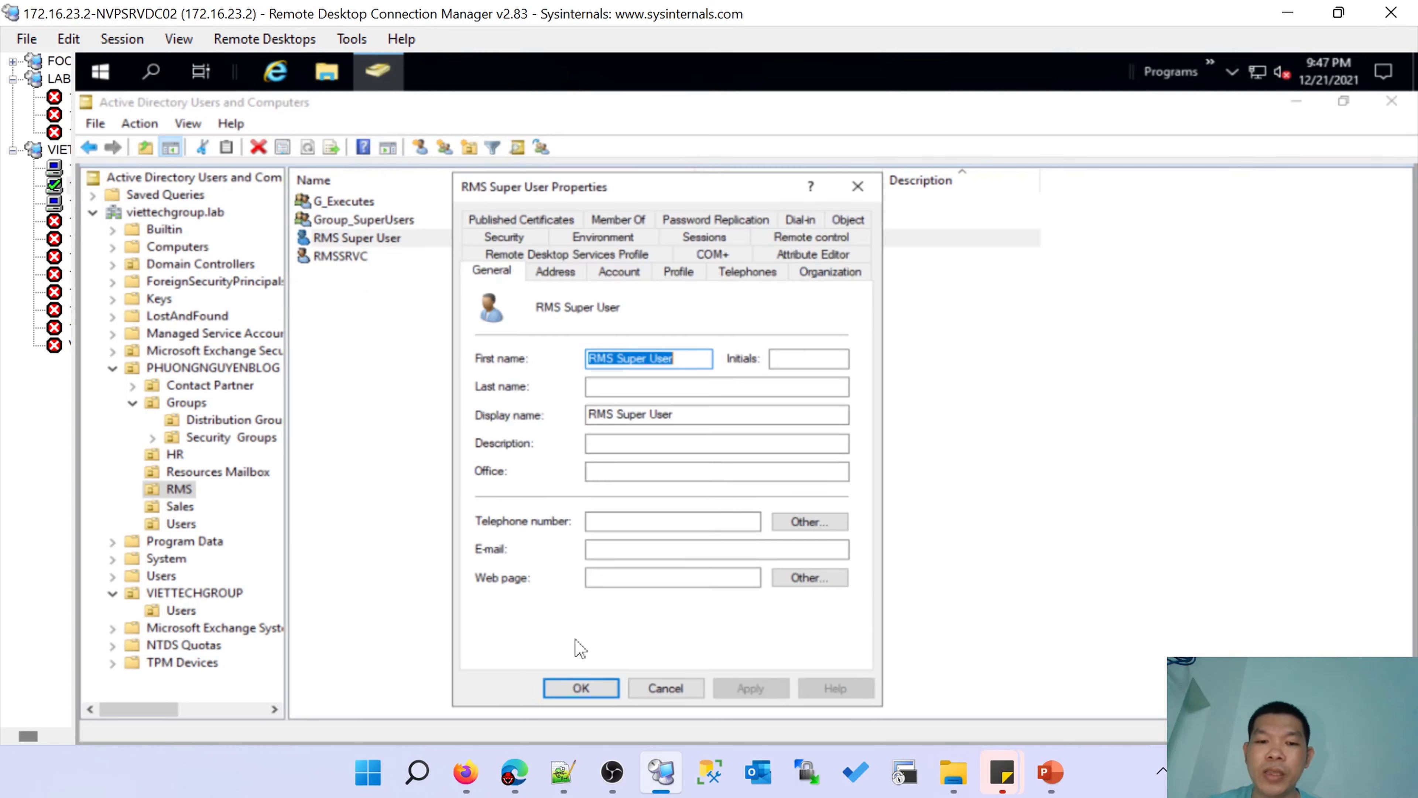
click(580, 690)
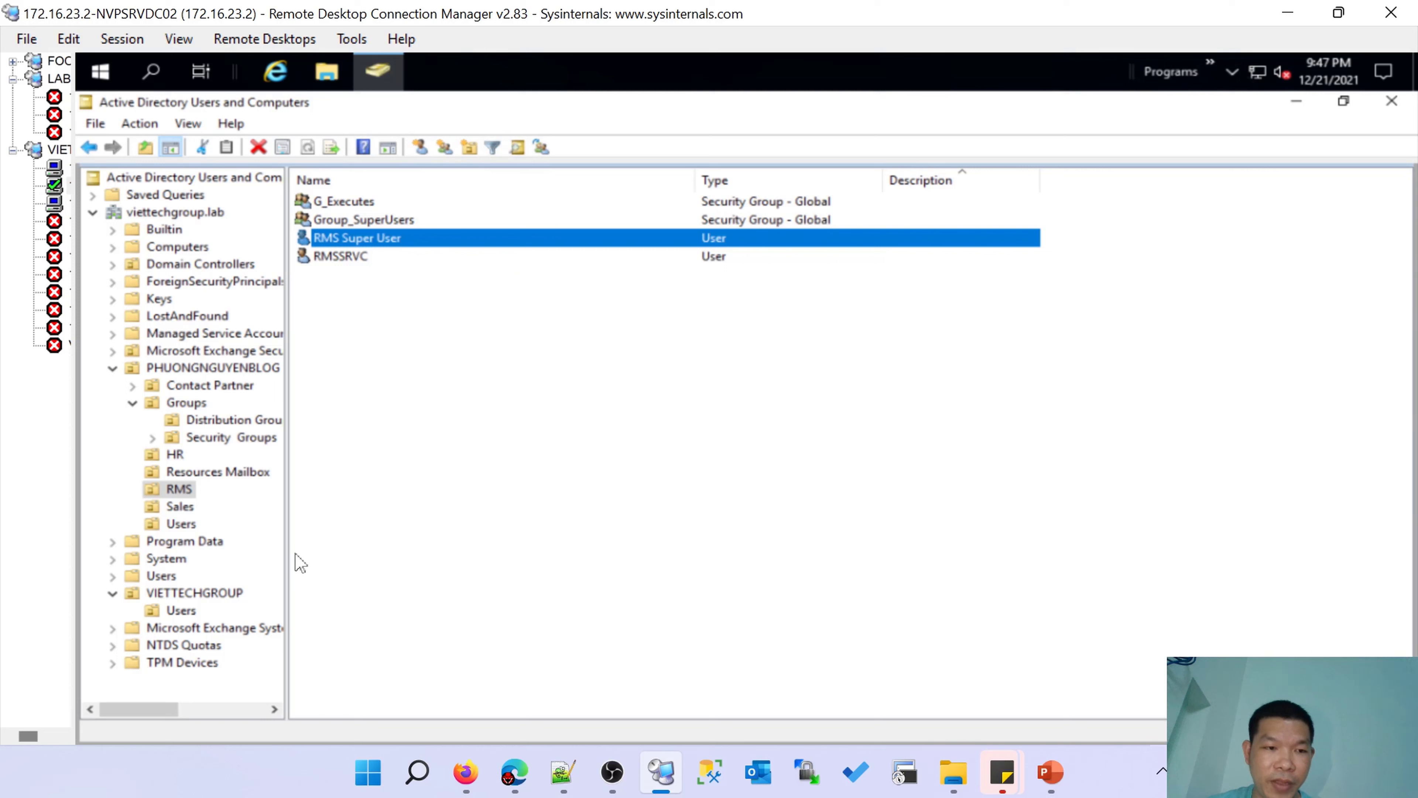
Browse the Sales, Users and HR accounts, then minimise the console for File Explorer.
click(207, 506)
click(338, 222)
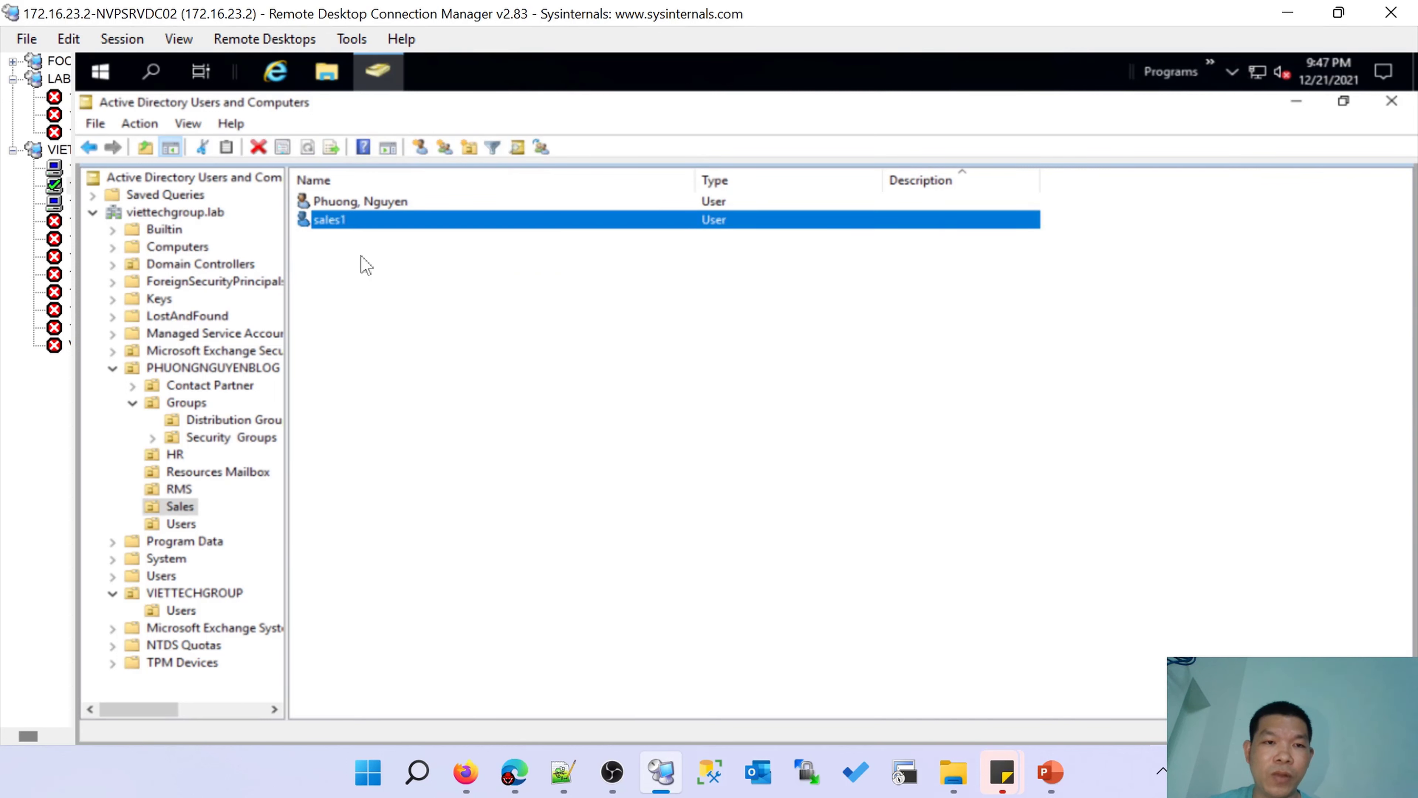
click(368, 206)
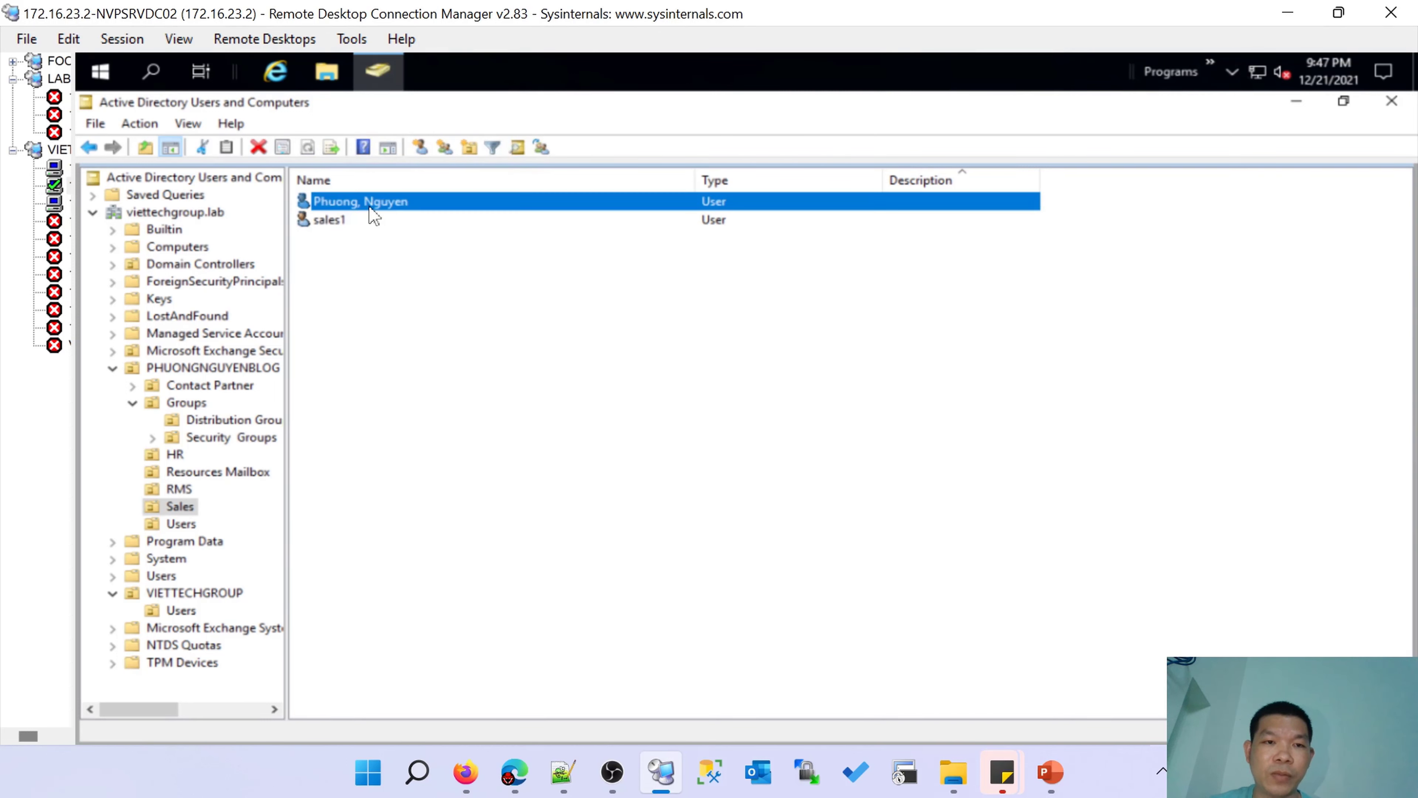
click(180, 524)
click(180, 506)
click(176, 455)
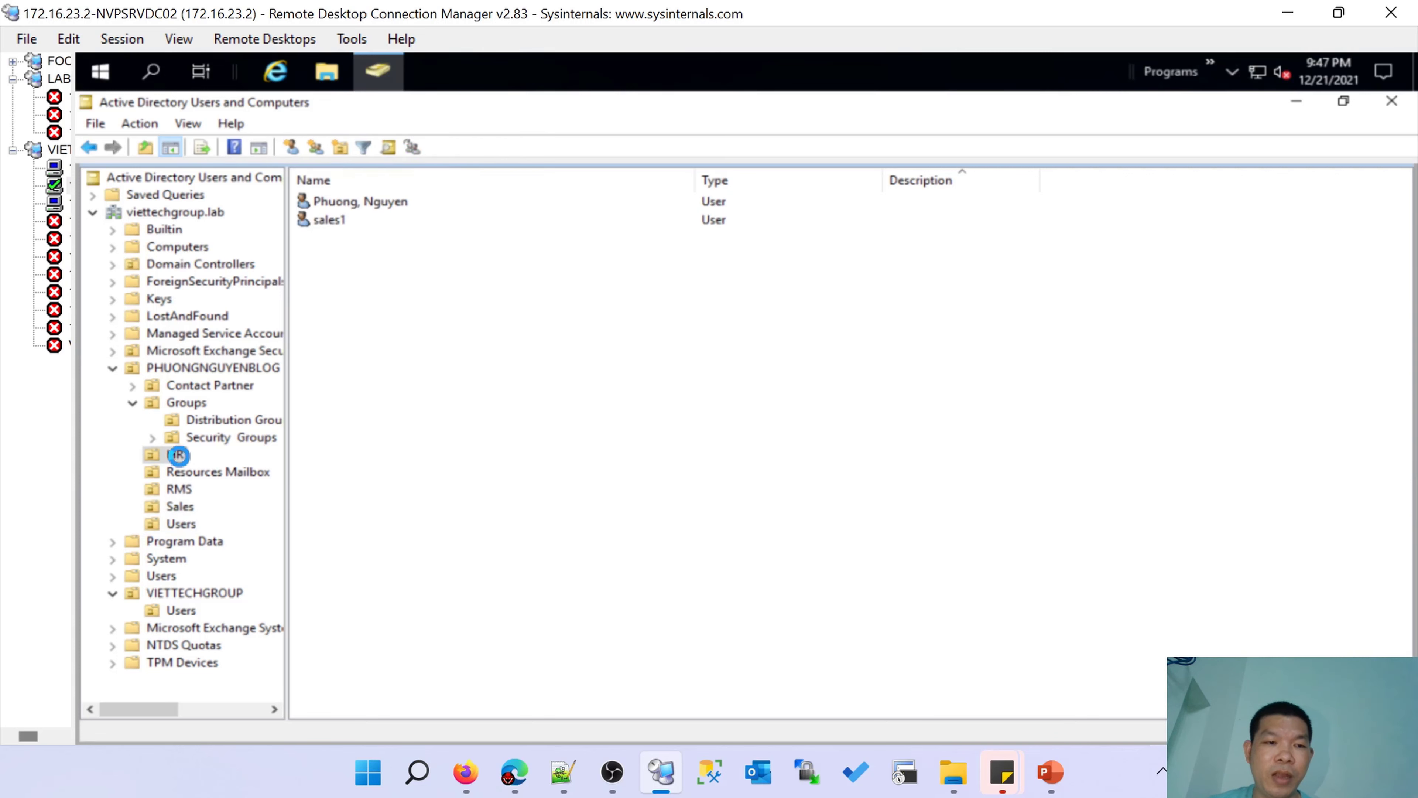
click(330, 202)
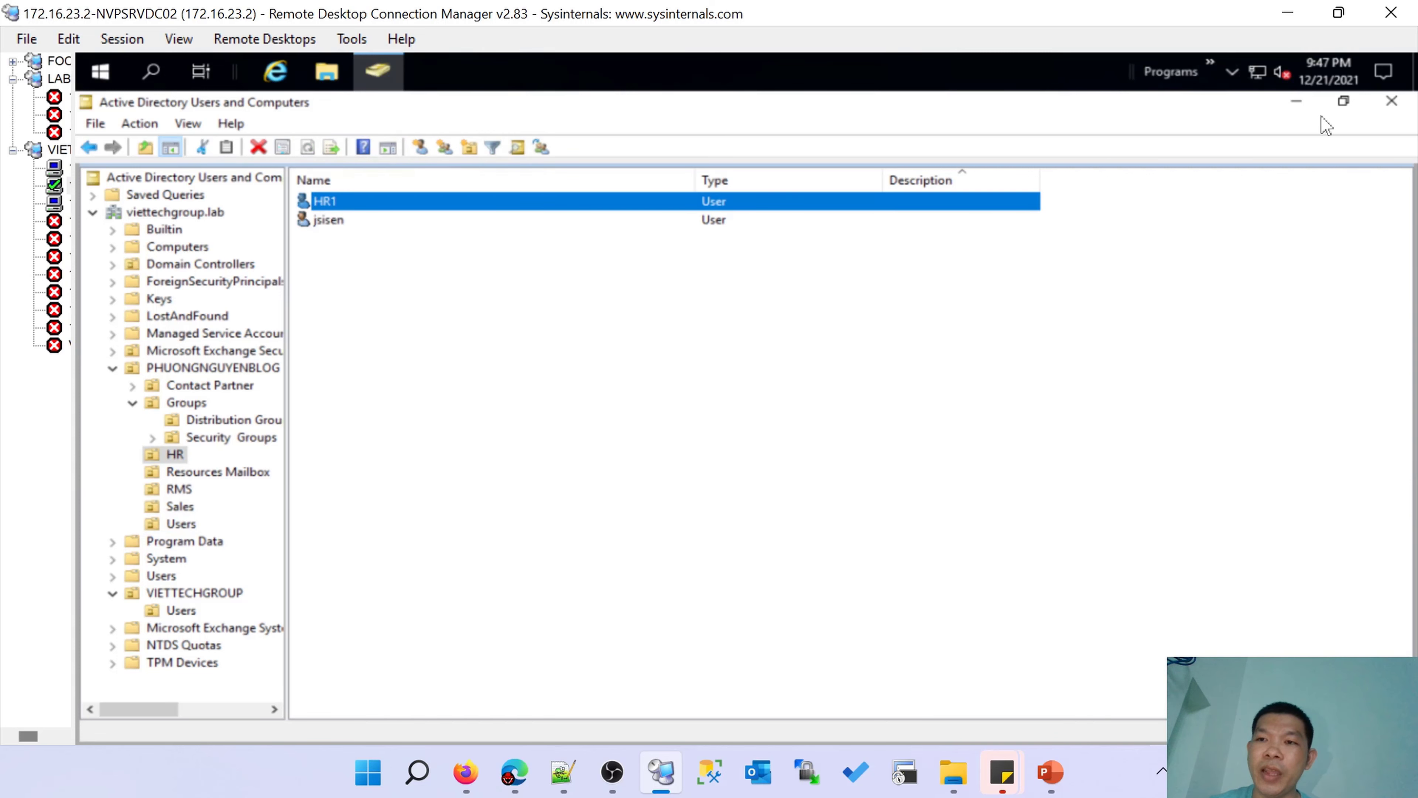
click(1296, 101)
click(326, 70)
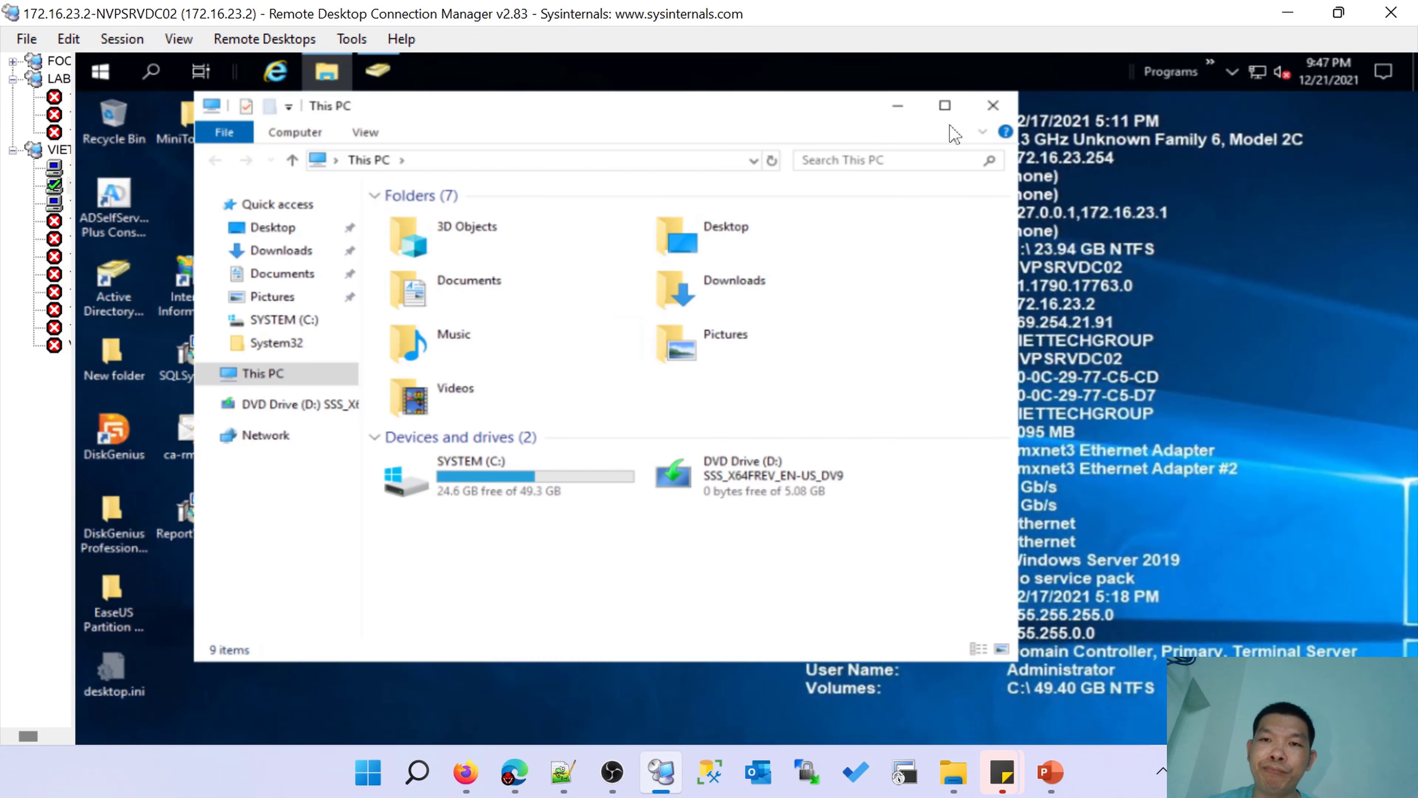
Maximise File Explorer and browse C:\DATA, holding HR1.xlsx and jsisen.docx.
click(944, 105)
mouse_move(1050, 772)
click(1123, 648)
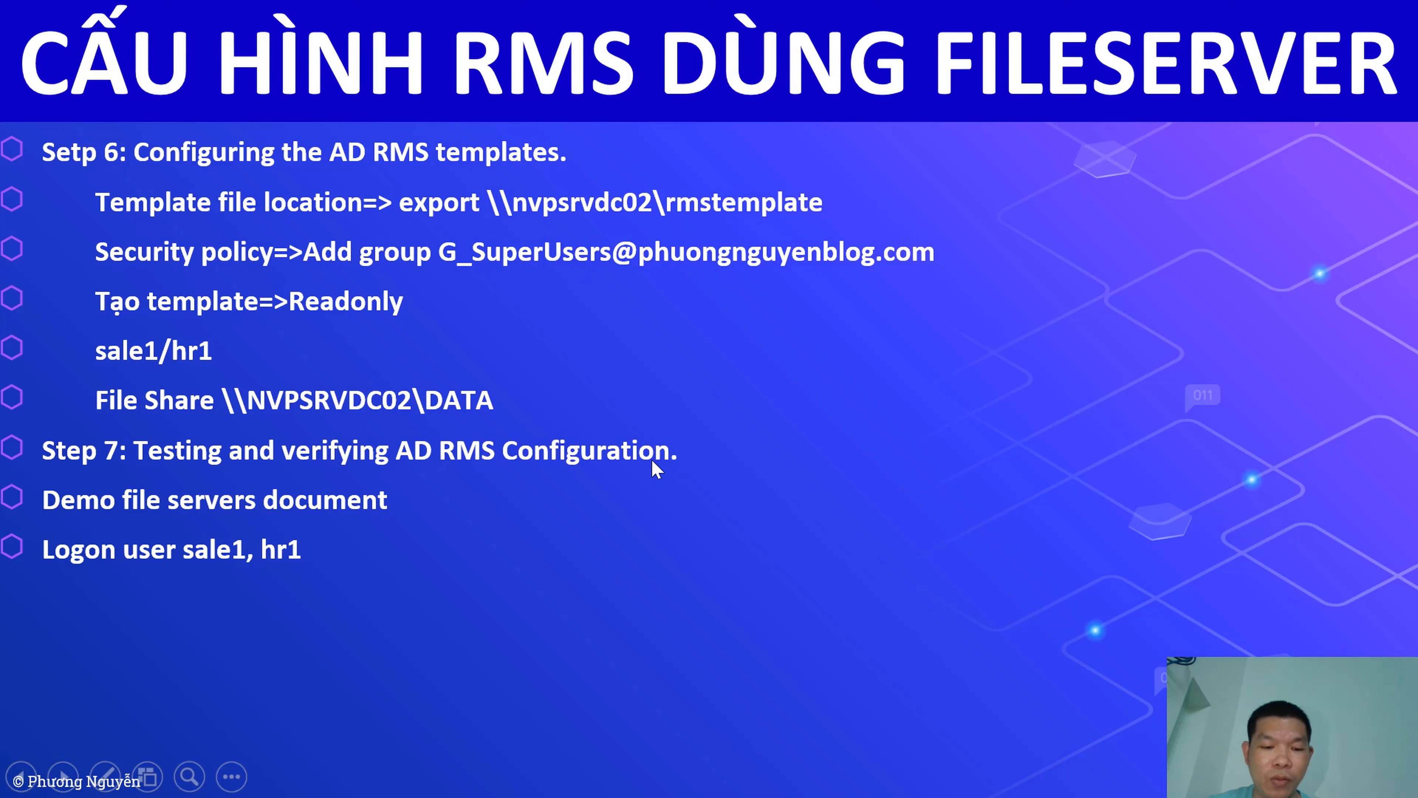
key(super+d)
click(661, 772)
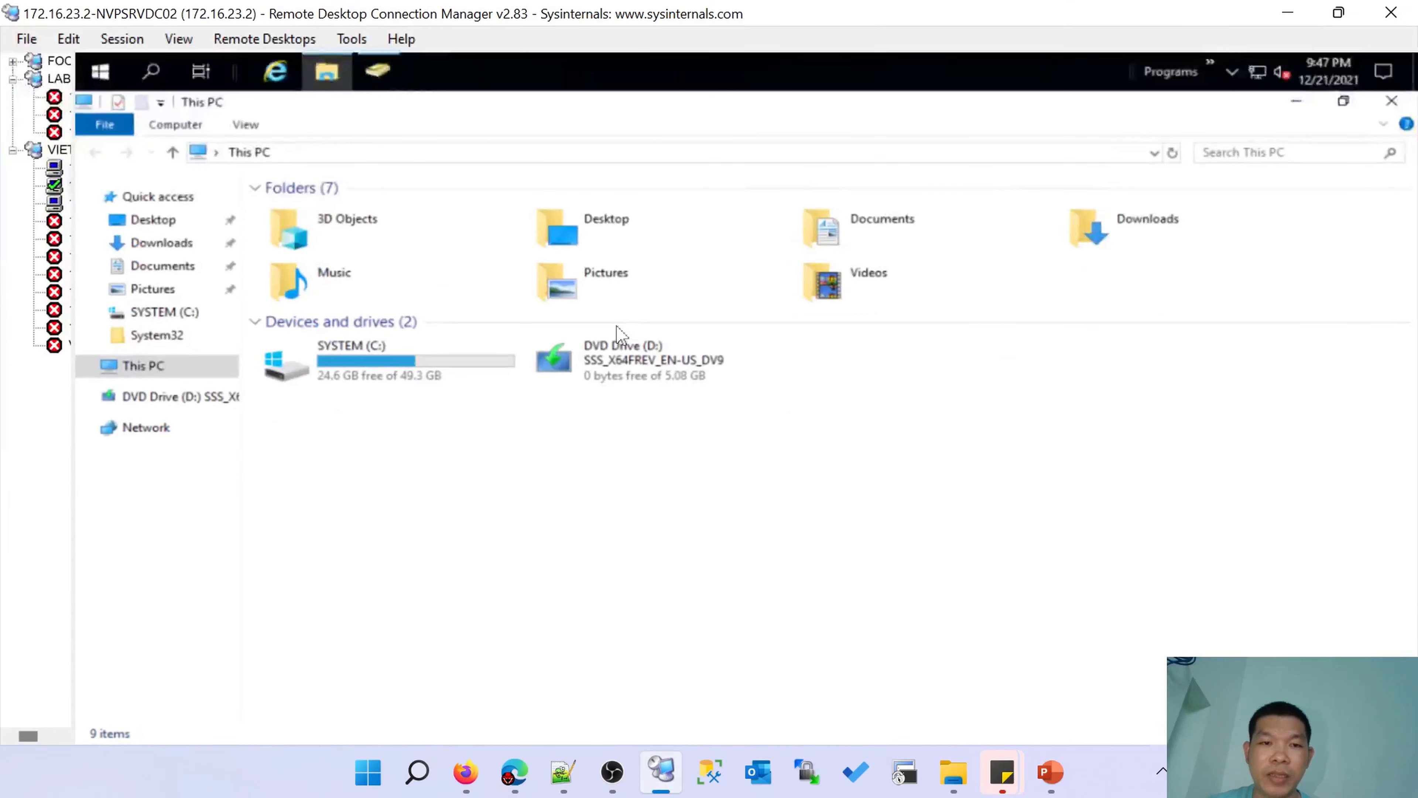
double_click(386, 362)
double_click(301, 226)
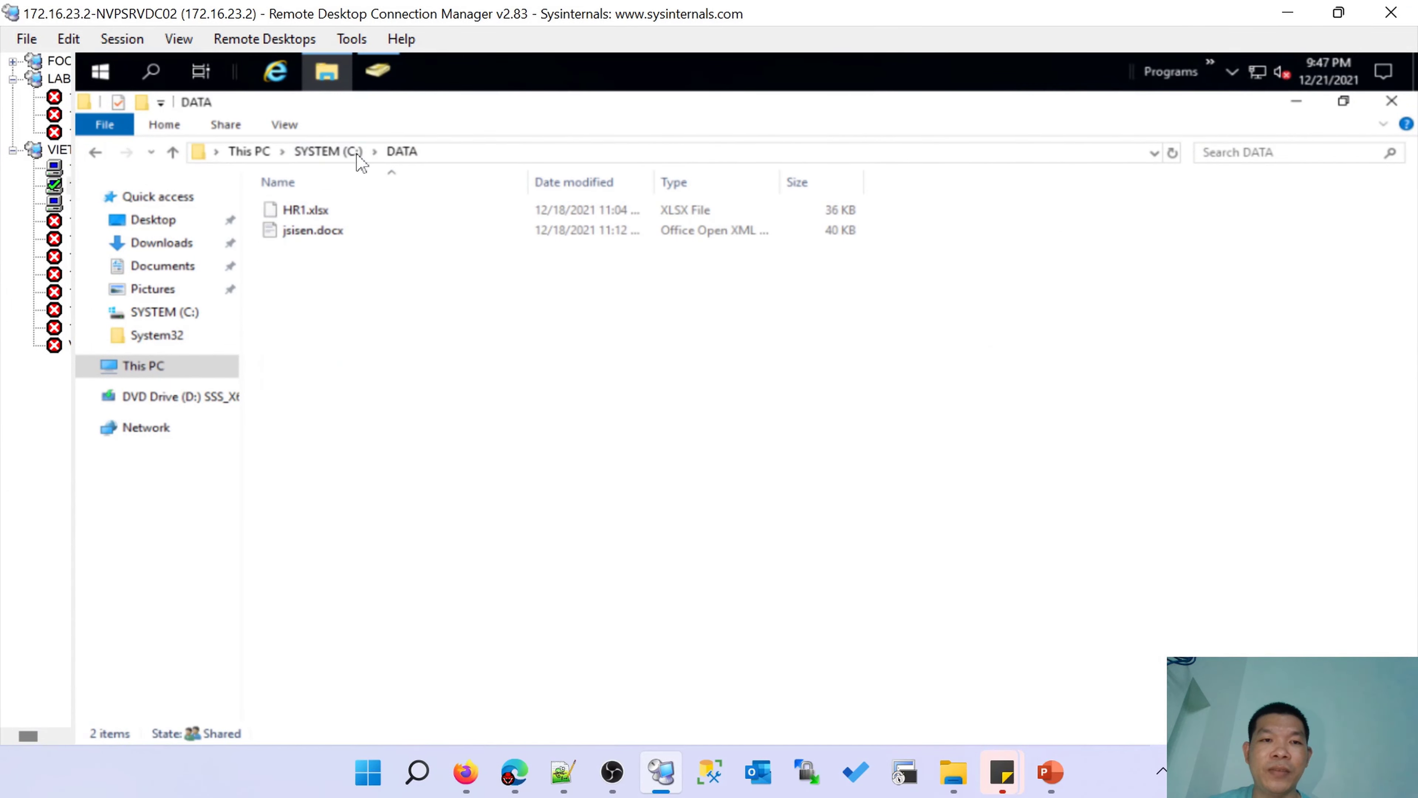
click(358, 157)
Confirm the DATA share grants Everyone Full Control, Change and Read.
right_click(310, 231)
click(357, 597)
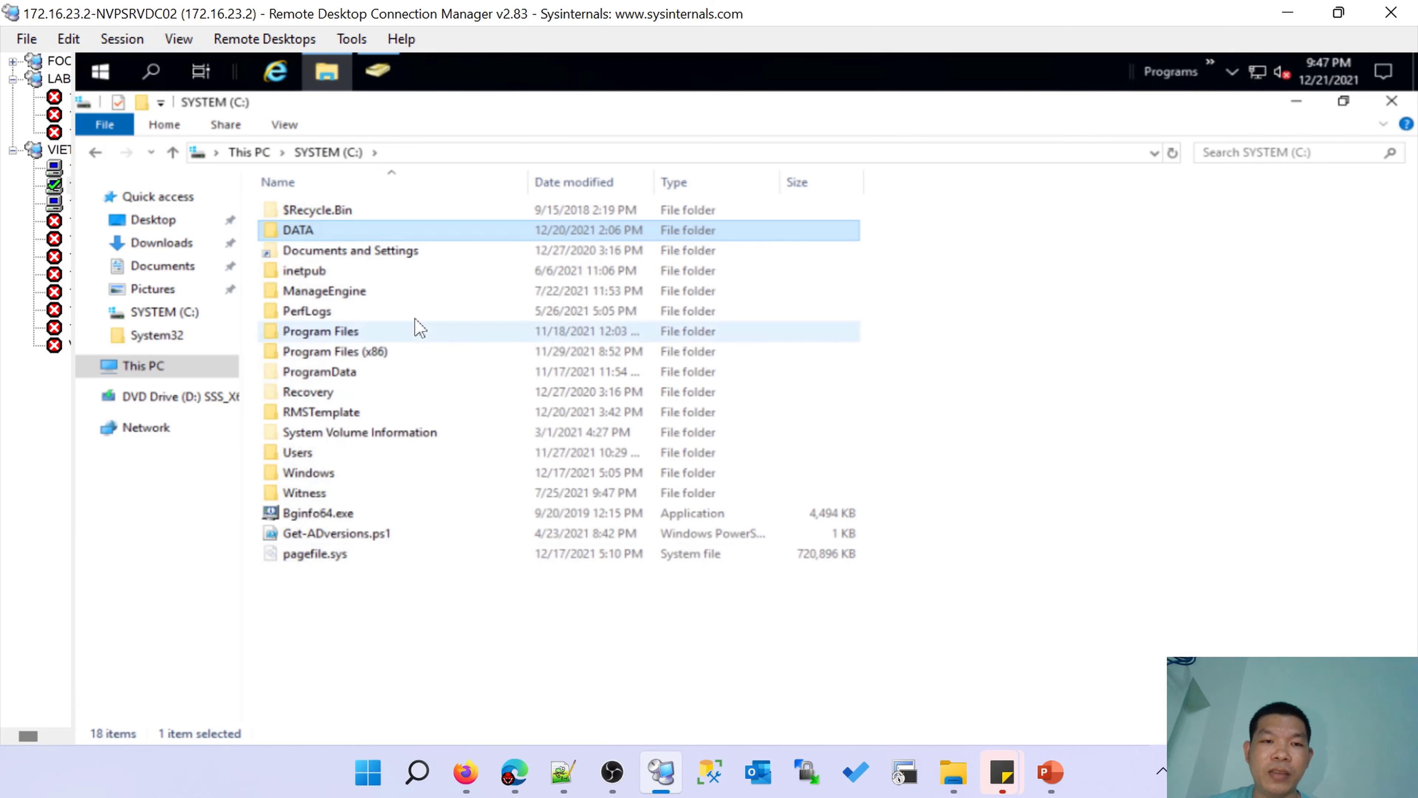
click(452, 279)
click(401, 277)
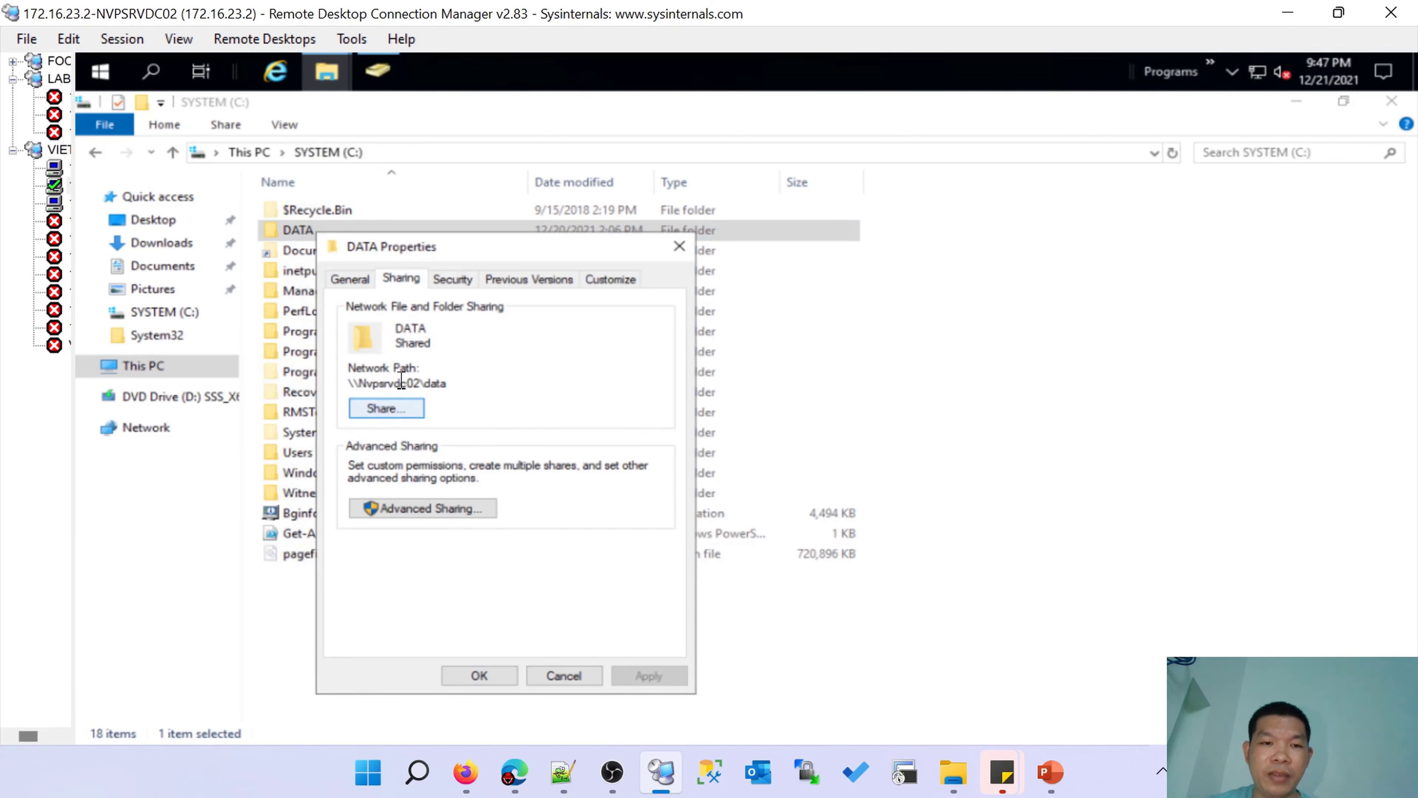
click(385, 508)
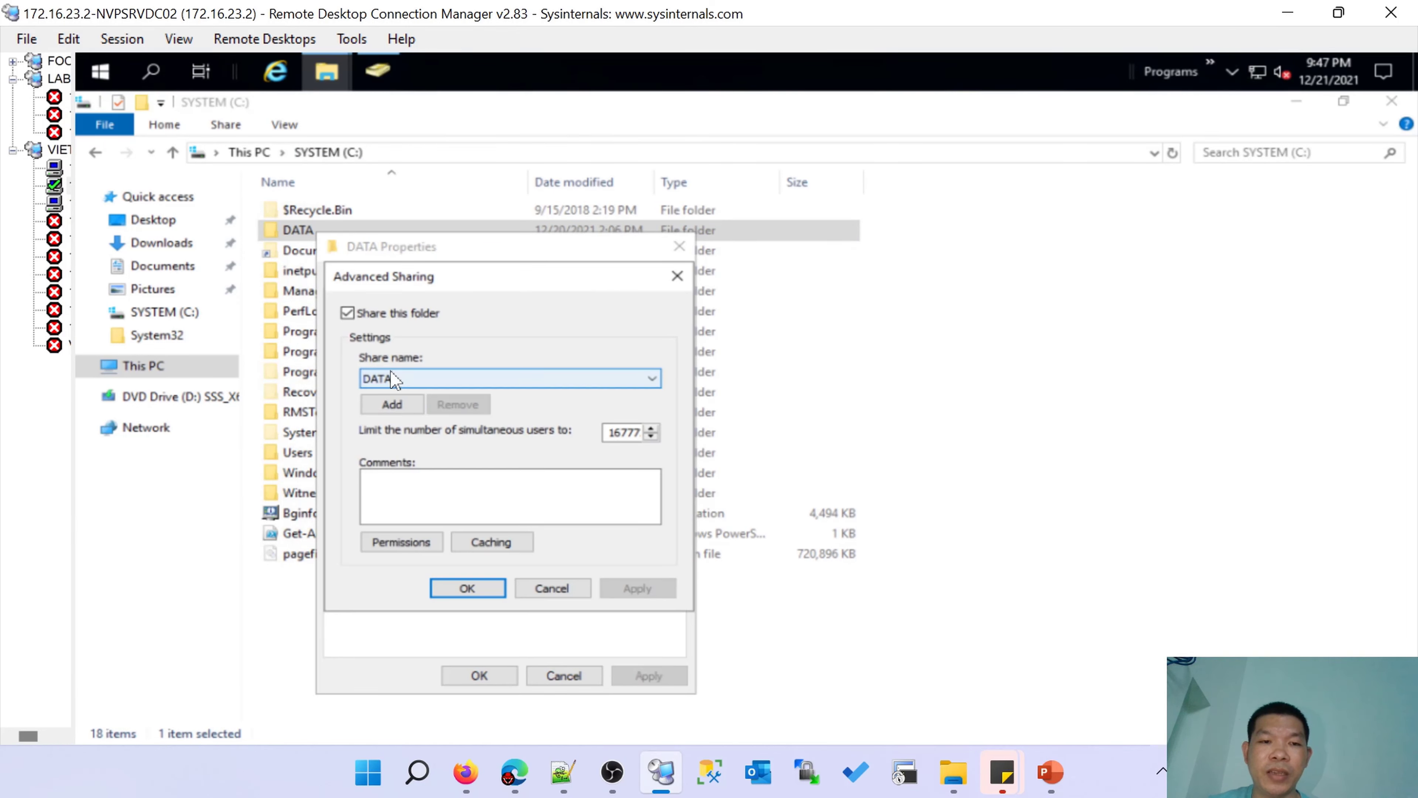
click(404, 543)
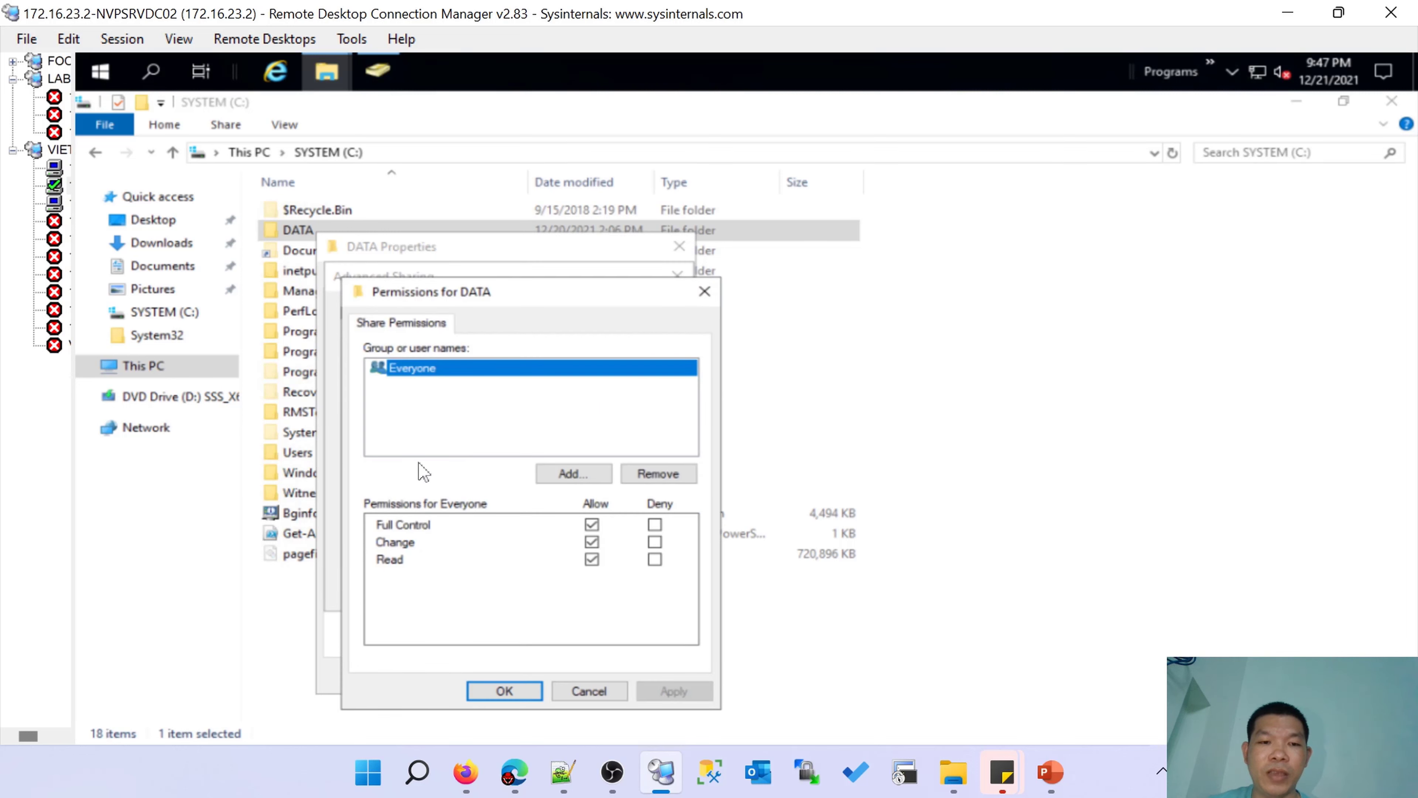
click(520, 694)
click(469, 588)
click(478, 677)
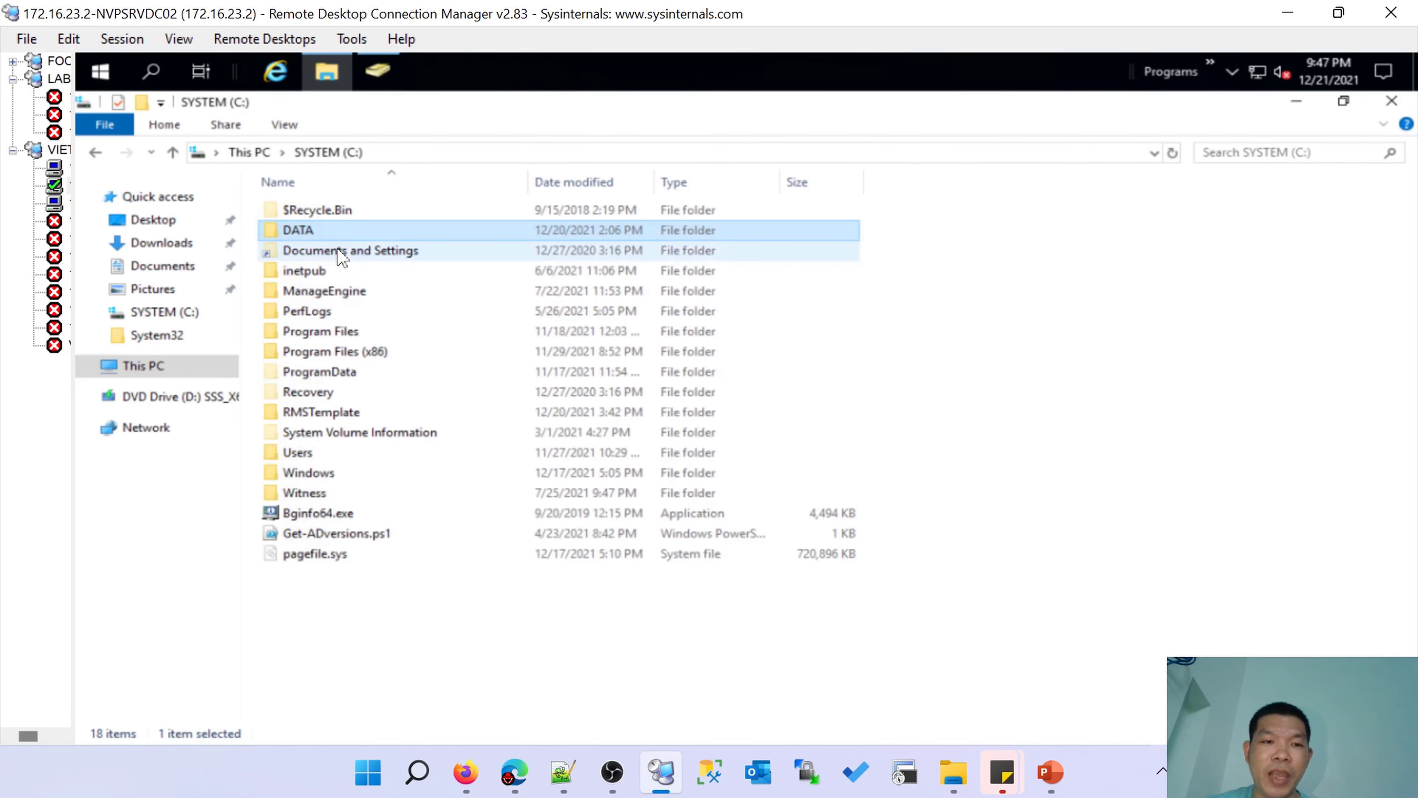
click(314, 419)
Verify the RMSTemplate share \\NVPSRVDC02\RMSTemplate grants the RMSSRVC account Full Control.
right_click(315, 423)
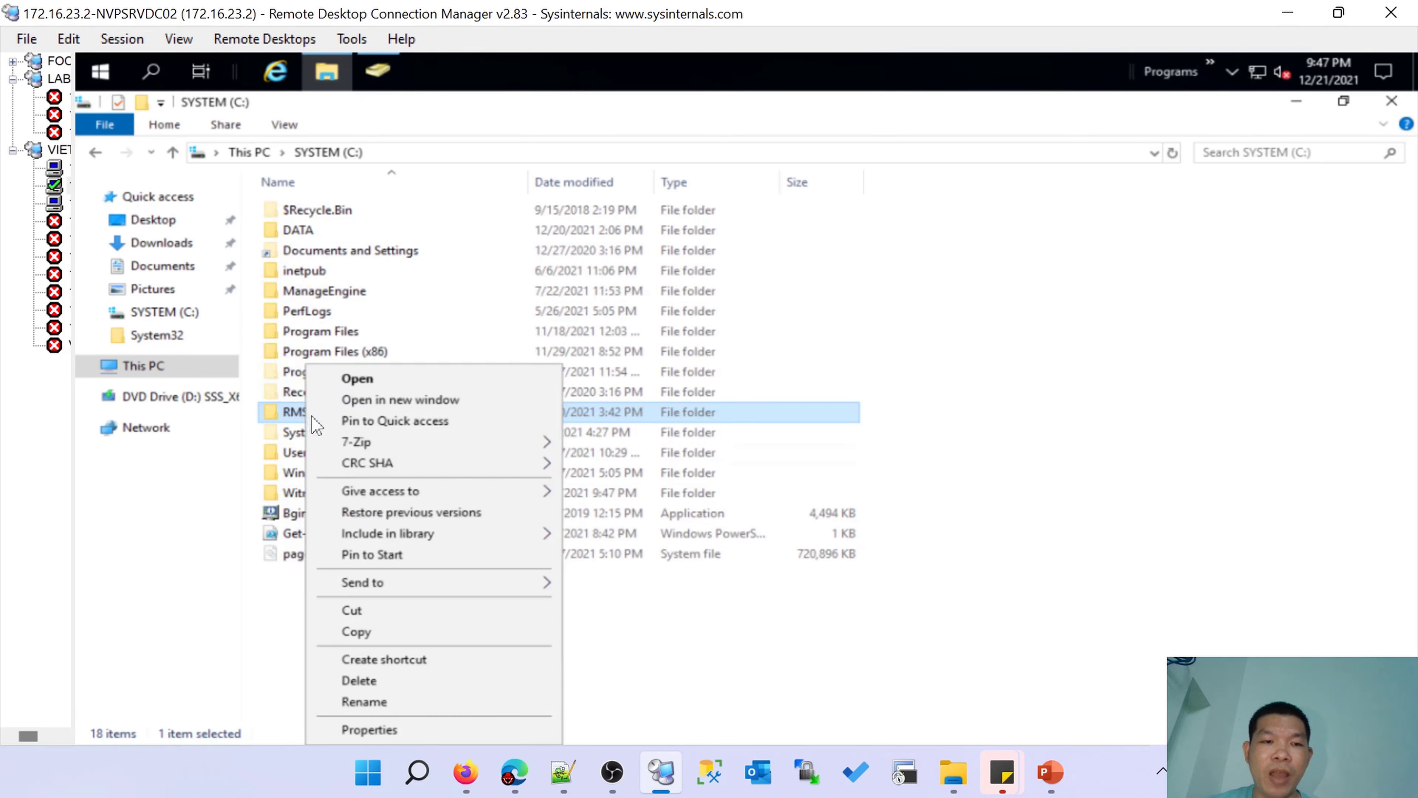
mouse_move(1050, 771)
click(1145, 648)
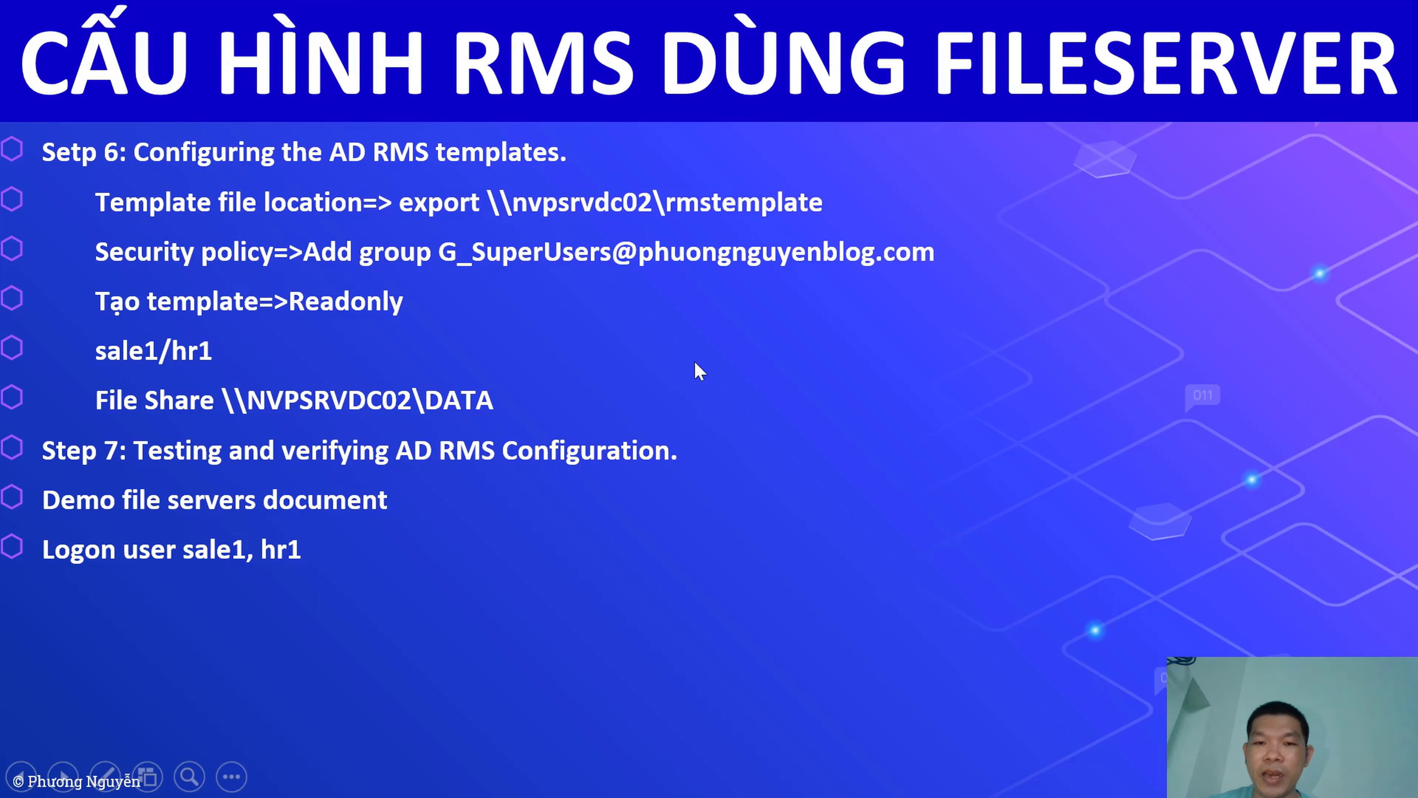
key(alt+Tab)
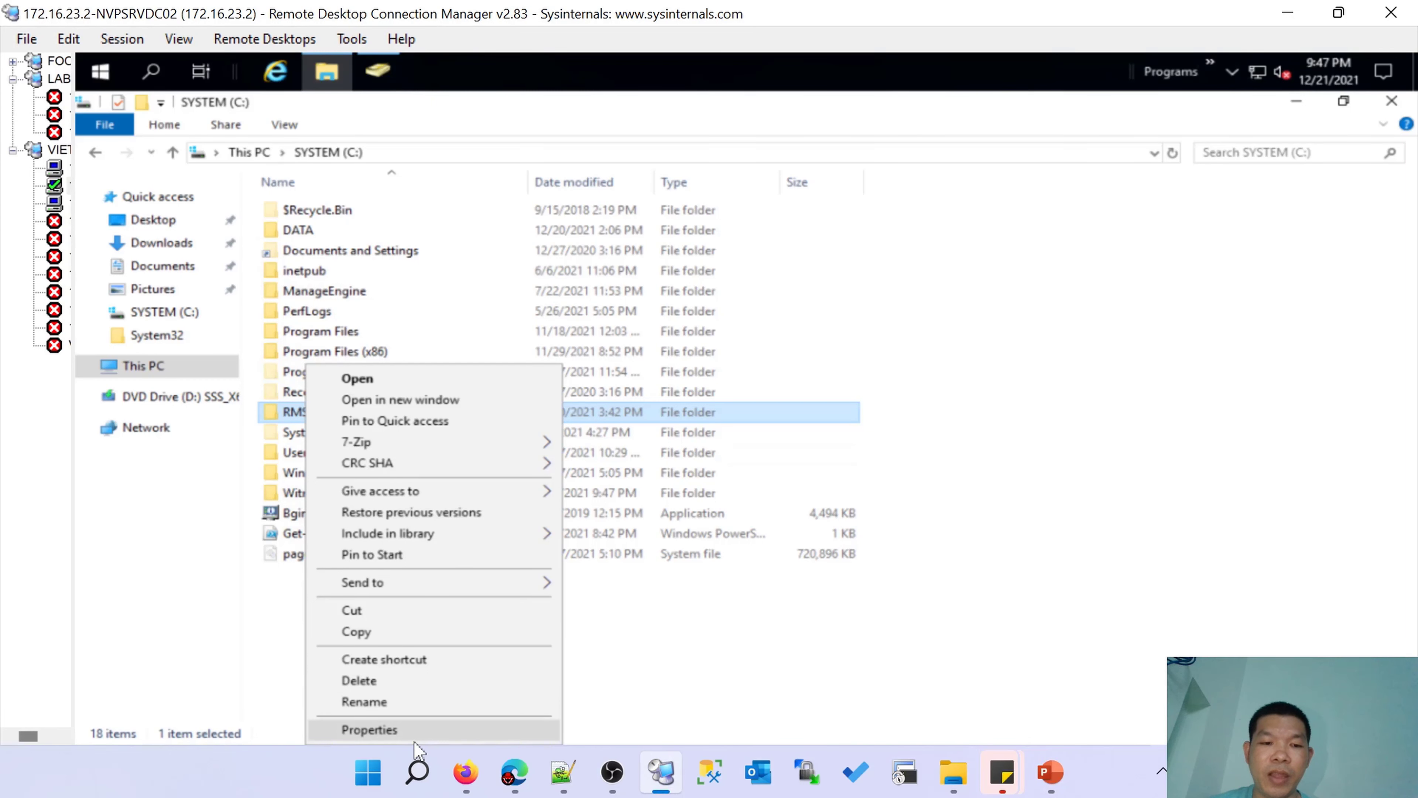
click(419, 729)
click(398, 320)
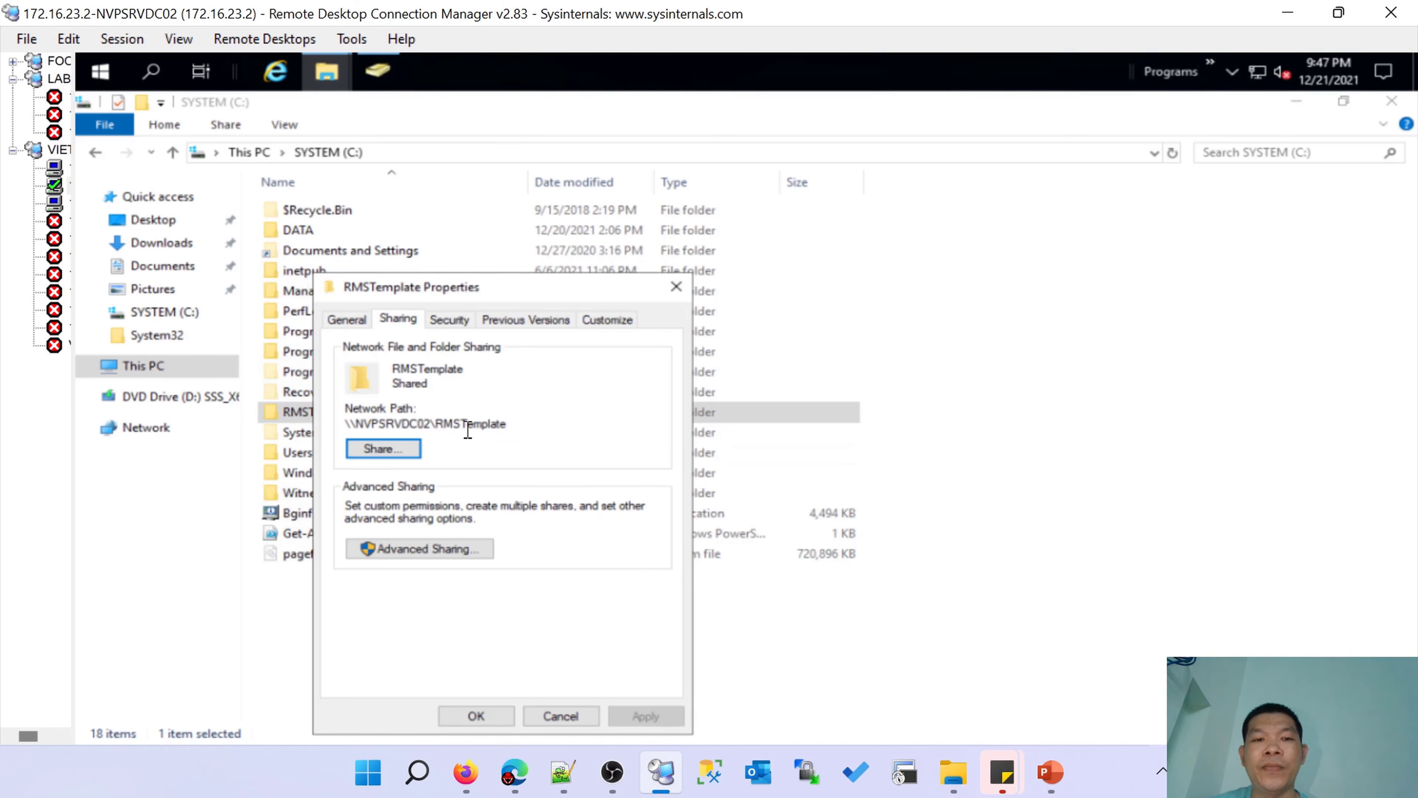
click(419, 549)
click(399, 589)
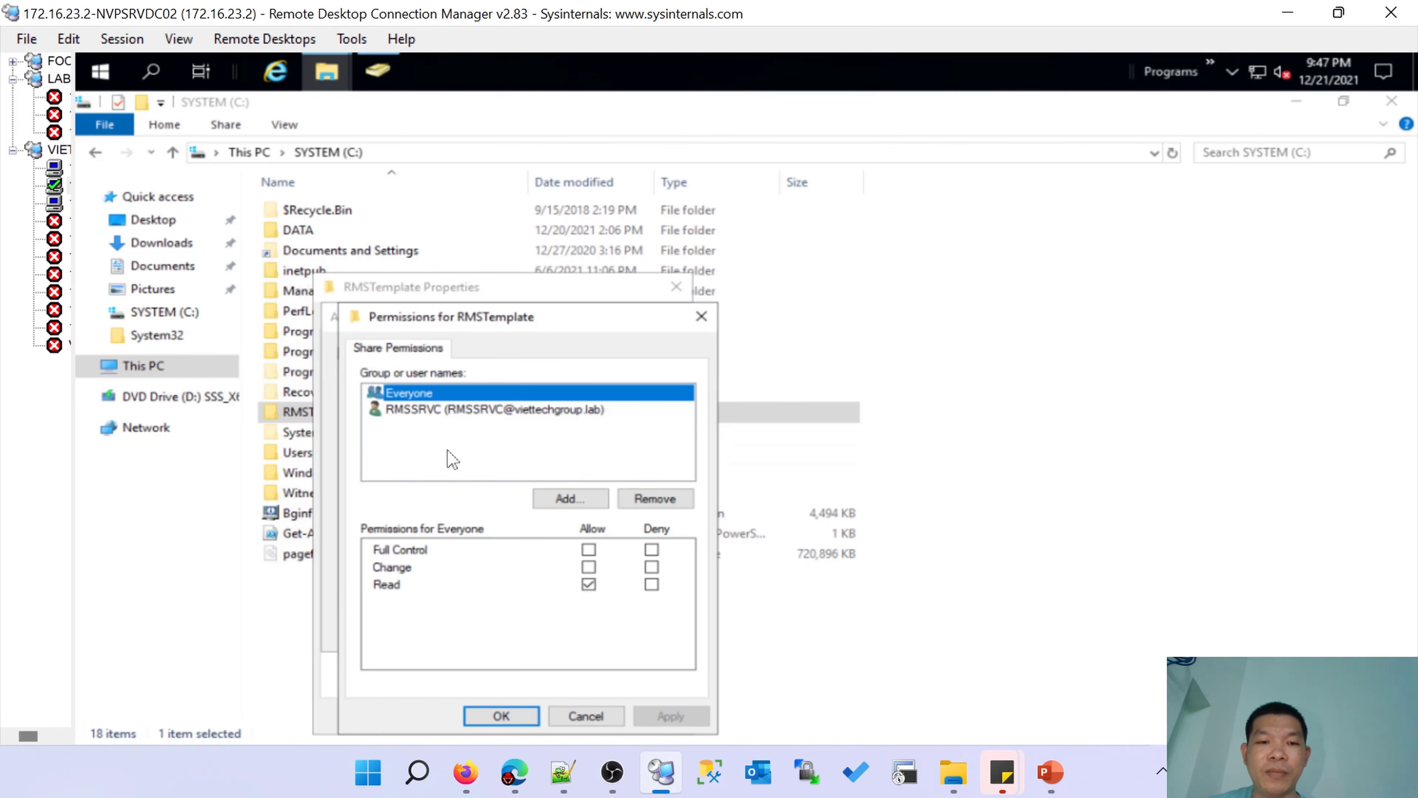
click(433, 410)
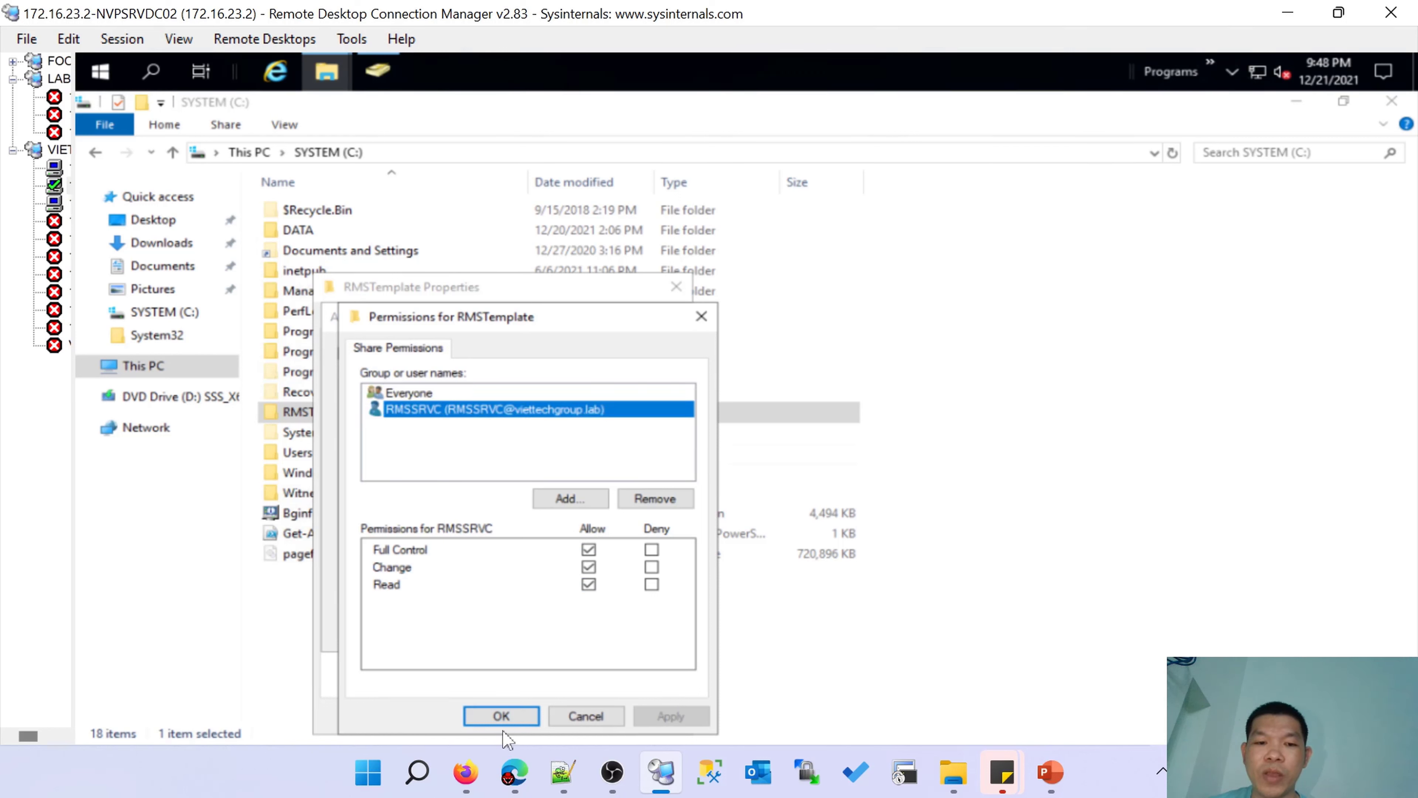
click(499, 715)
click(456, 629)
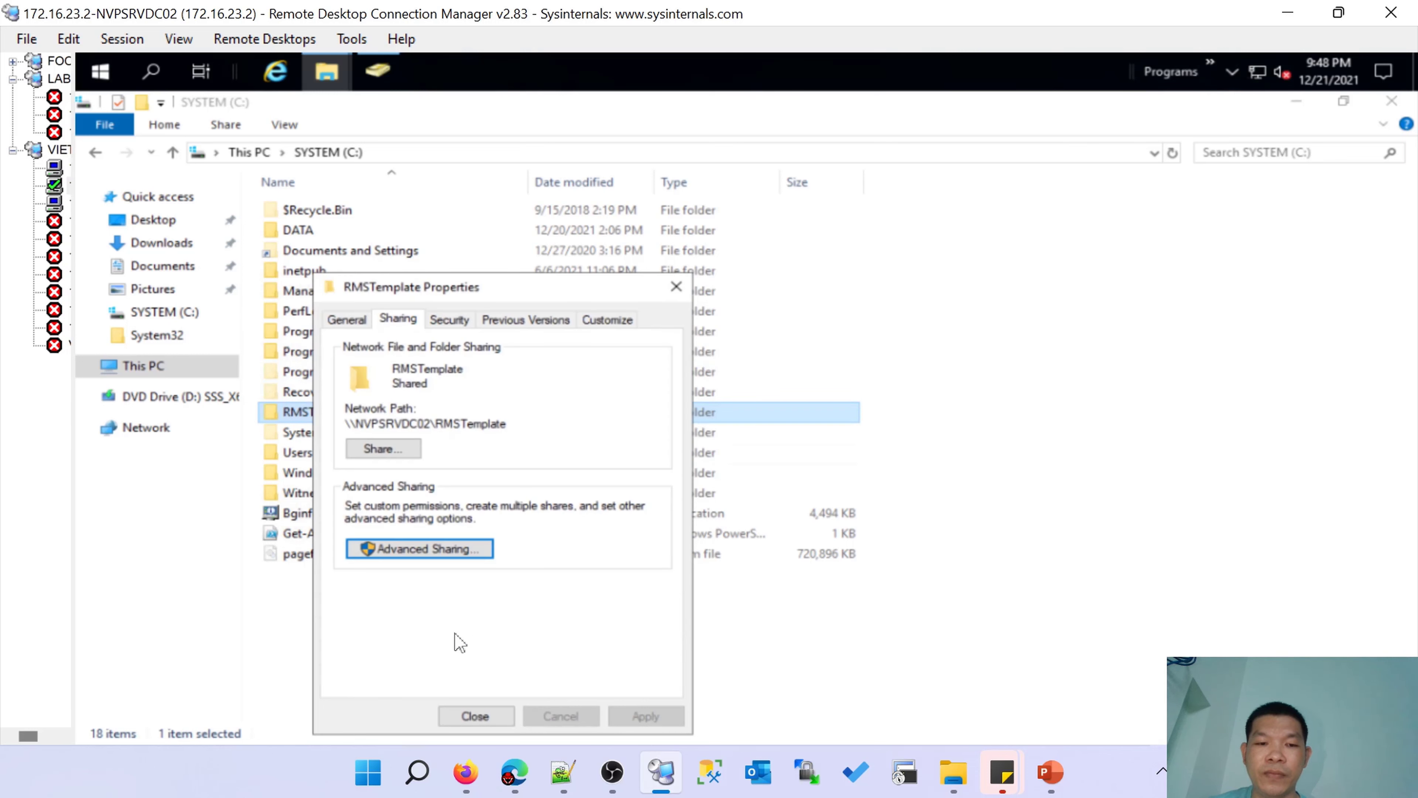
click(477, 714)
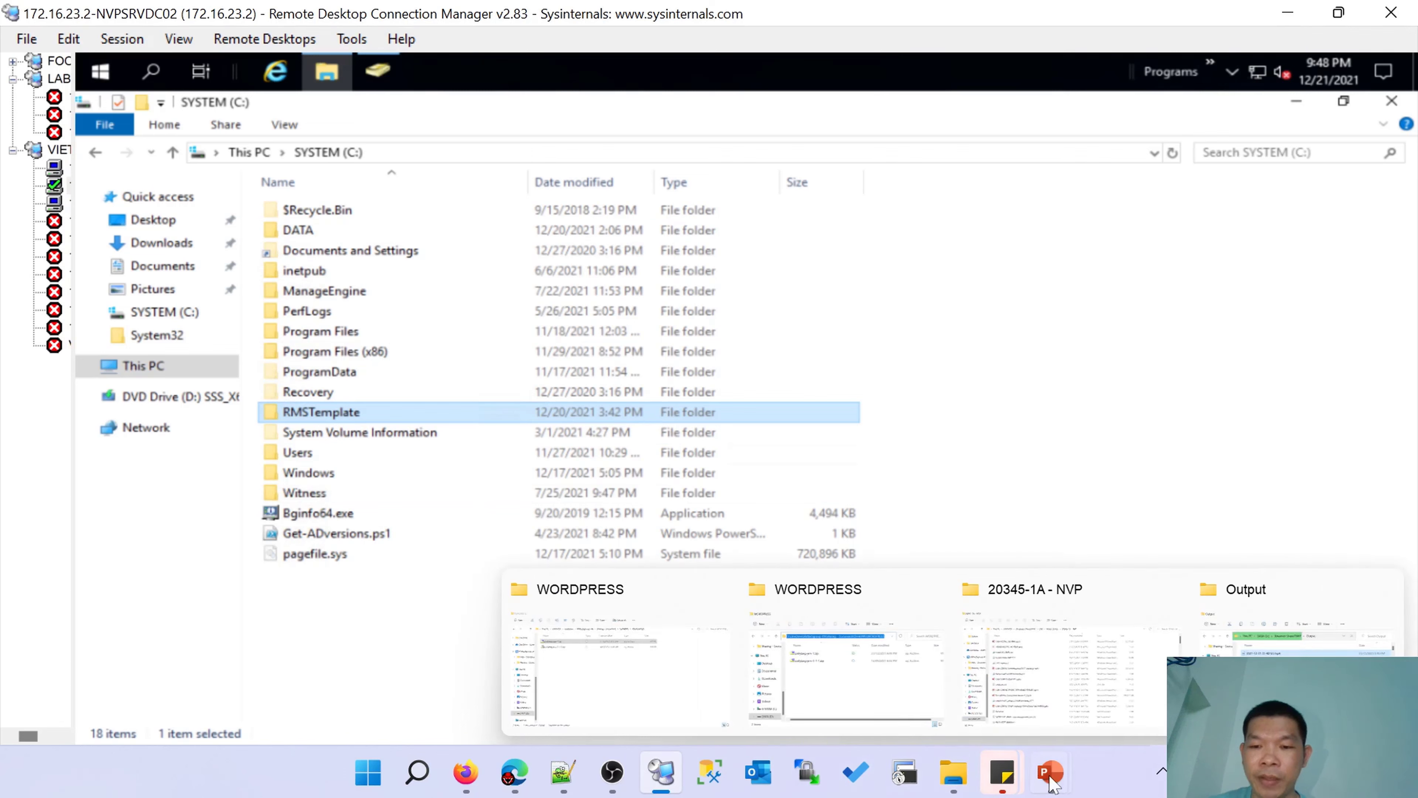
Check the configuration-steps slide and return to the remote server session.
click(1128, 642)
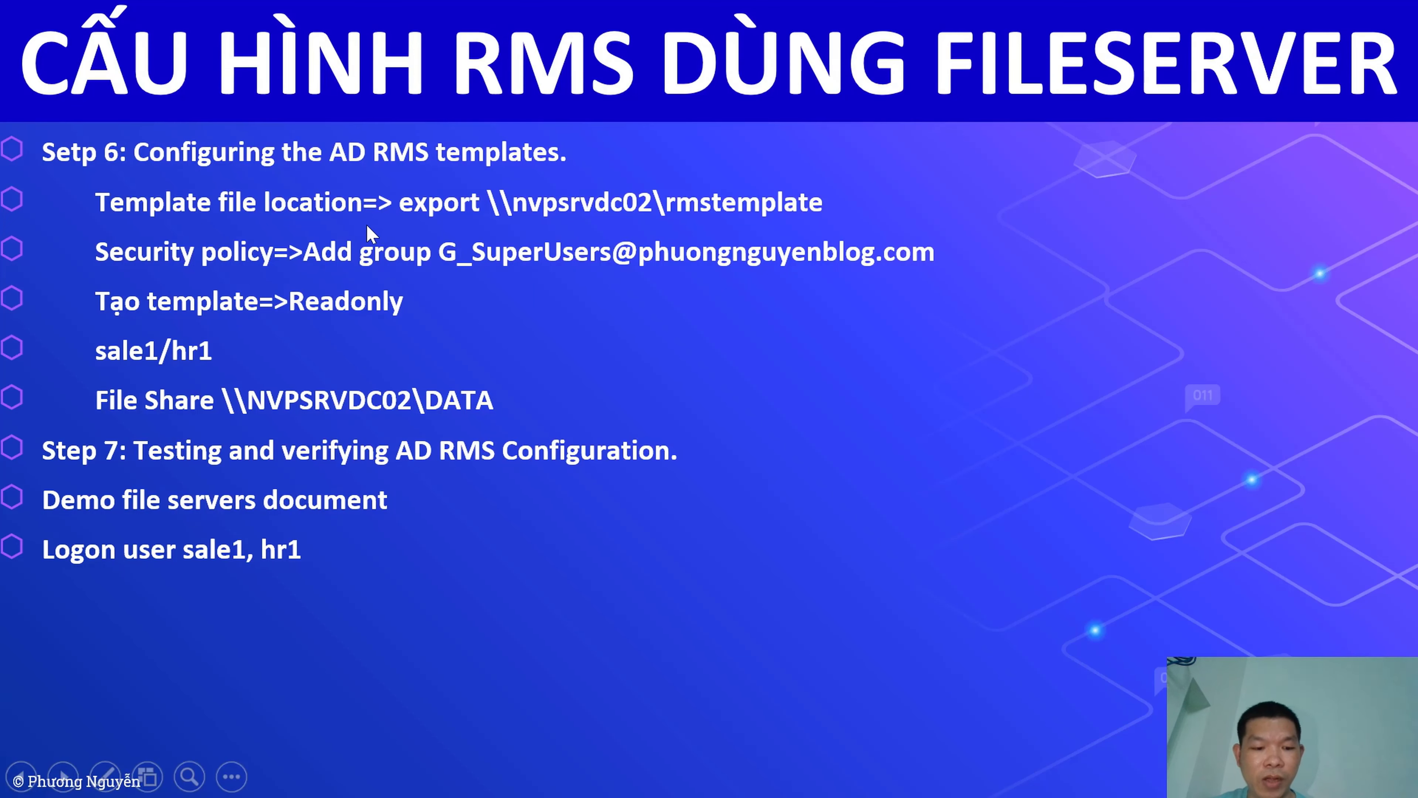
key(super+d)
click(661, 770)
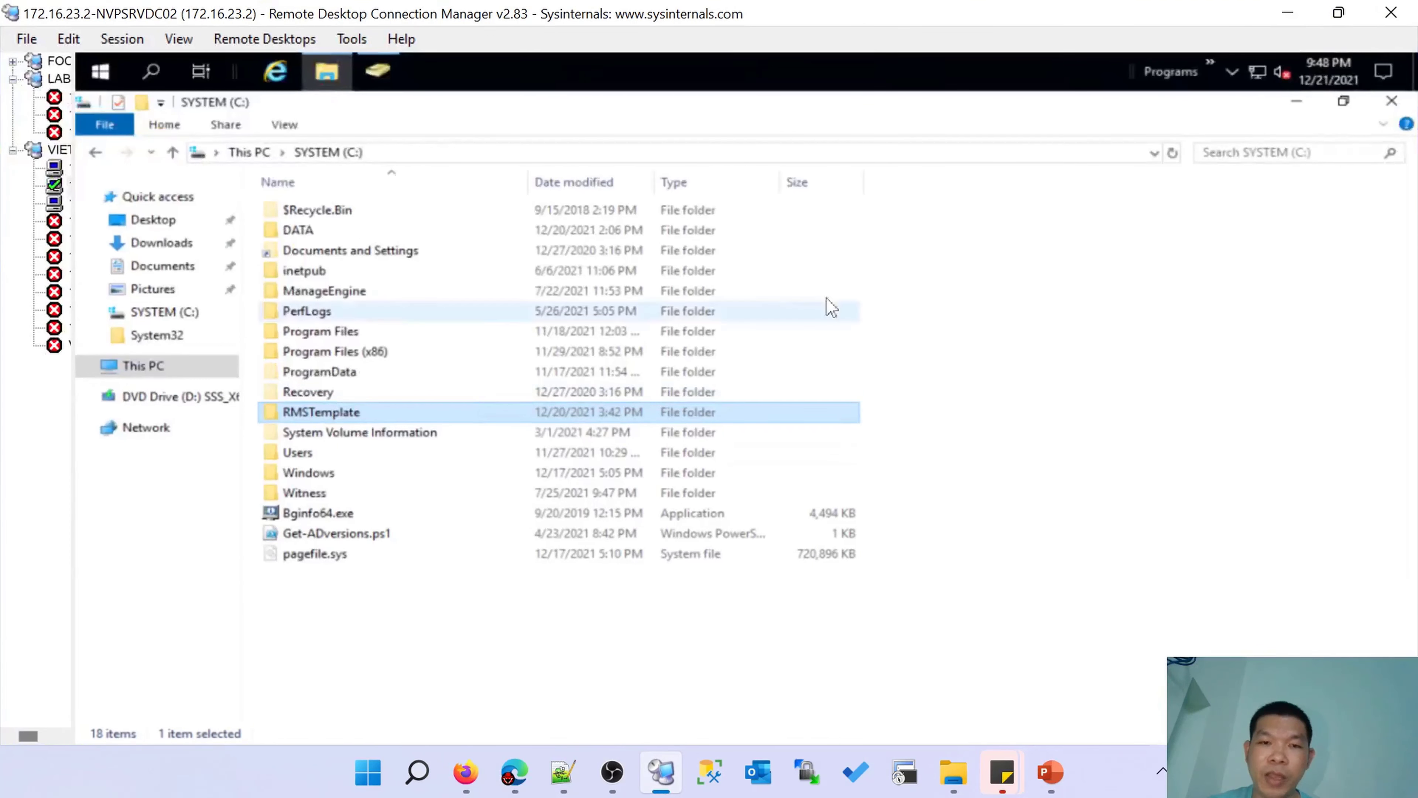
Launch the AD RMS console, accept the certificate warning, and expand nvpsrvdc02 (Local) to Security Policies.
key(super+d)
double_click(418, 220)
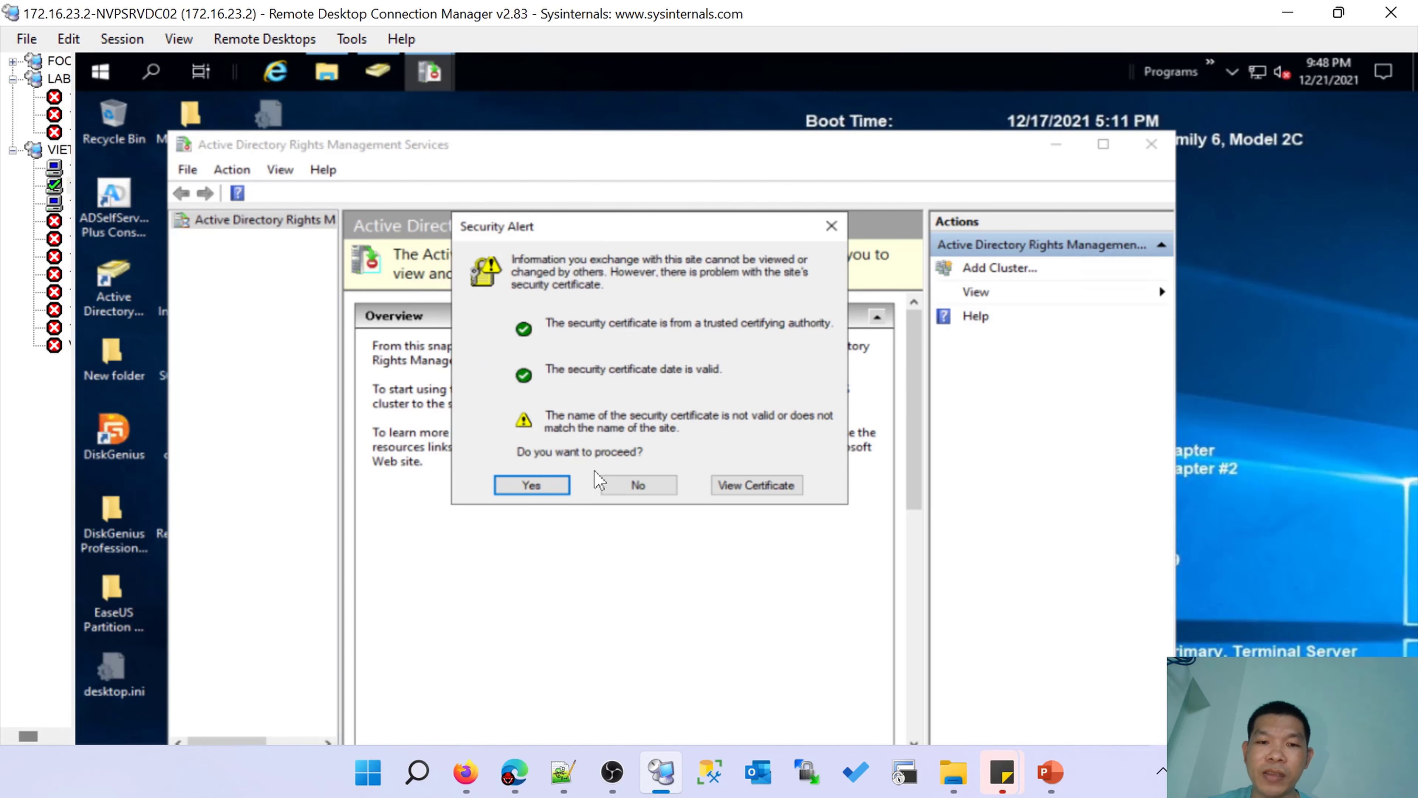
click(531, 485)
click(1103, 144)
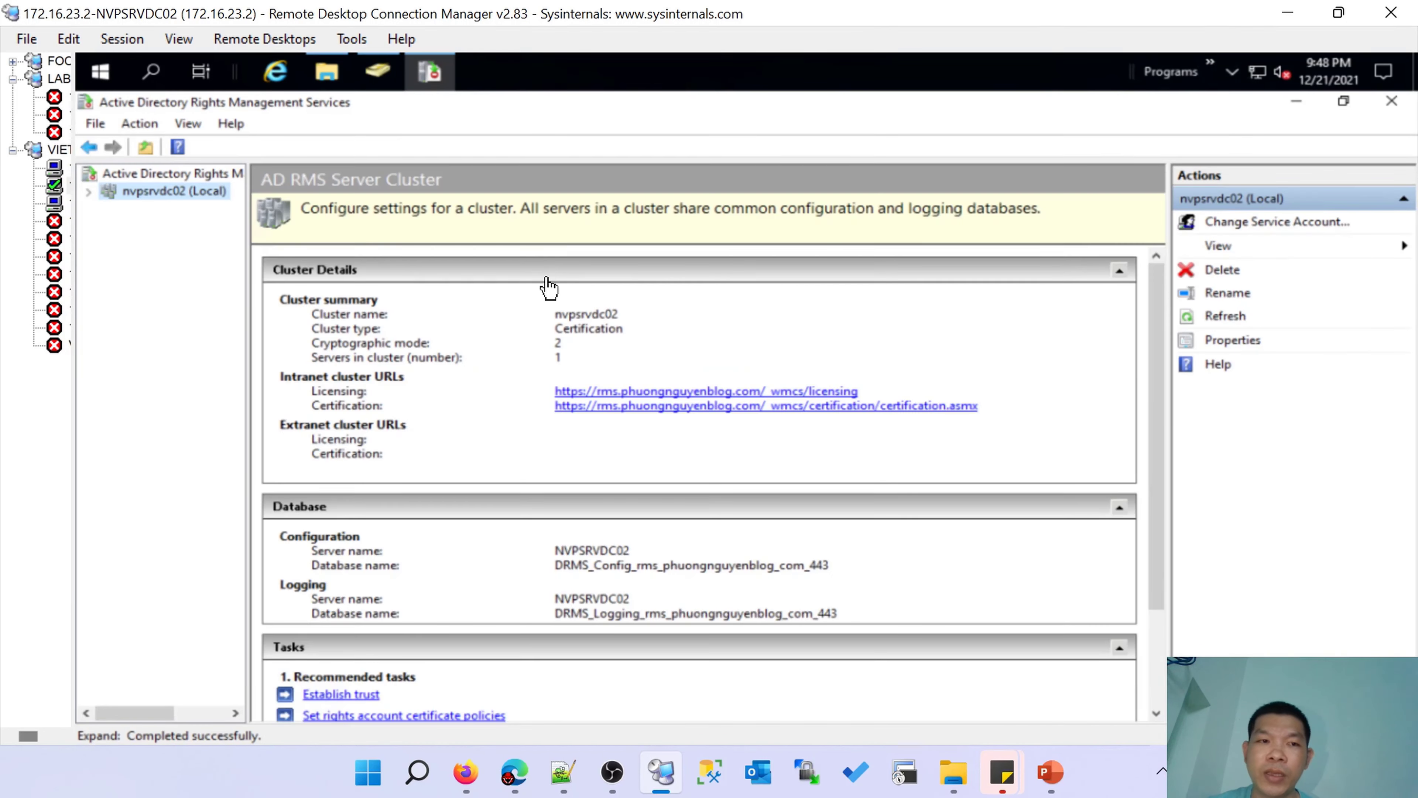
click(144, 190)
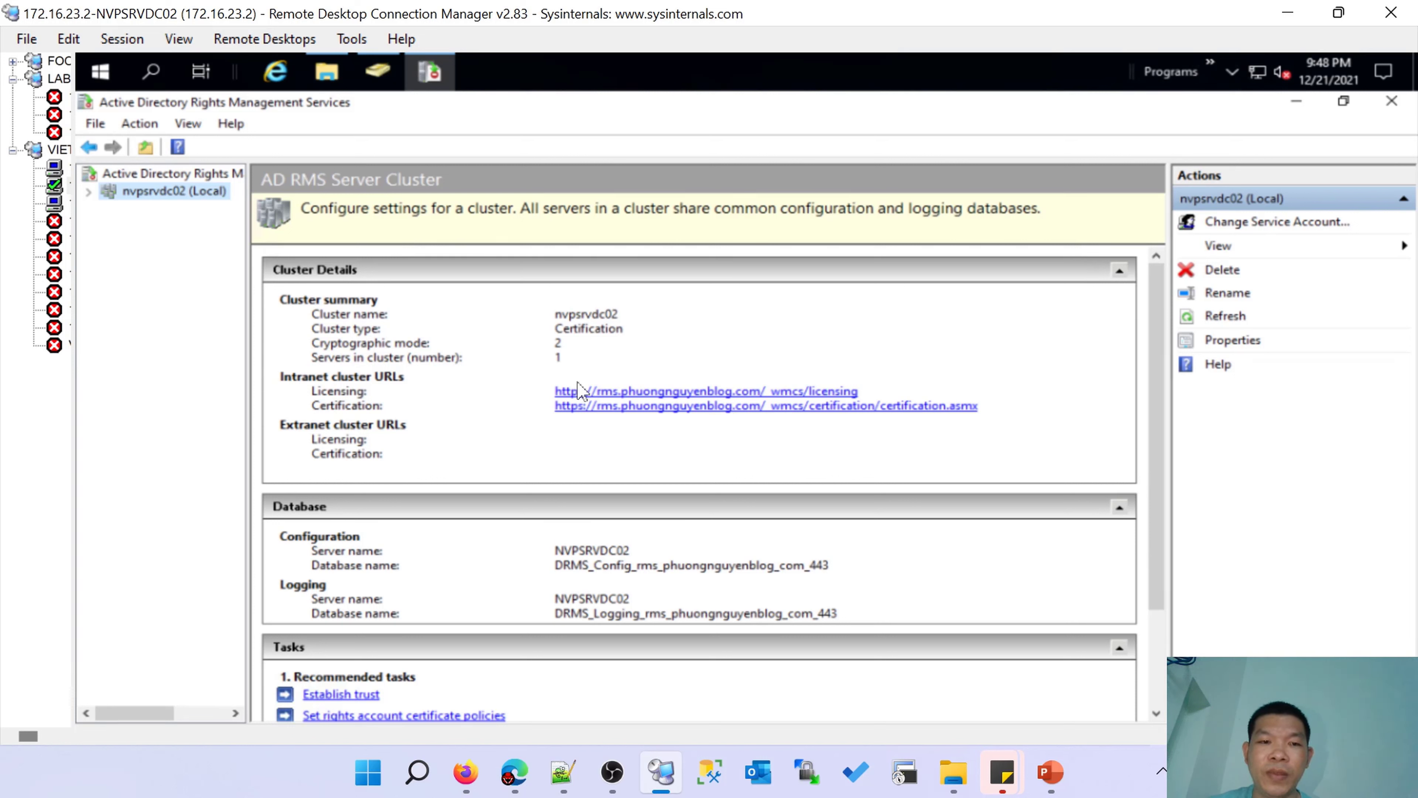
click(88, 192)
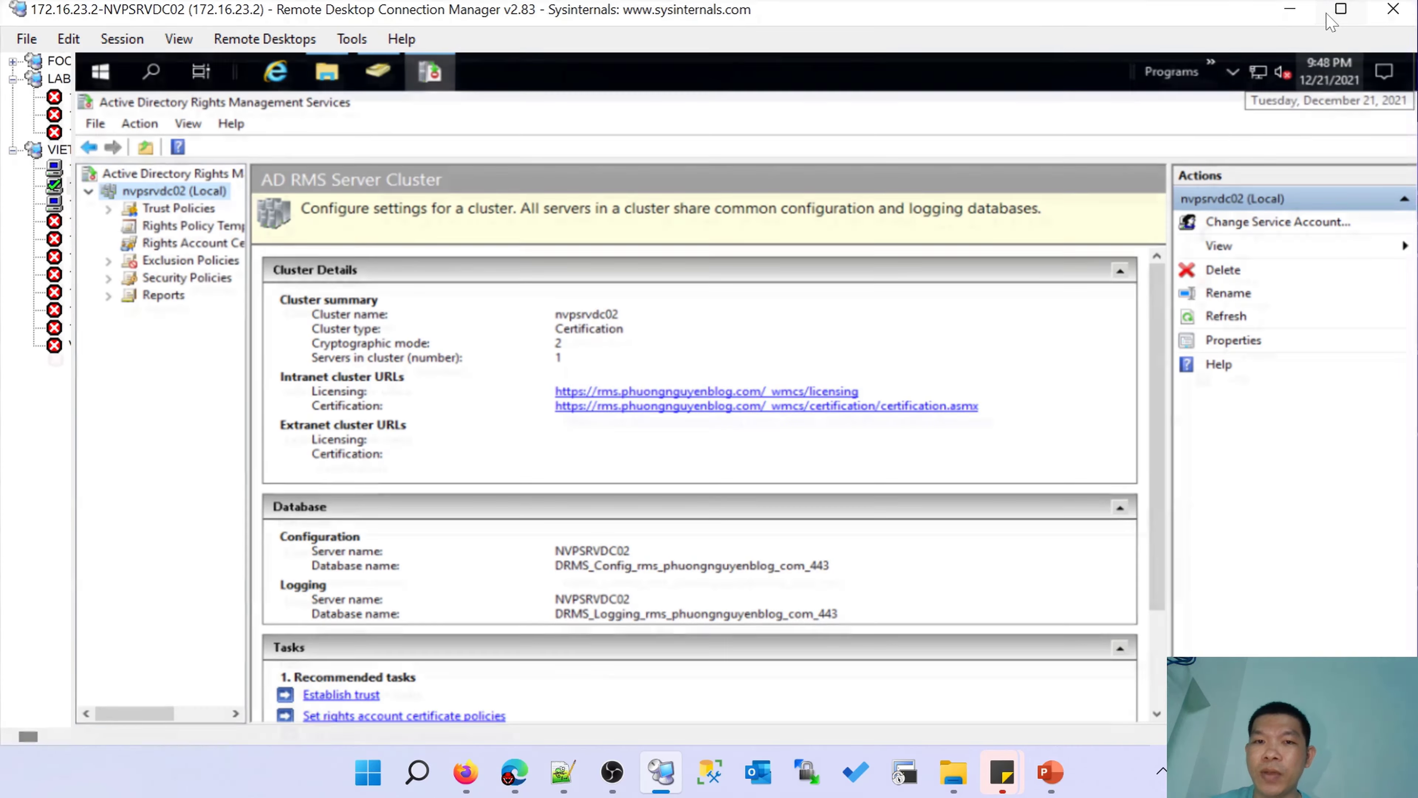
click(1339, 12)
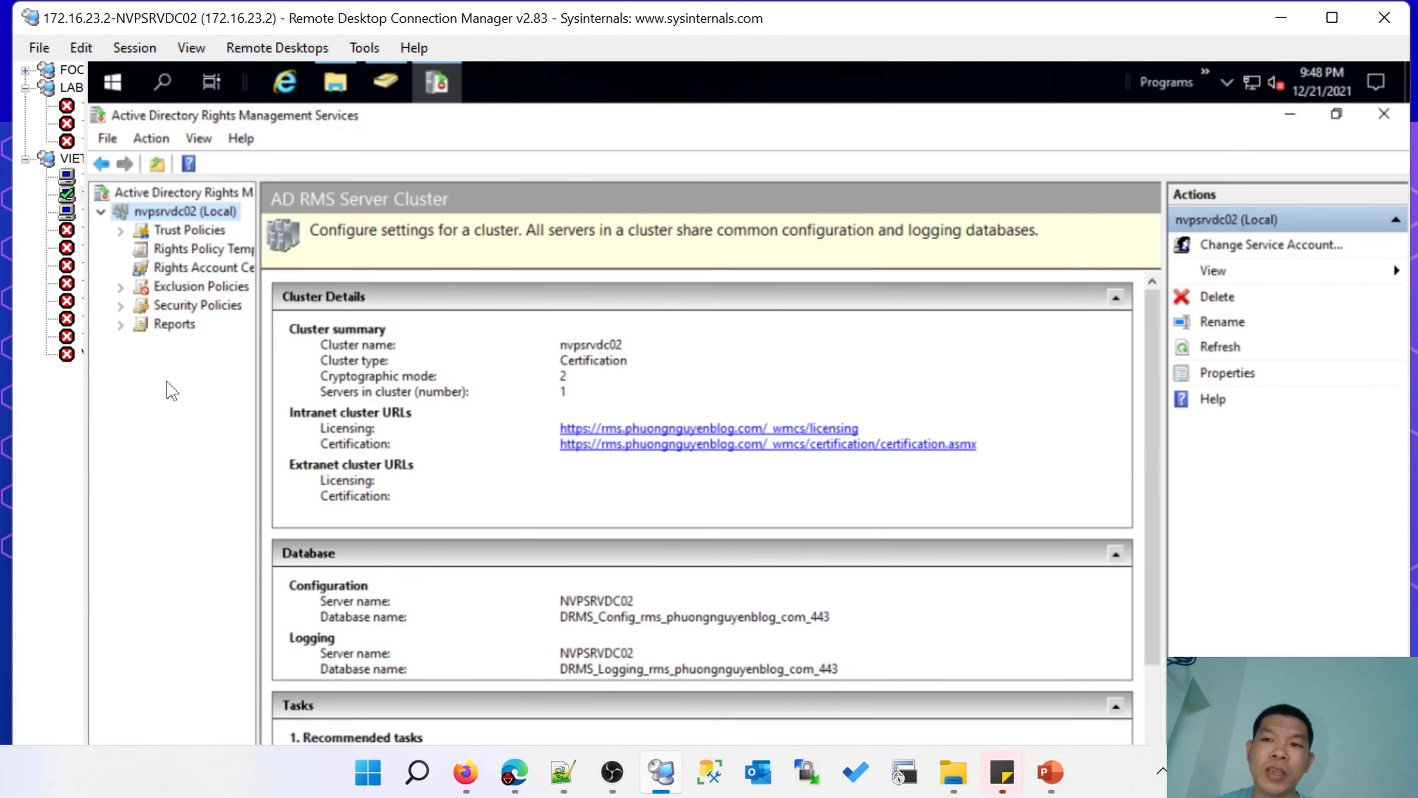
click(128, 309)
click(121, 306)
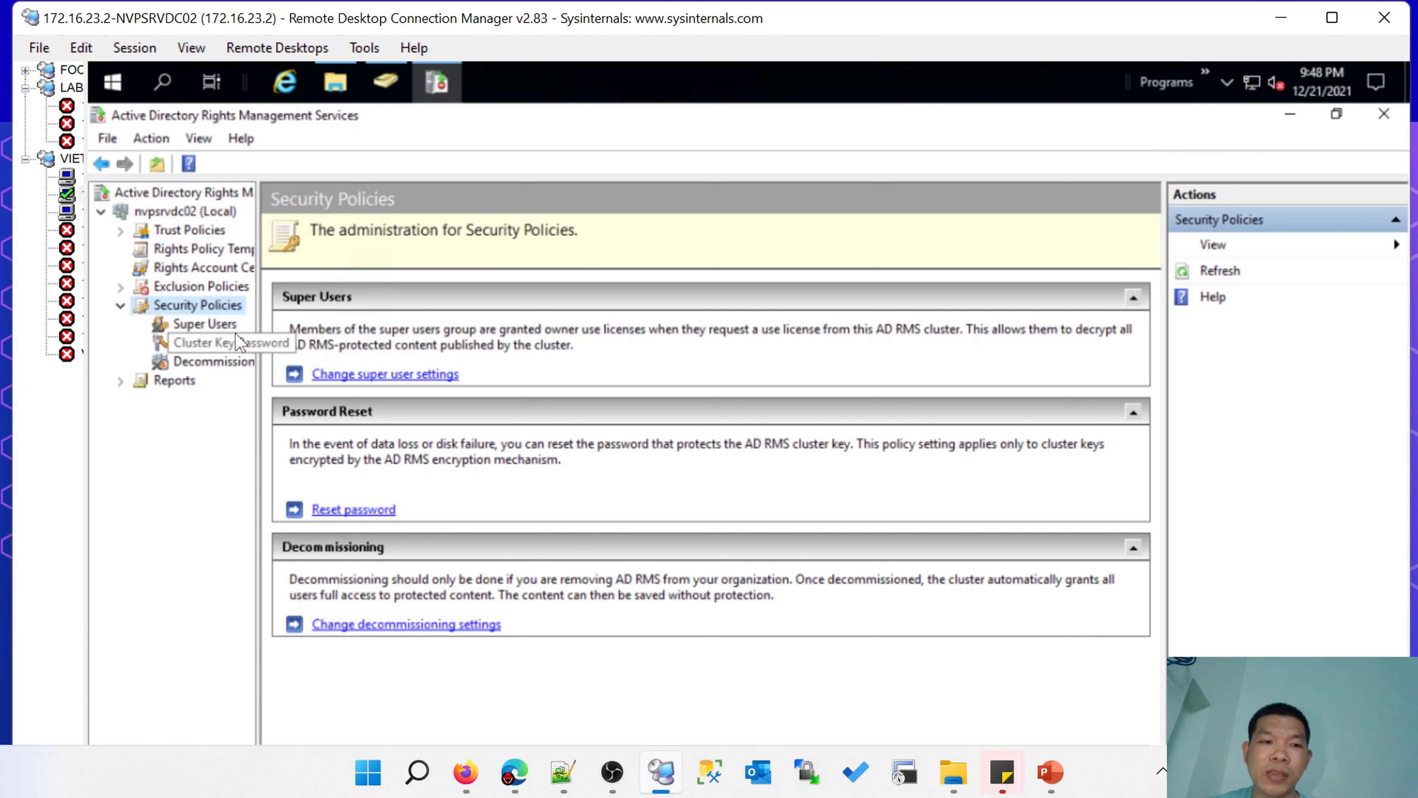
Enable super users on the Super Users policy page.
click(202, 332)
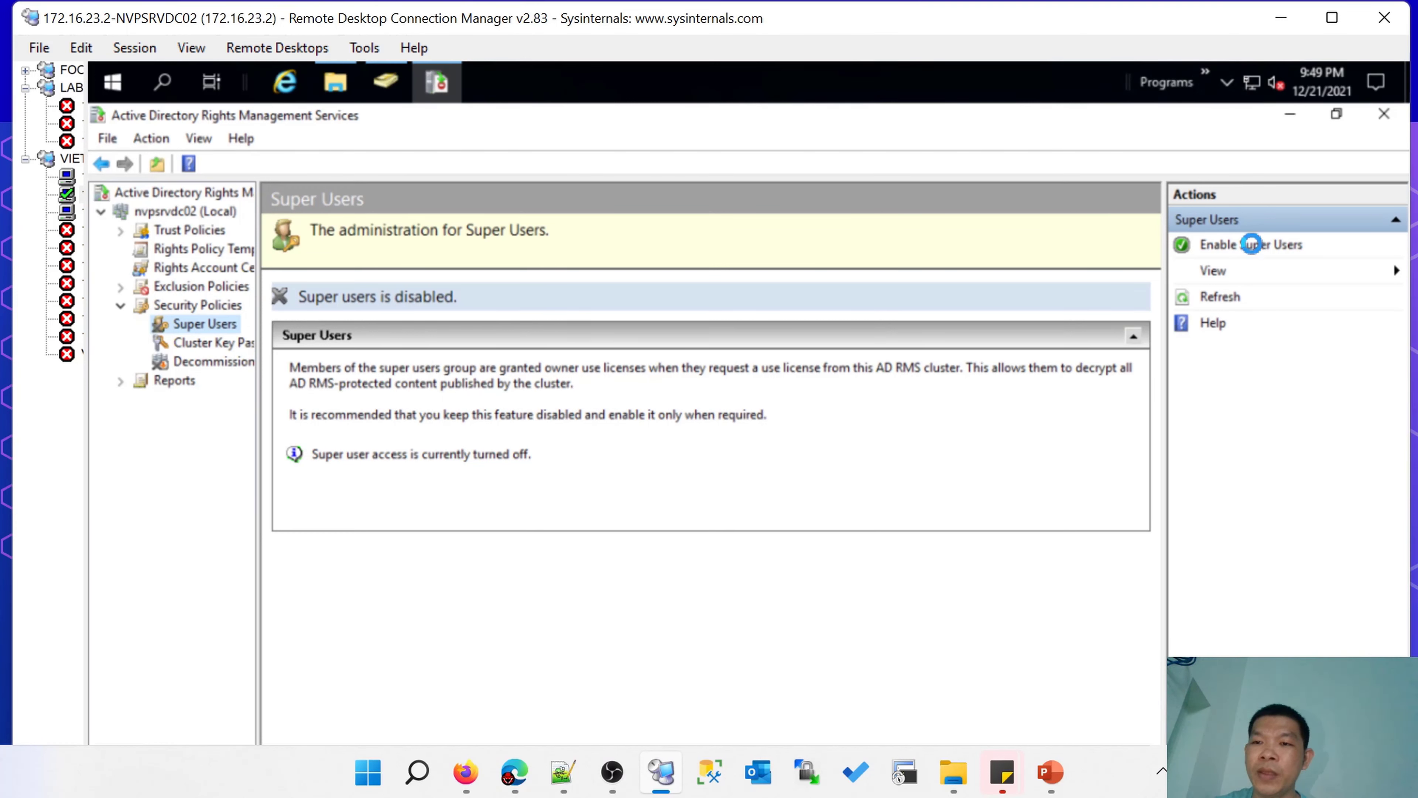
click(1248, 245)
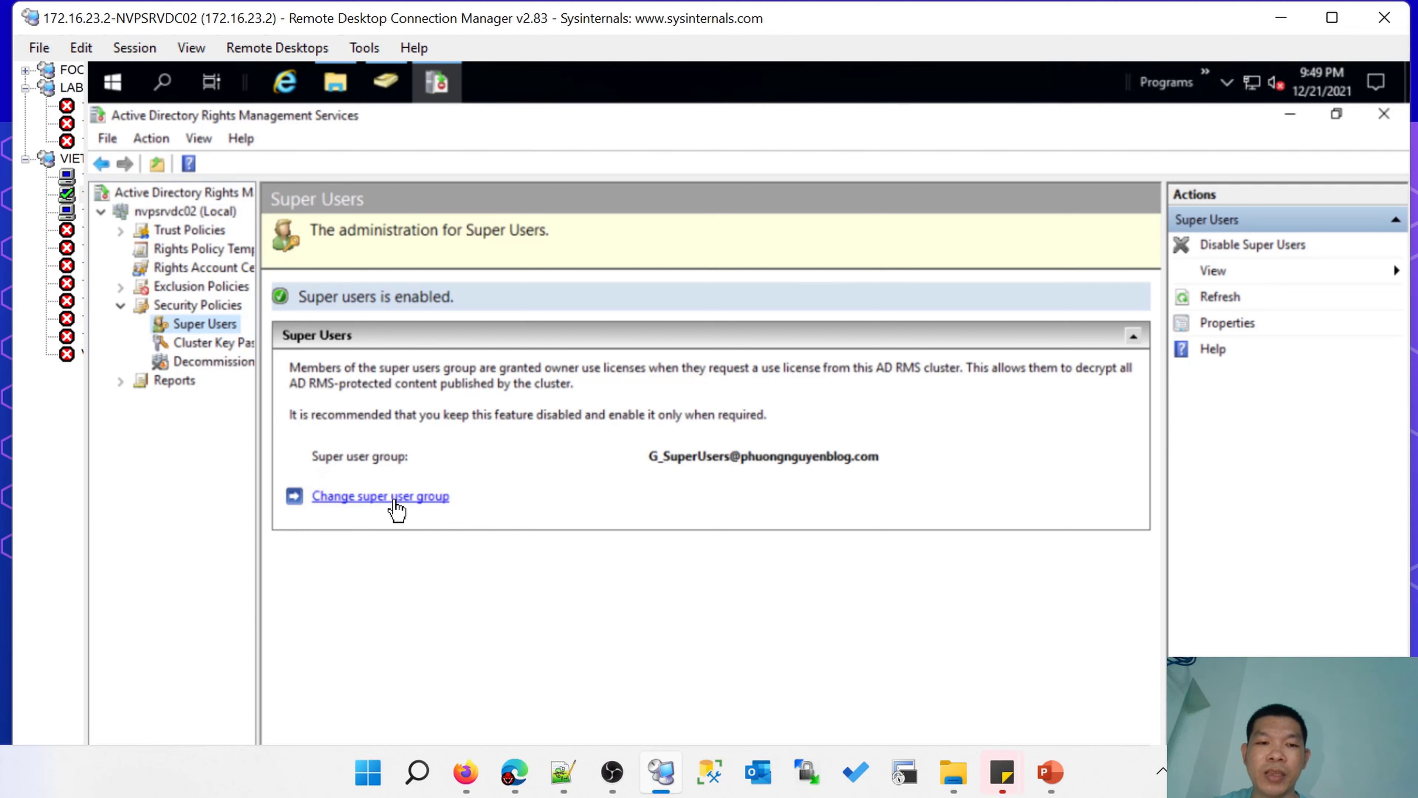
click(380, 496)
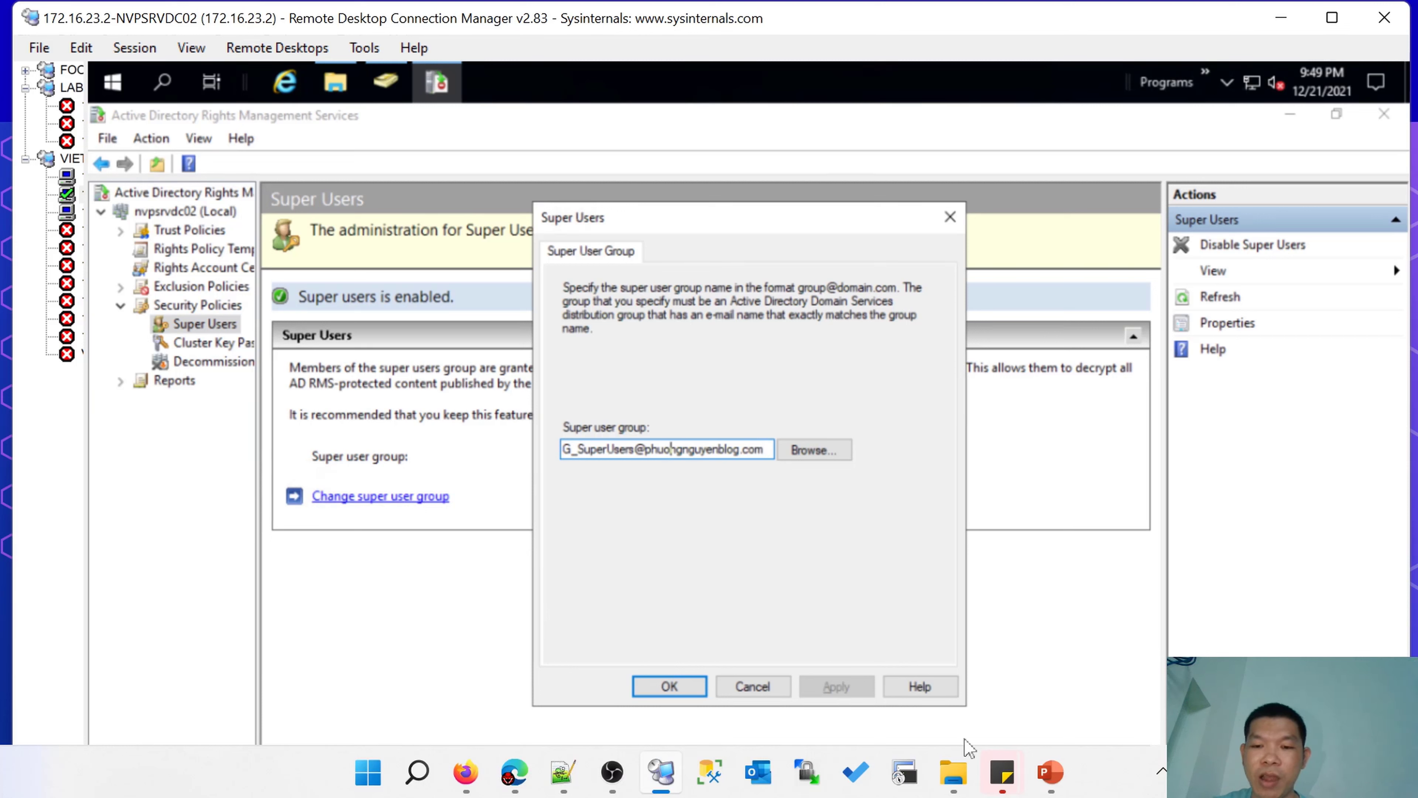
Copy the G_SuperUsers group's e-mail address from its properties in Active Directory Users and Computers.
click(1049, 772)
click(1170, 668)
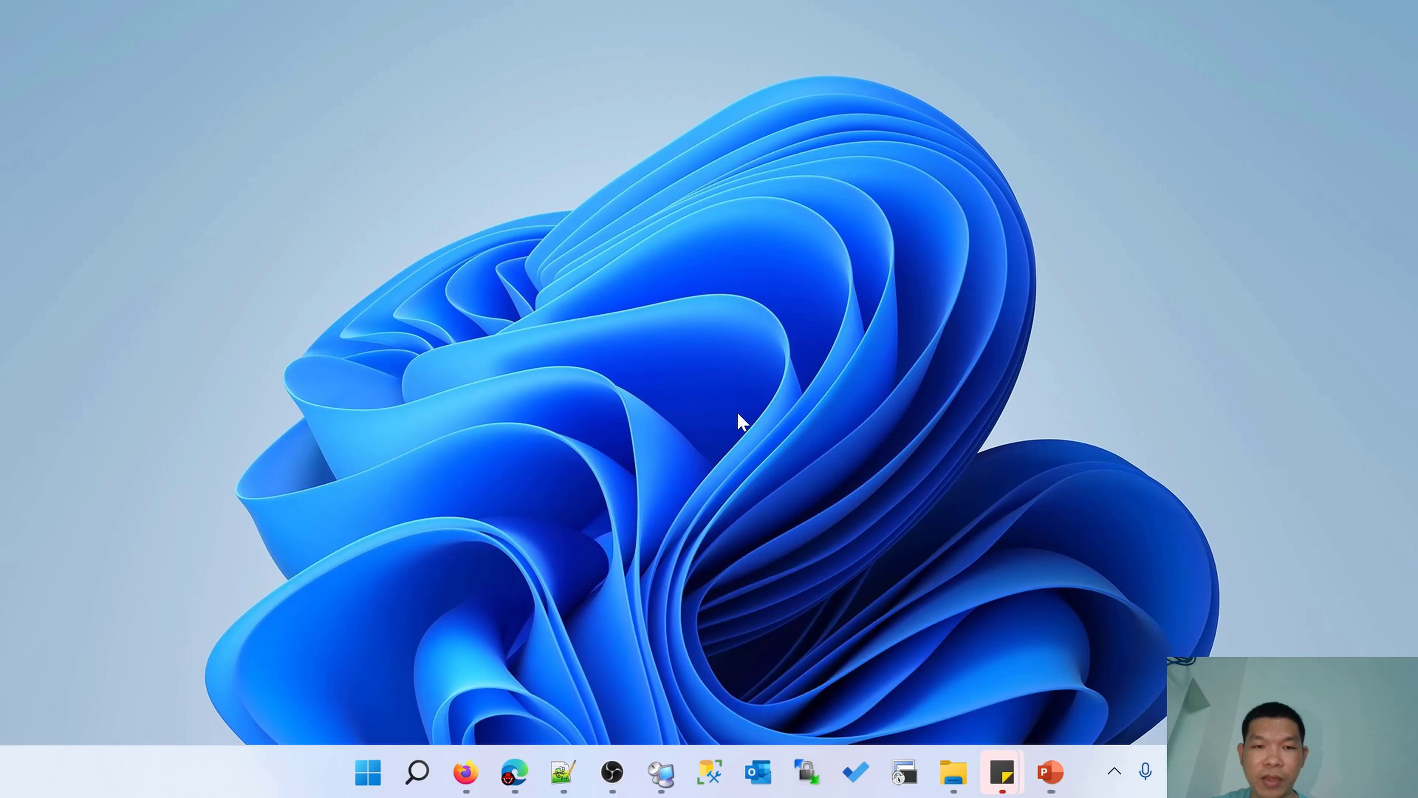
click(660, 772)
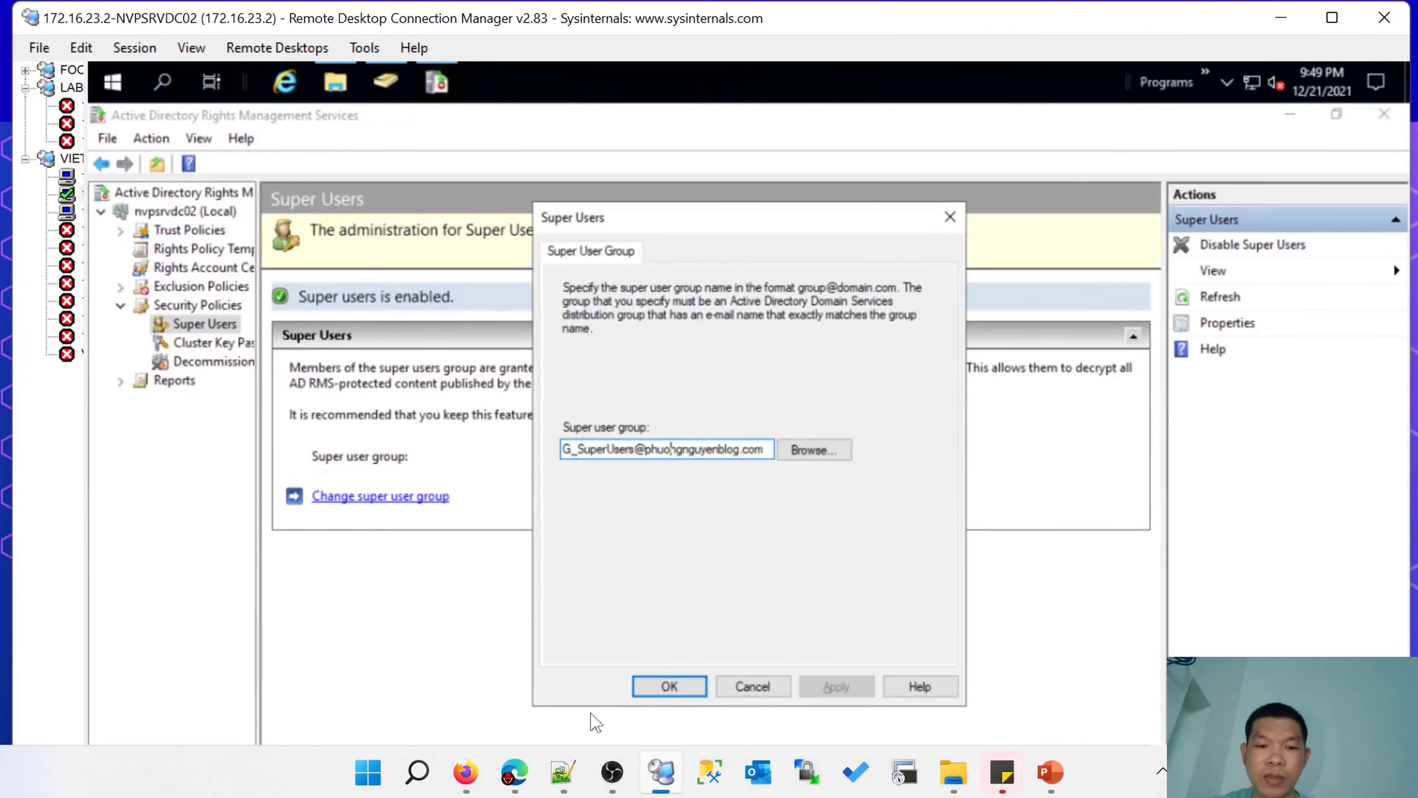
click(386, 82)
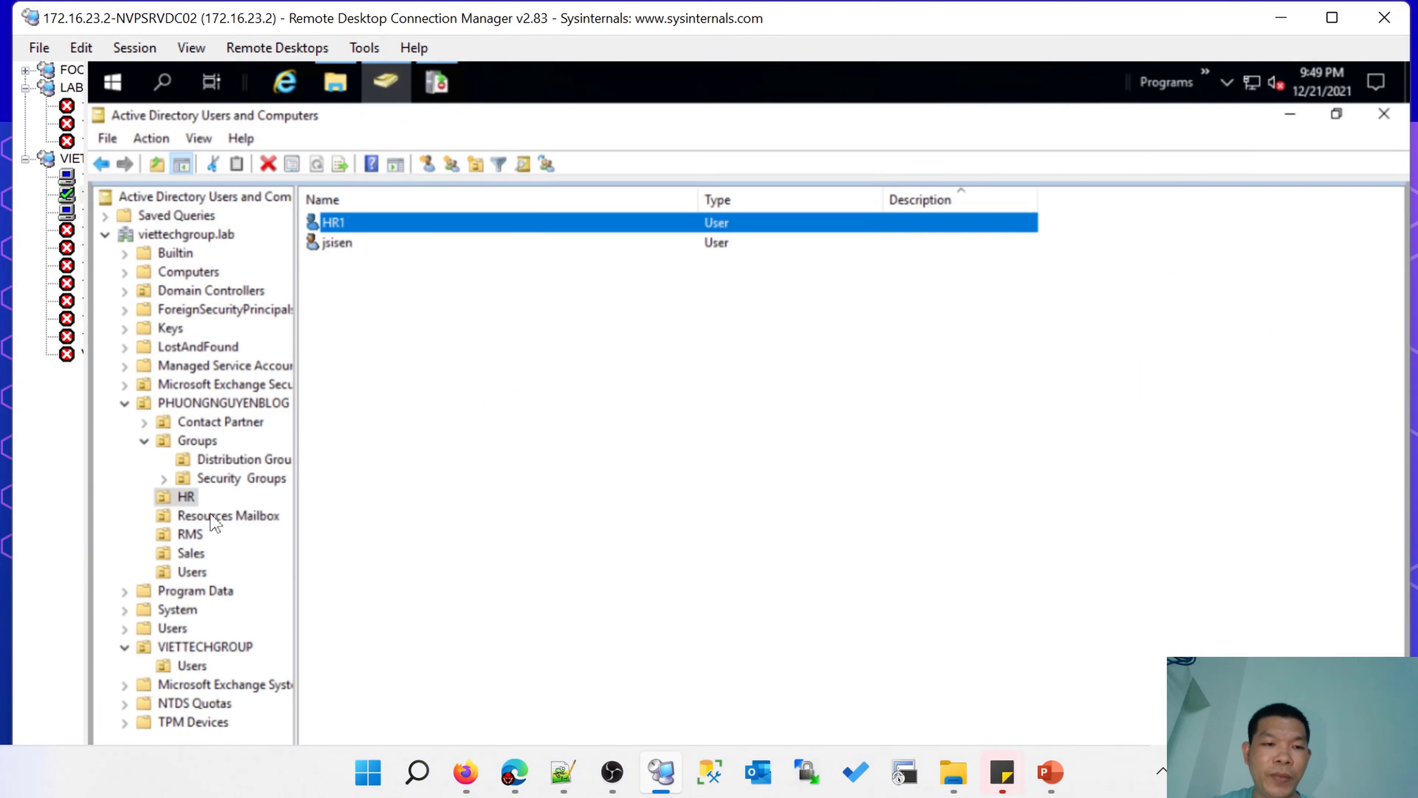
click(190, 535)
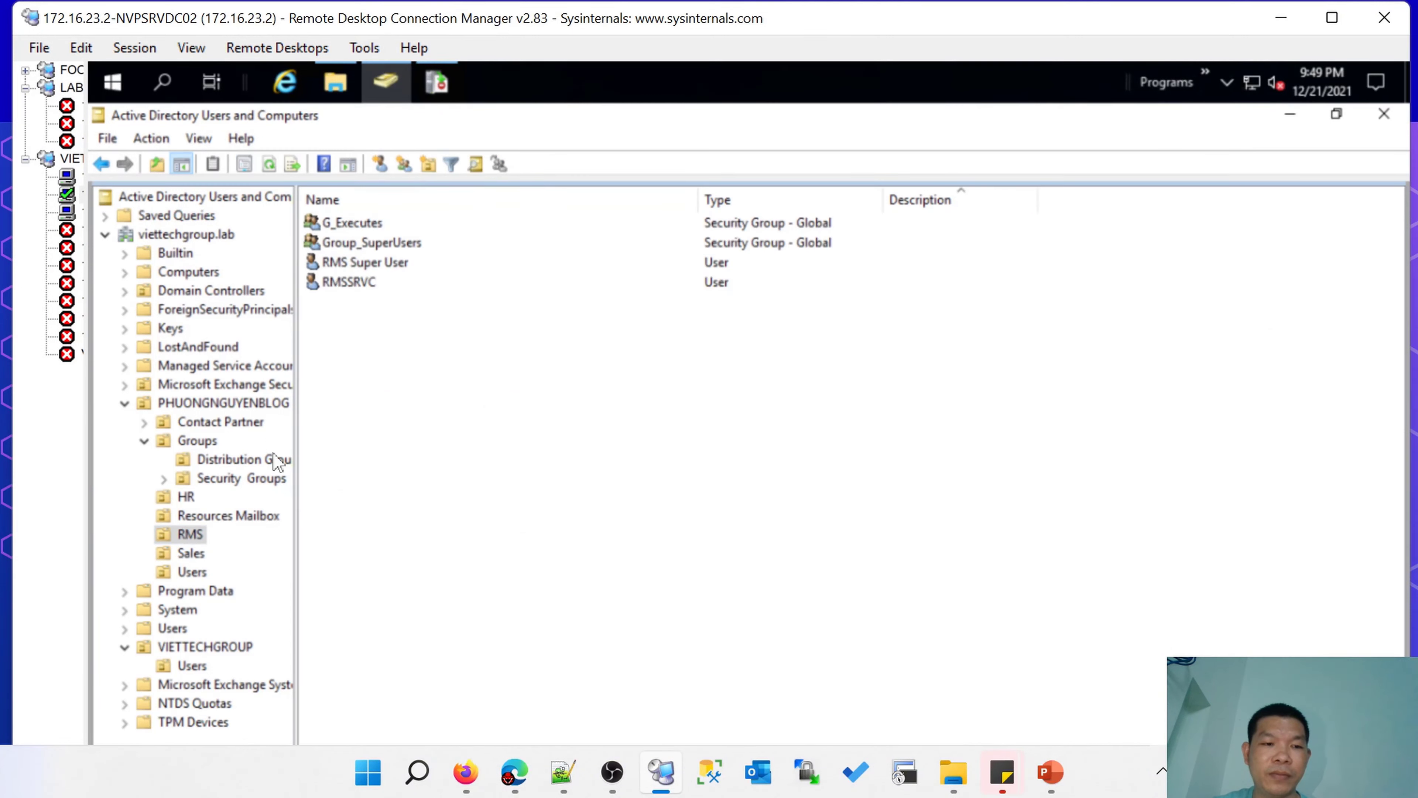
double_click(371, 244)
drag(777, 420, 404, 414)
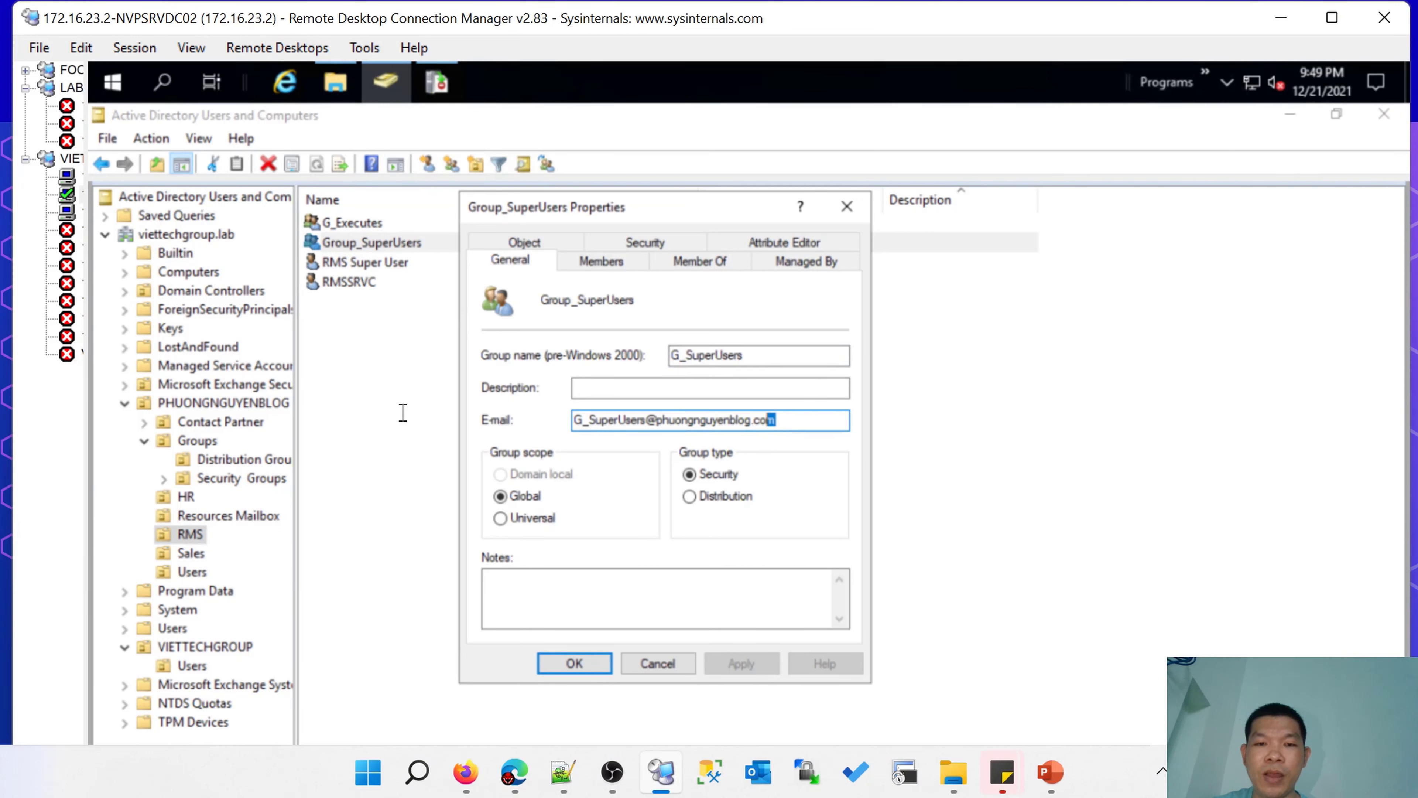
click(575, 670)
Paste the copied address as the super user group and confirm it.
click(436, 82)
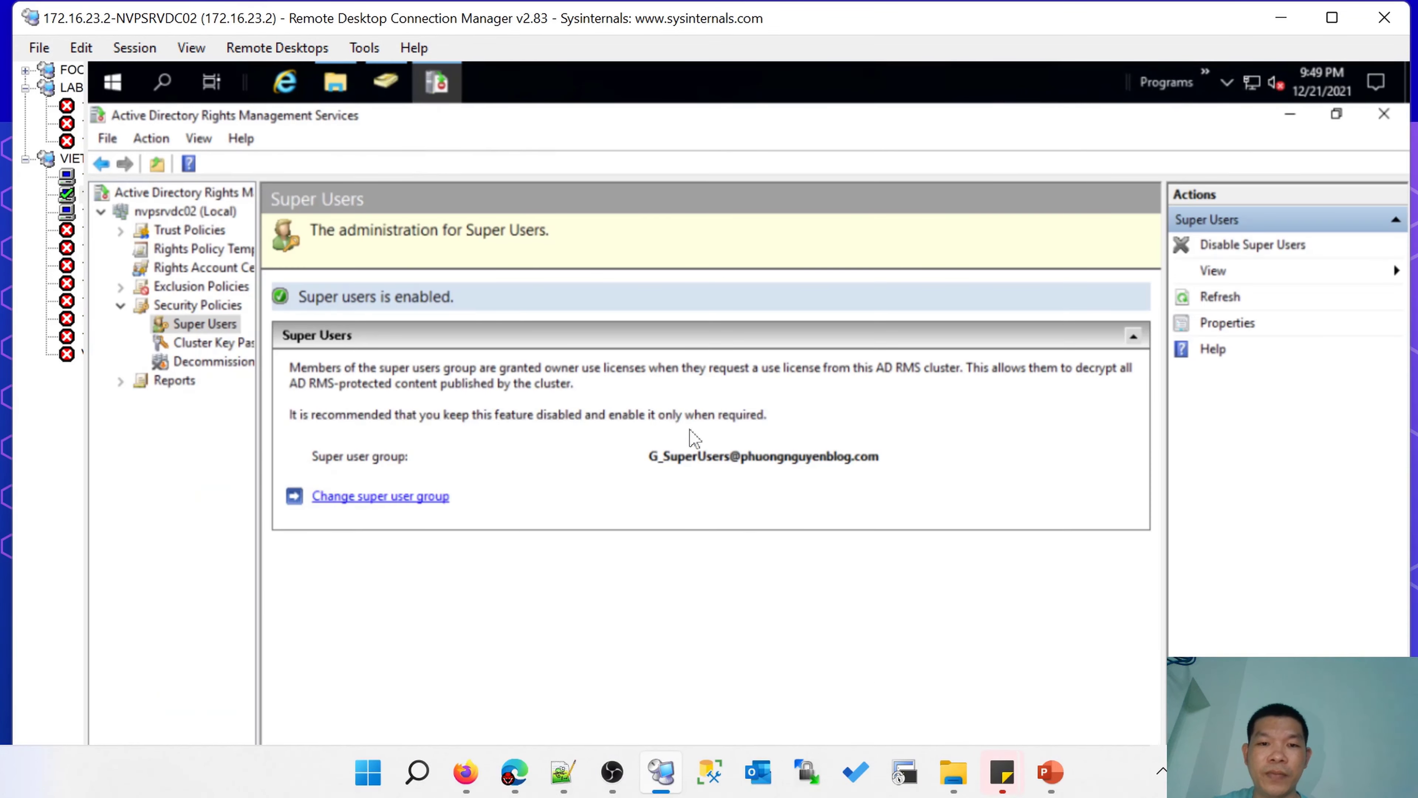
click(358, 497)
double_click(632, 450)
key(ctrl+c)
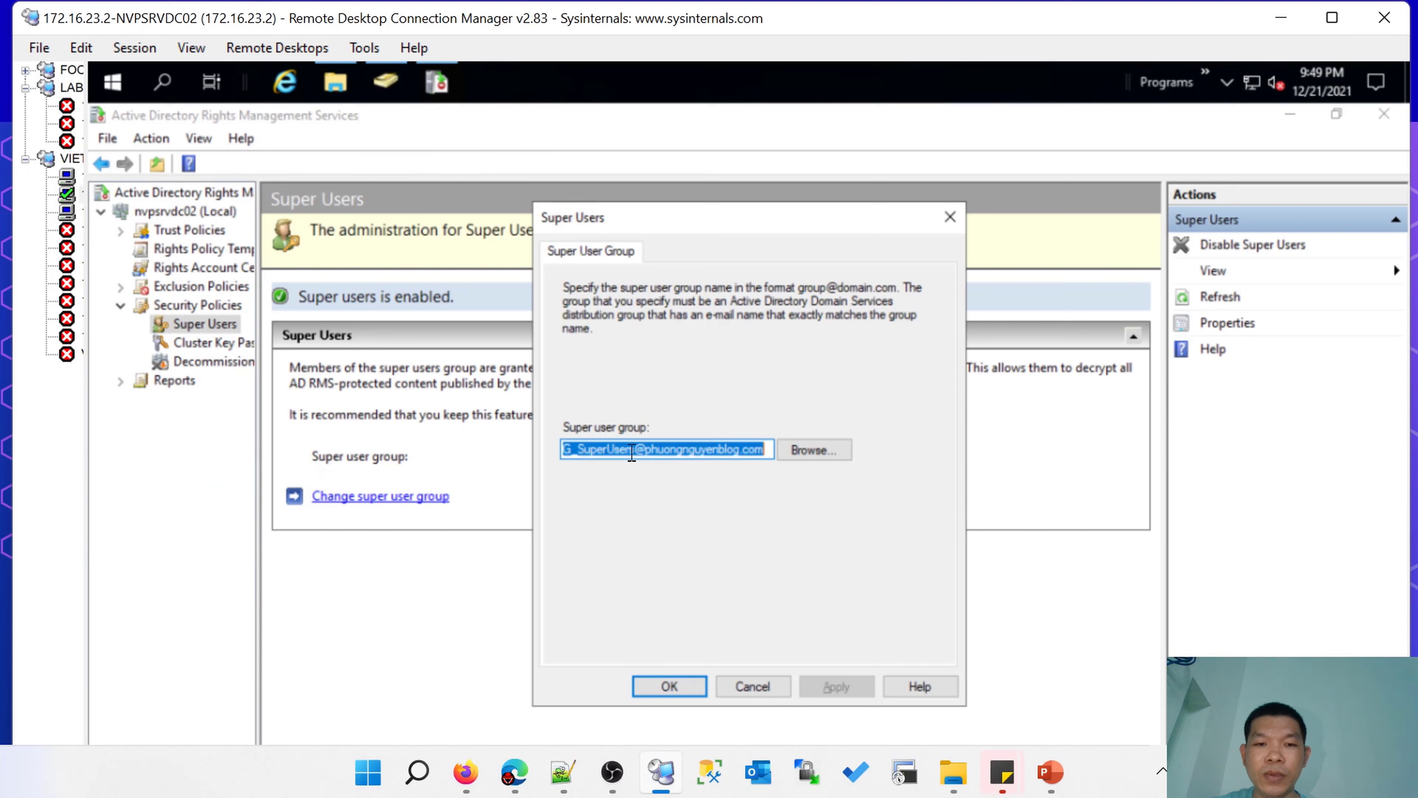
text(v)
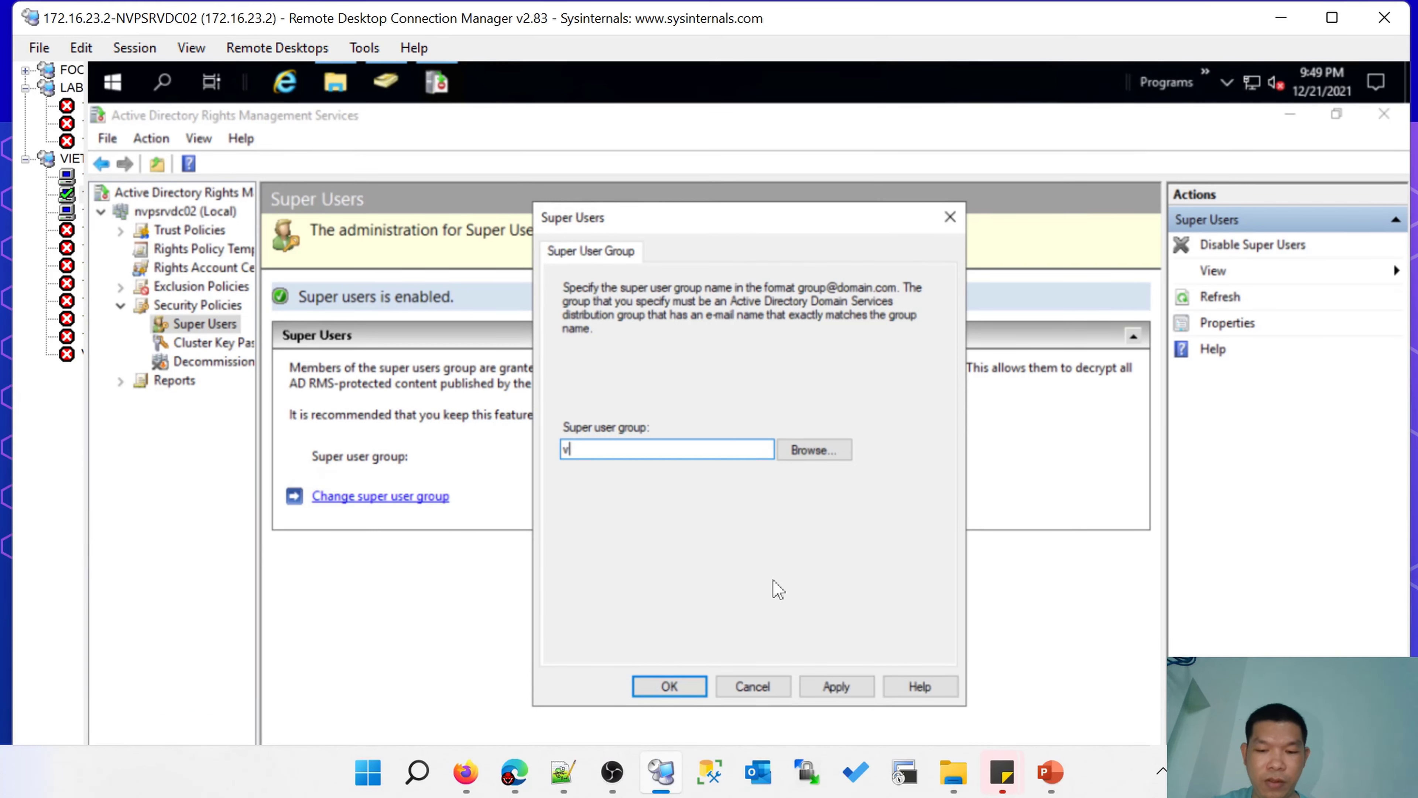
key(ctrl+v)
click(669, 686)
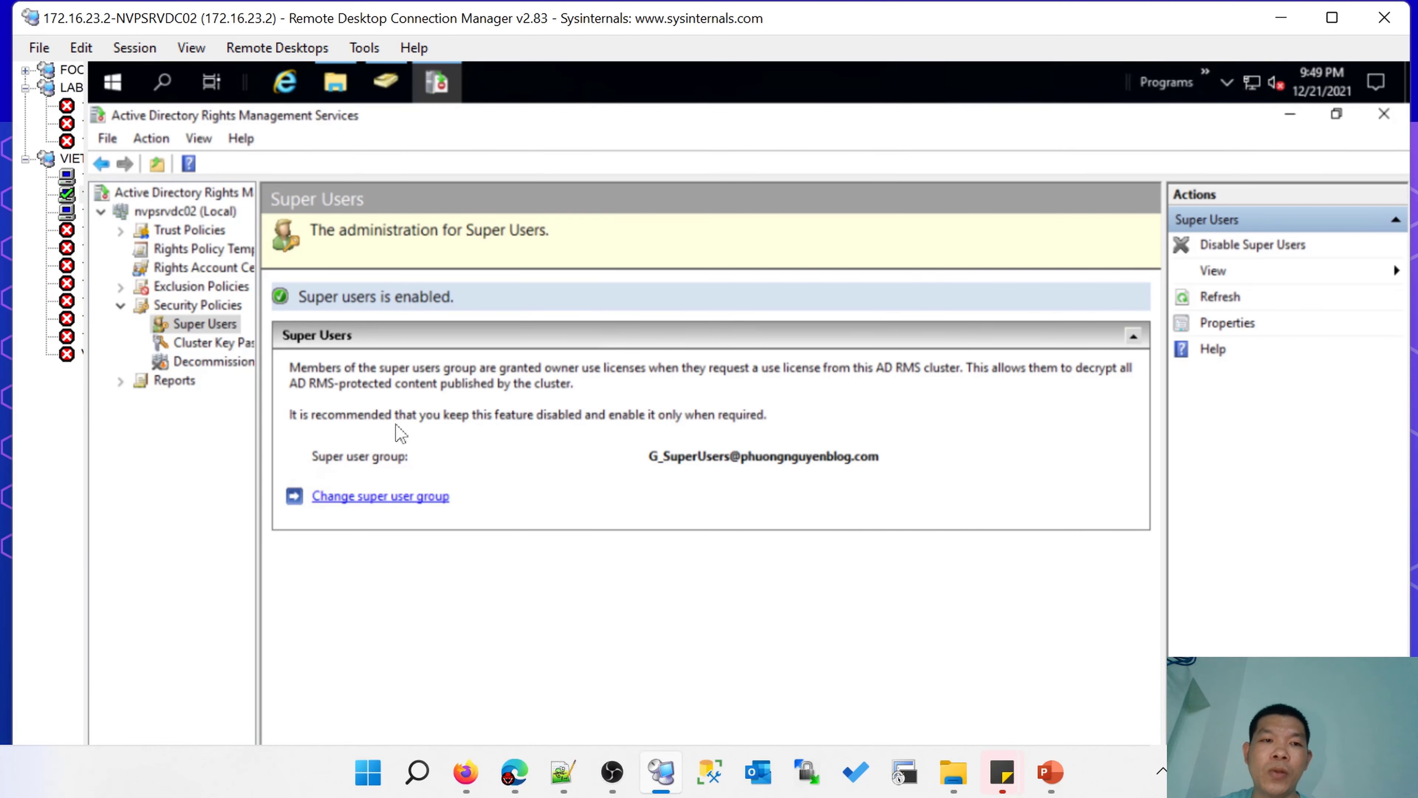
mouse_move(1050, 771)
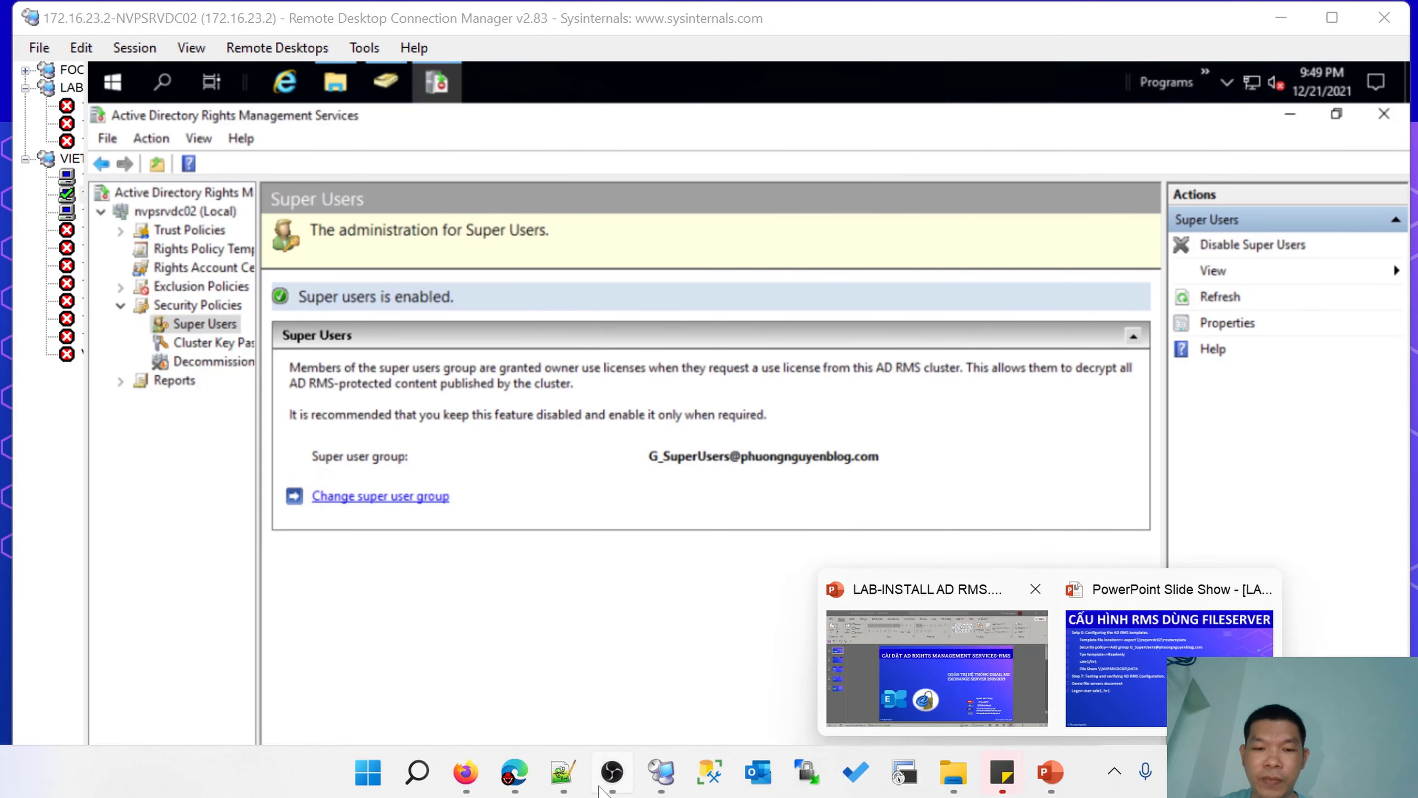
click(572, 782)
click(256, 400)
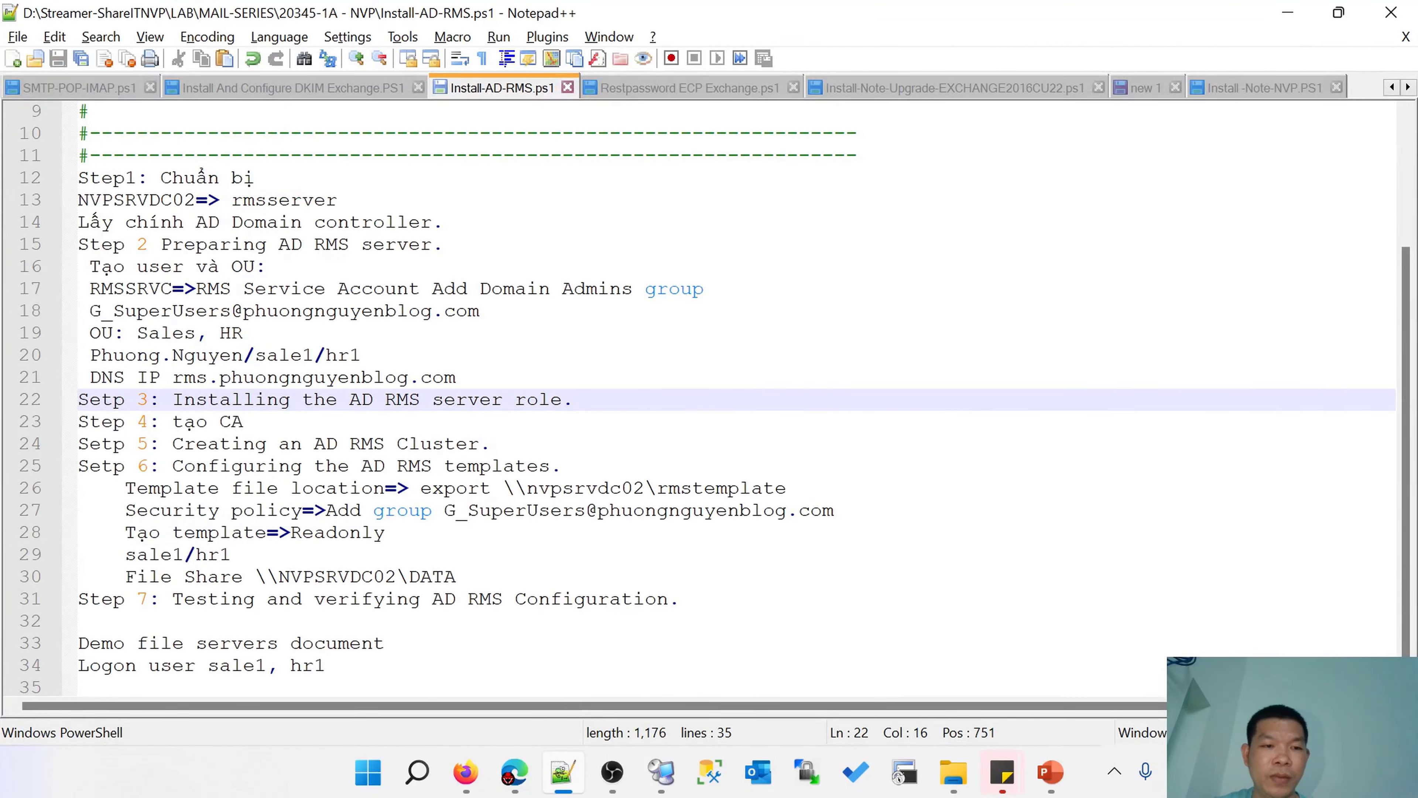
drag(125, 488, 787, 489)
click(491, 487)
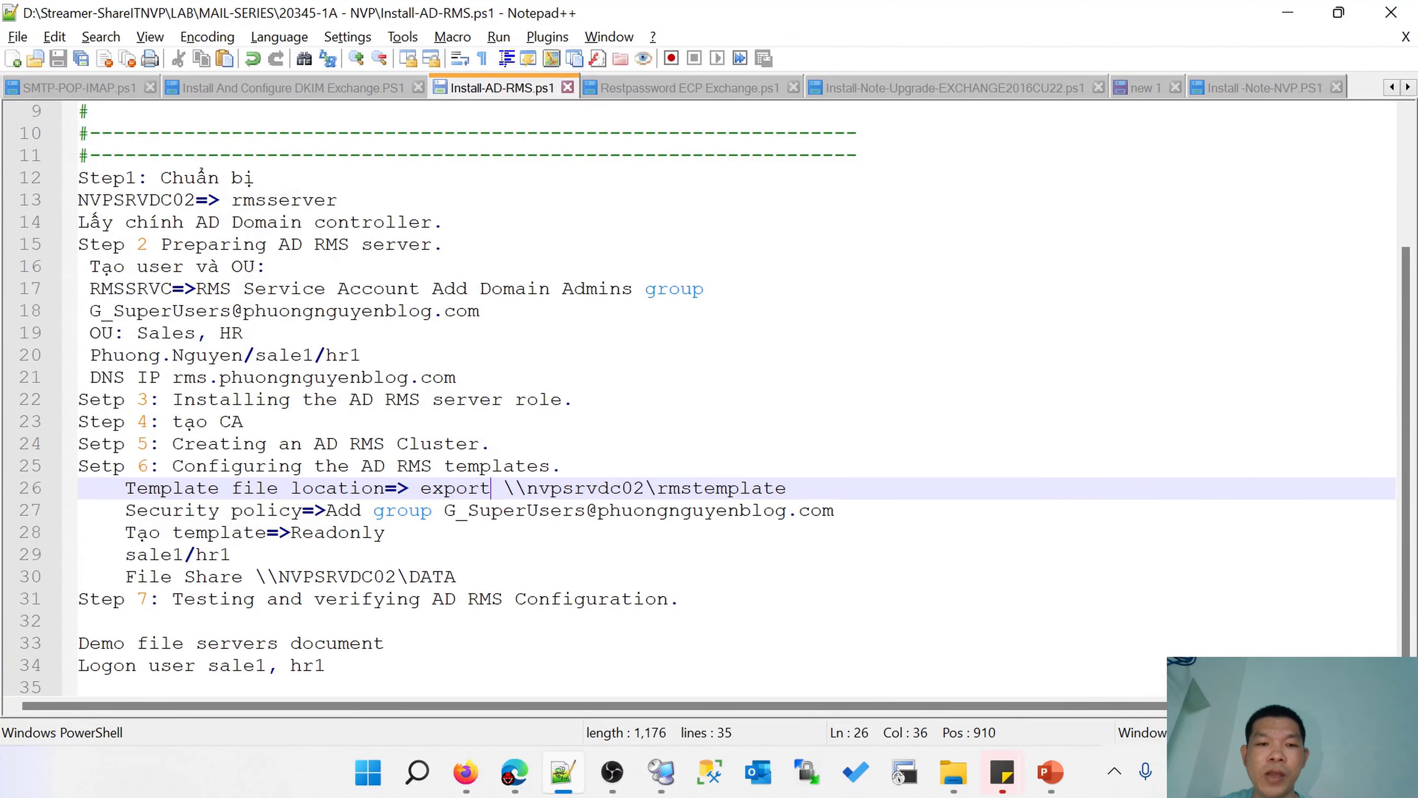
drag(385, 488, 126, 488)
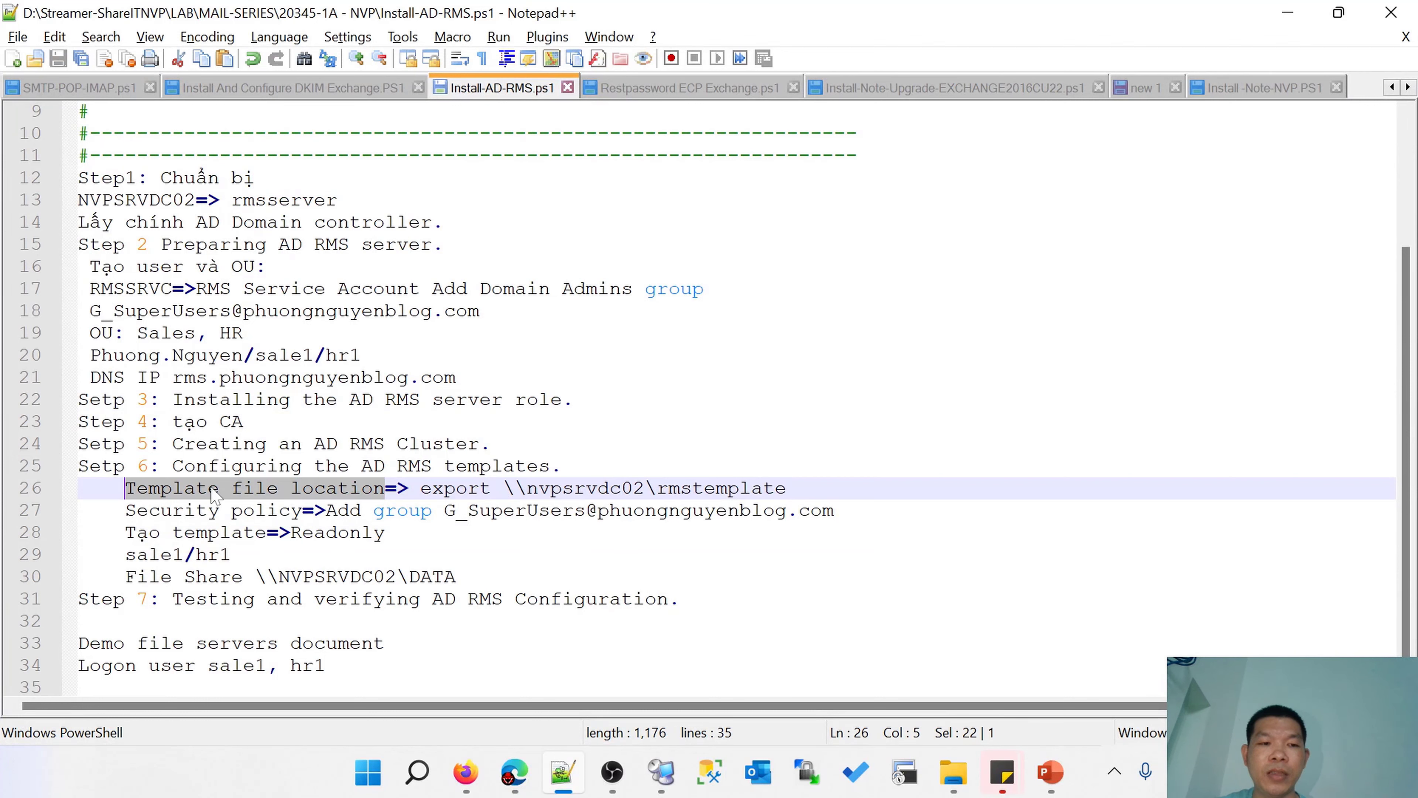
click(479, 488)
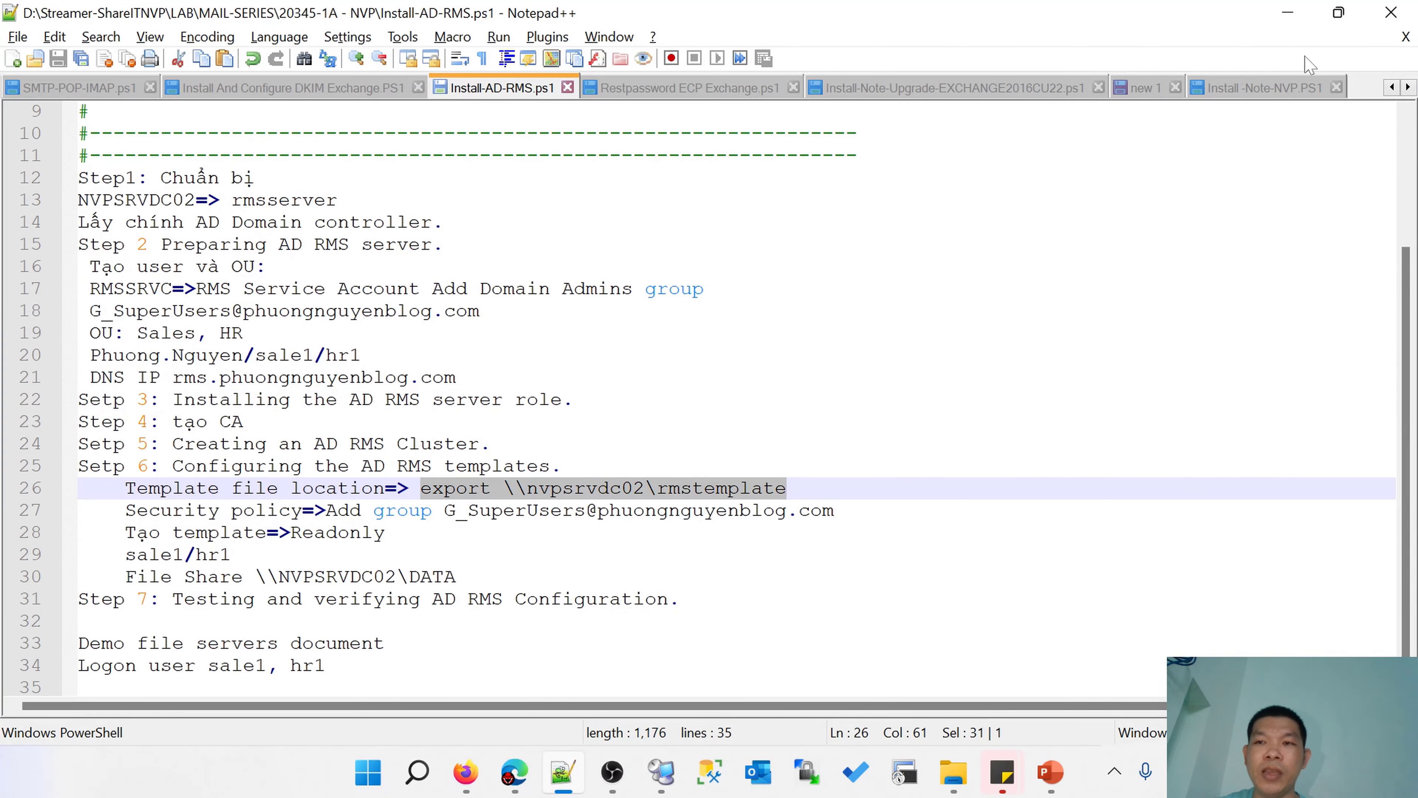
key(alt+Tab)
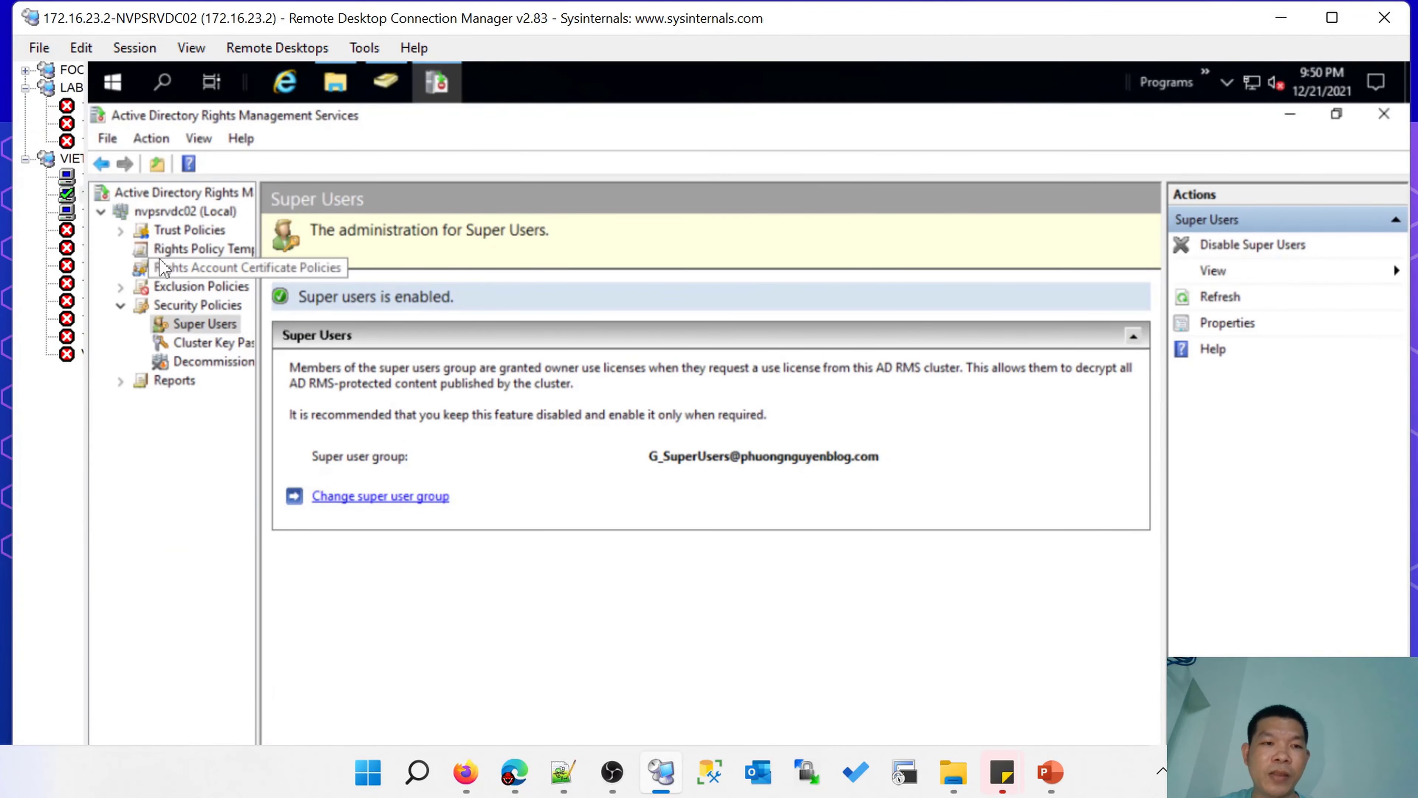
Open the Rights Policy Templates properties from the console tree.
click(190, 230)
double_click(200, 232)
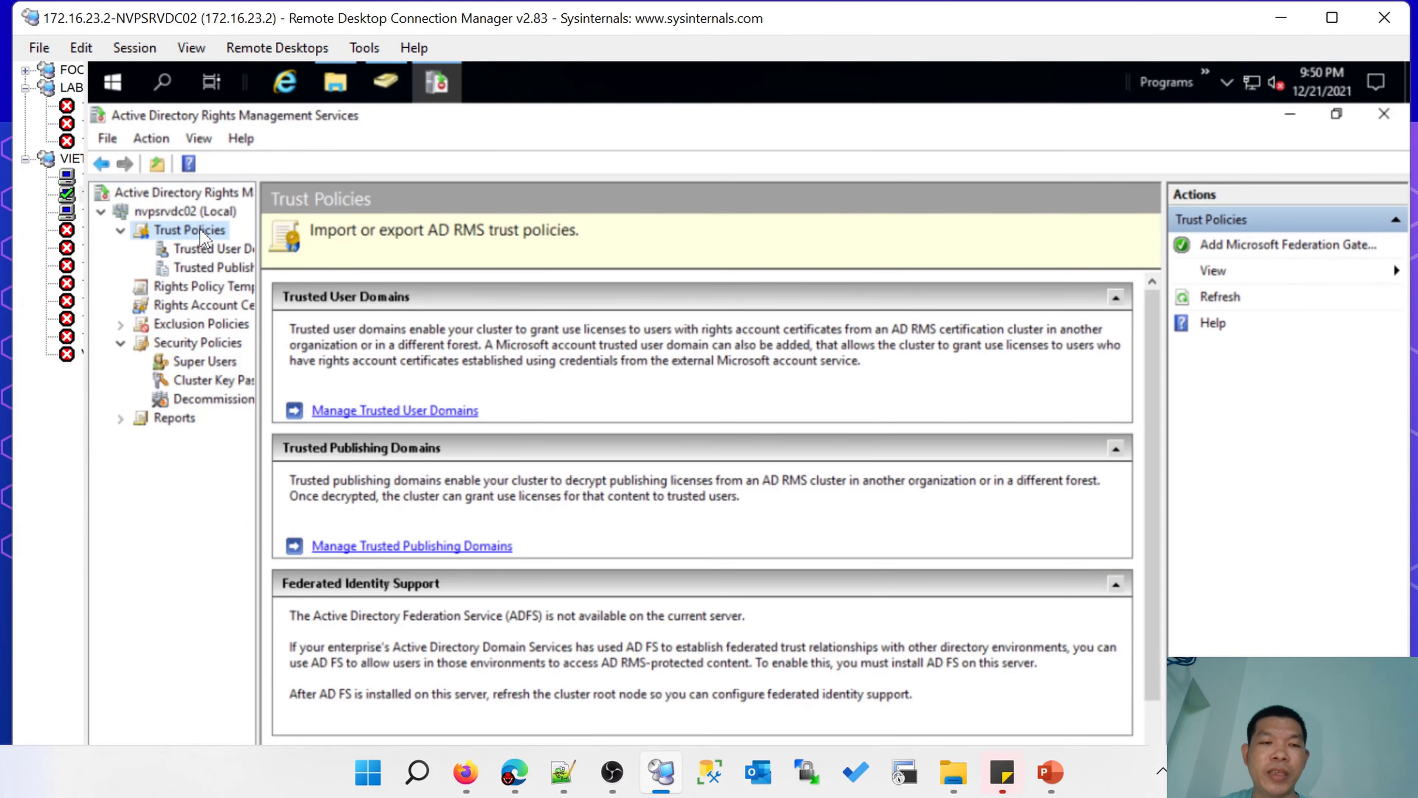
right_click(200, 230)
key(Escape)
click(212, 248)
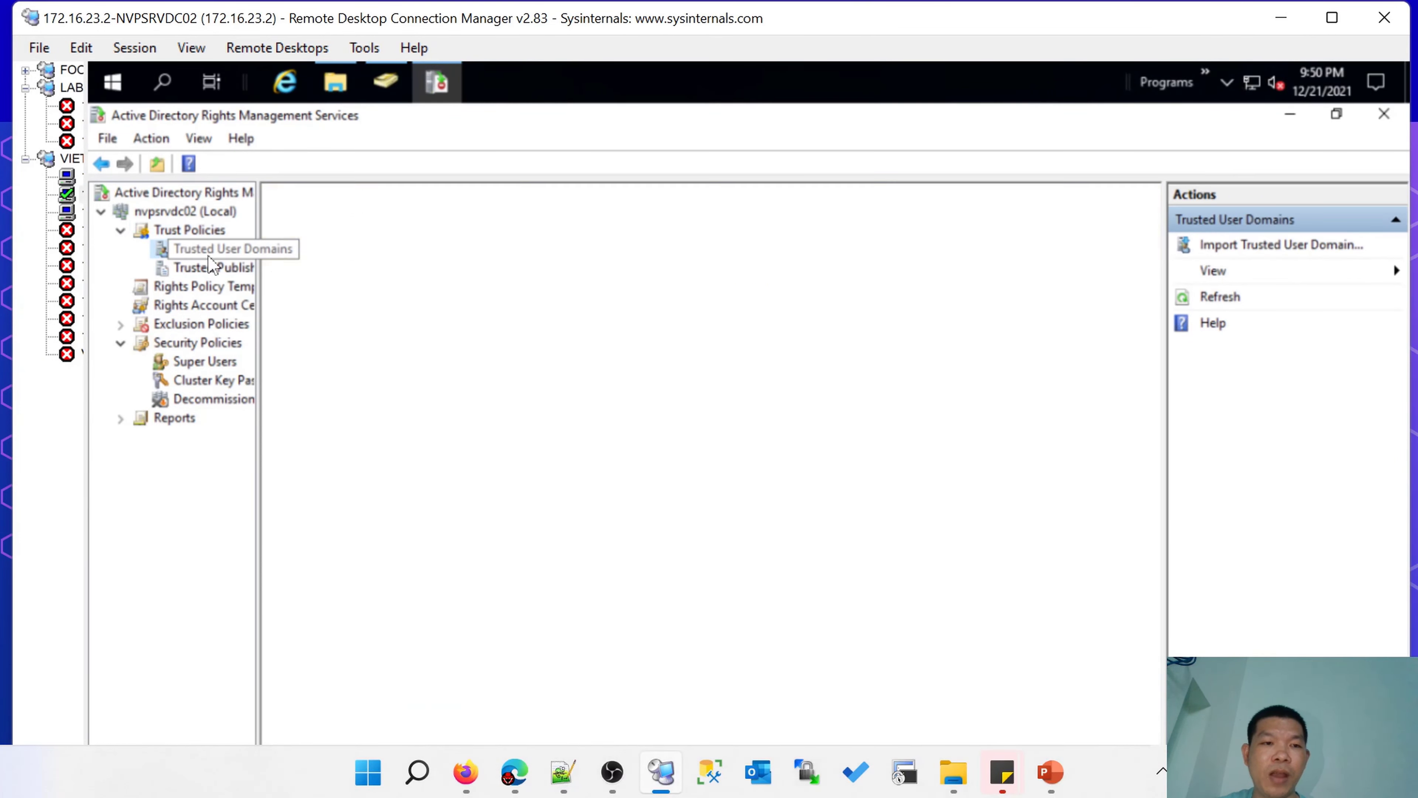
click(218, 286)
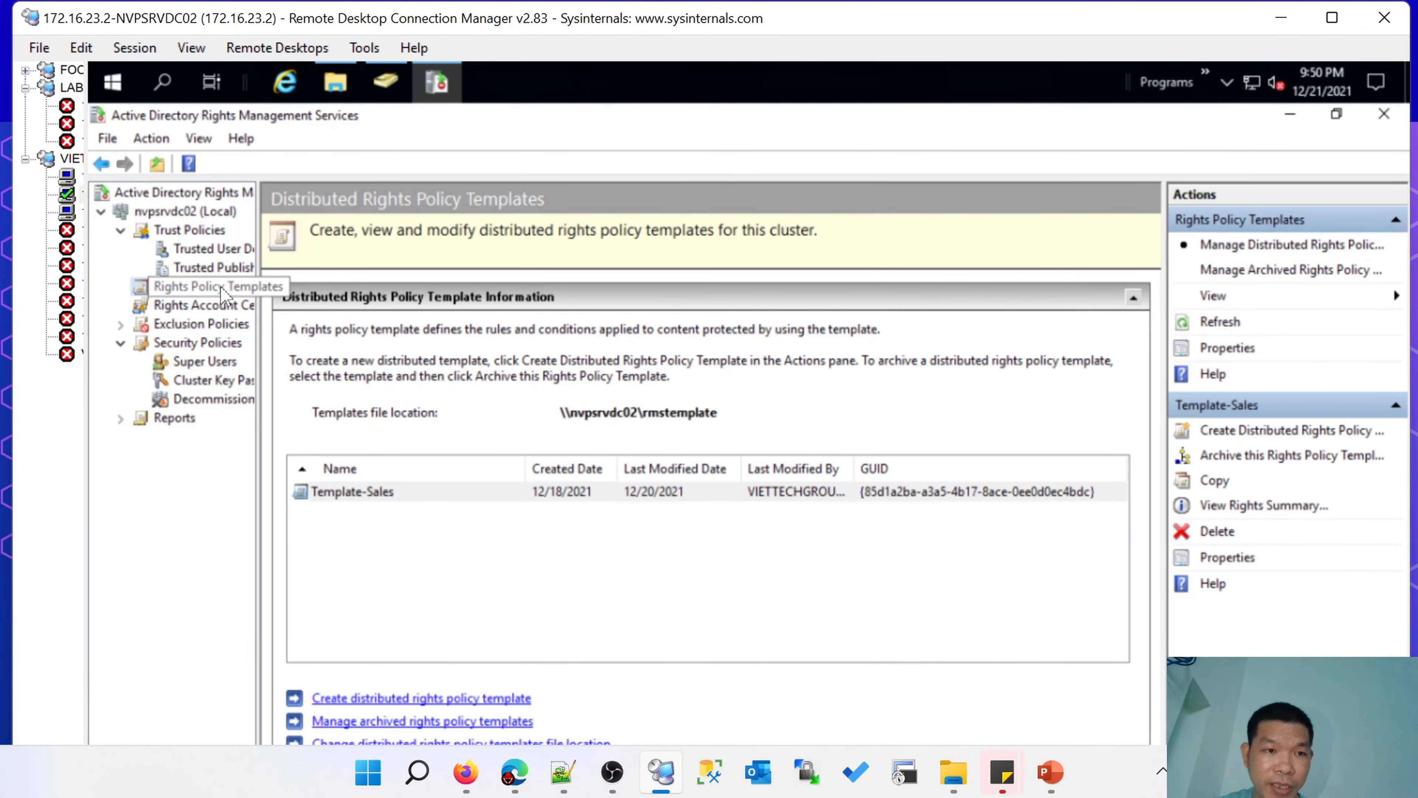
right_click(190, 289)
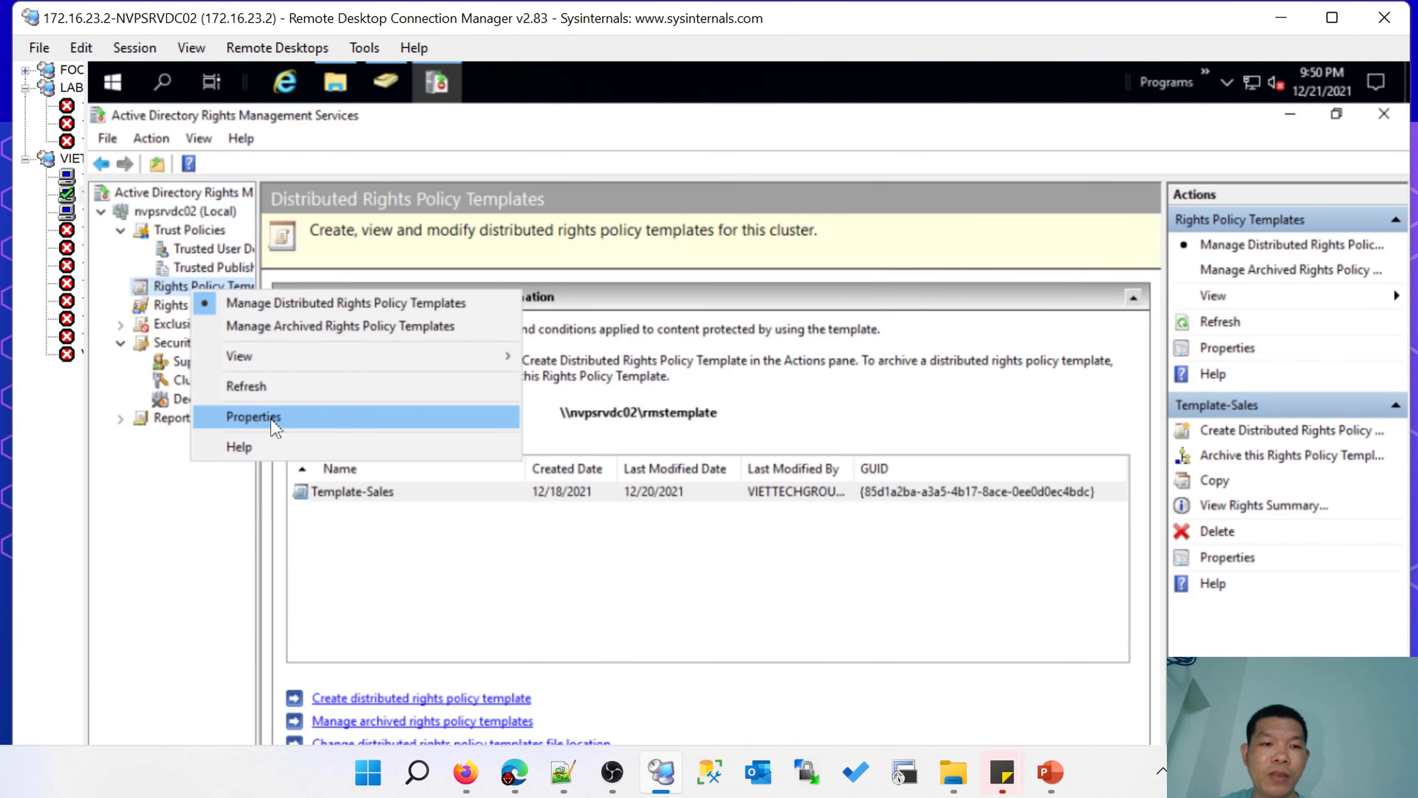
click(254, 417)
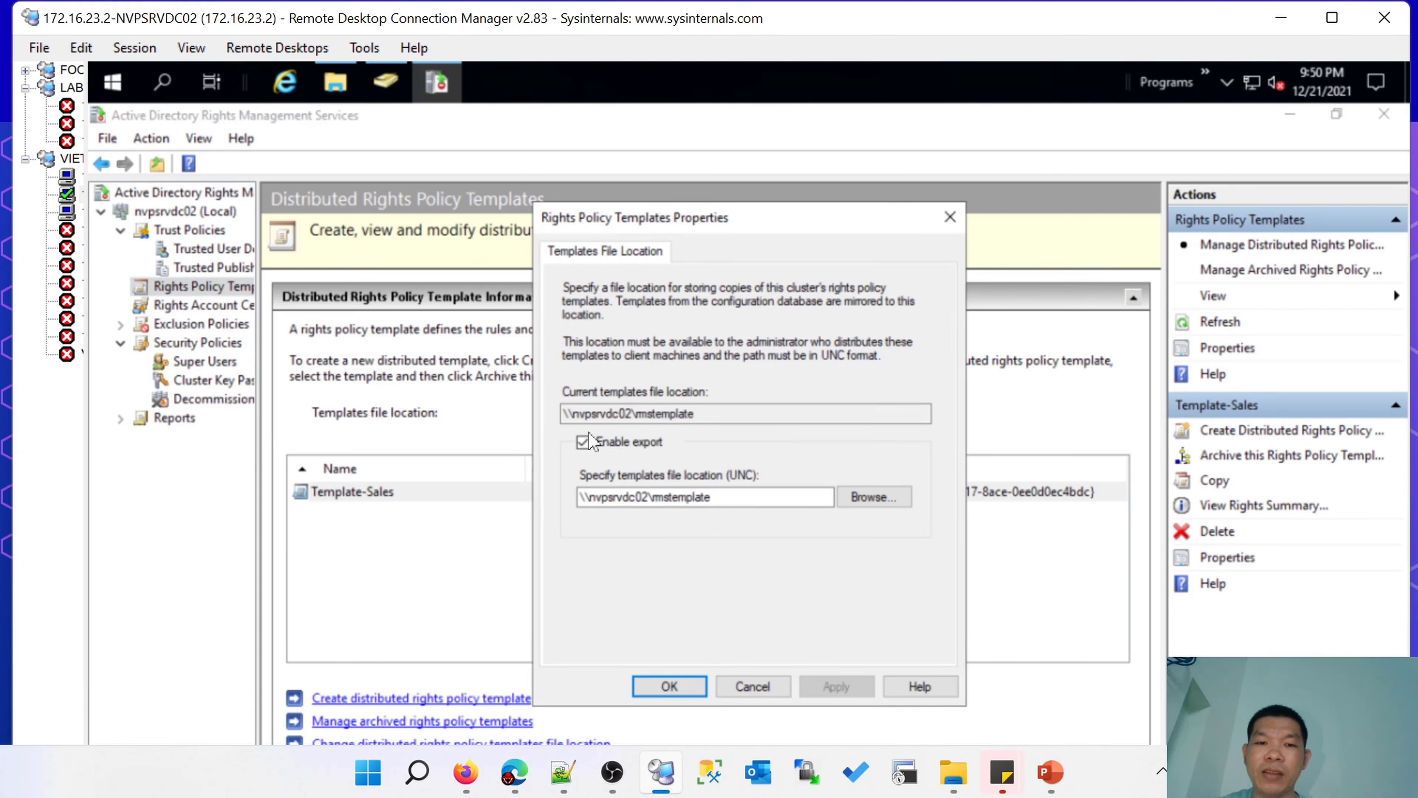
Enable template export and paste \\nvpsrvdc02\rmstemplate as the export location.
double_click(722, 415)
click(744, 417)
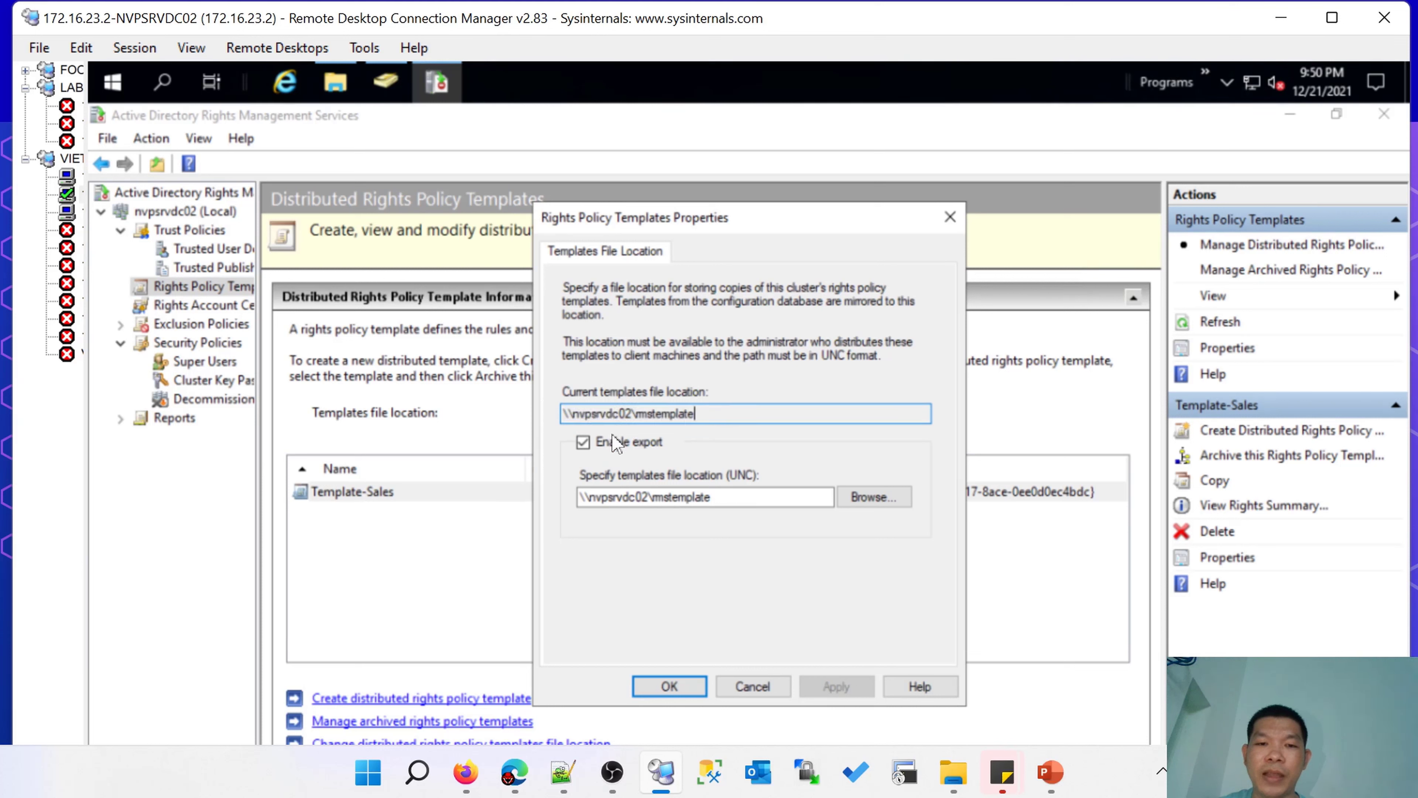
click(584, 444)
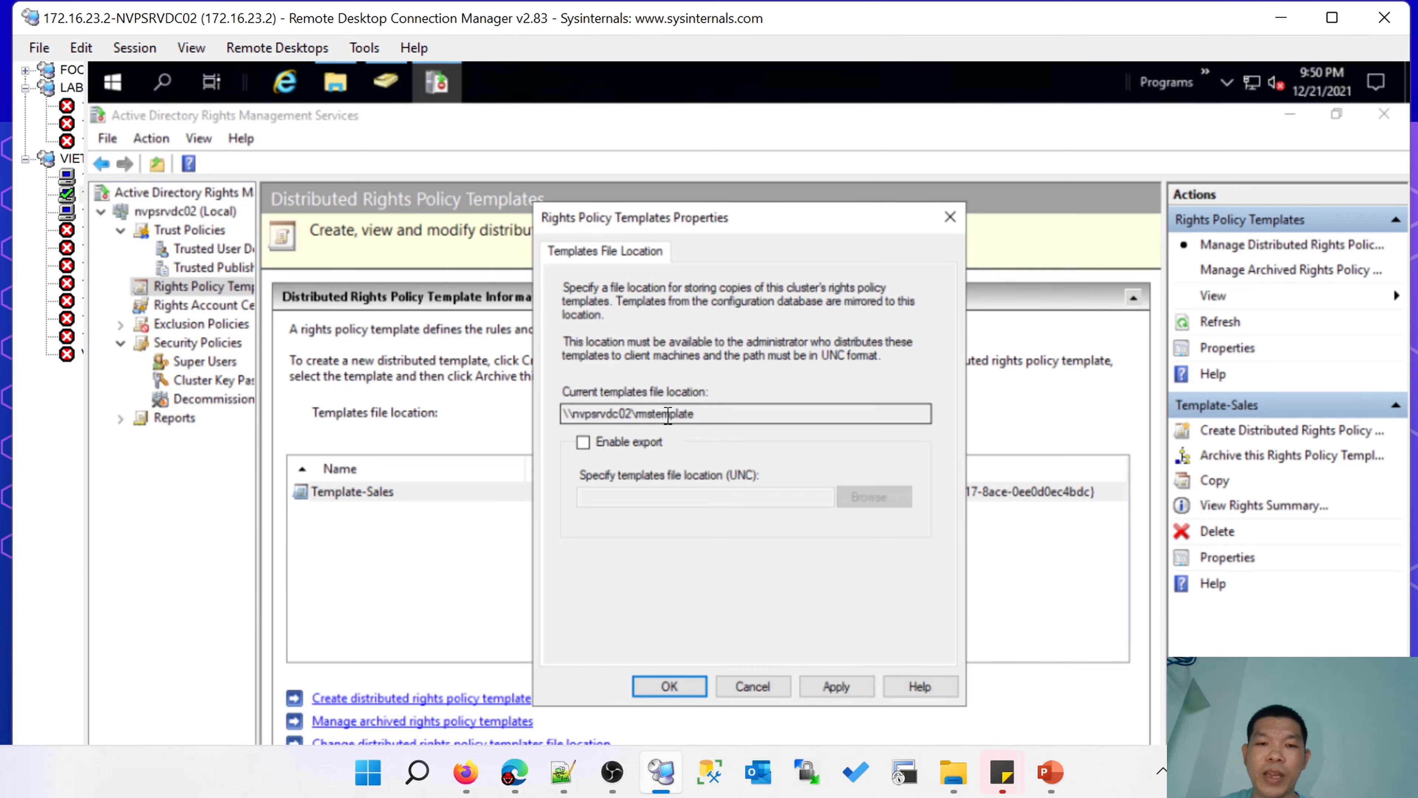
click(590, 450)
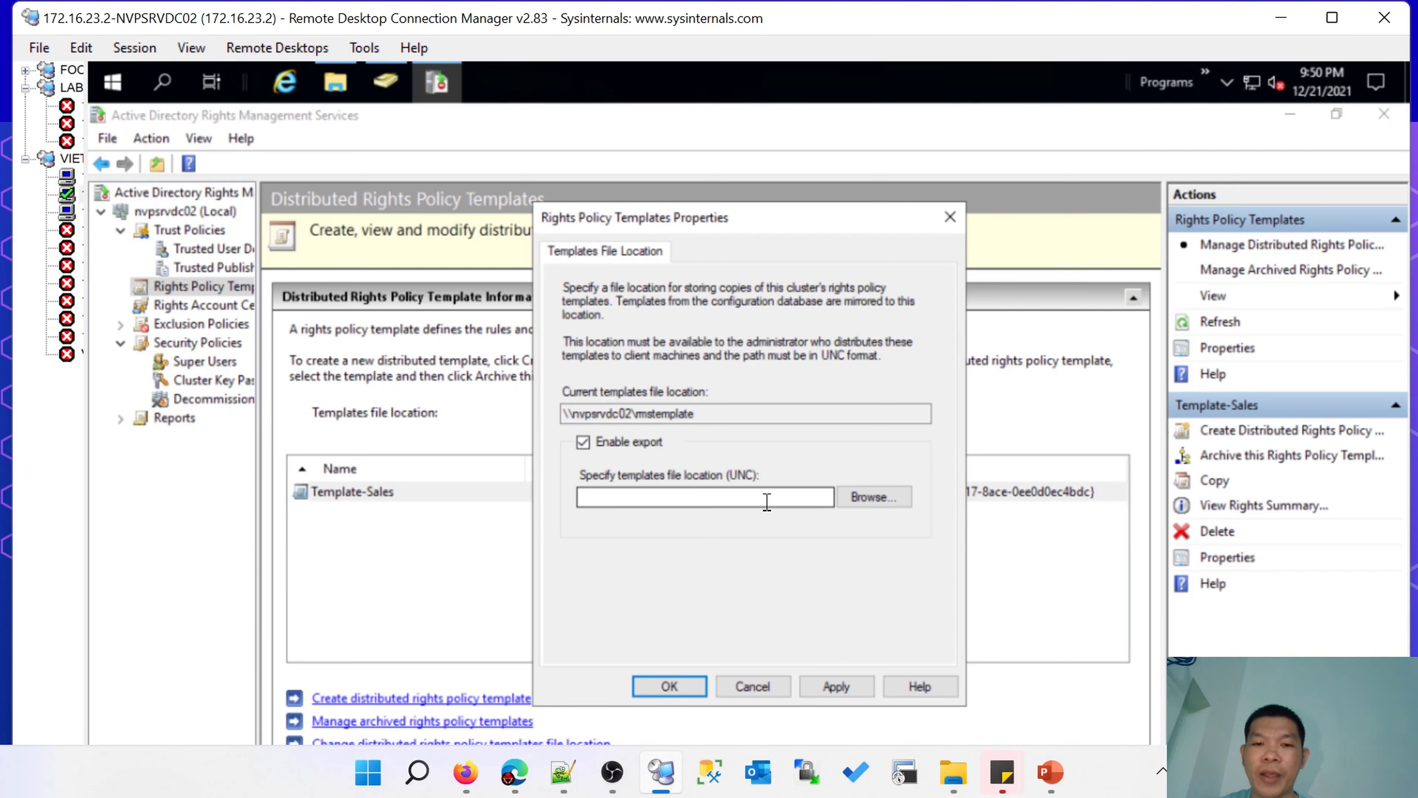
drag(720, 416, 507, 420)
key(ctrl+c)
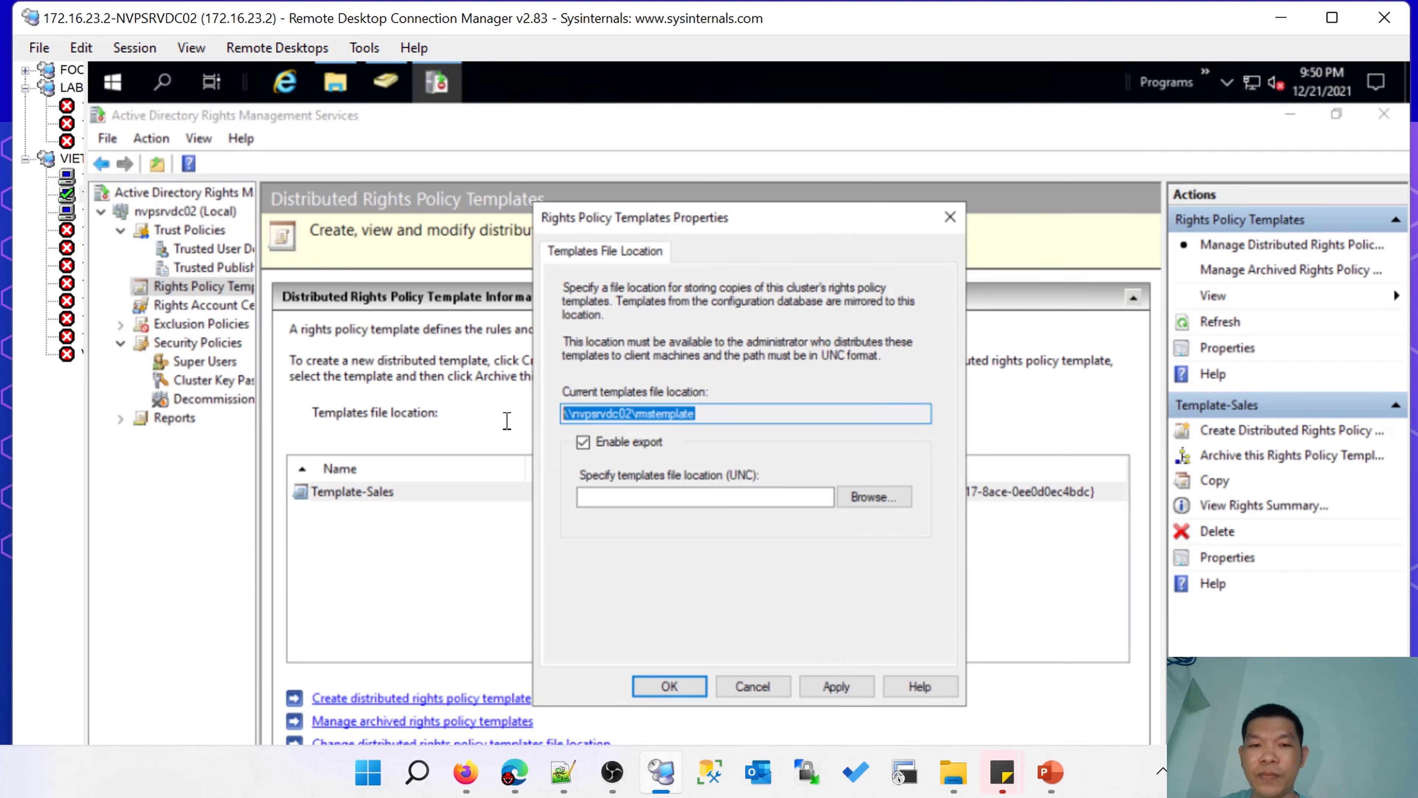
click(643, 502)
key(ctrl+v)
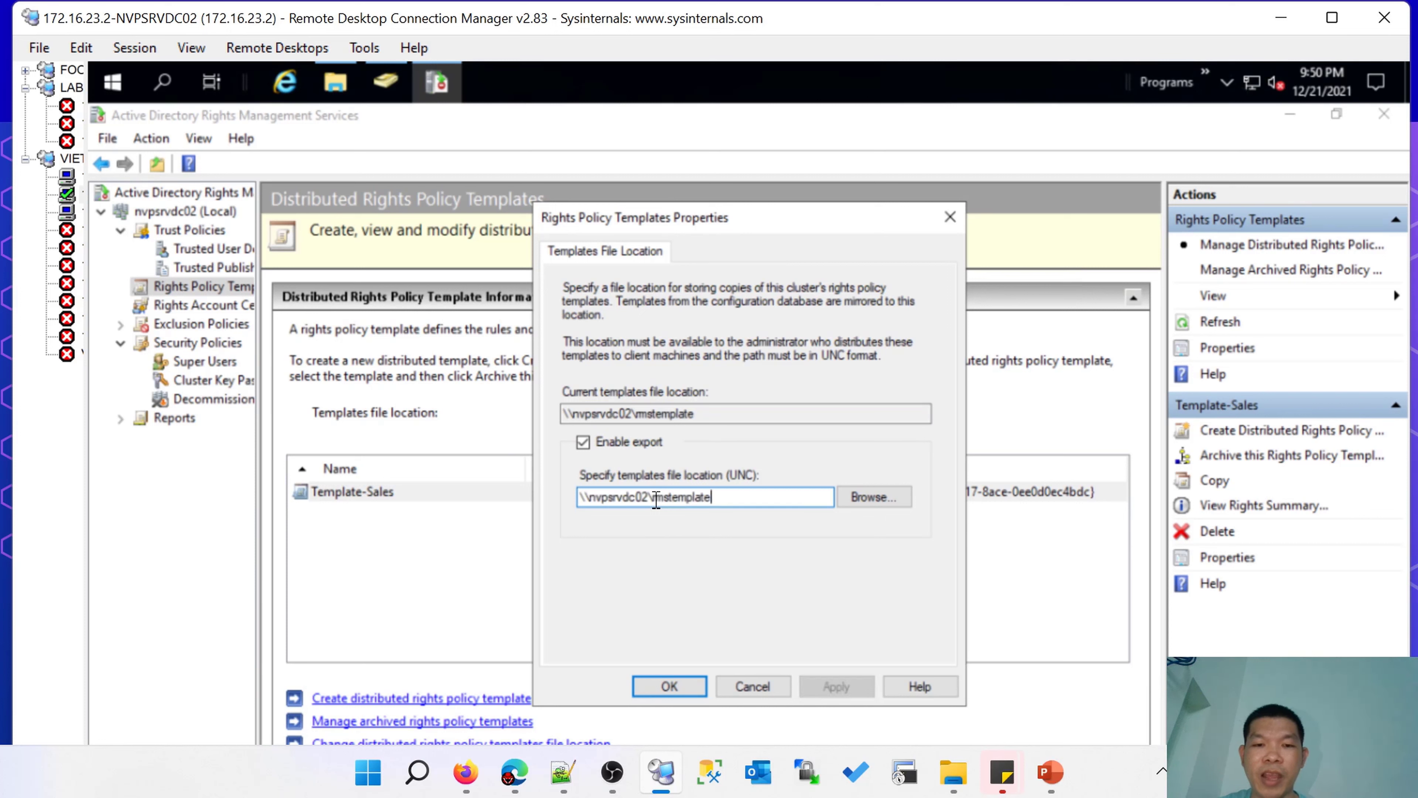
Check the \\nvpsrvdc02\rmstemplate export path and save the properties.
drag(628, 413, 703, 414)
click(703, 414)
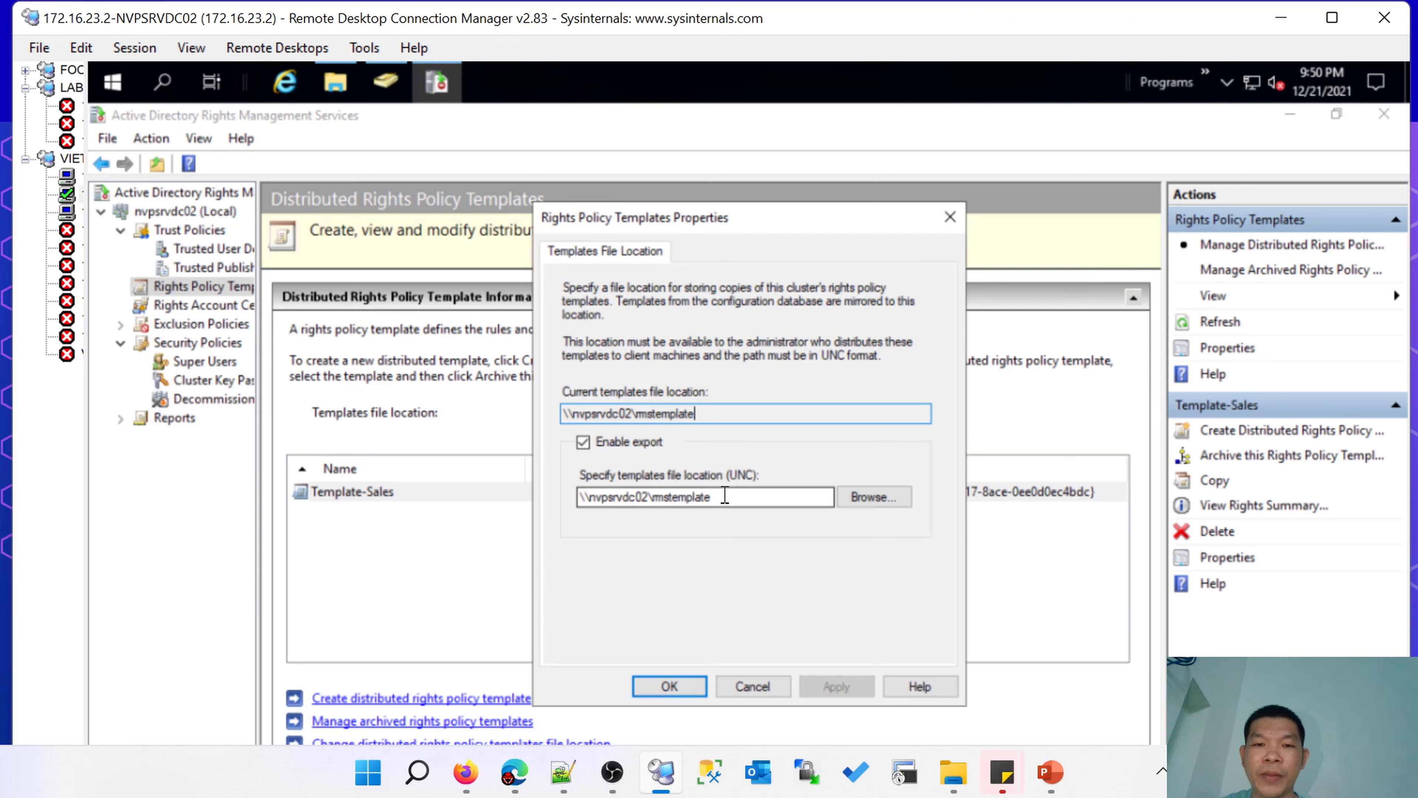
drag(720, 497, 584, 497)
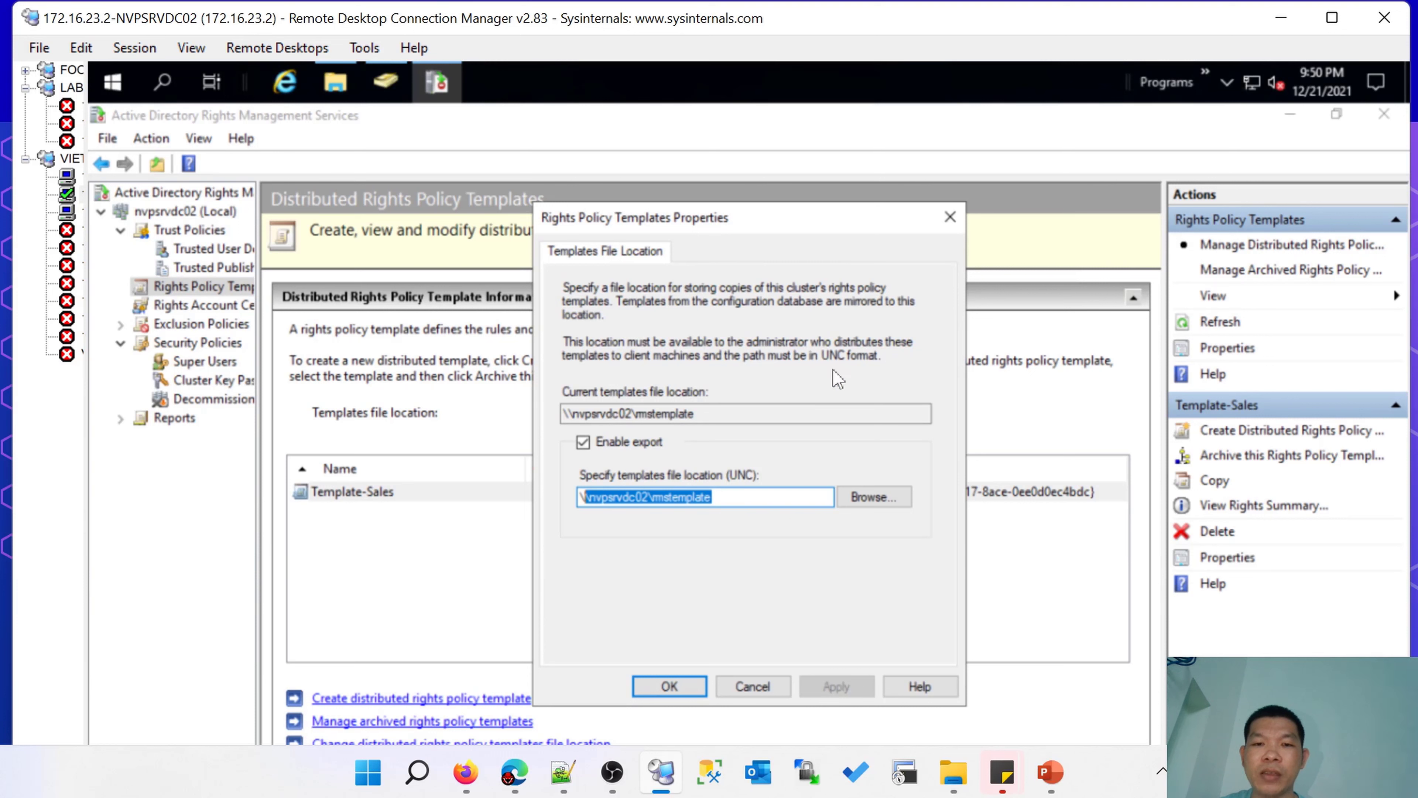
drag(743, 497, 513, 487)
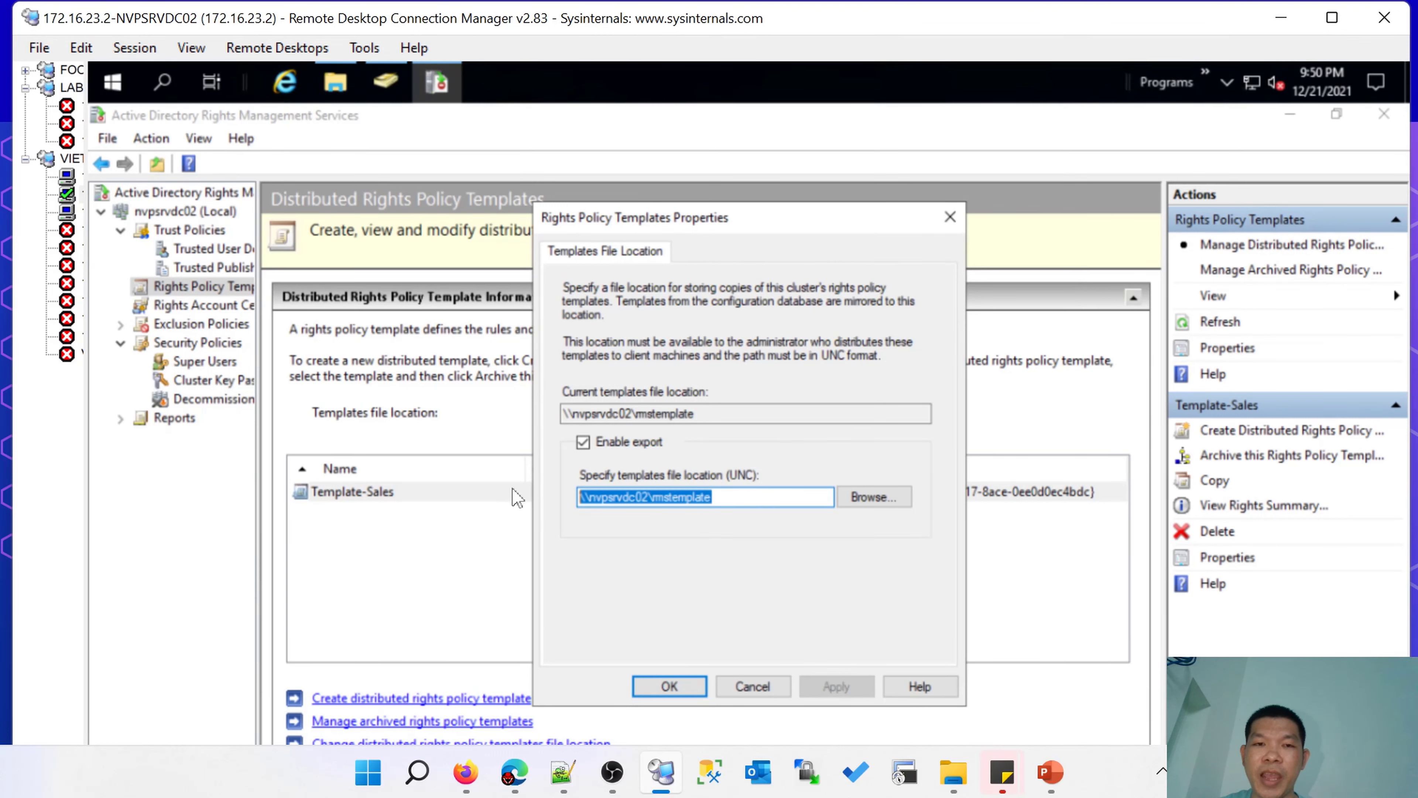
click(665, 686)
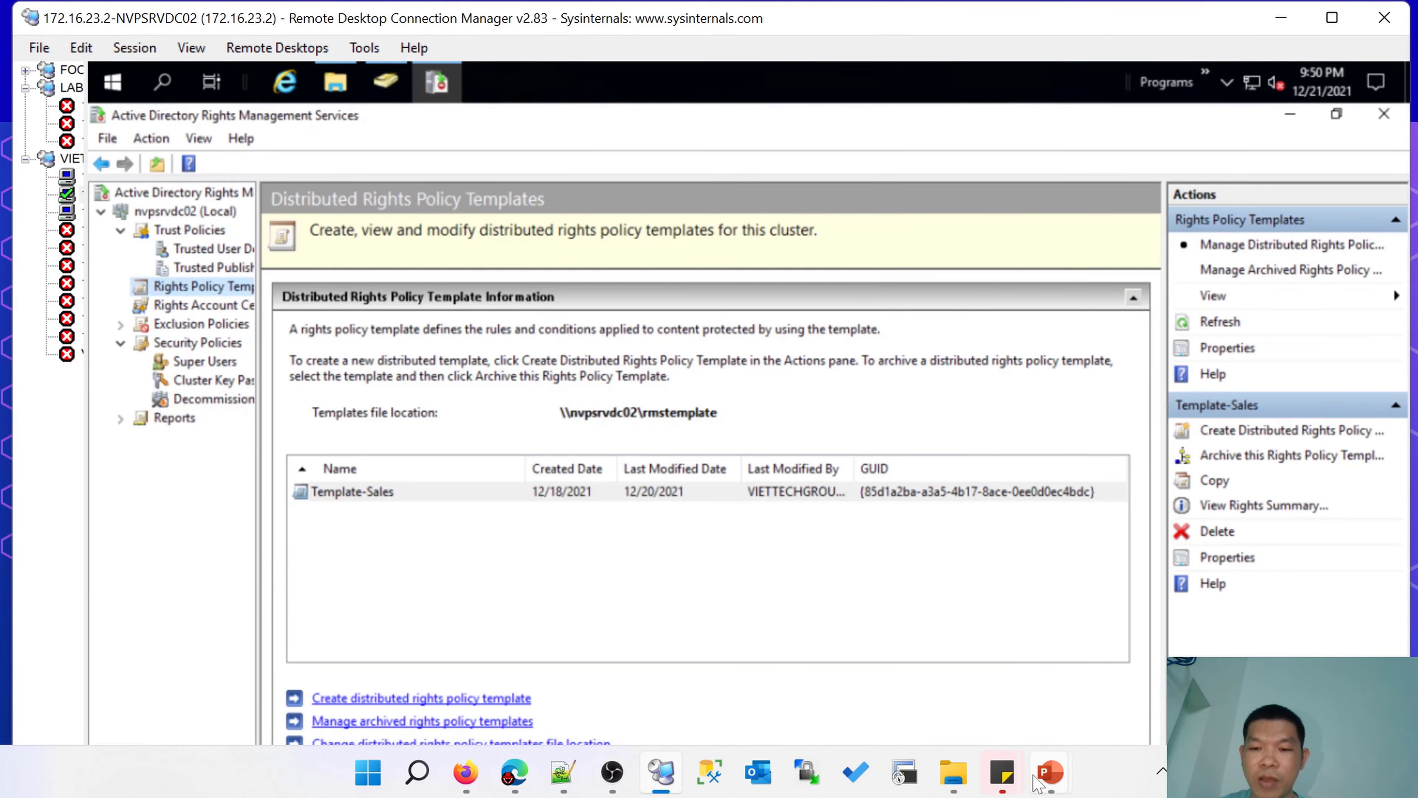
mouse_move(1036, 779)
click(1167, 660)
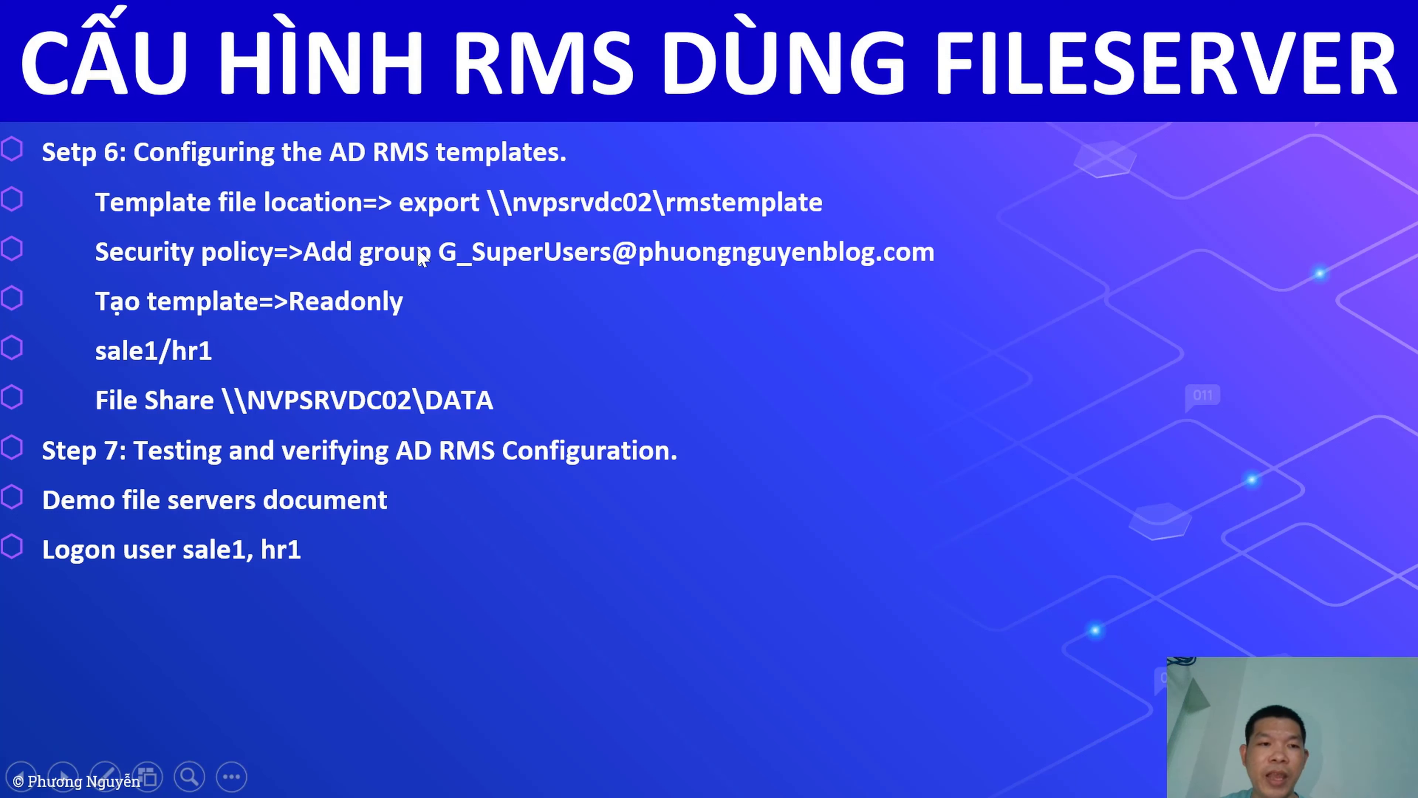
key(super+d)
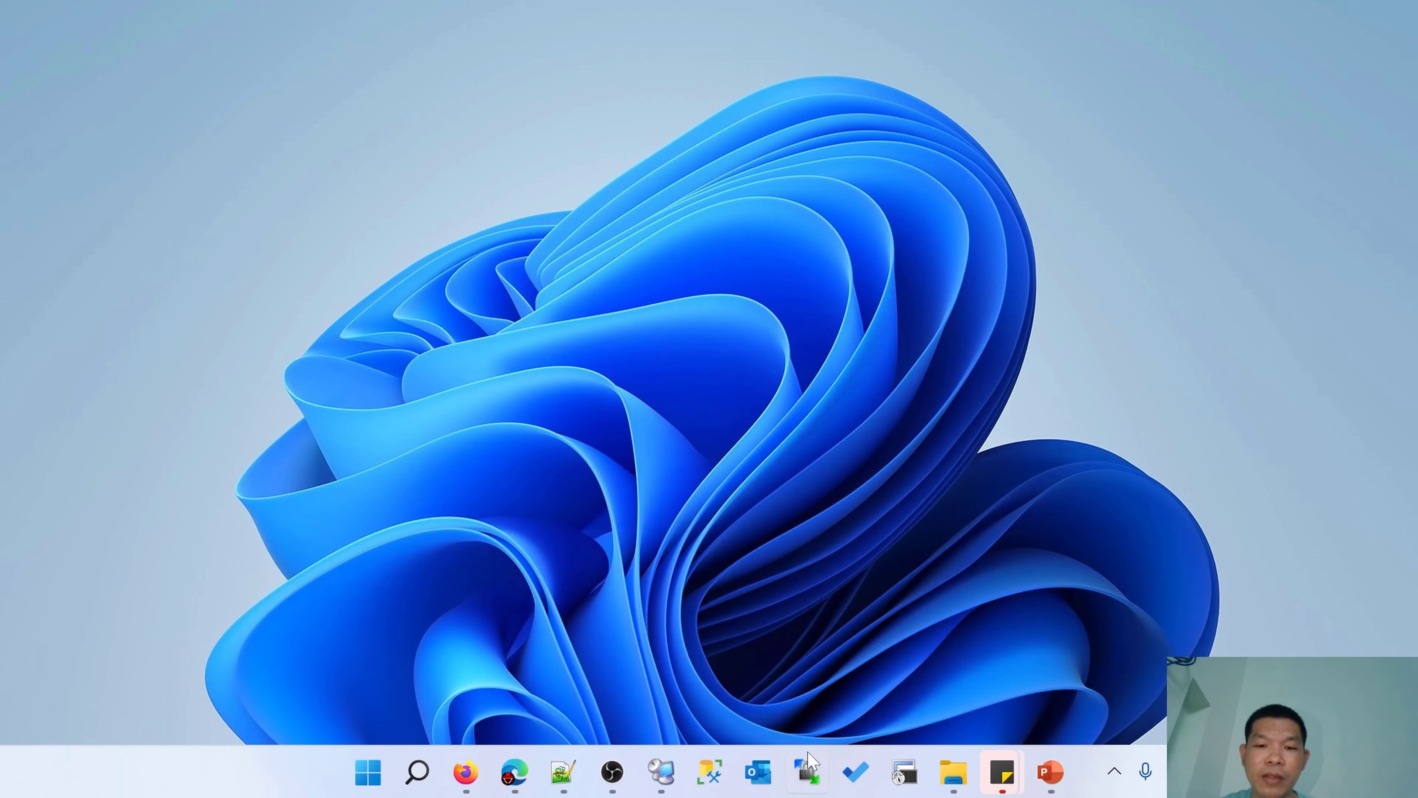
click(660, 771)
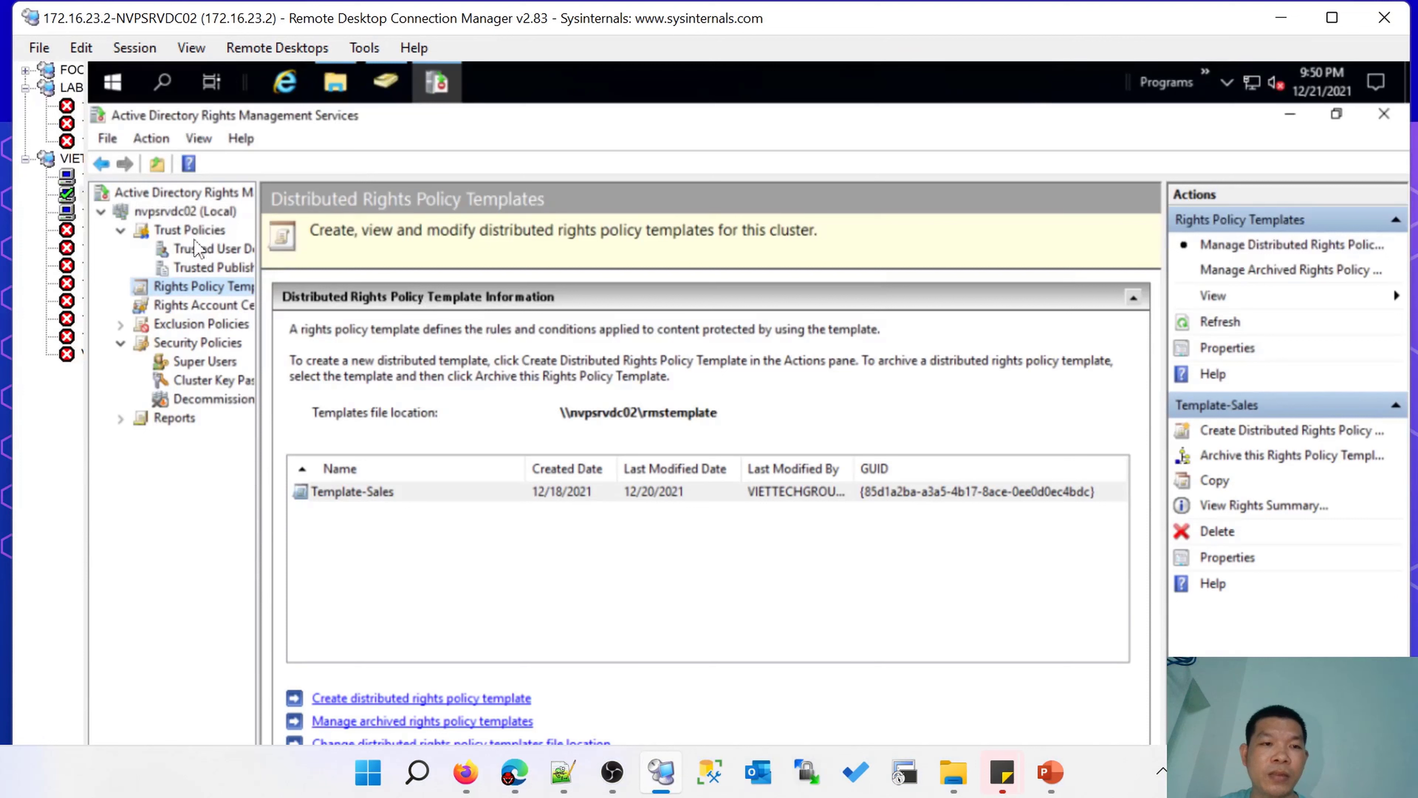
Start the Create Distributed Rights Policy Template wizard and add template identification.
right_click(217, 295)
click(395, 593)
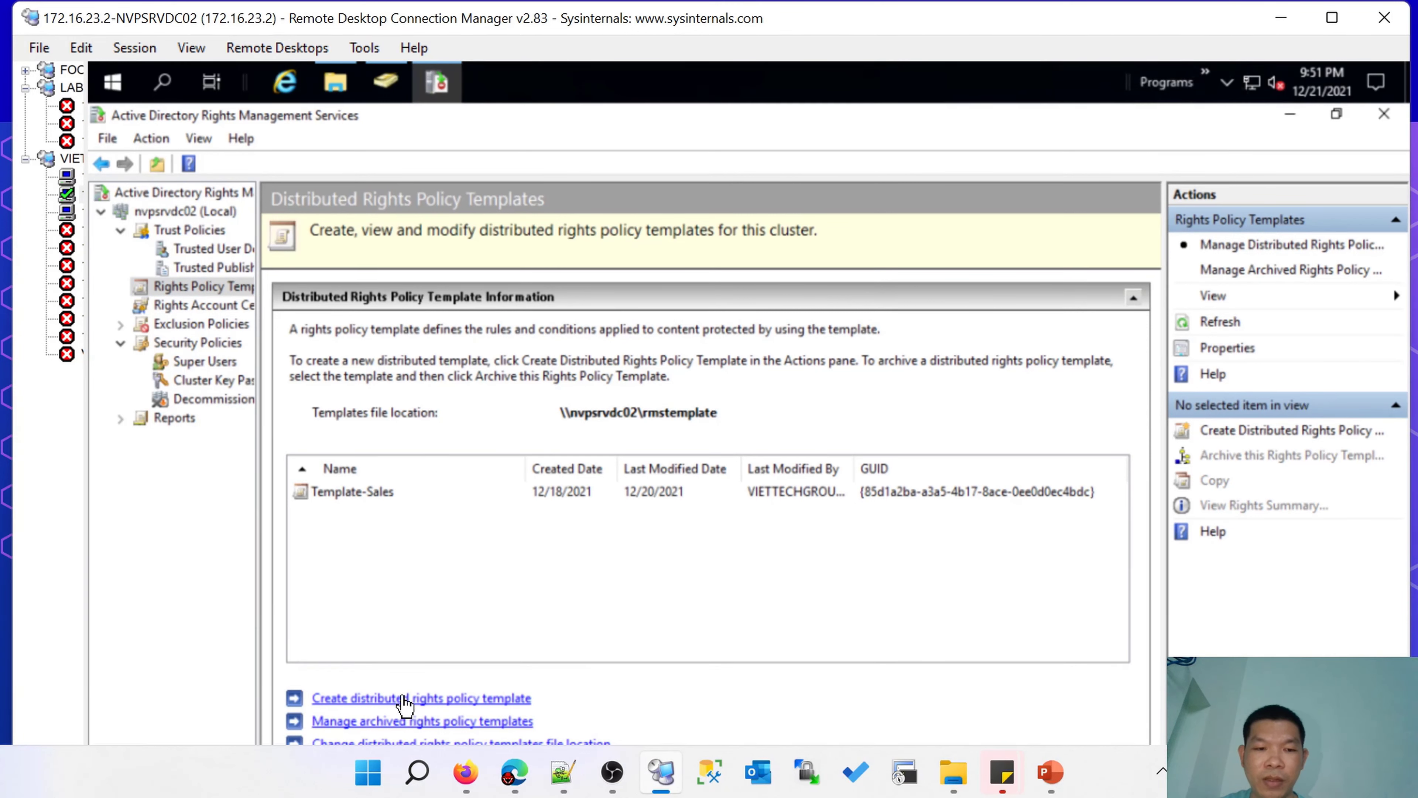
click(459, 699)
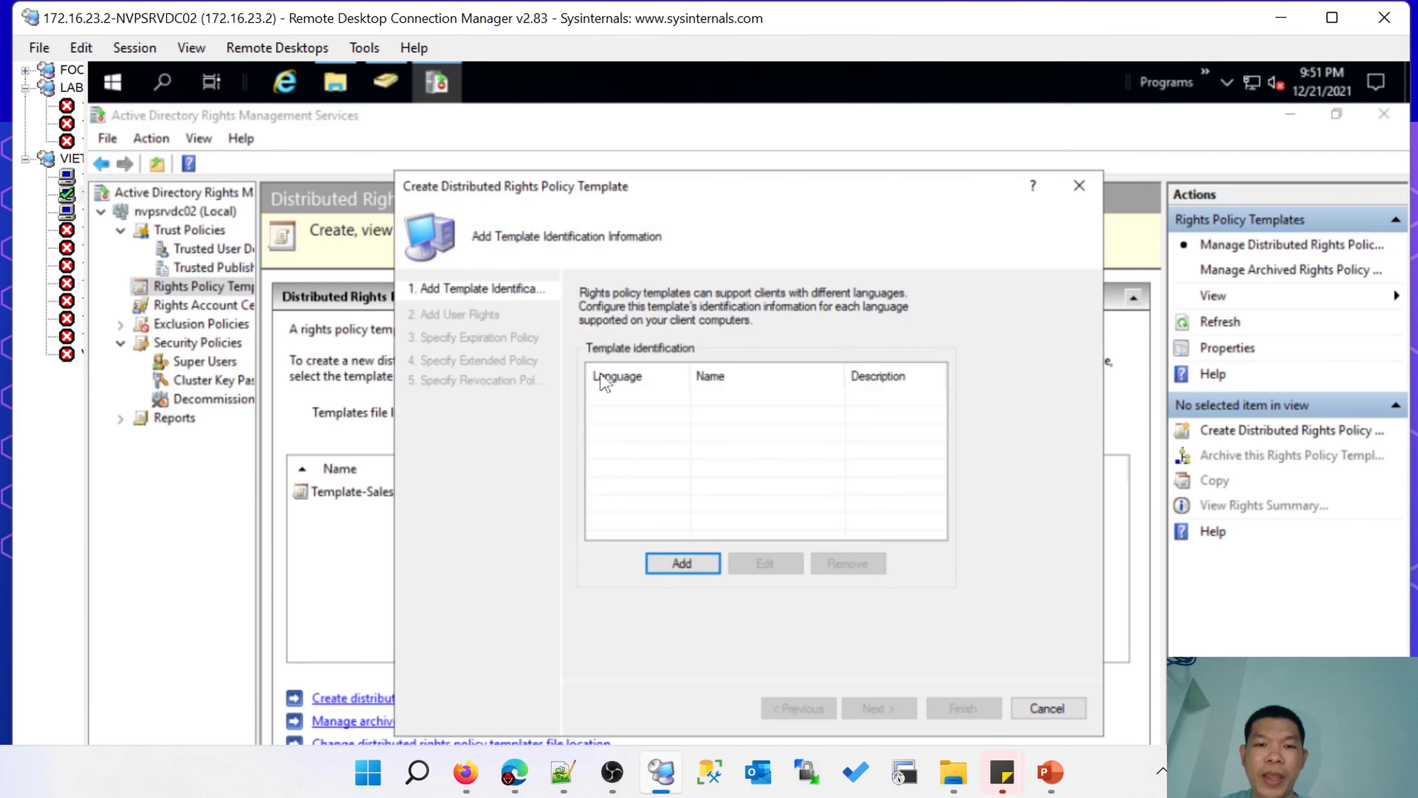
drag(554, 190, 588, 152)
click(625, 517)
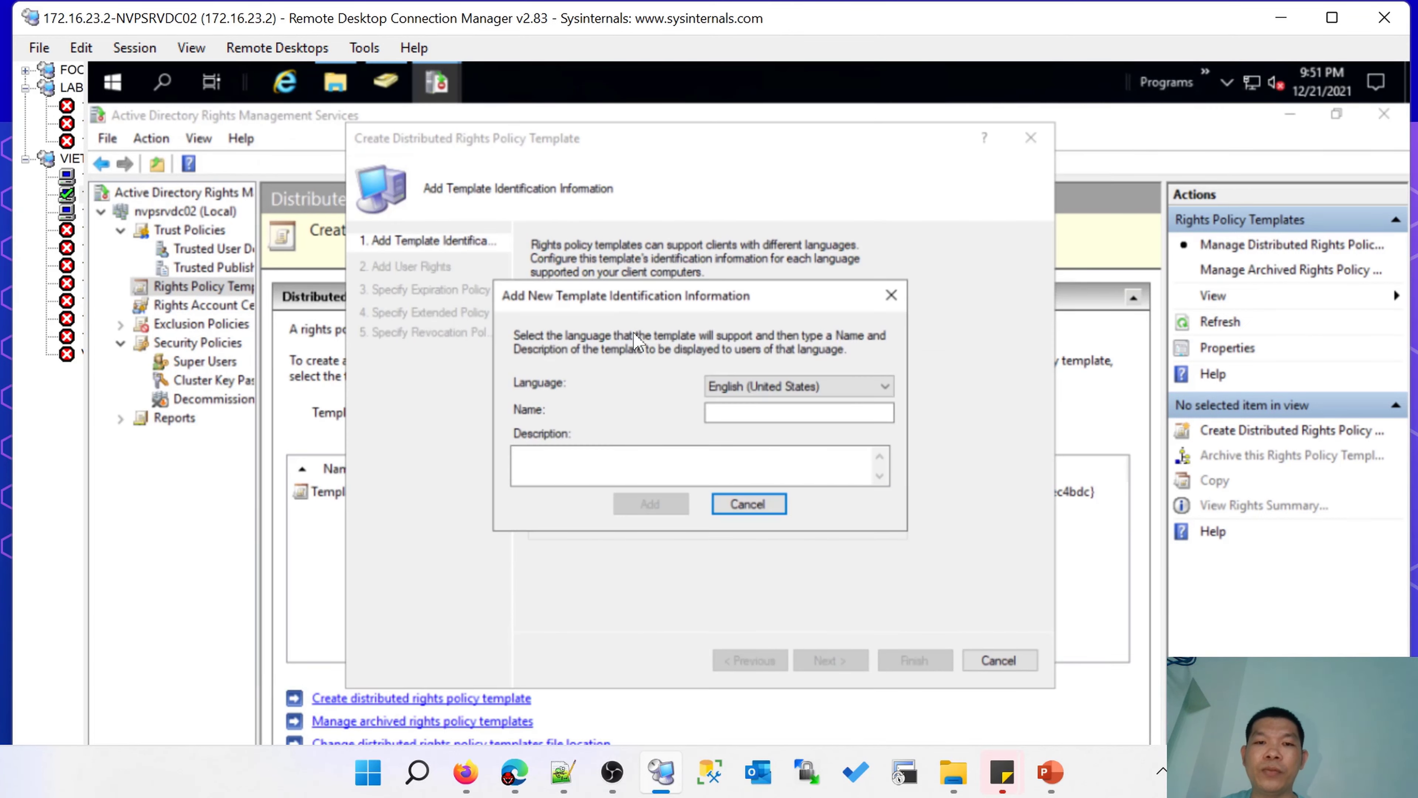
Enter readonly as the template name.
click(745, 413)
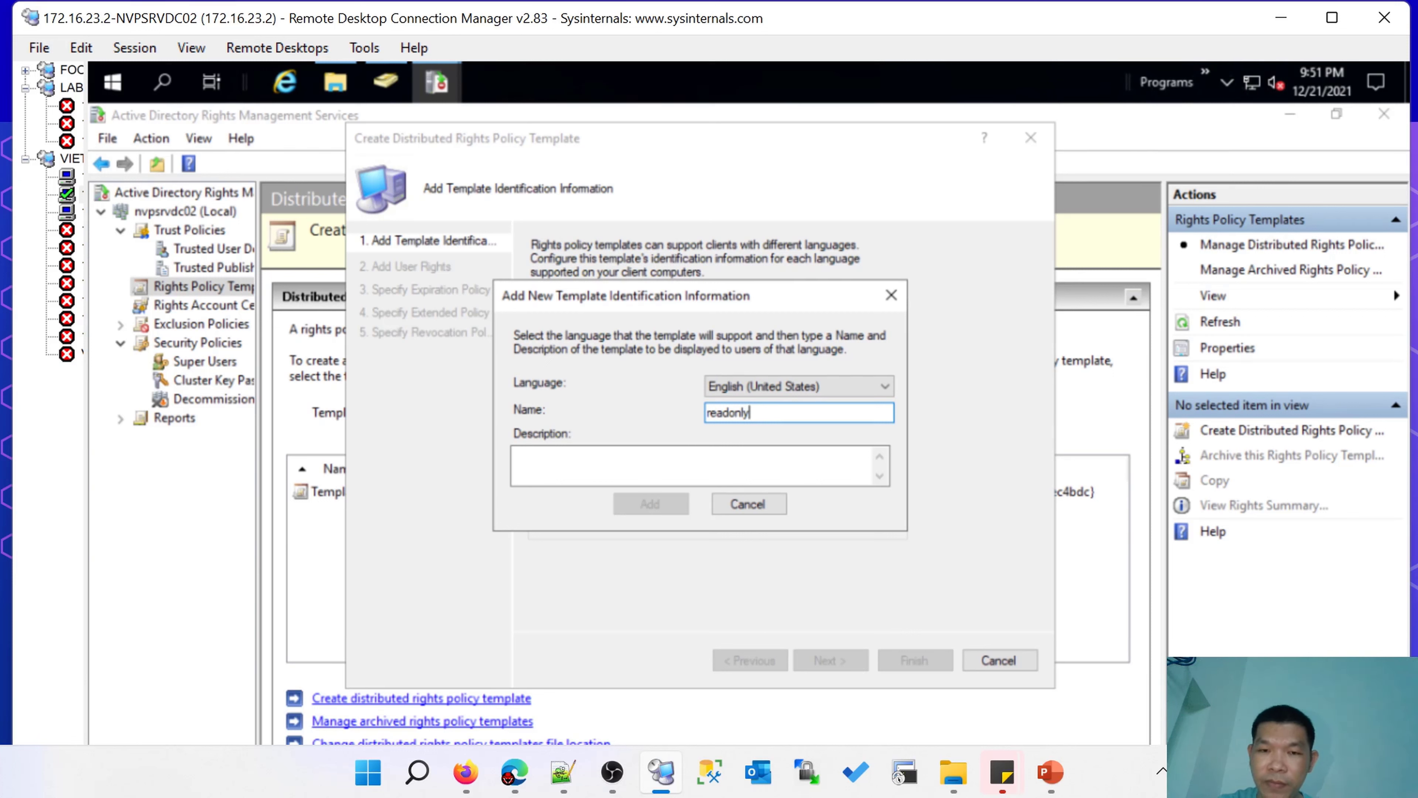
text(nvp)
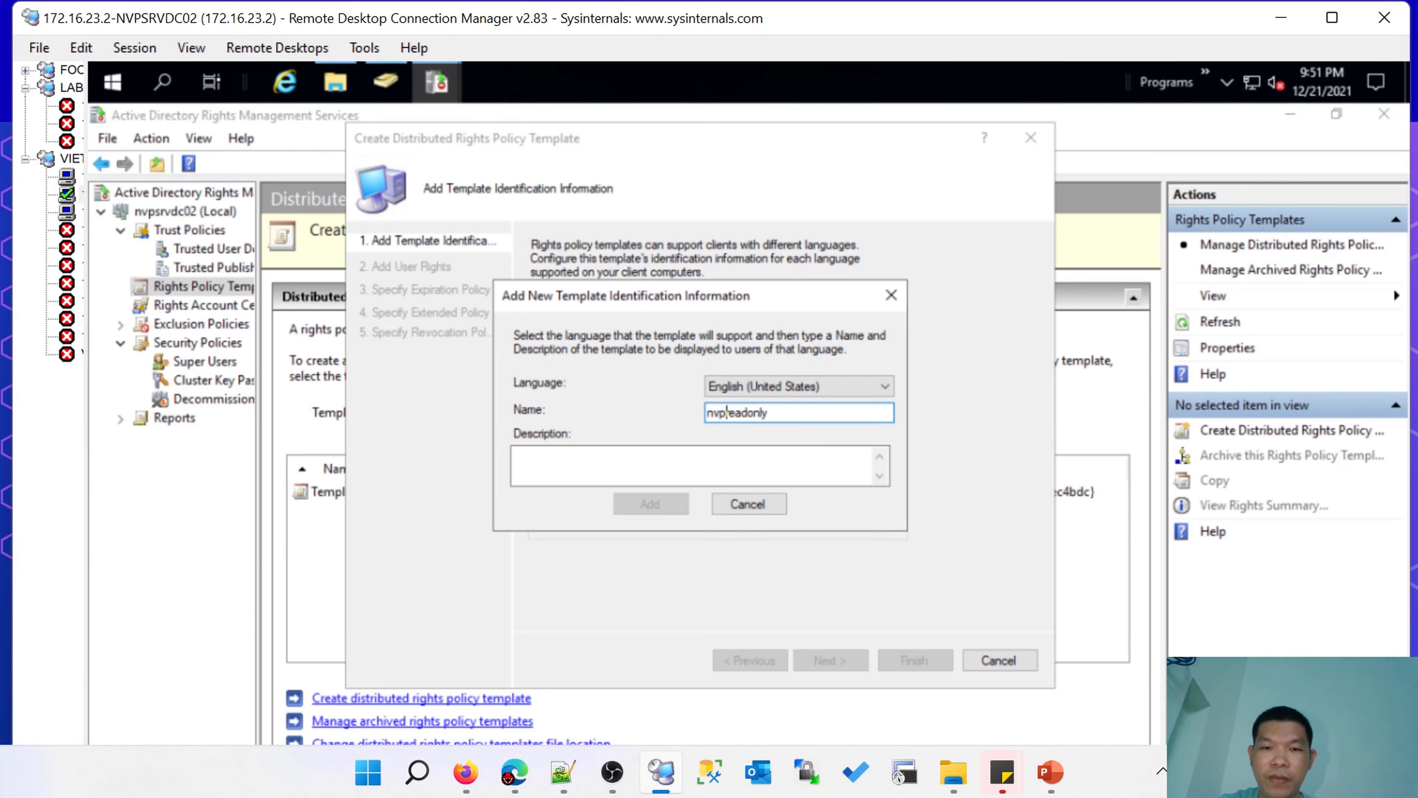
text(-)
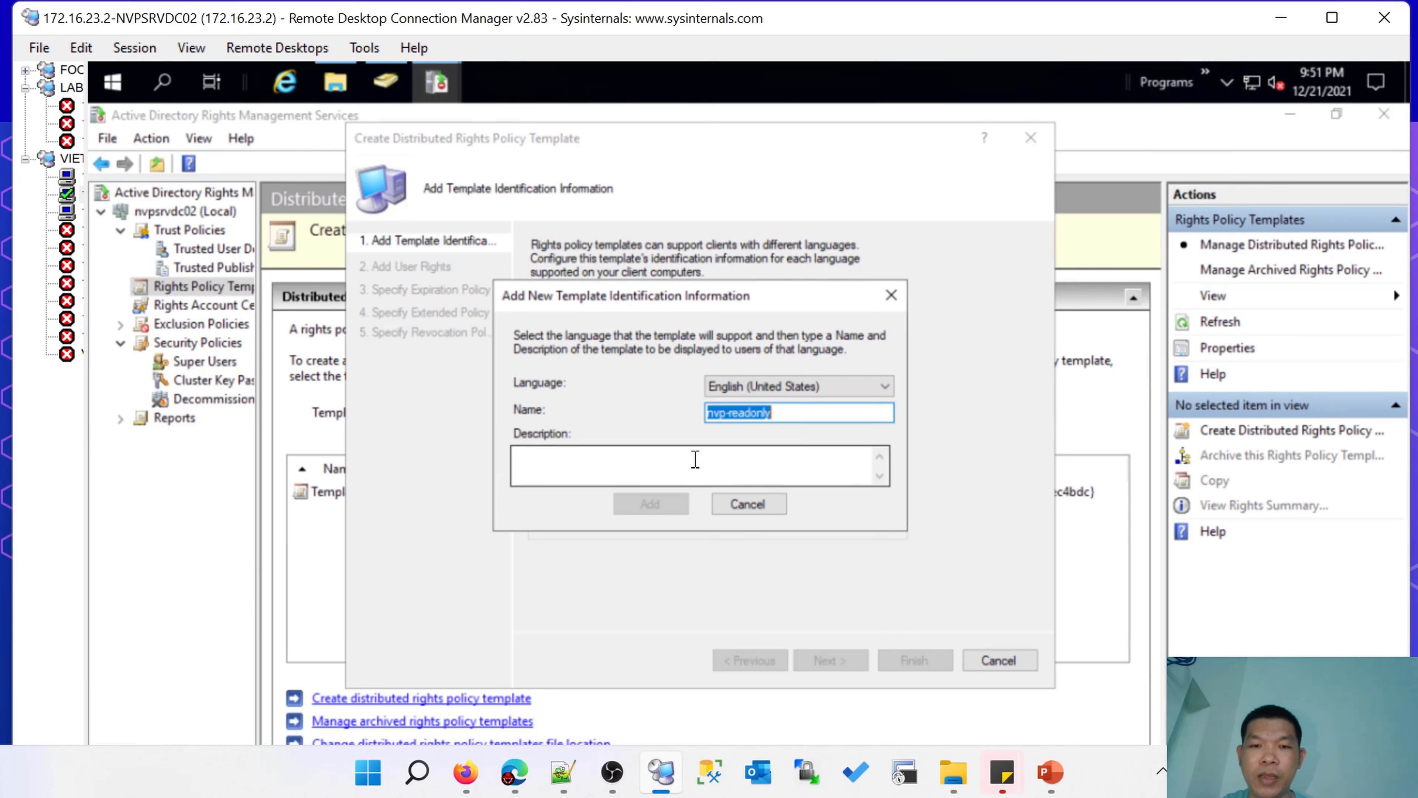
click(691, 458)
click(732, 416)
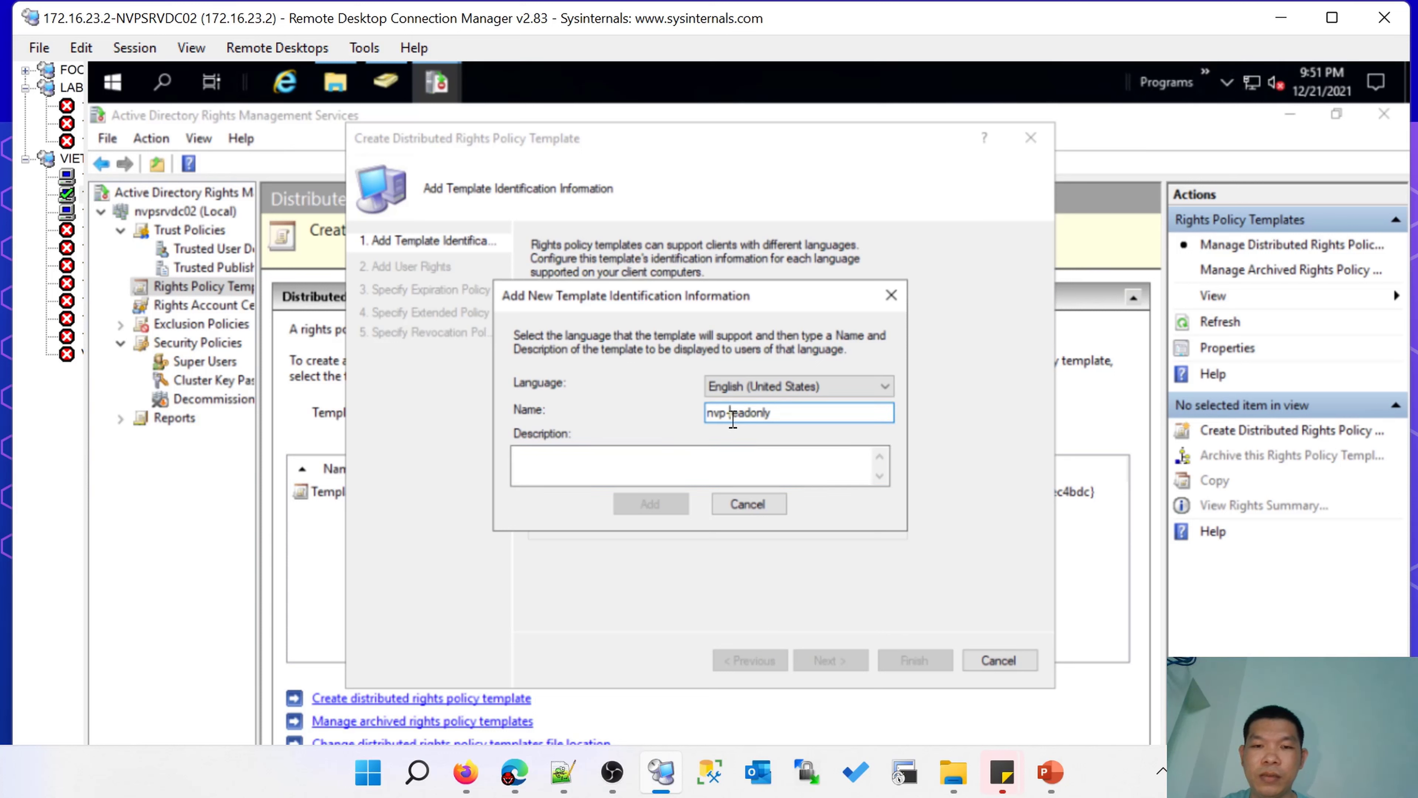
drag(732, 416, 634, 422)
key(BackSpace)
key(Delete)
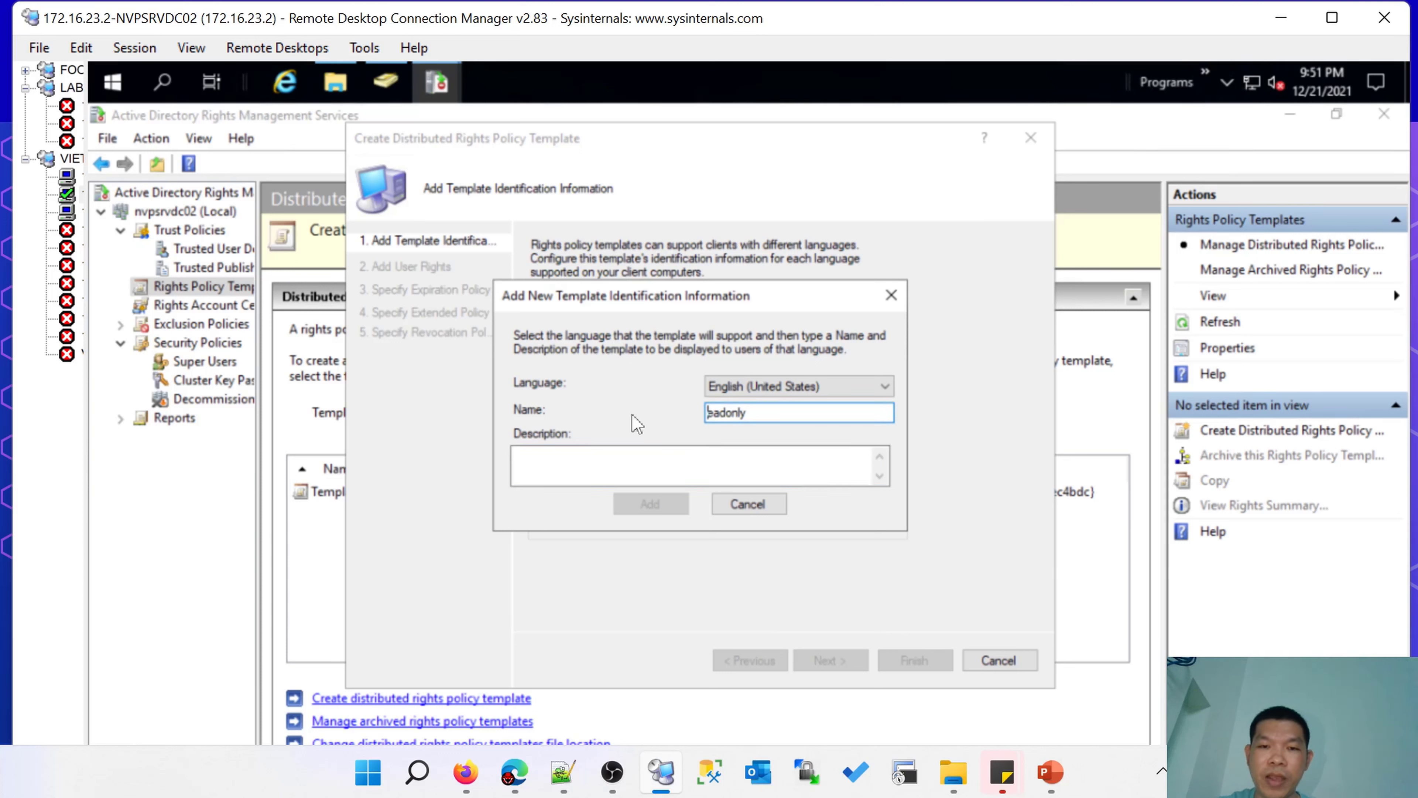
text(r)
Copy readonly into the description and add the English (United States) identification.
key(ctrl+a)
key(ctrl+c)
click(622, 461)
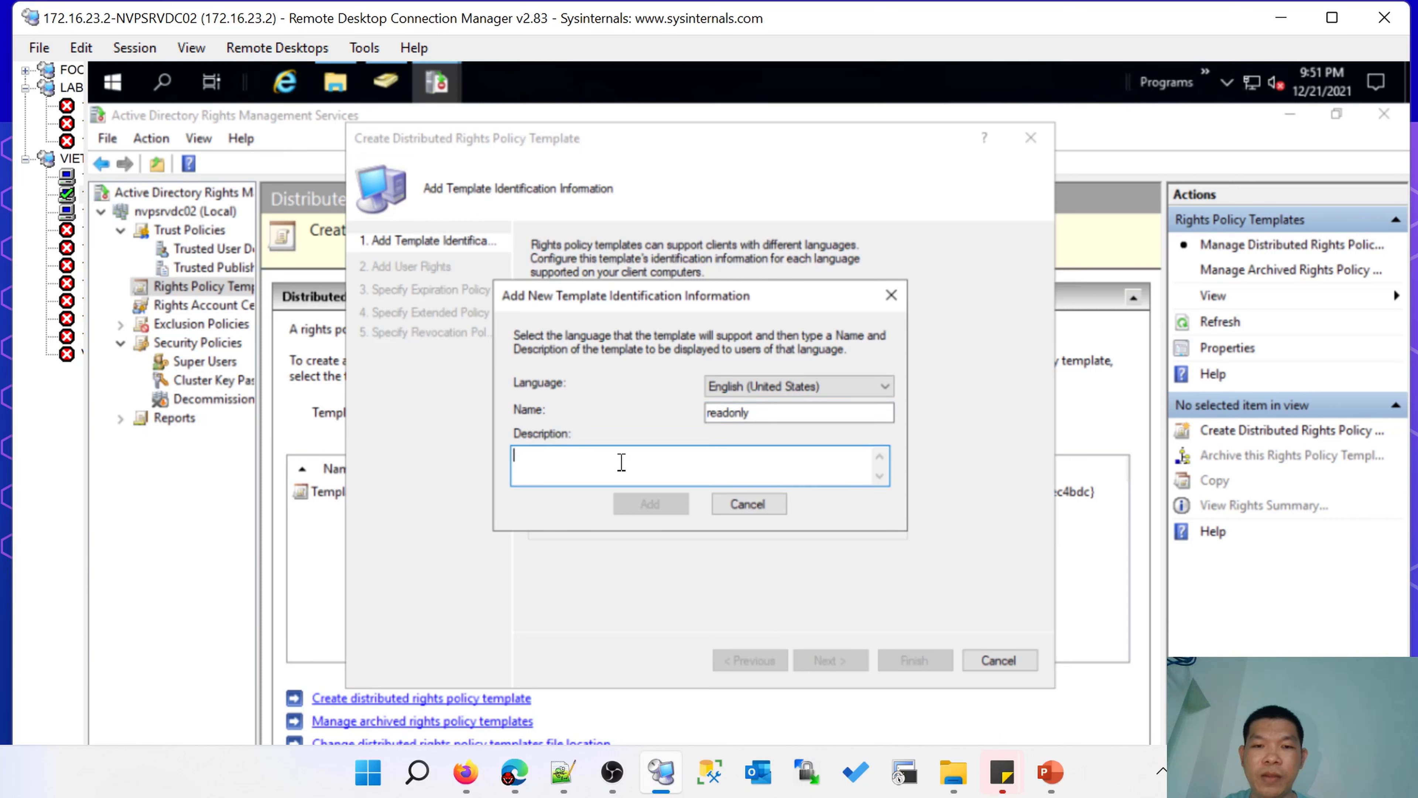
key(ctrl+v)
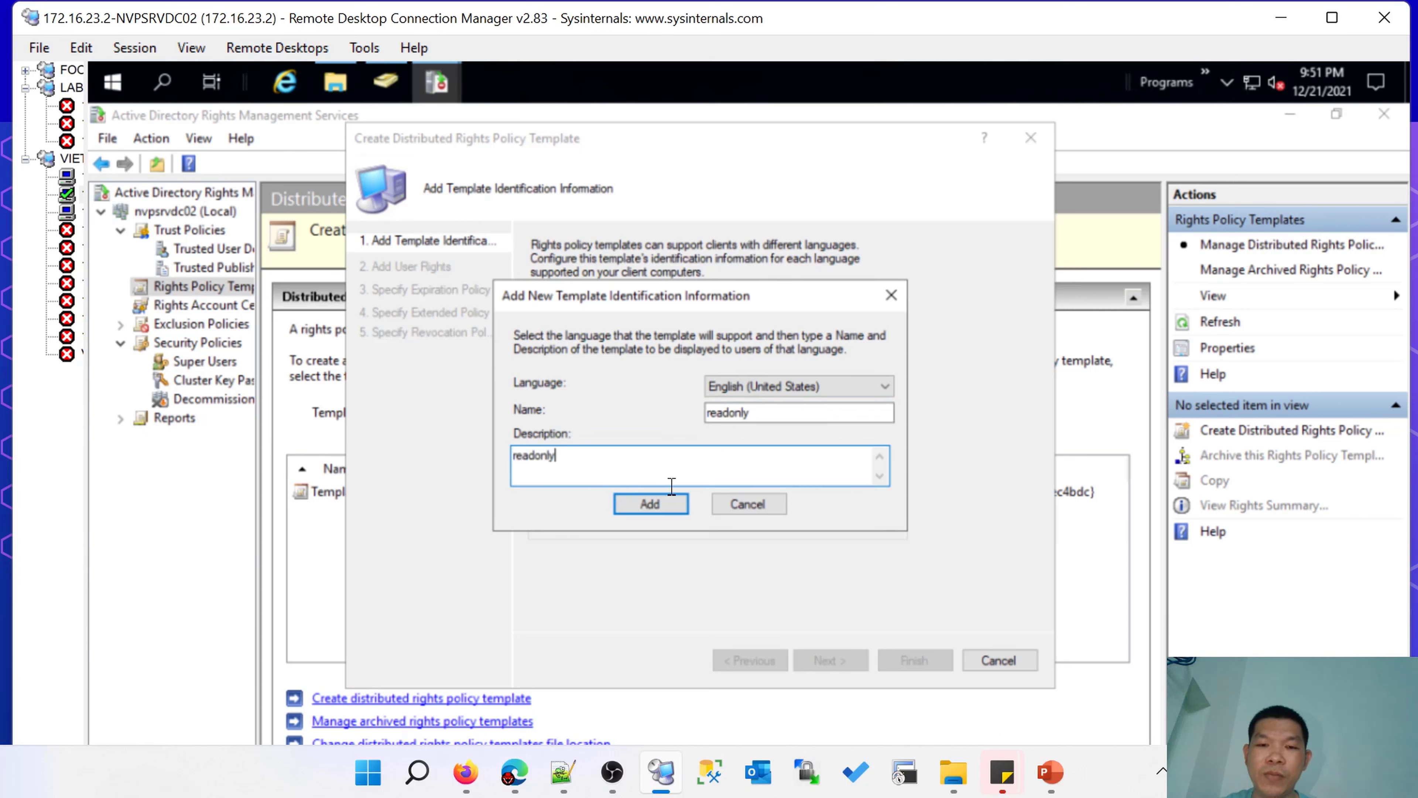
click(650, 506)
click(641, 354)
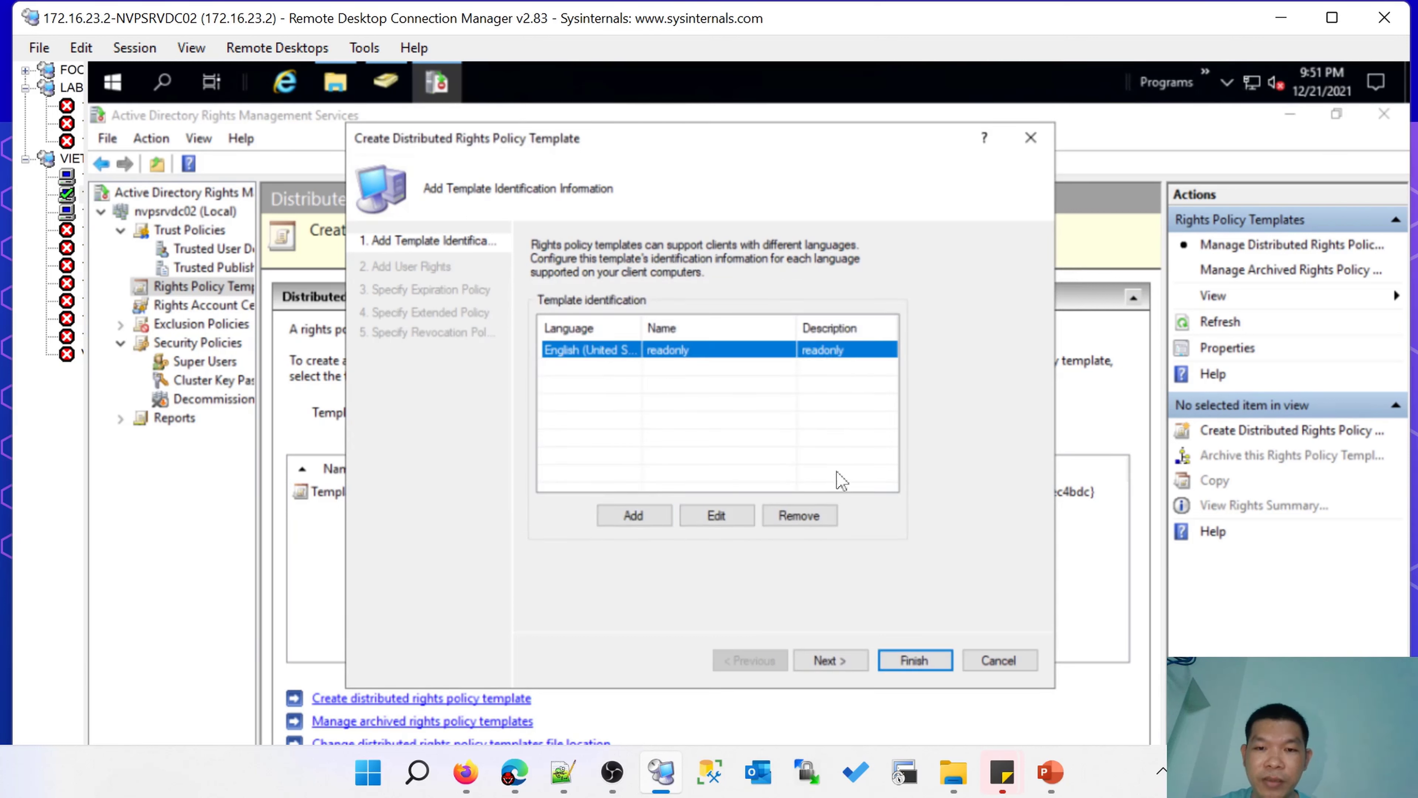
Move to the User Rights page and open the dialog for adding a user or group.
click(828, 664)
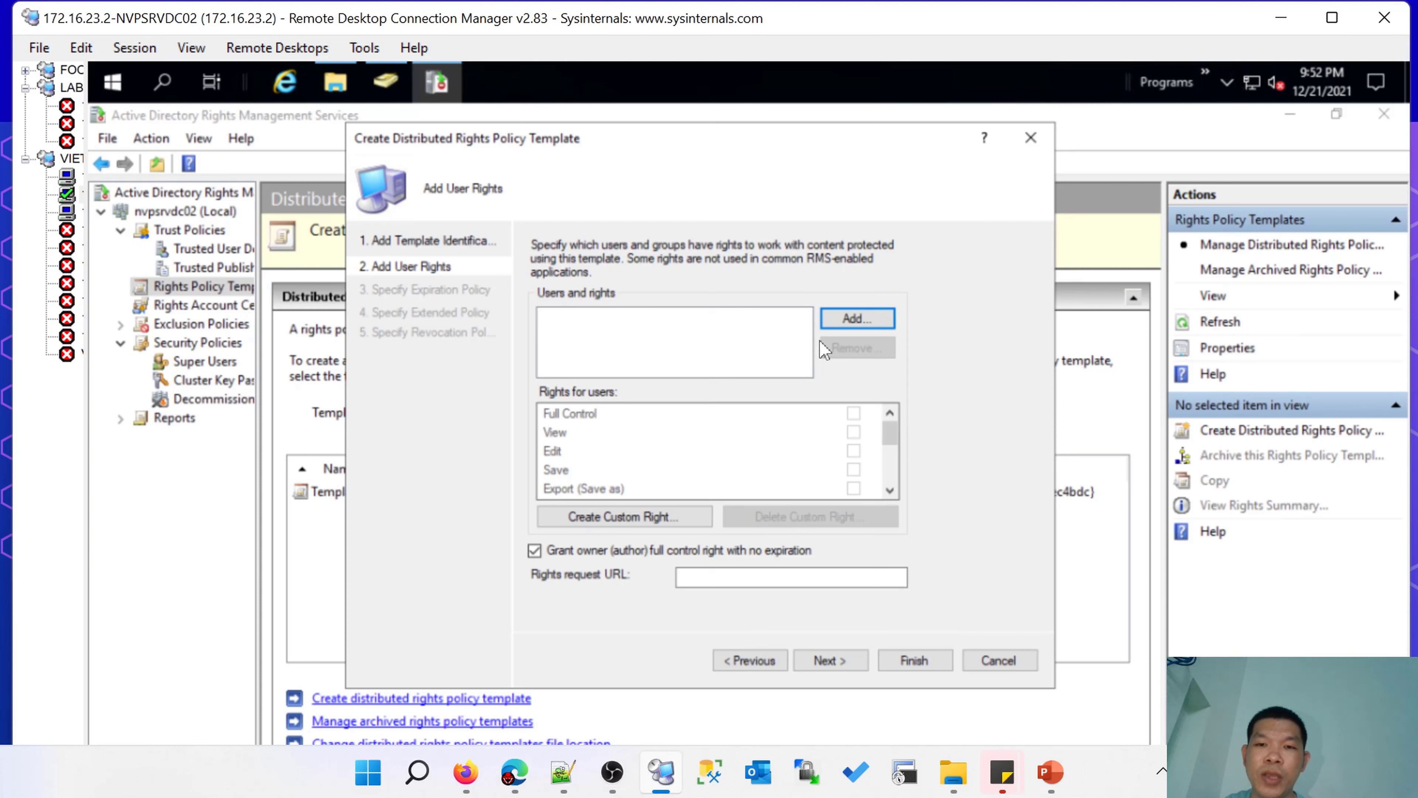
click(853, 322)
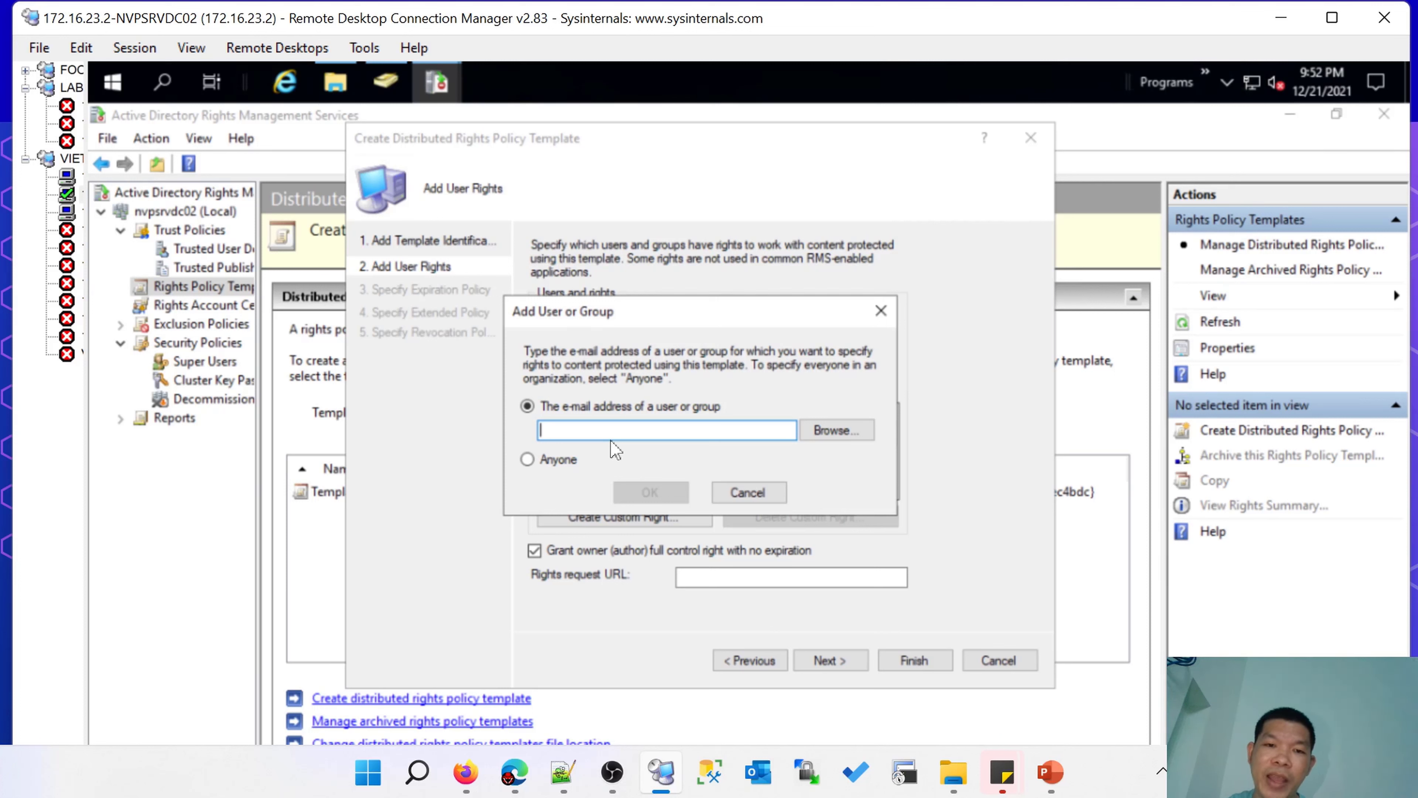
mouse_move(1050, 772)
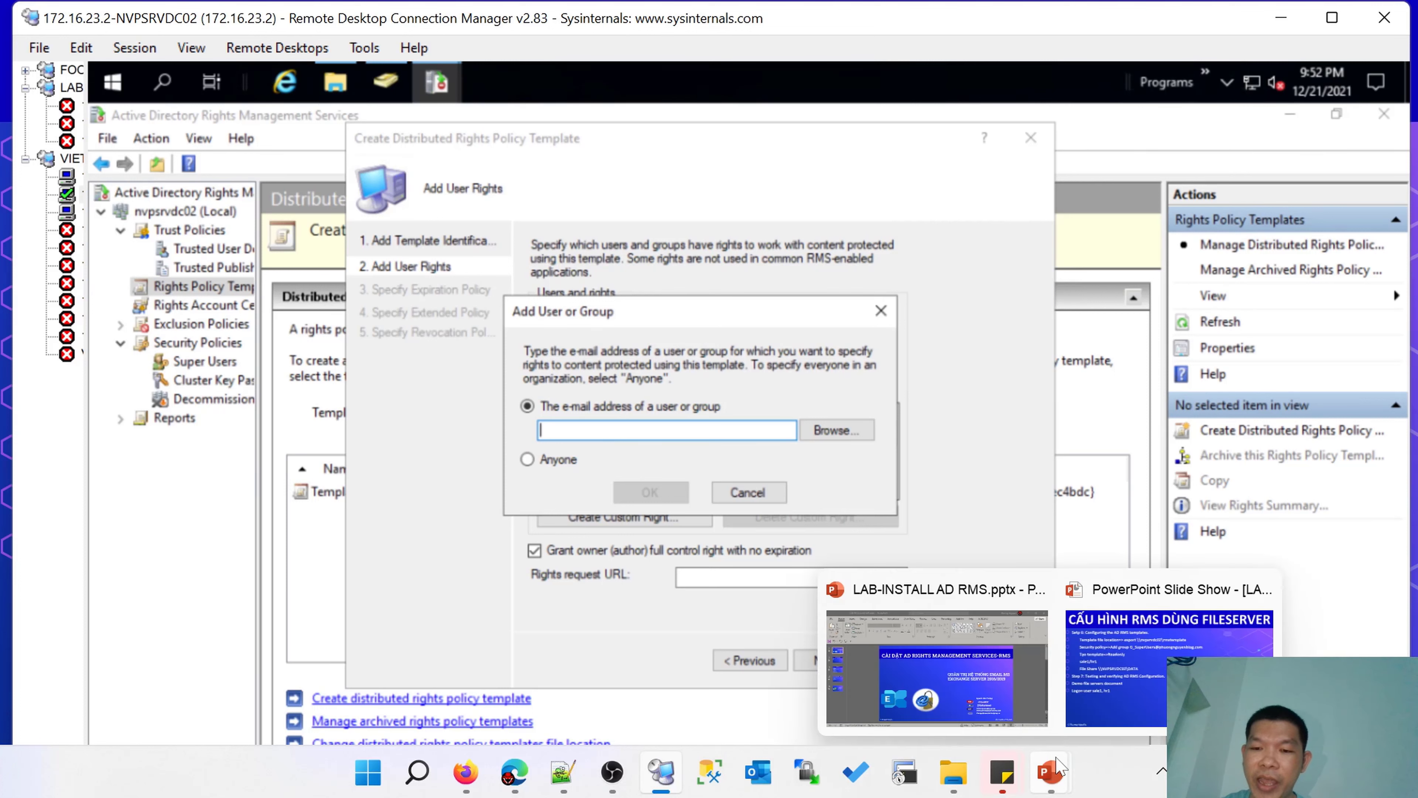
click(1228, 664)
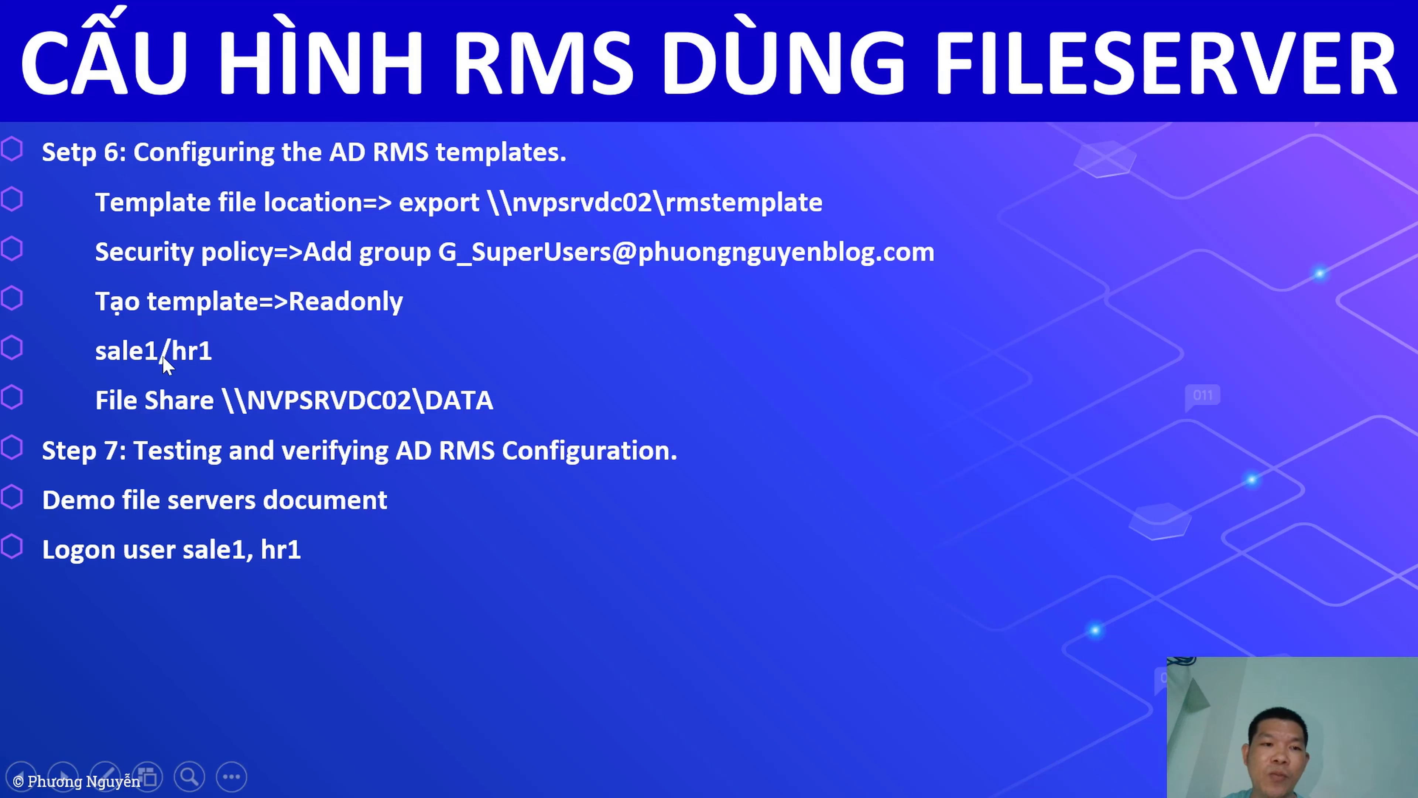
key(super+d)
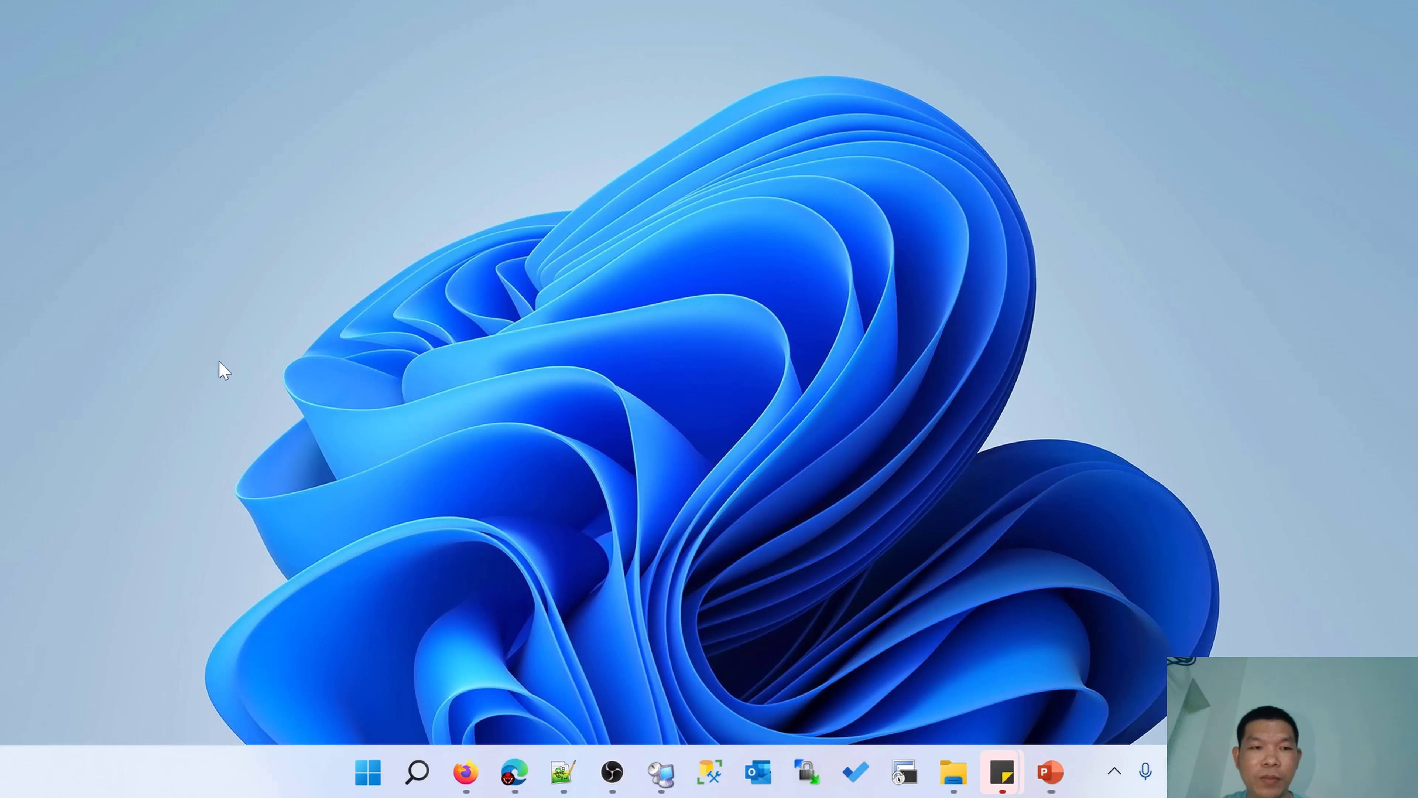
click(660, 772)
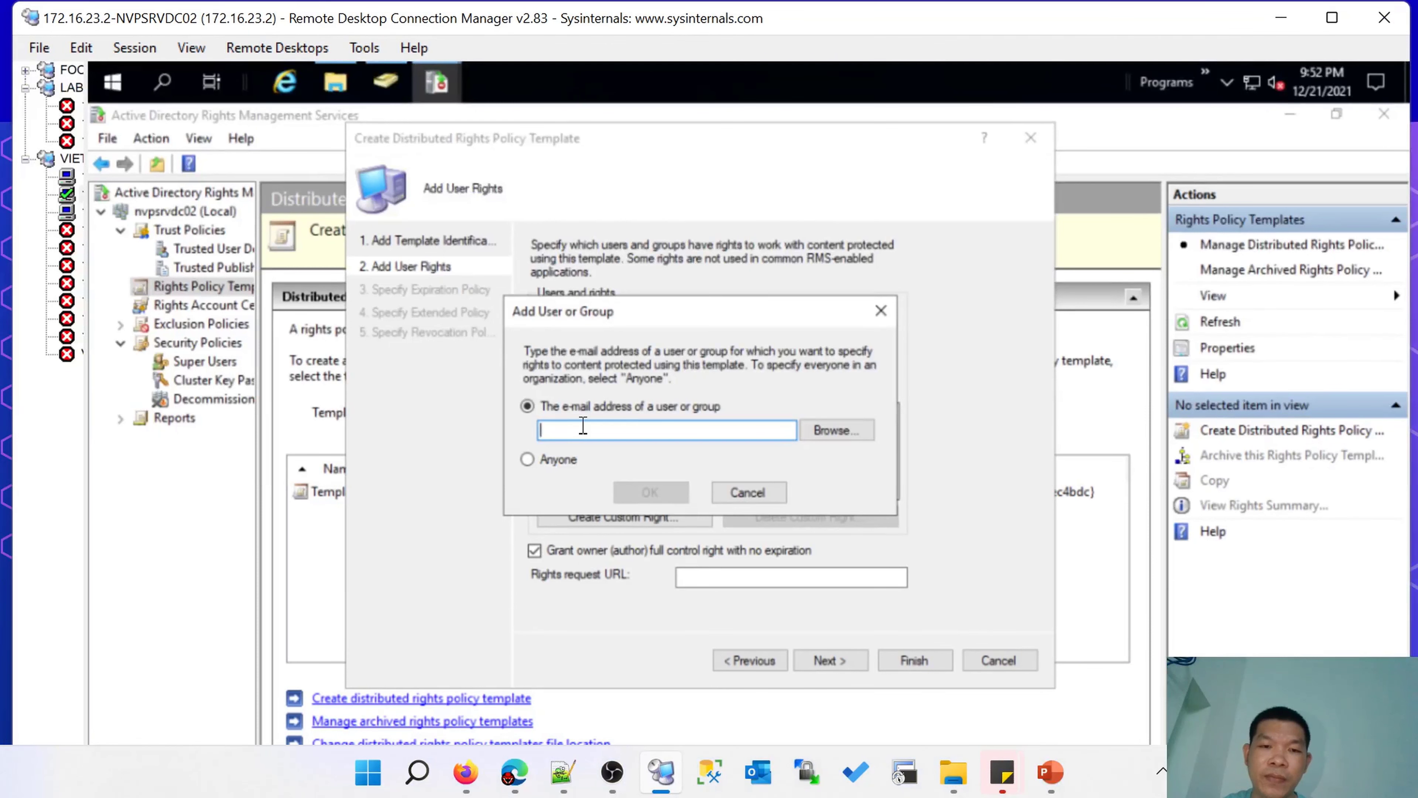
Add the sales1 user's e-mail address and grant it Full Control.
text(sales1)
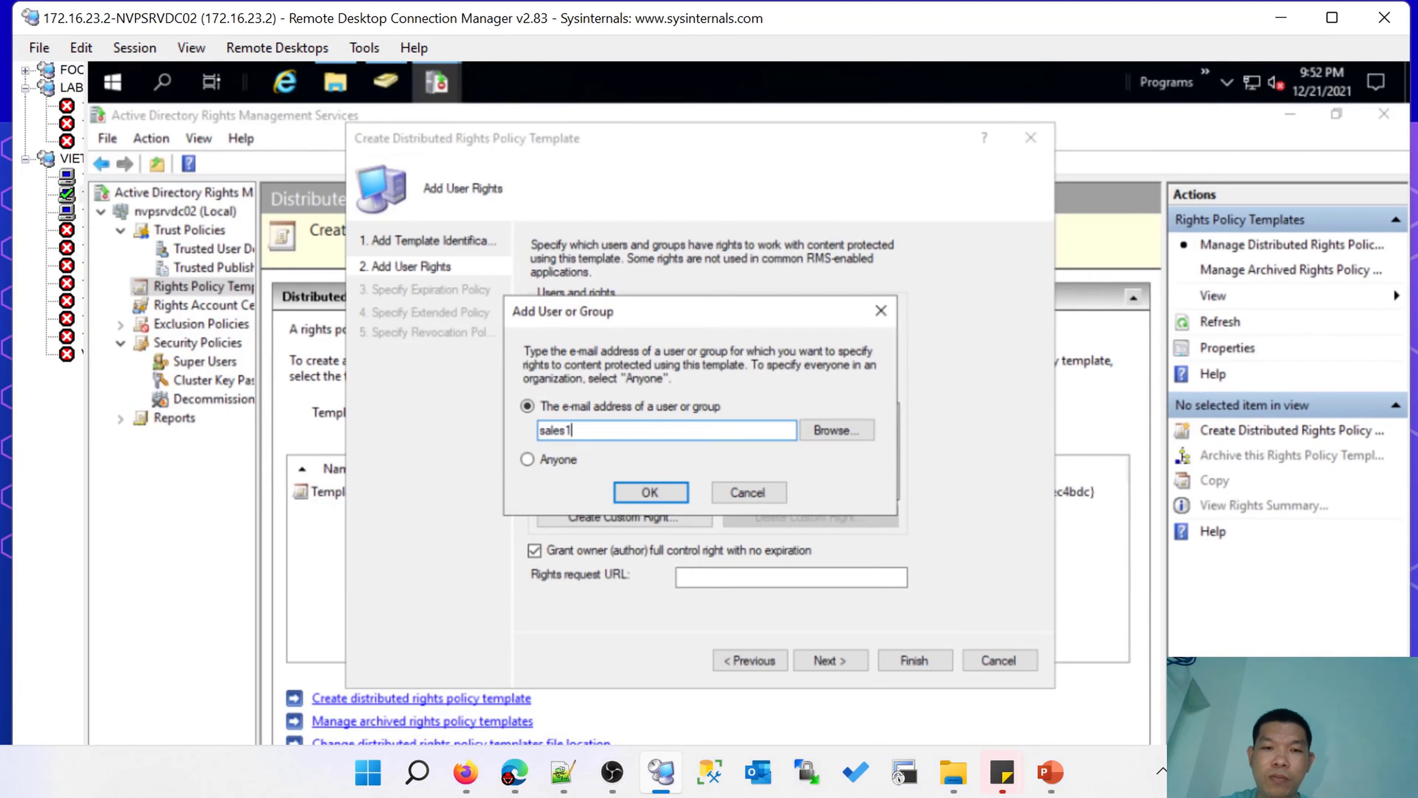
click(834, 430)
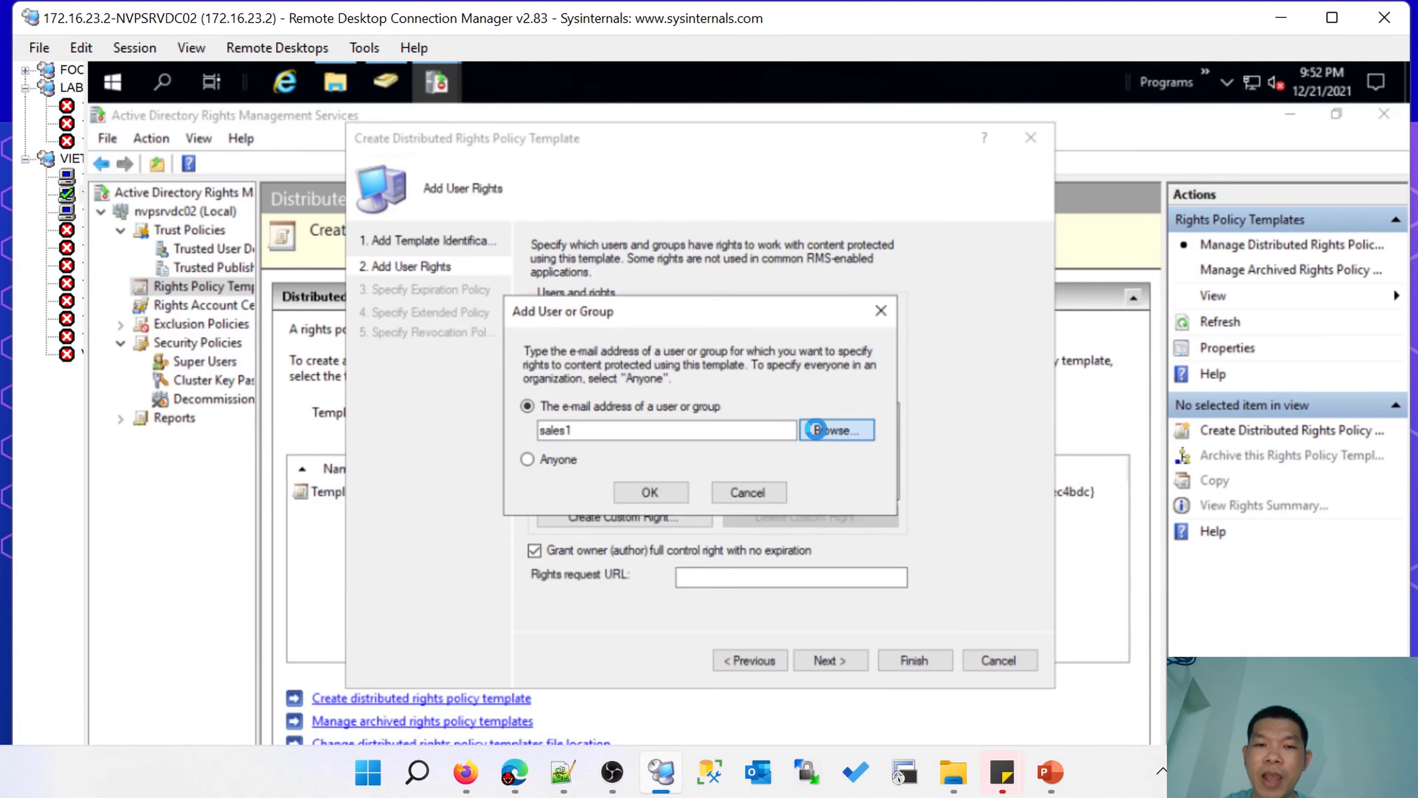
text(sael)
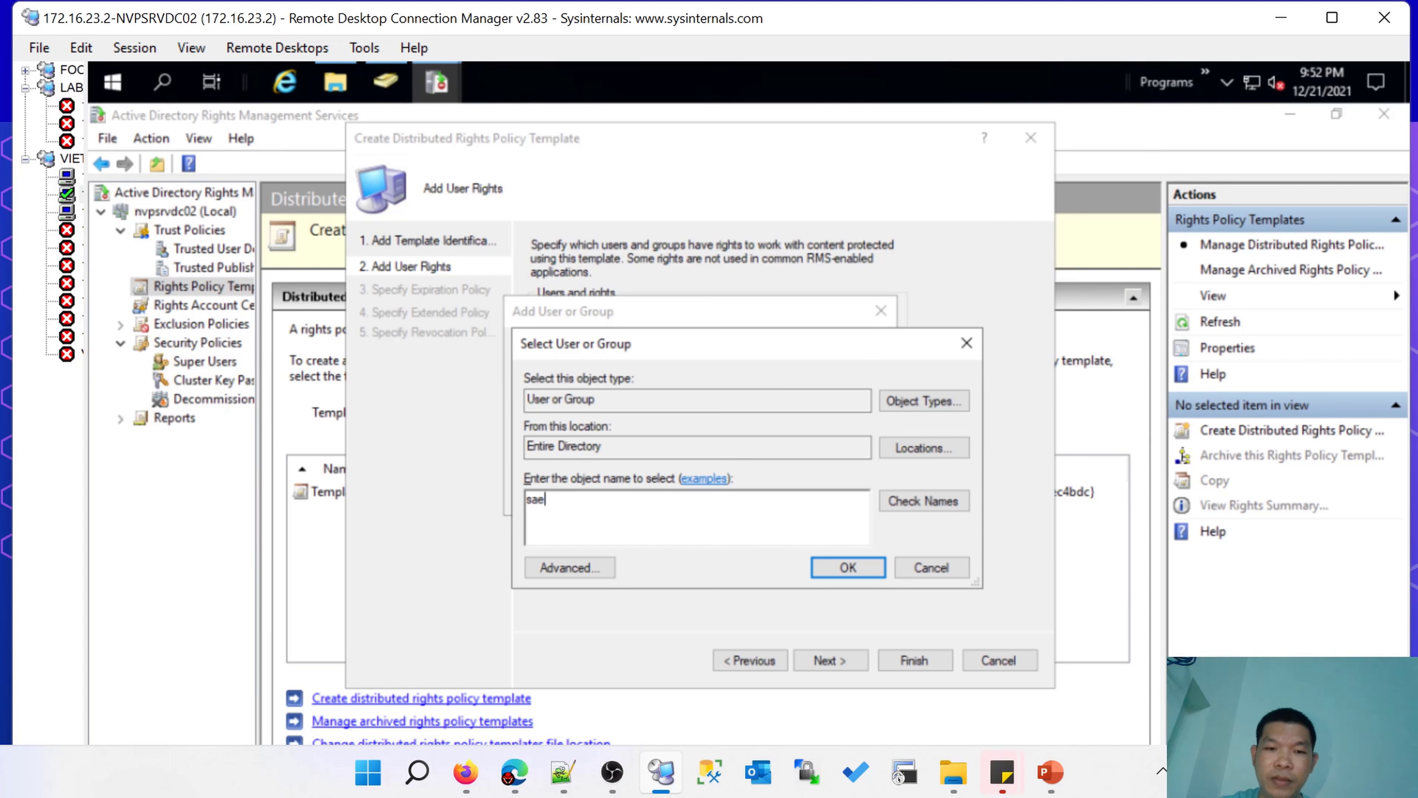
text(s1)
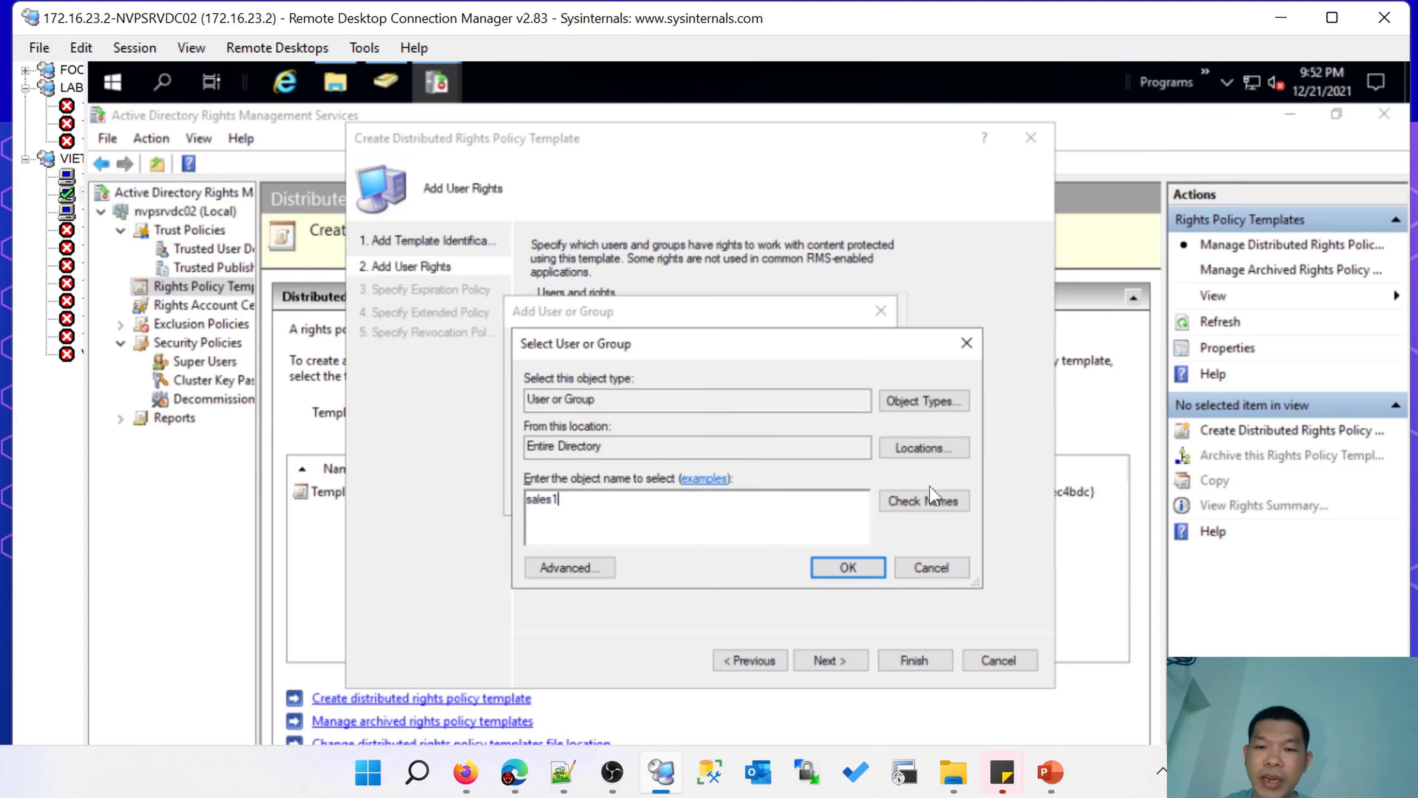
click(929, 499)
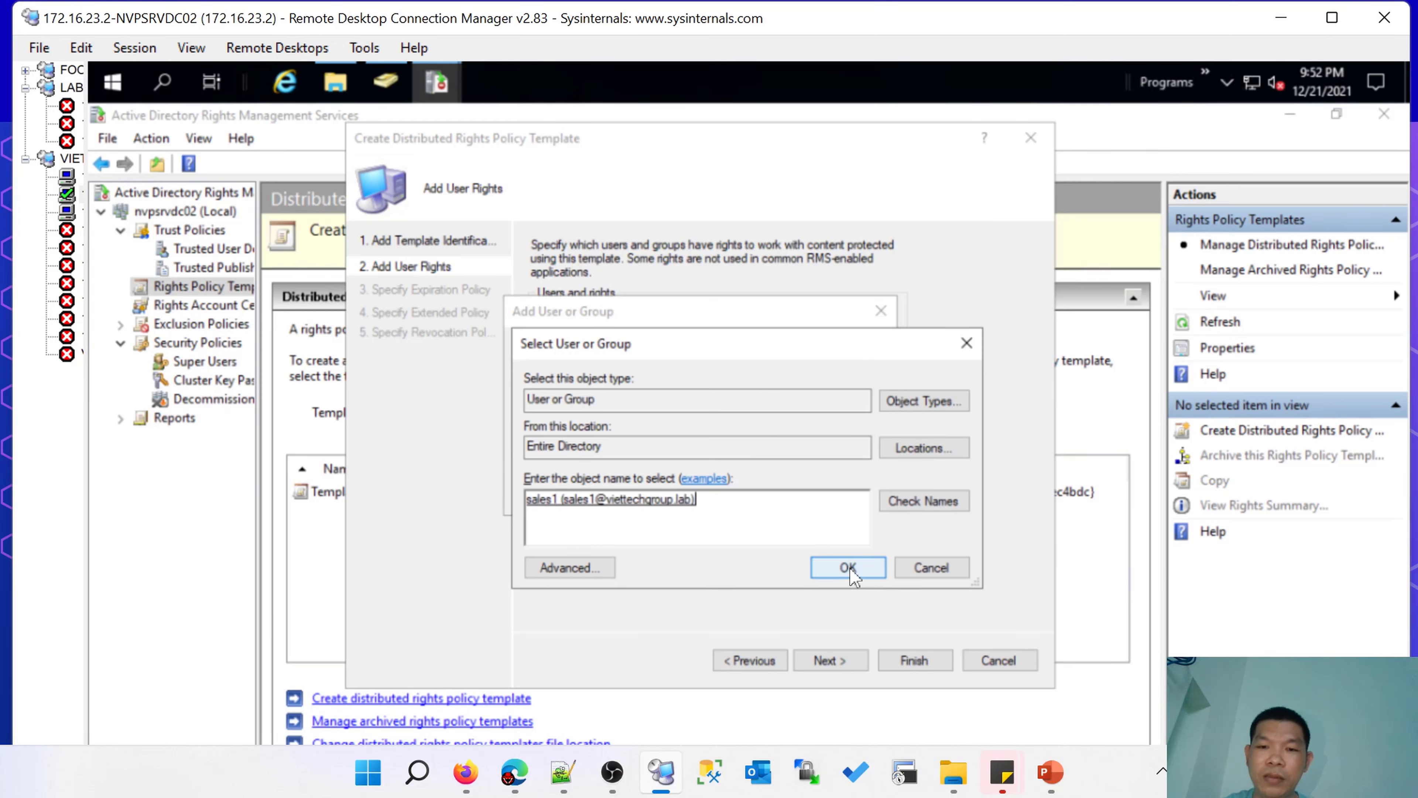
click(848, 567)
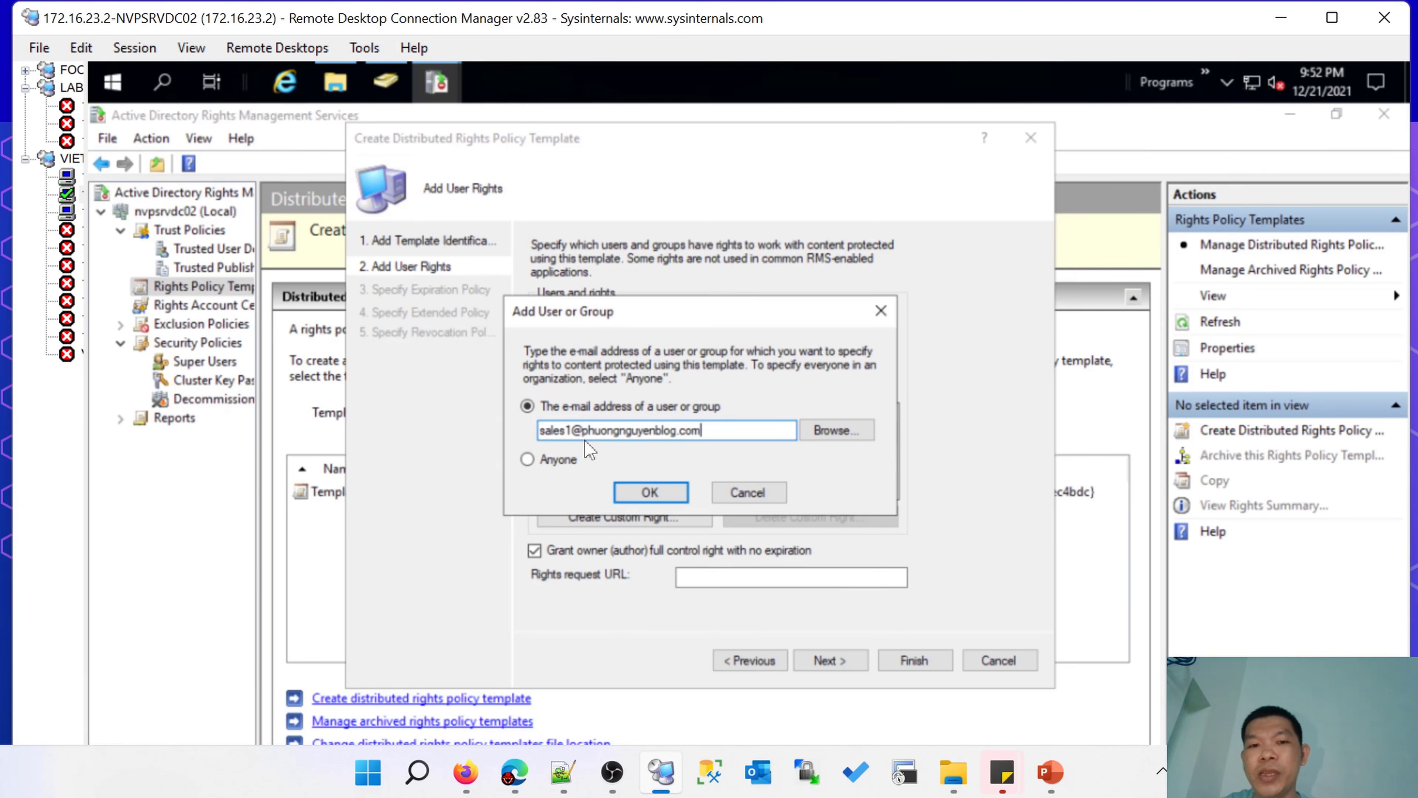
drag(724, 426, 480, 419)
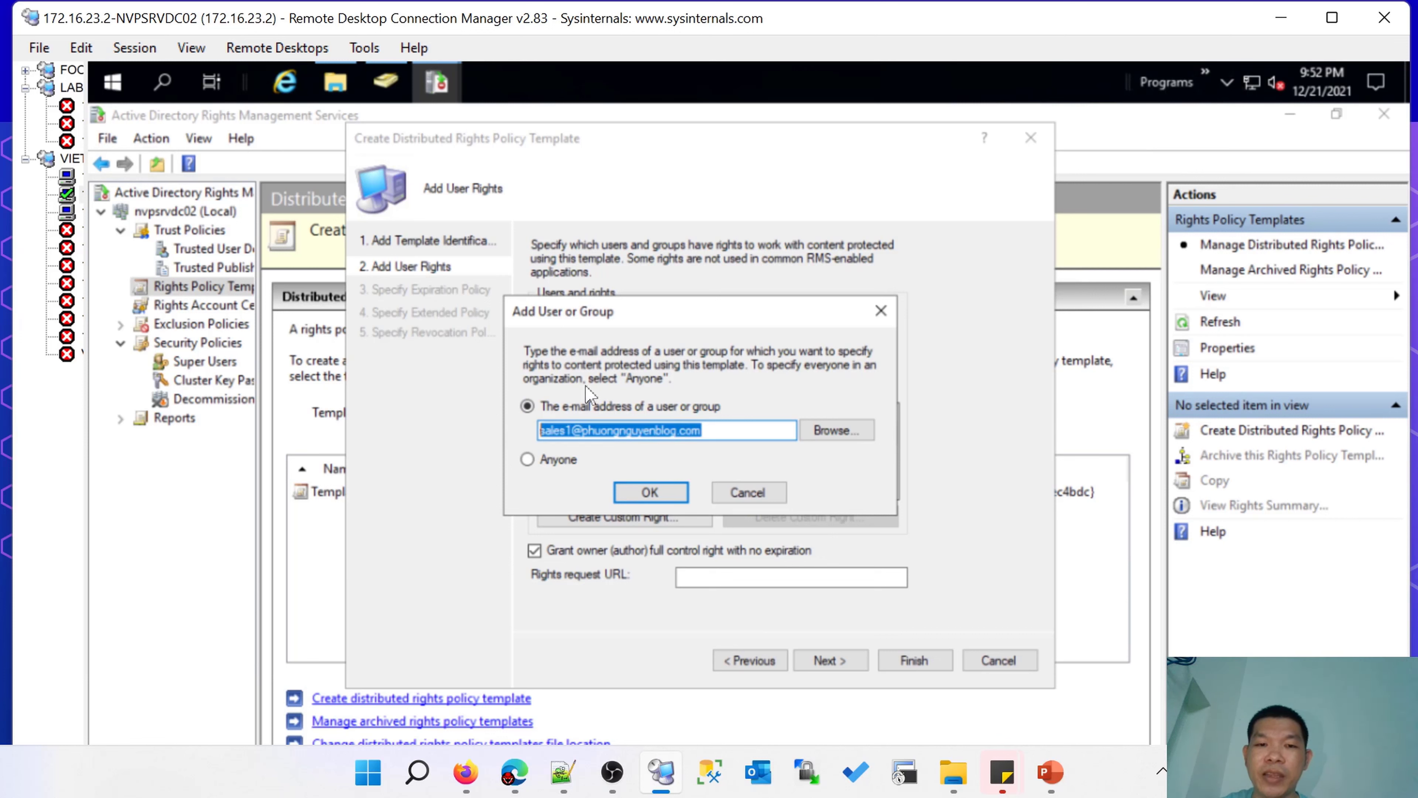
click(666, 501)
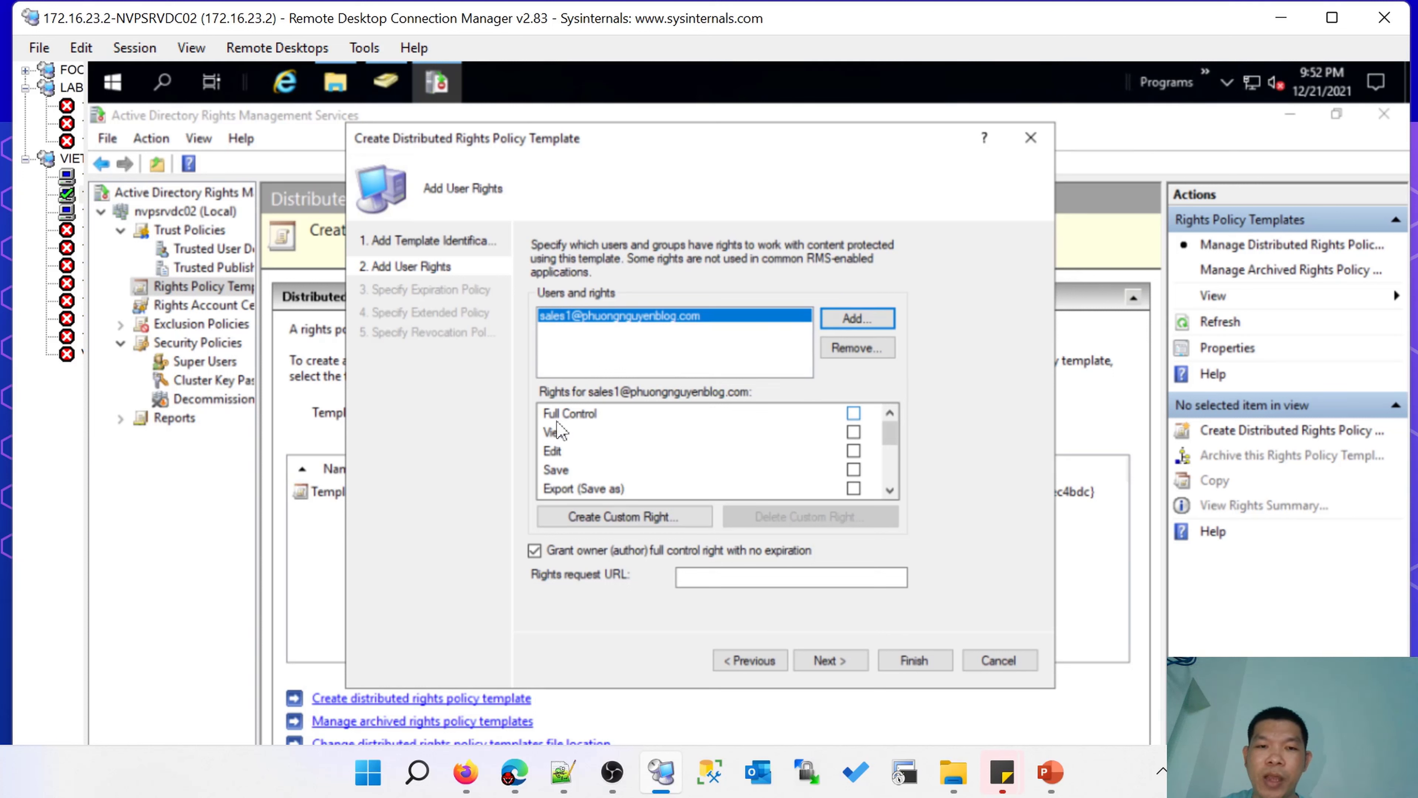
click(854, 413)
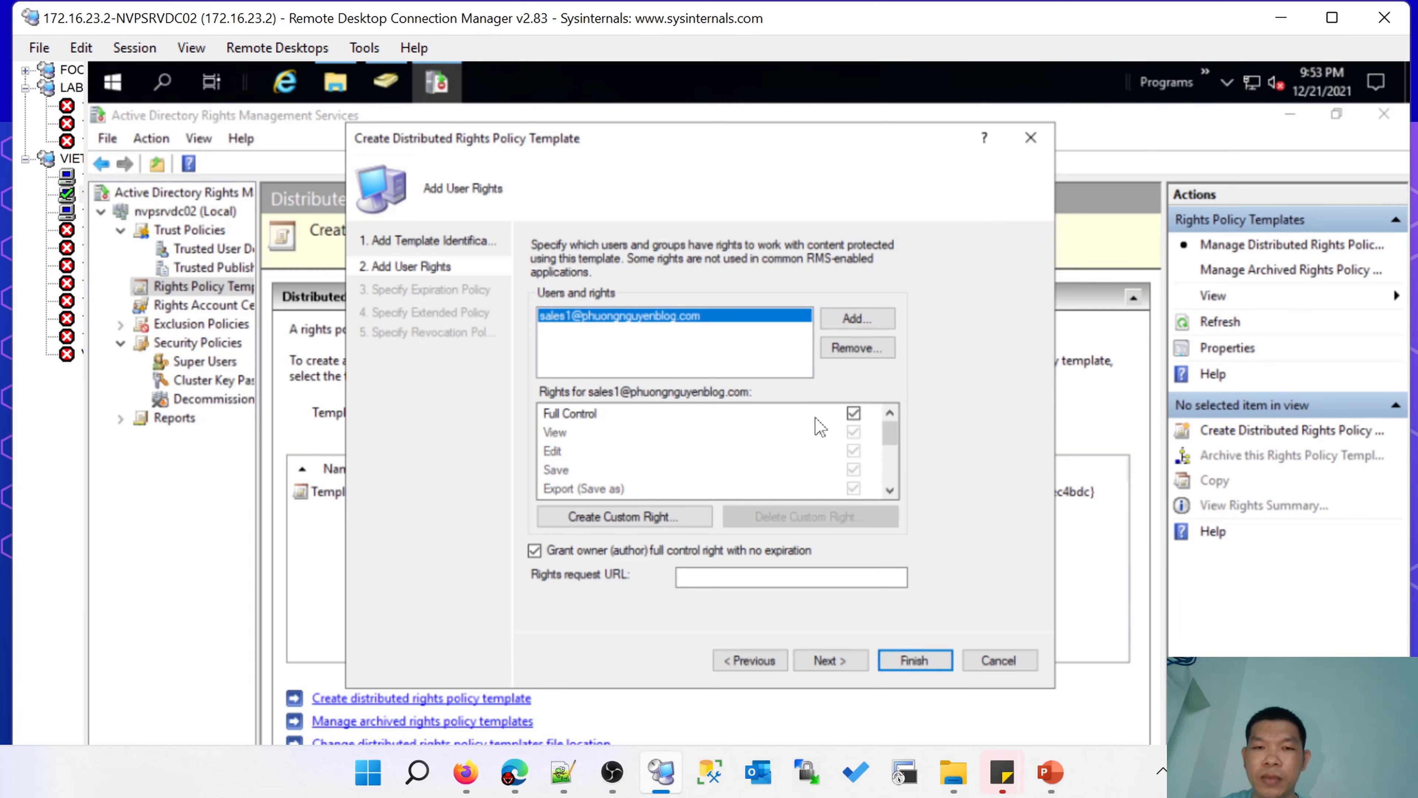
Look up user hr1 in the directory and add it to the template's rights list.
click(843, 322)
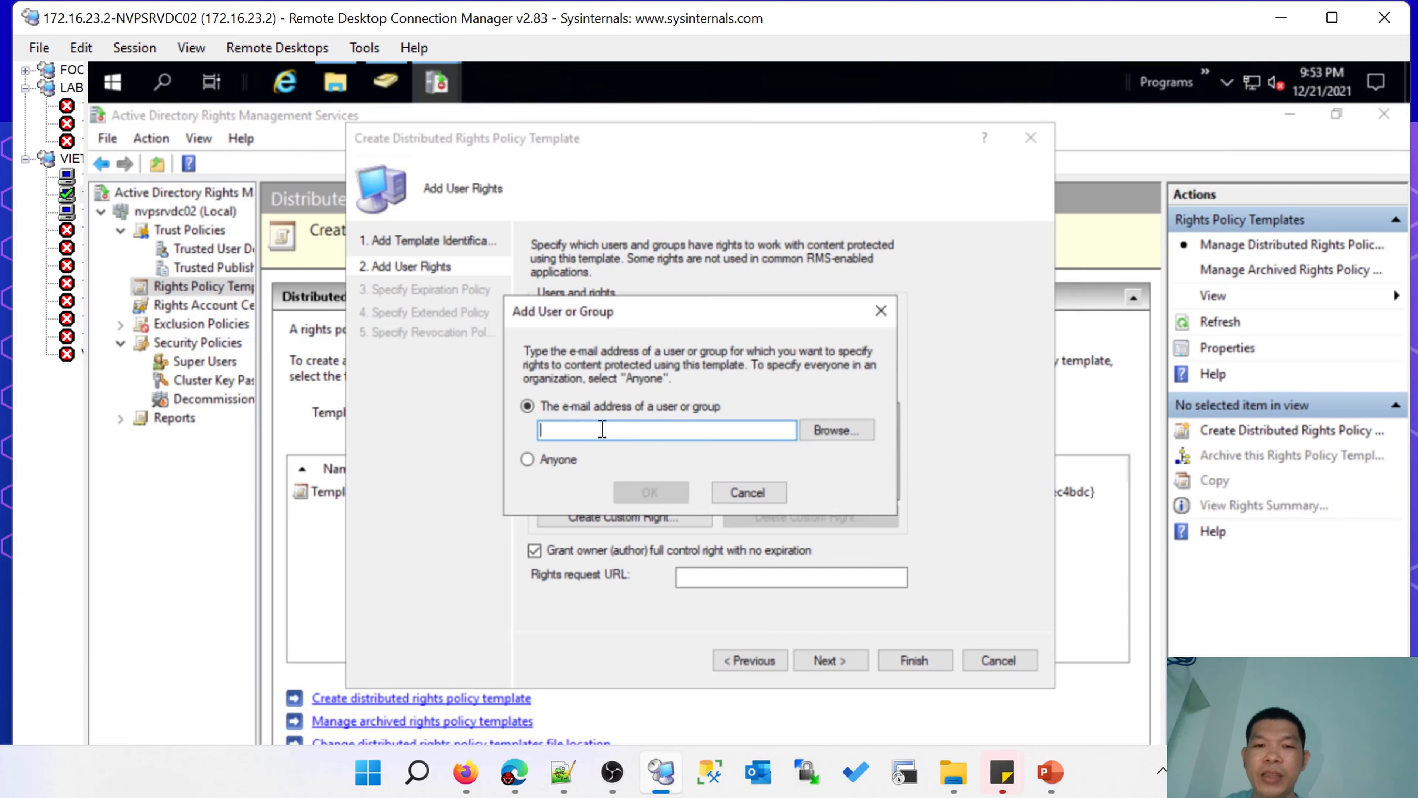
text(hr1)
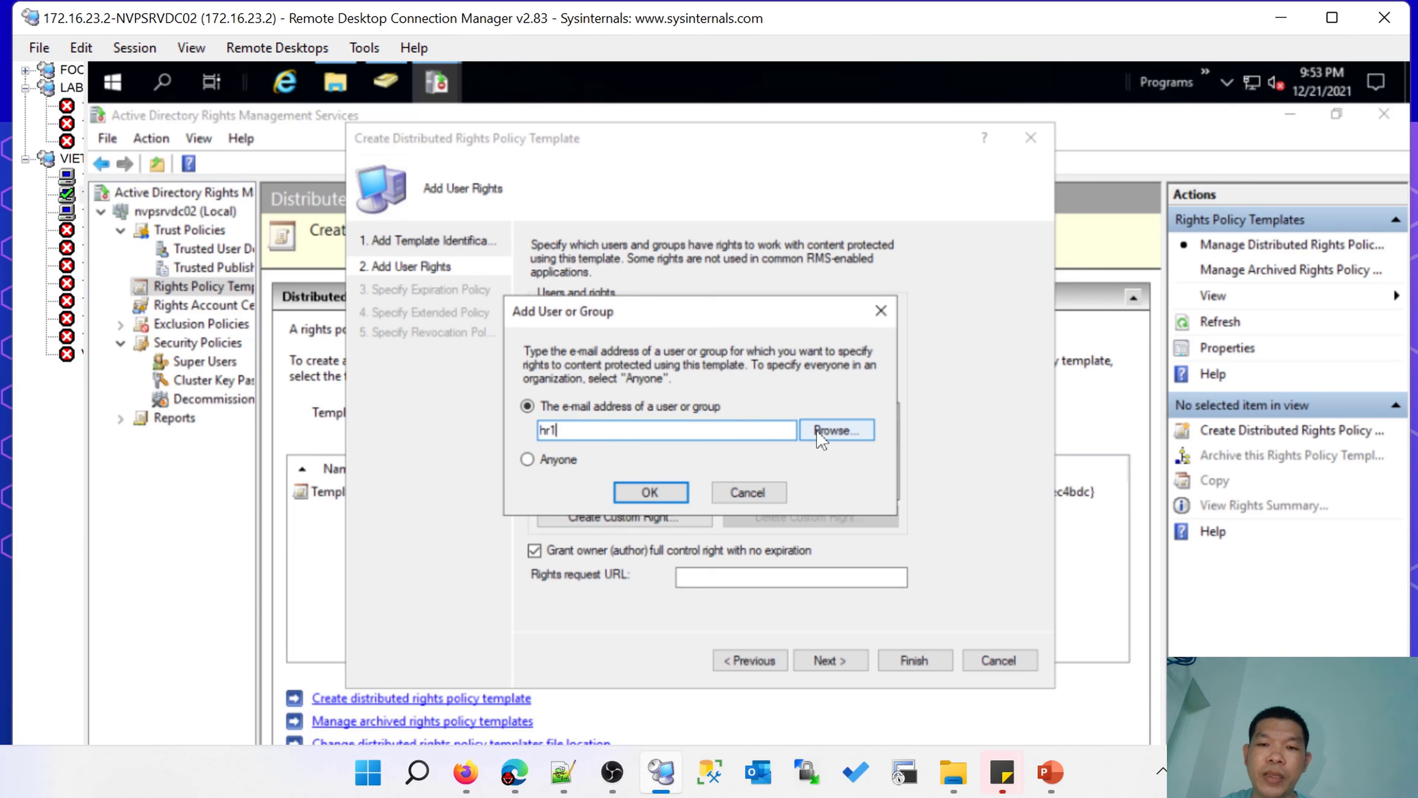
click(836, 431)
text(hr)
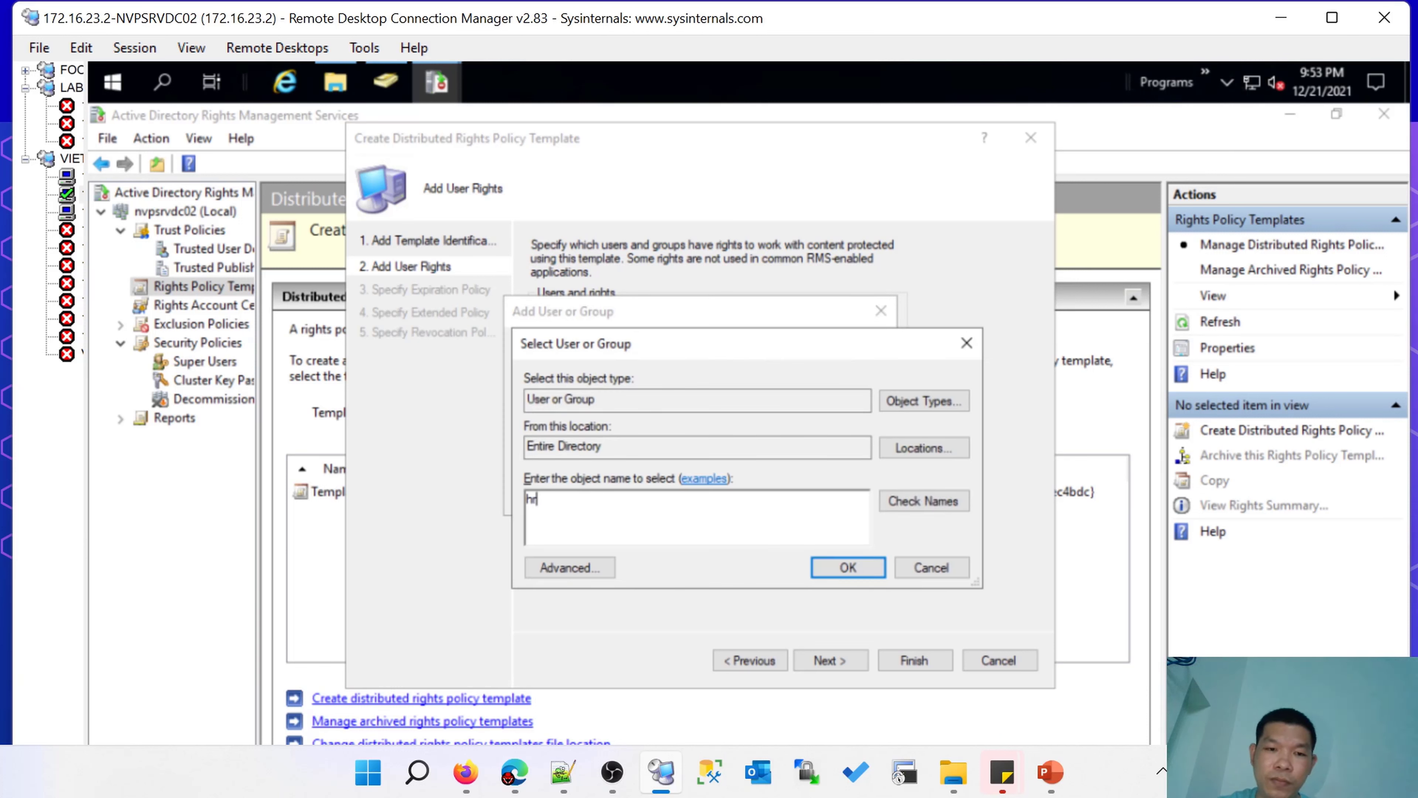
text(1)
key(Return)
click(650, 491)
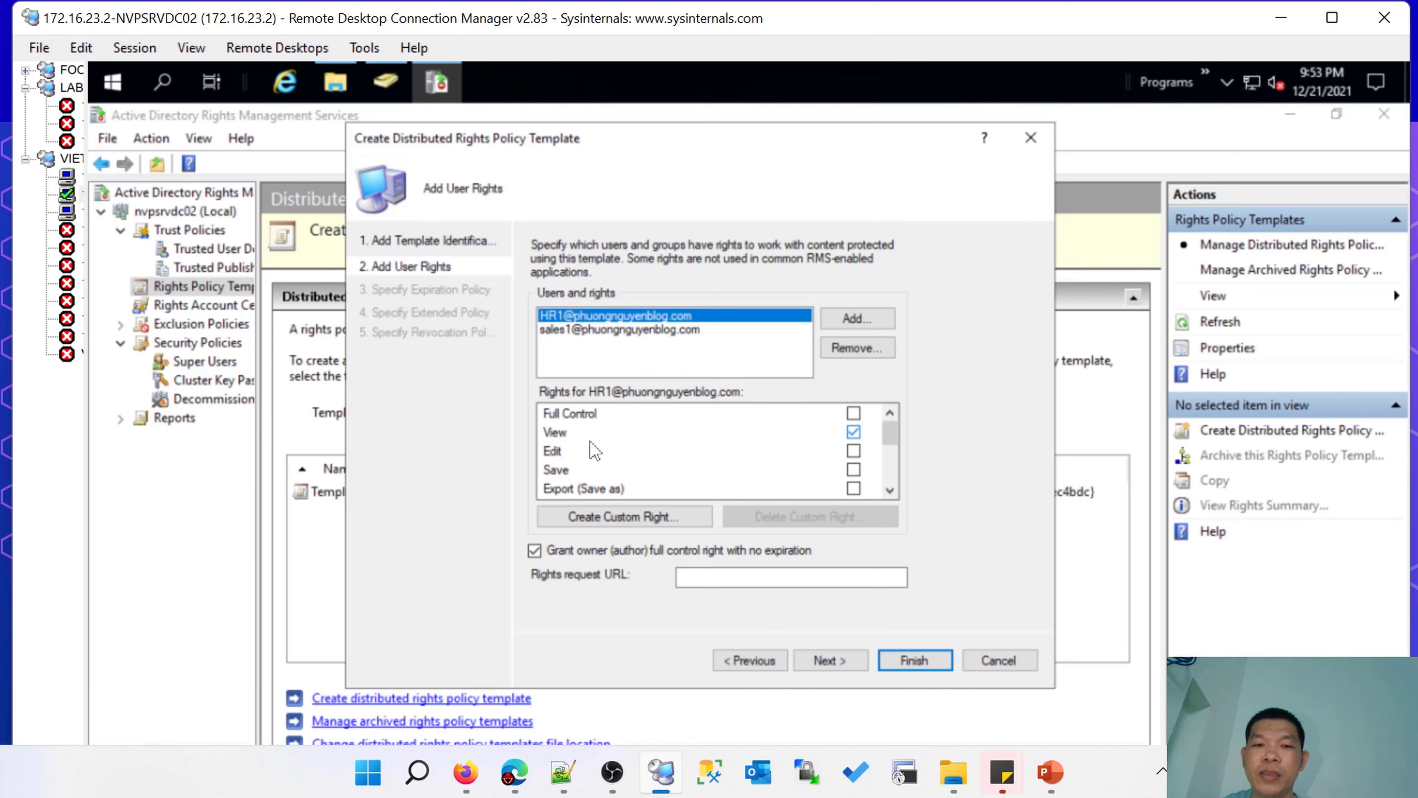
Leave hr1 with only the View right granted.
mouse_move(891, 434)
mouse_down()
mouse_move(892, 468)
mouse_move(890, 432)
mouse_up()
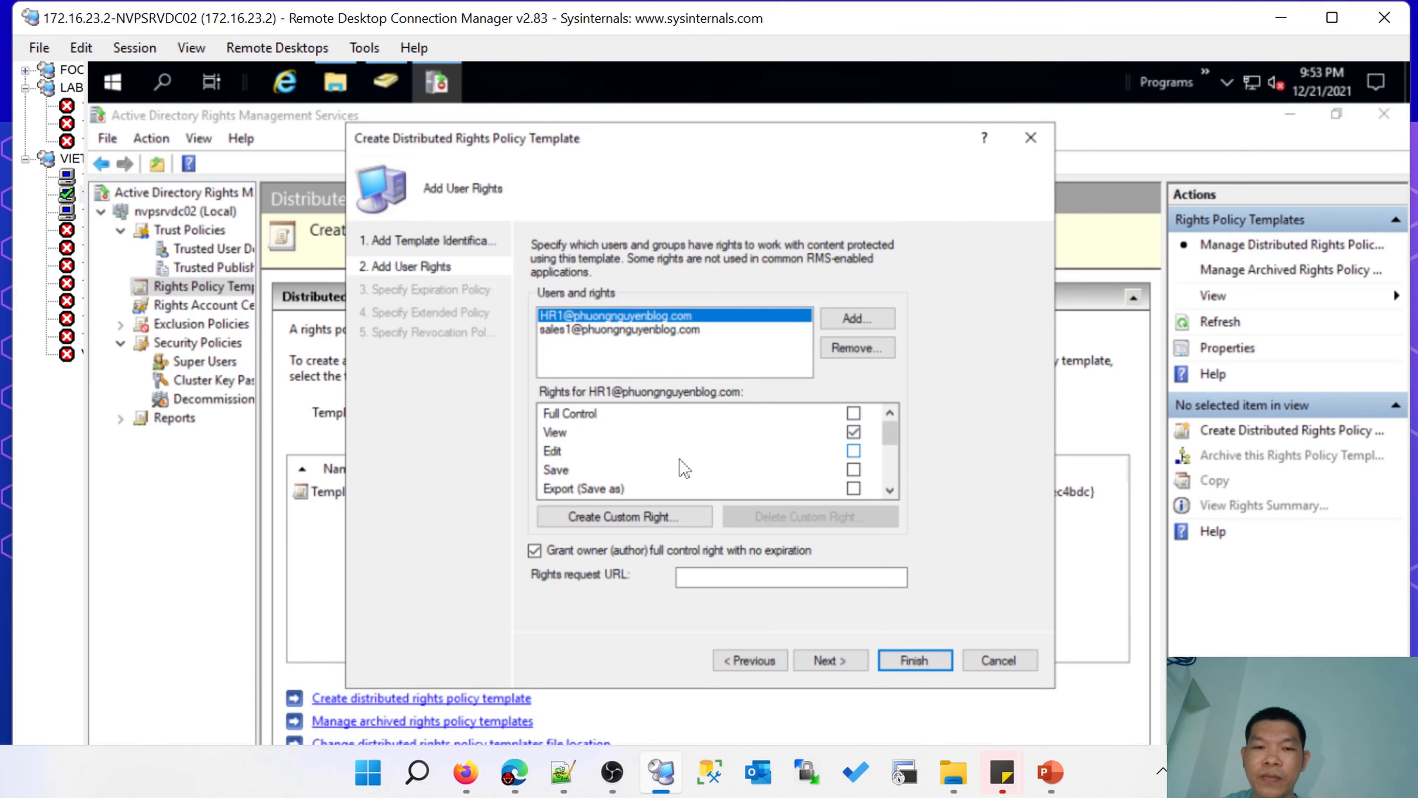
click(563, 431)
click(853, 432)
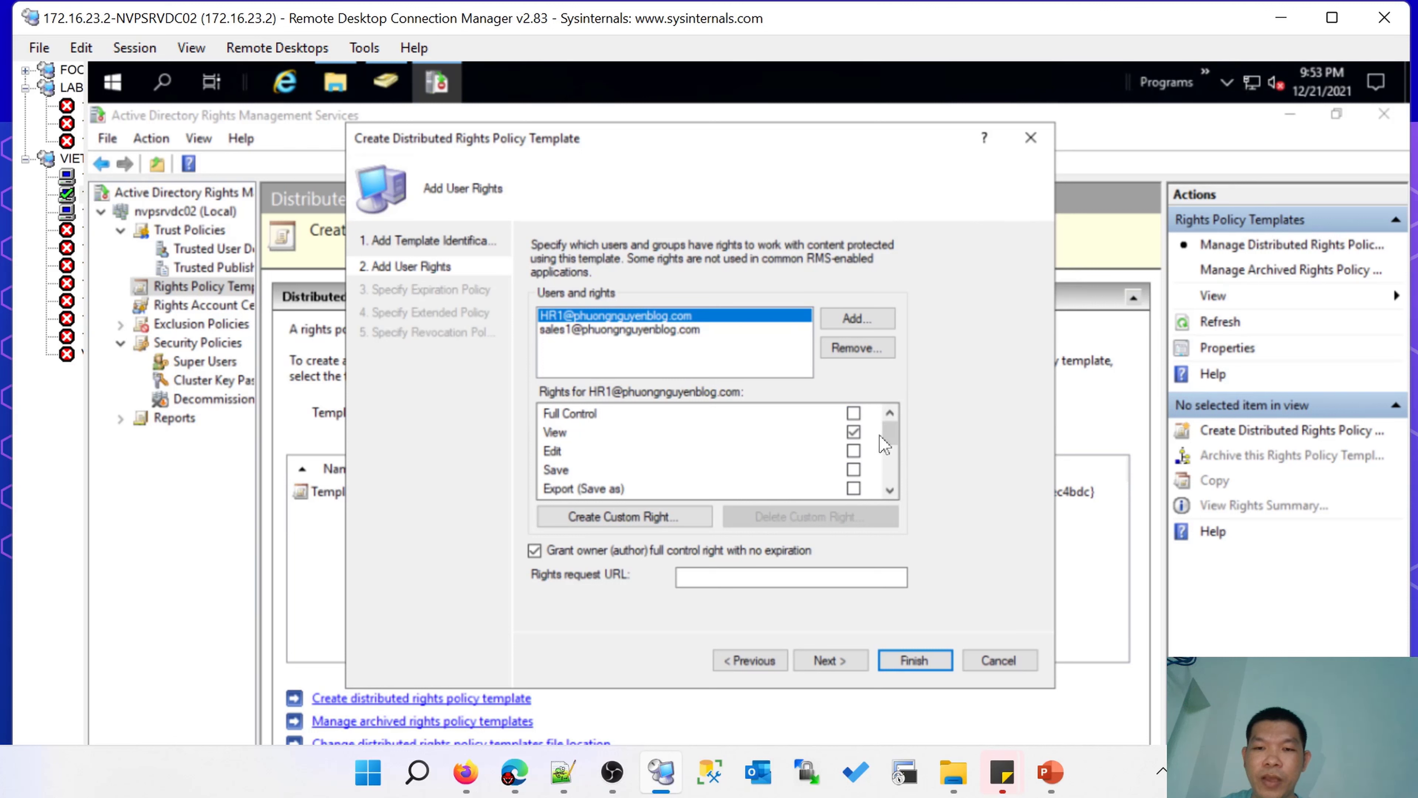
drag(885, 445, 890, 472)
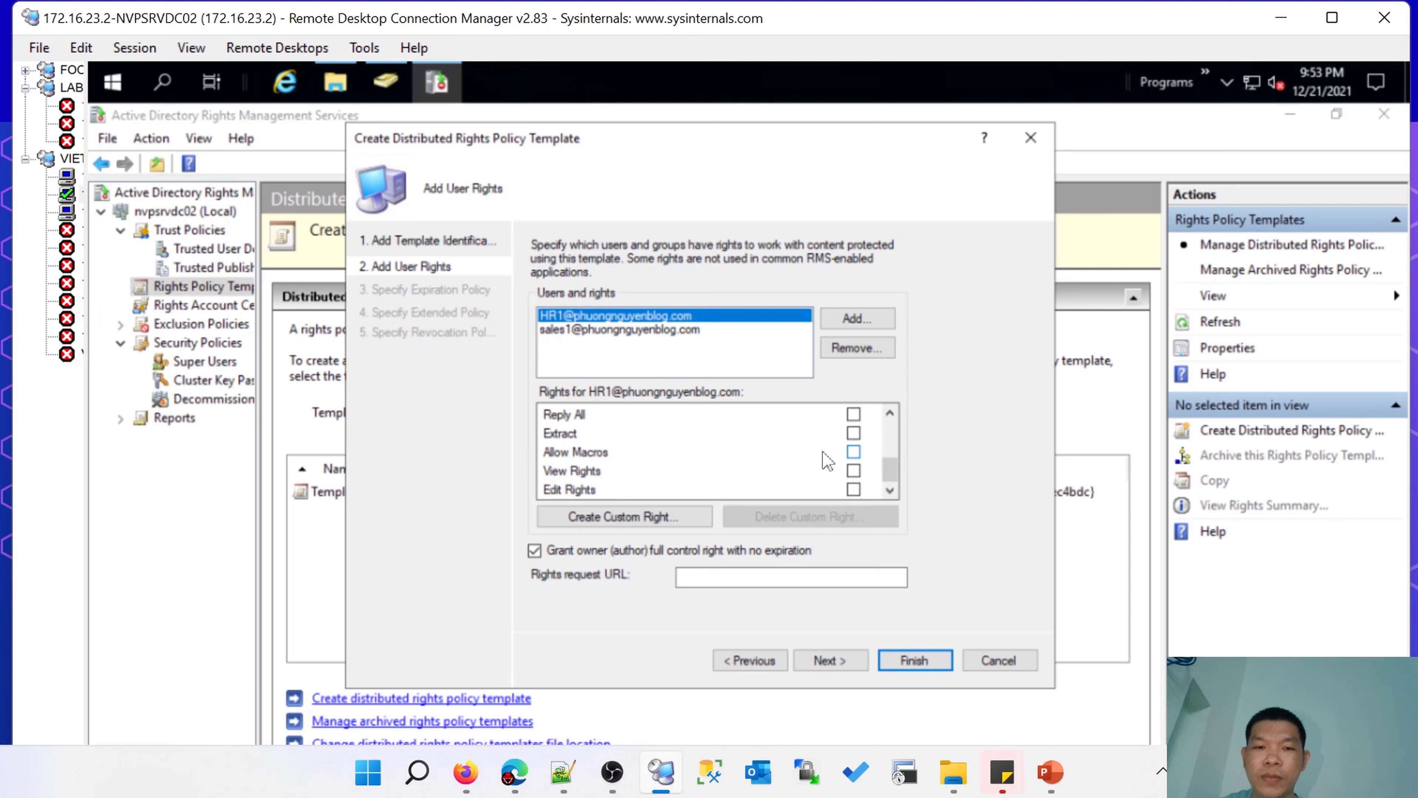
scroll(875, 460, up, 3)
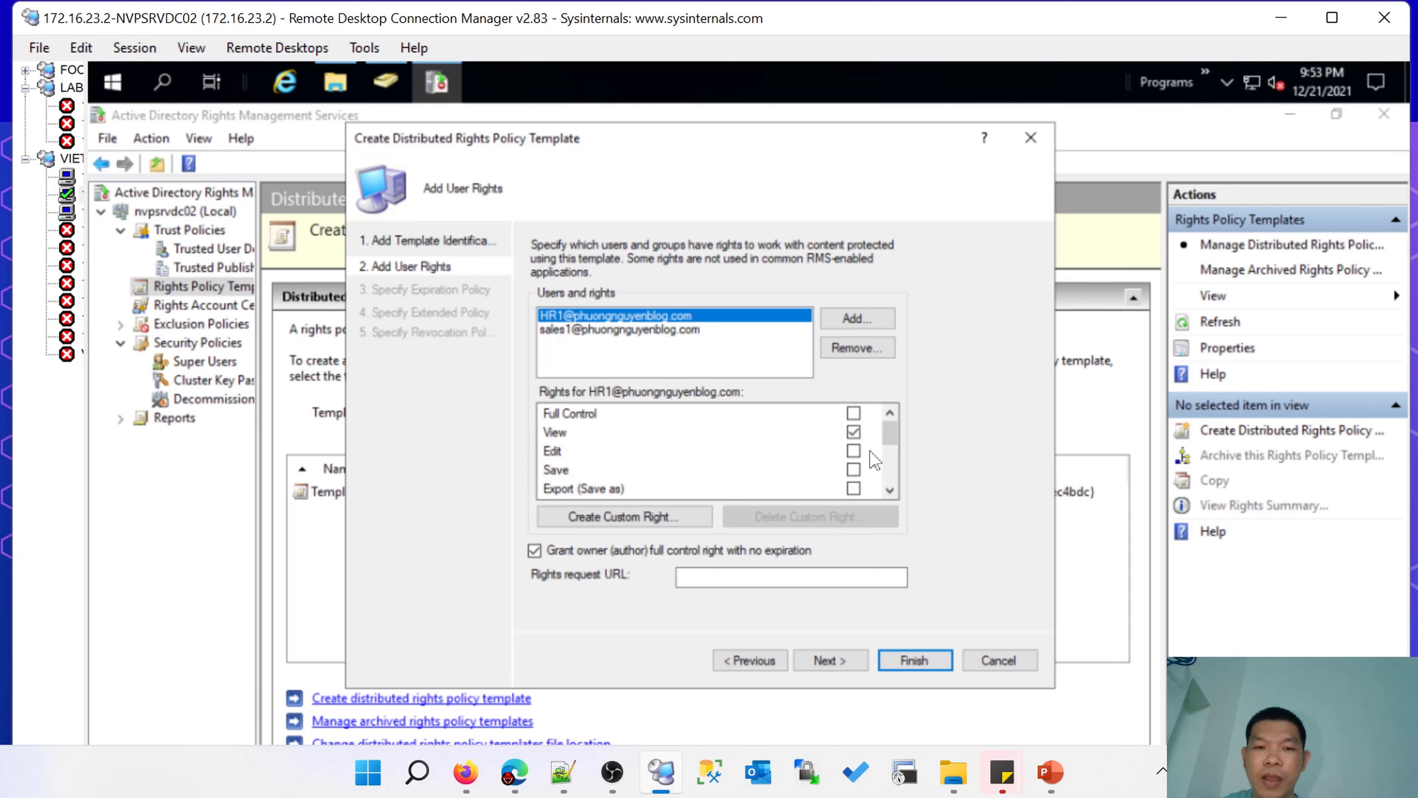
click(826, 660)
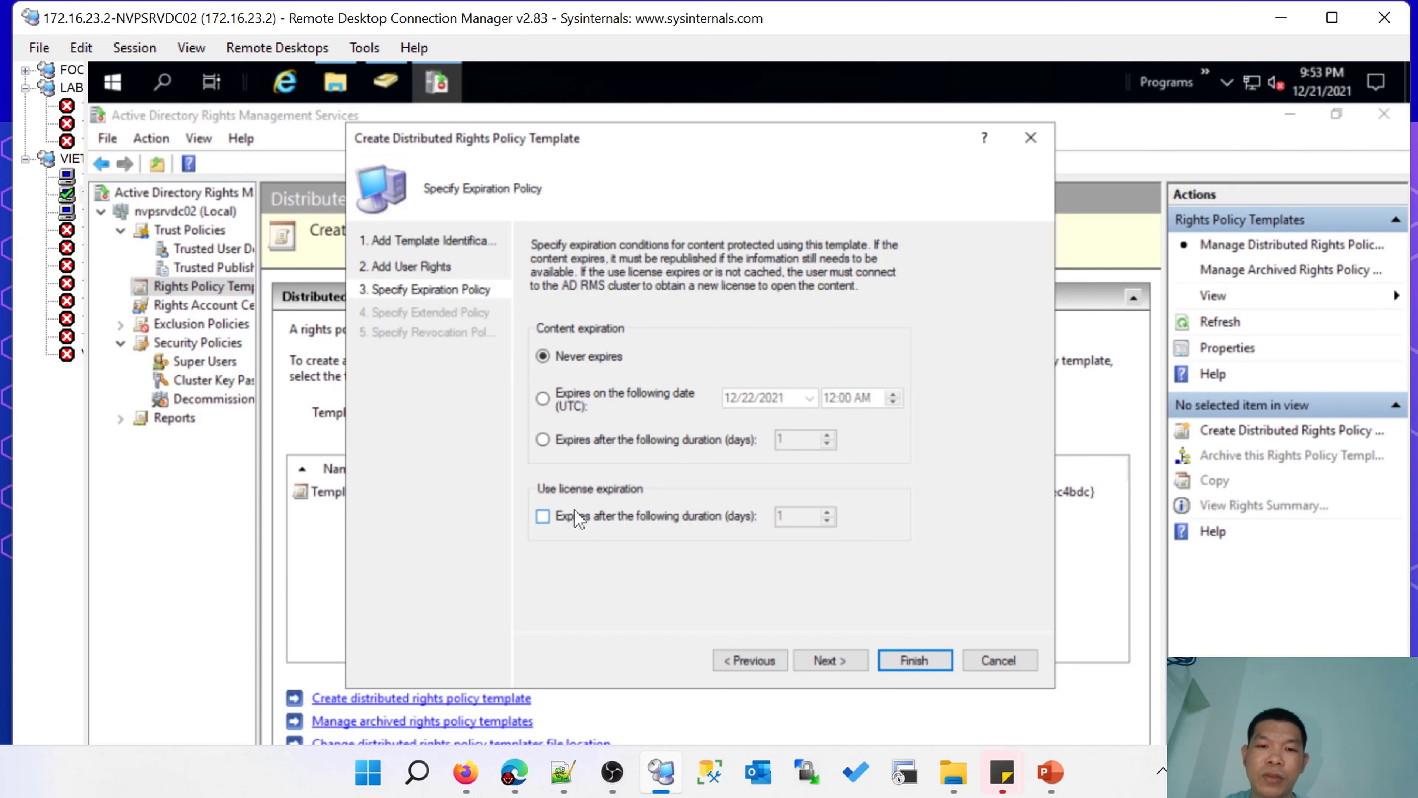
Keep the Never expires policy and advance to the extended policy page.
click(830, 660)
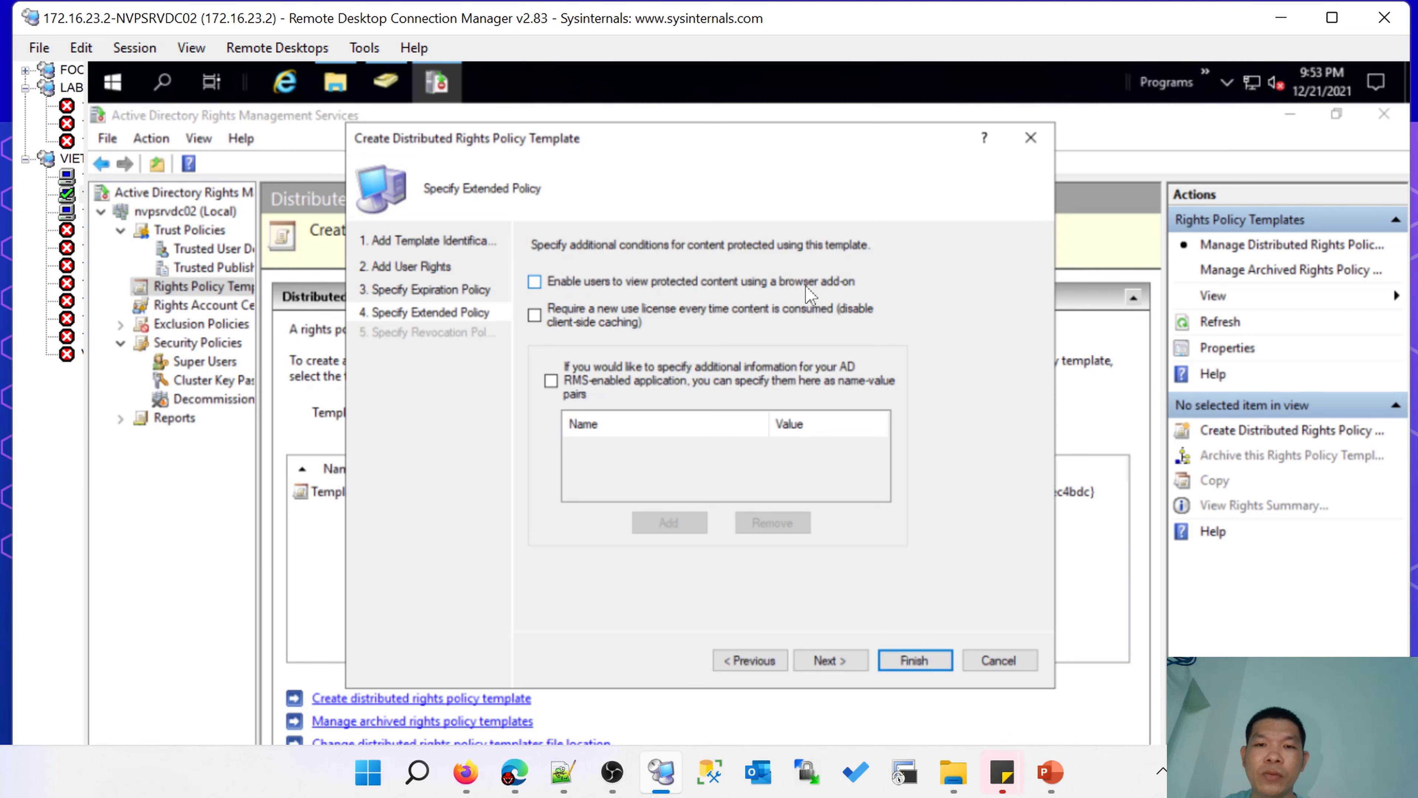
Require a new use license per consumption, leaving browser add-on viewing off.
click(726, 294)
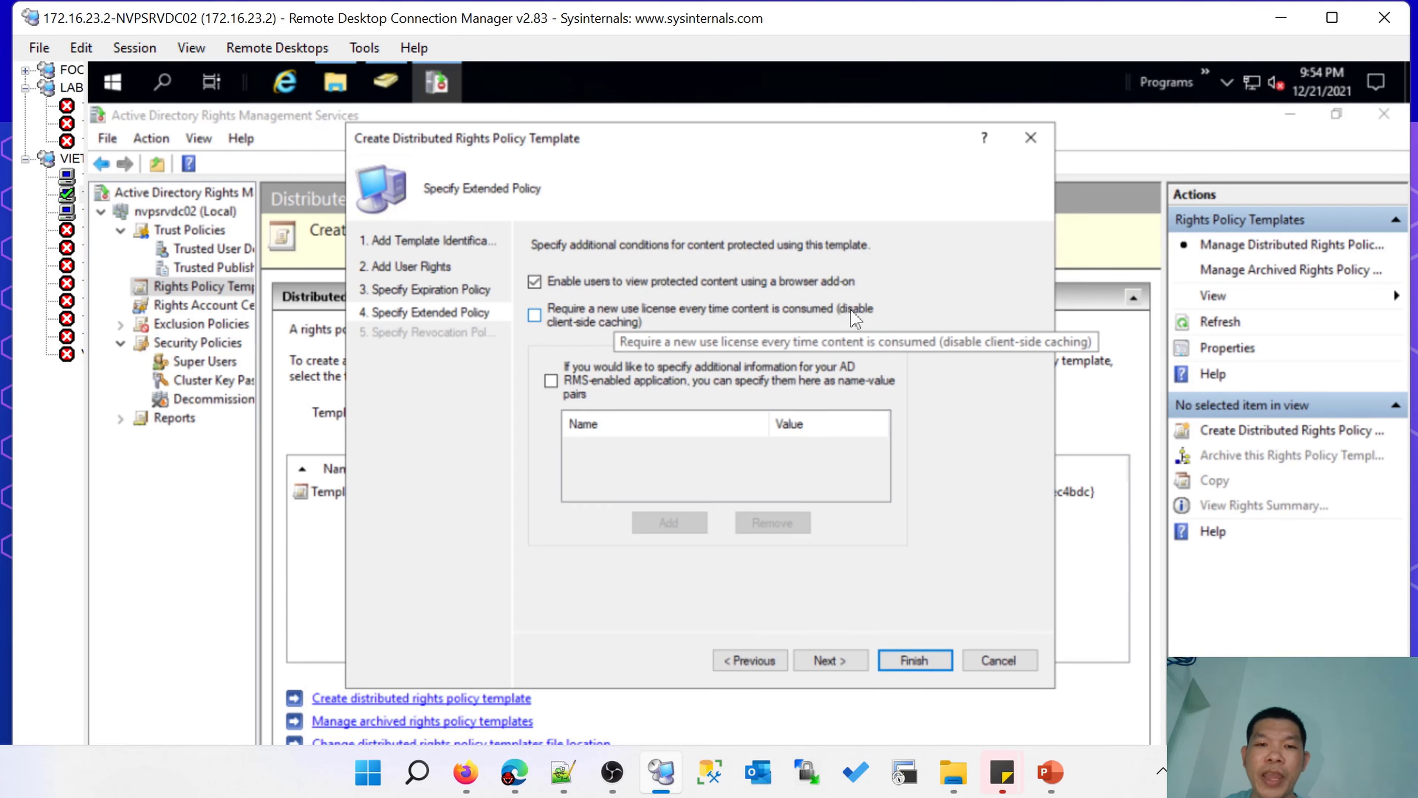
click(547, 326)
click(544, 285)
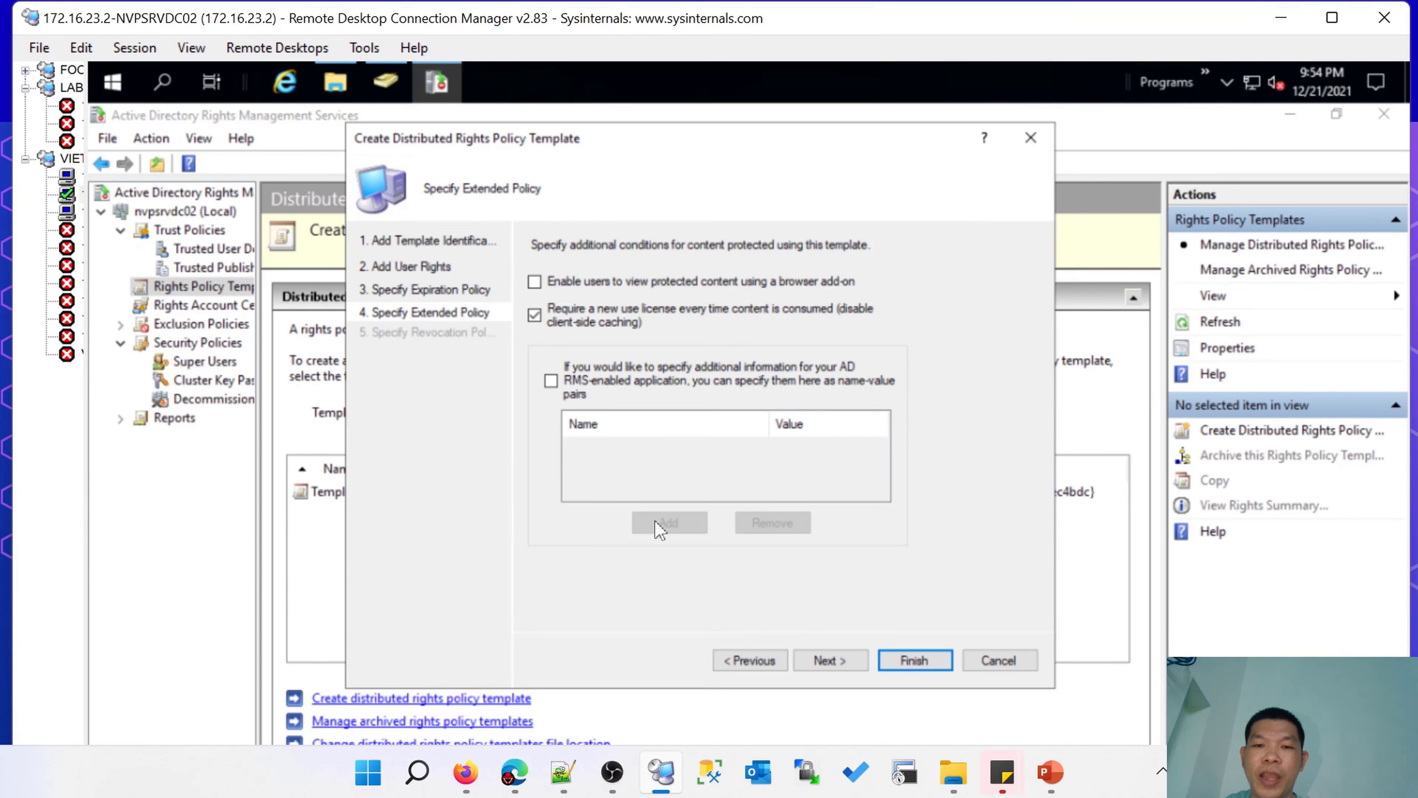
click(827, 660)
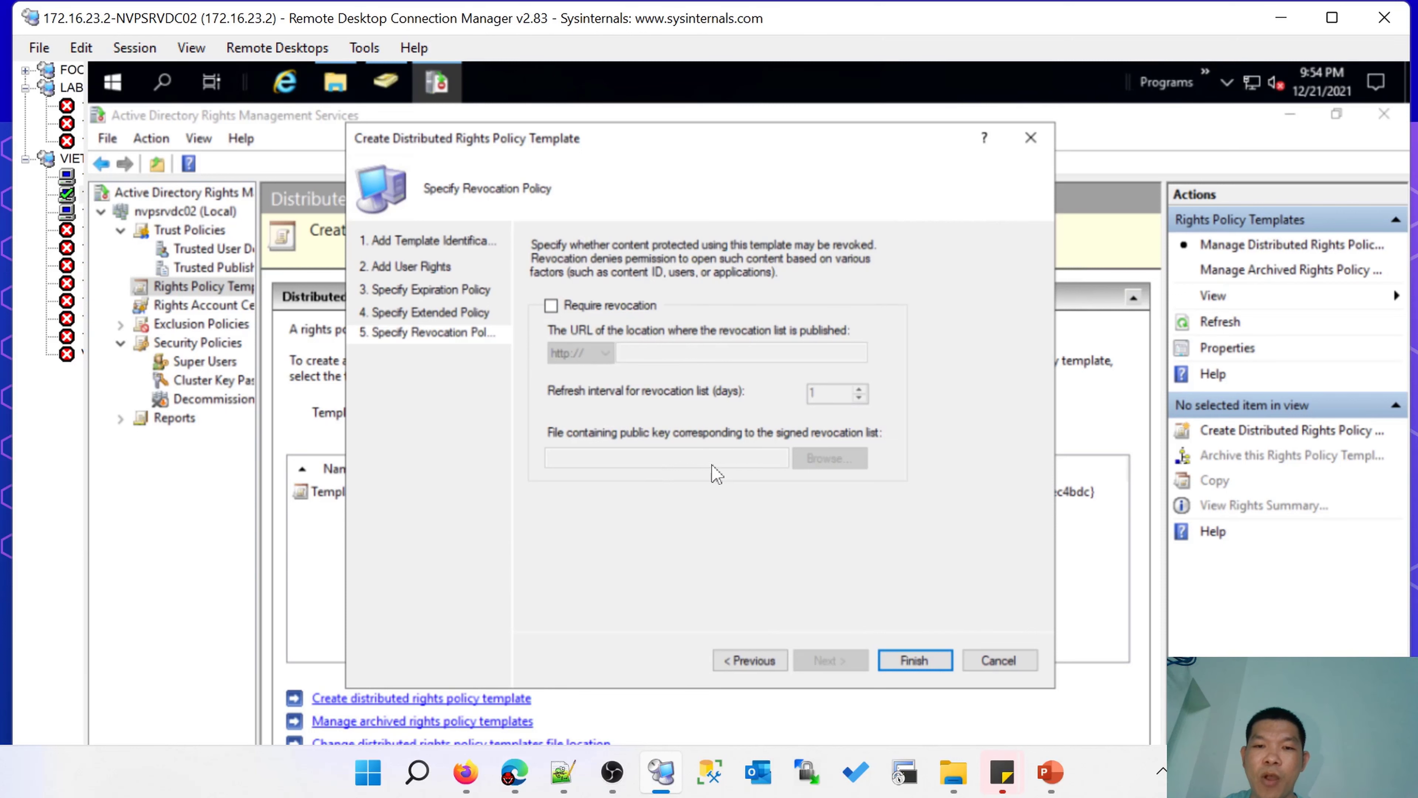
Finish the readonly template, select it in the list, and return to the Step 7 slide.
click(908, 664)
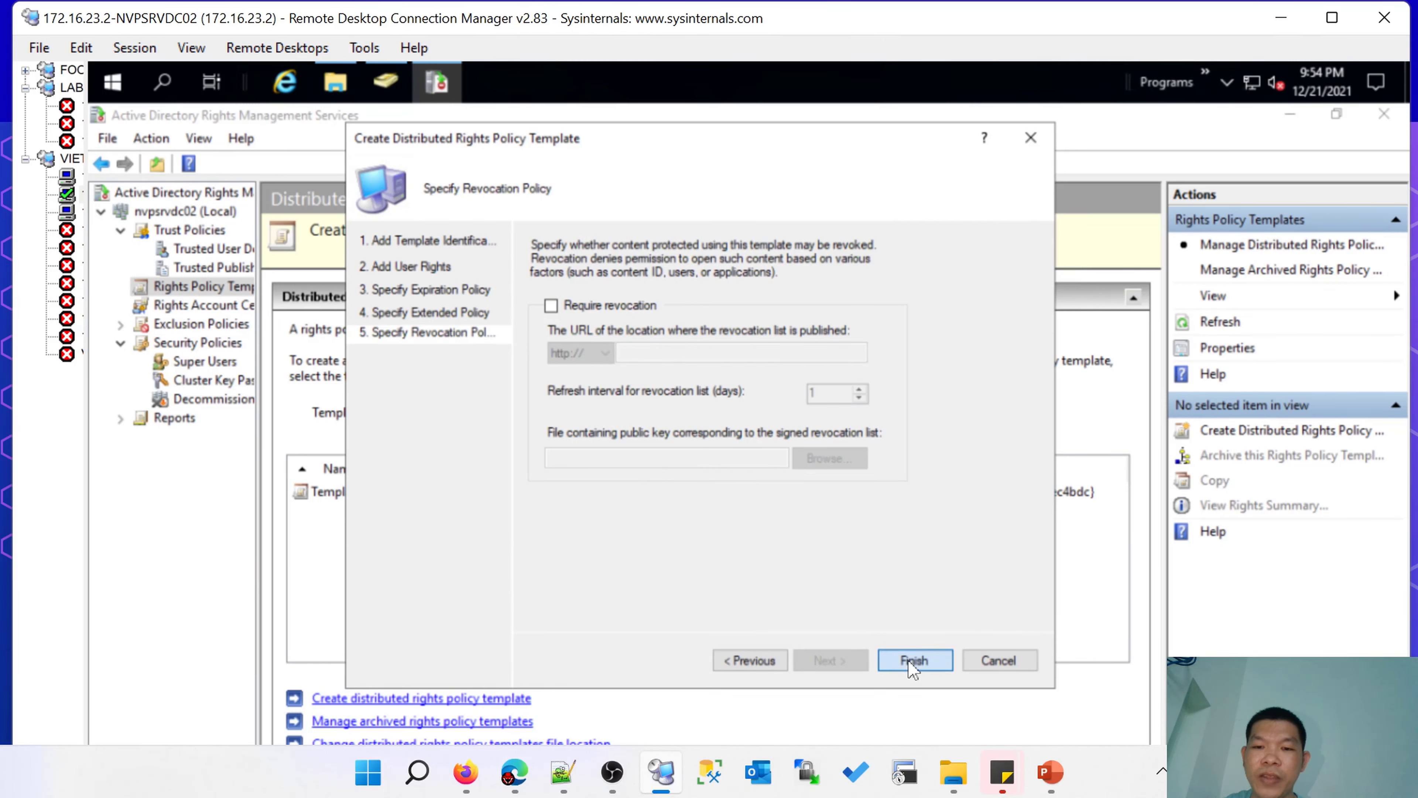
click(600, 513)
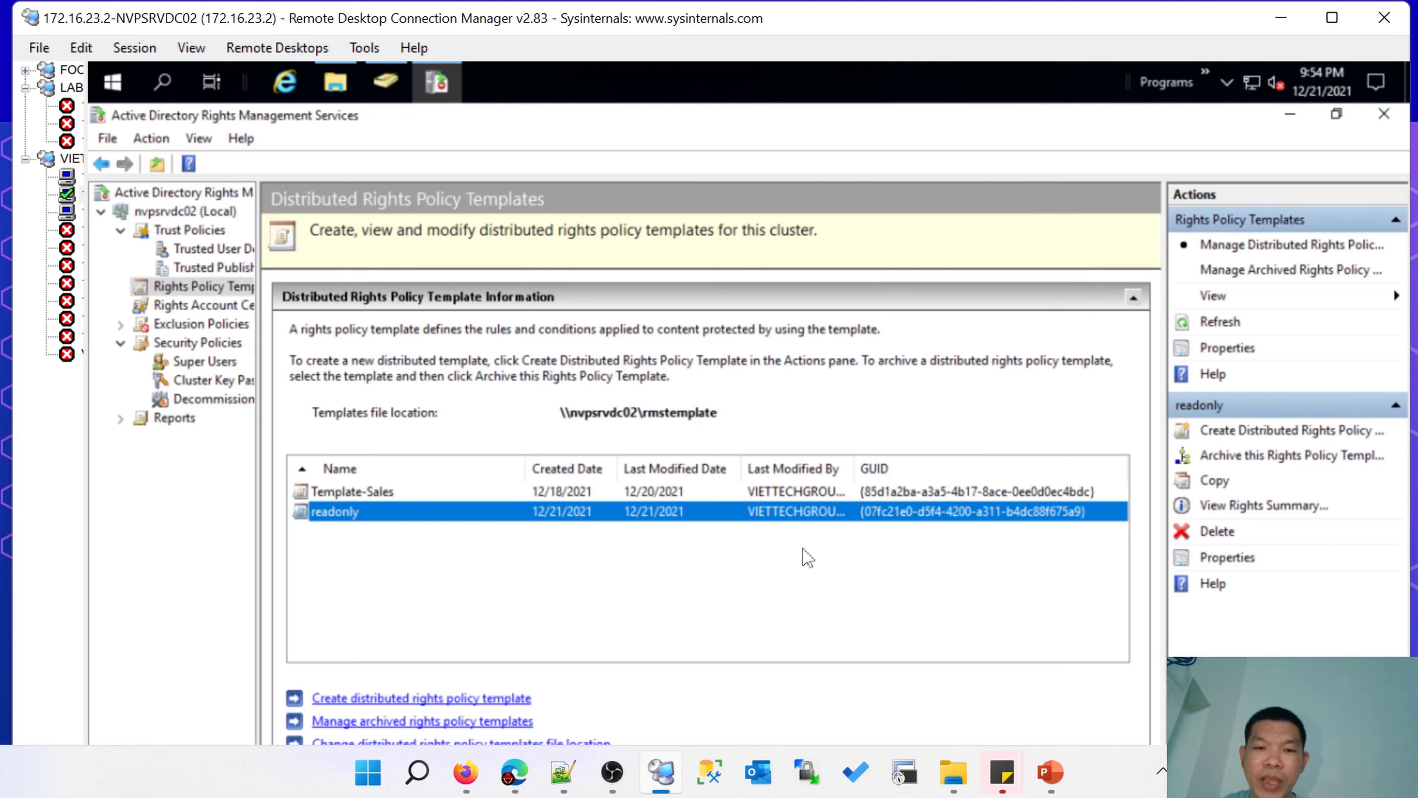
key(alt+Tab)
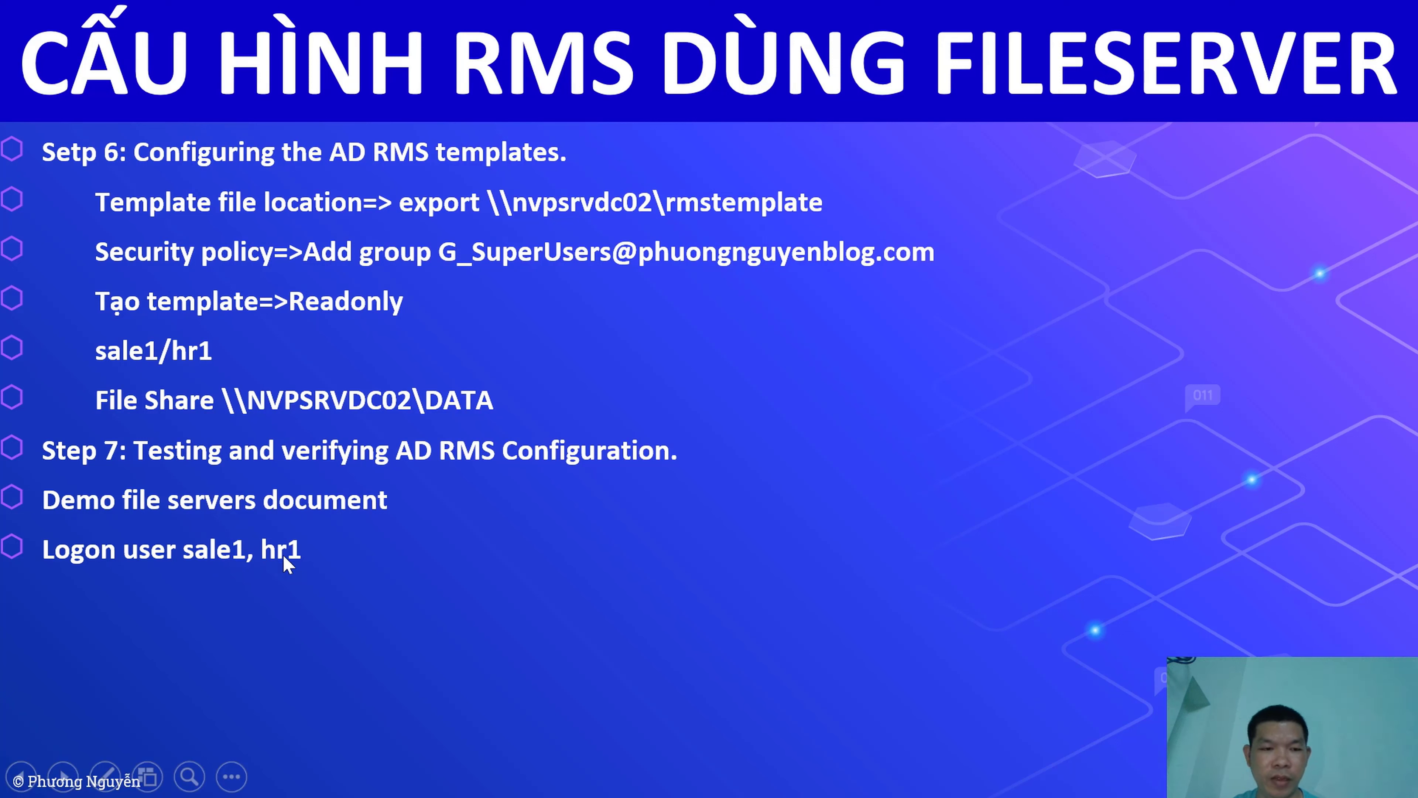
Return to the NVPSRVDC02 session and open the Template-Sales properties.
key(super+d)
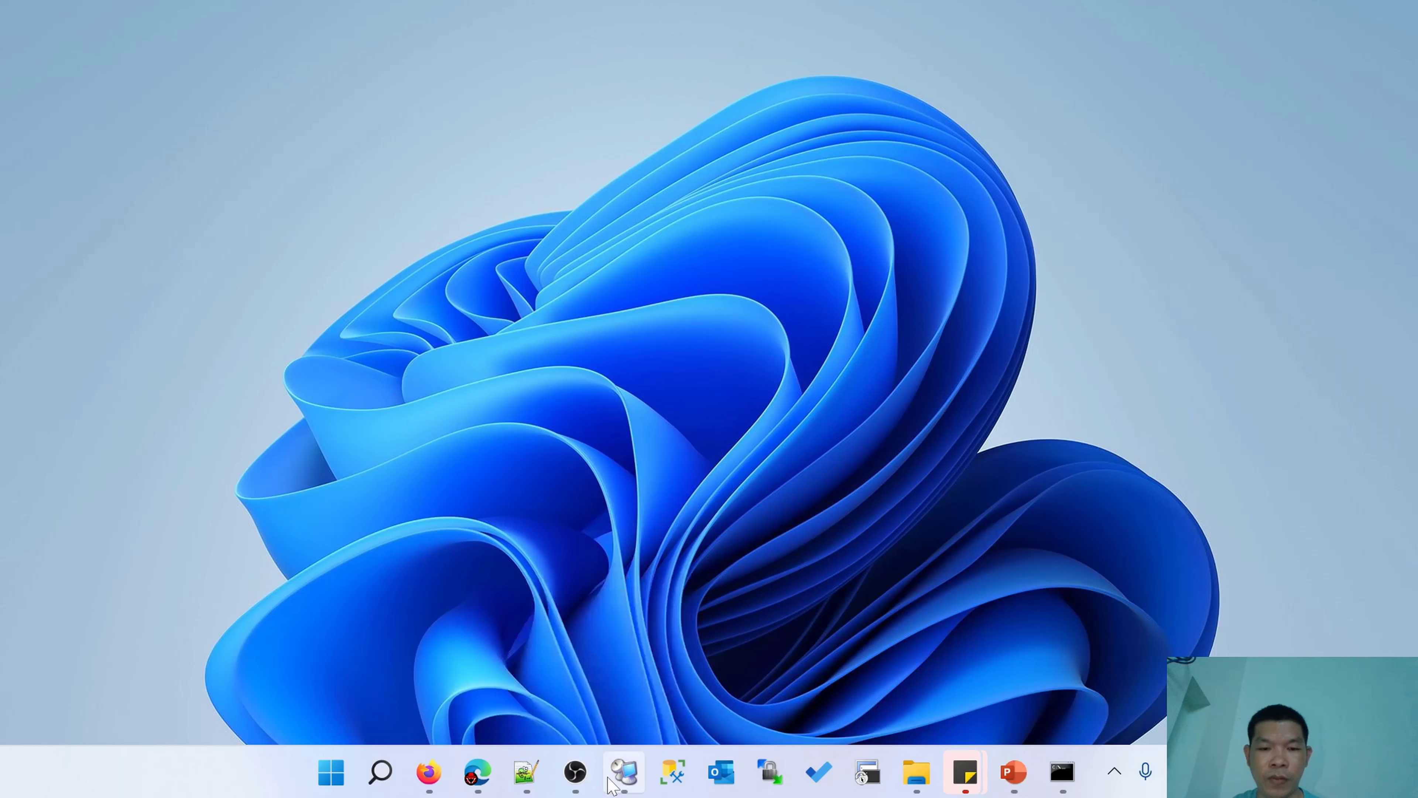
click(623, 771)
click(88, 185)
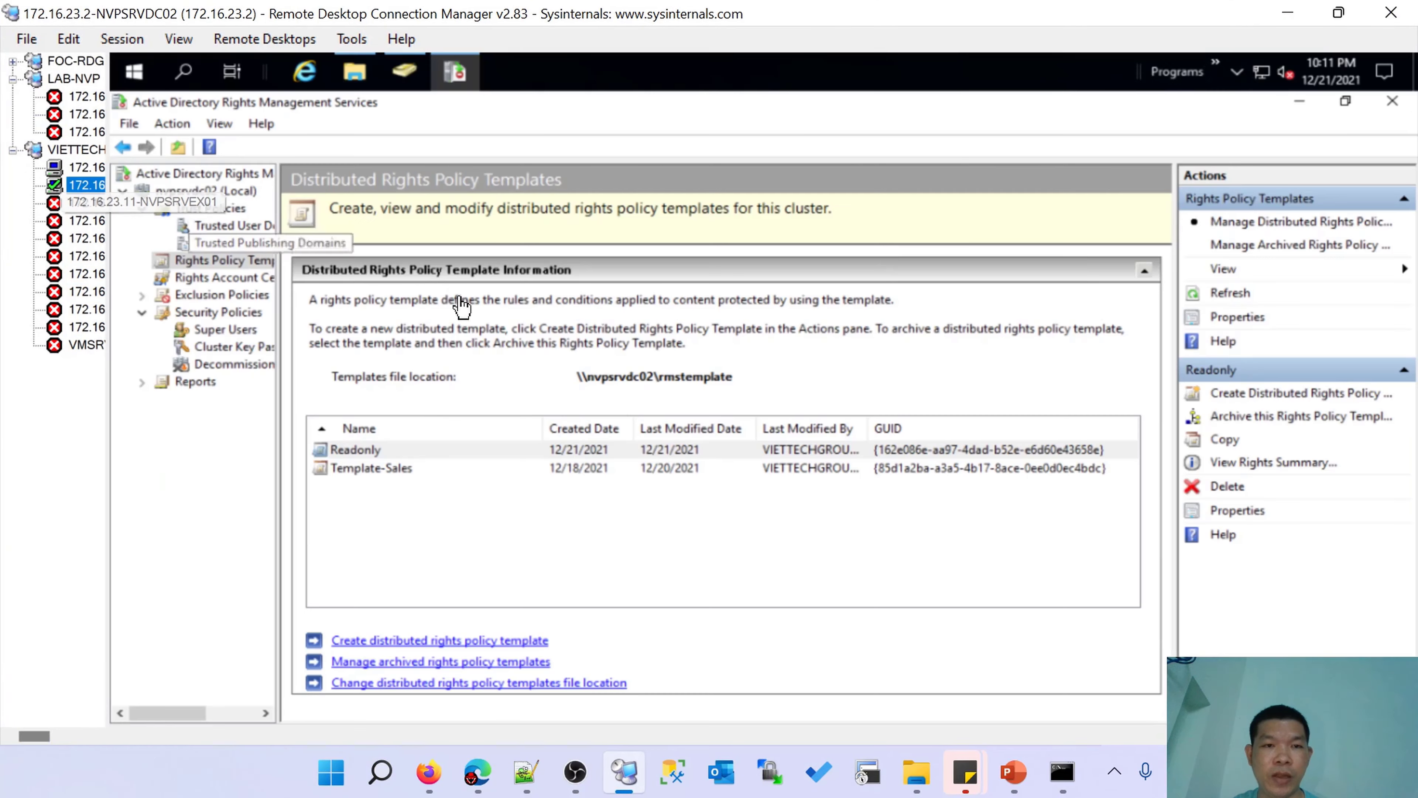
click(372, 467)
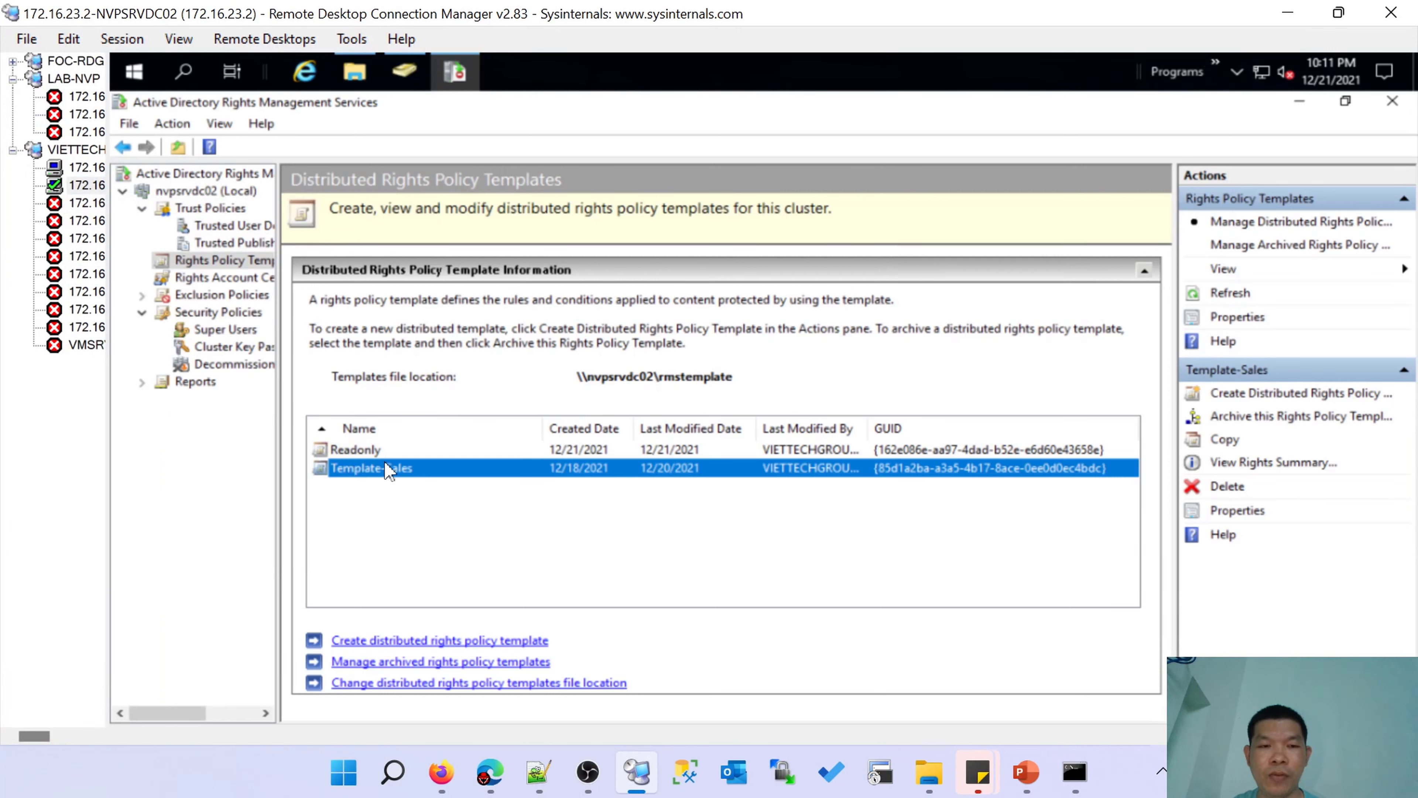
click(369, 449)
double_click(368, 468)
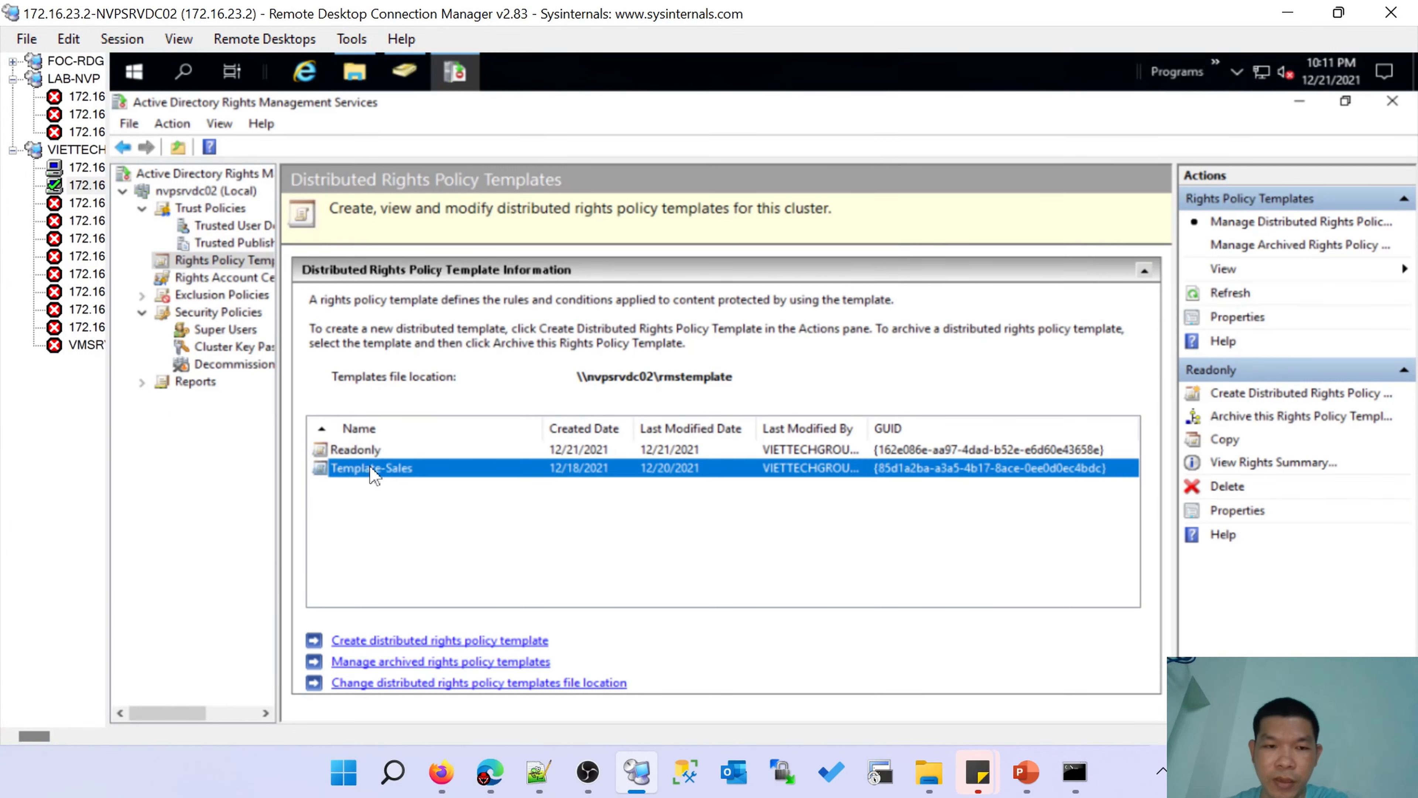
Review each user's rights under User Rights, confirming HR has only View, then close.
click(842, 252)
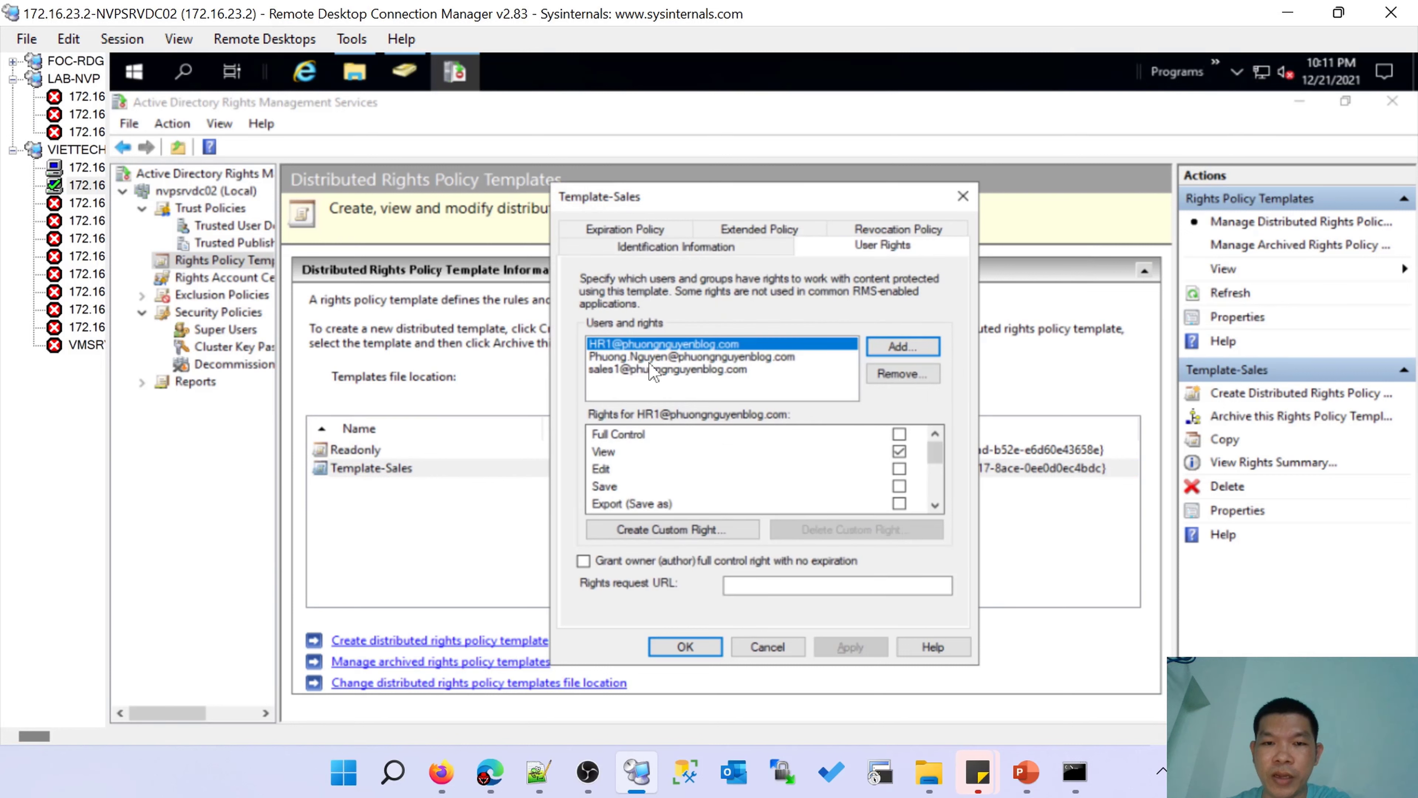
click(649, 361)
click(665, 368)
click(714, 357)
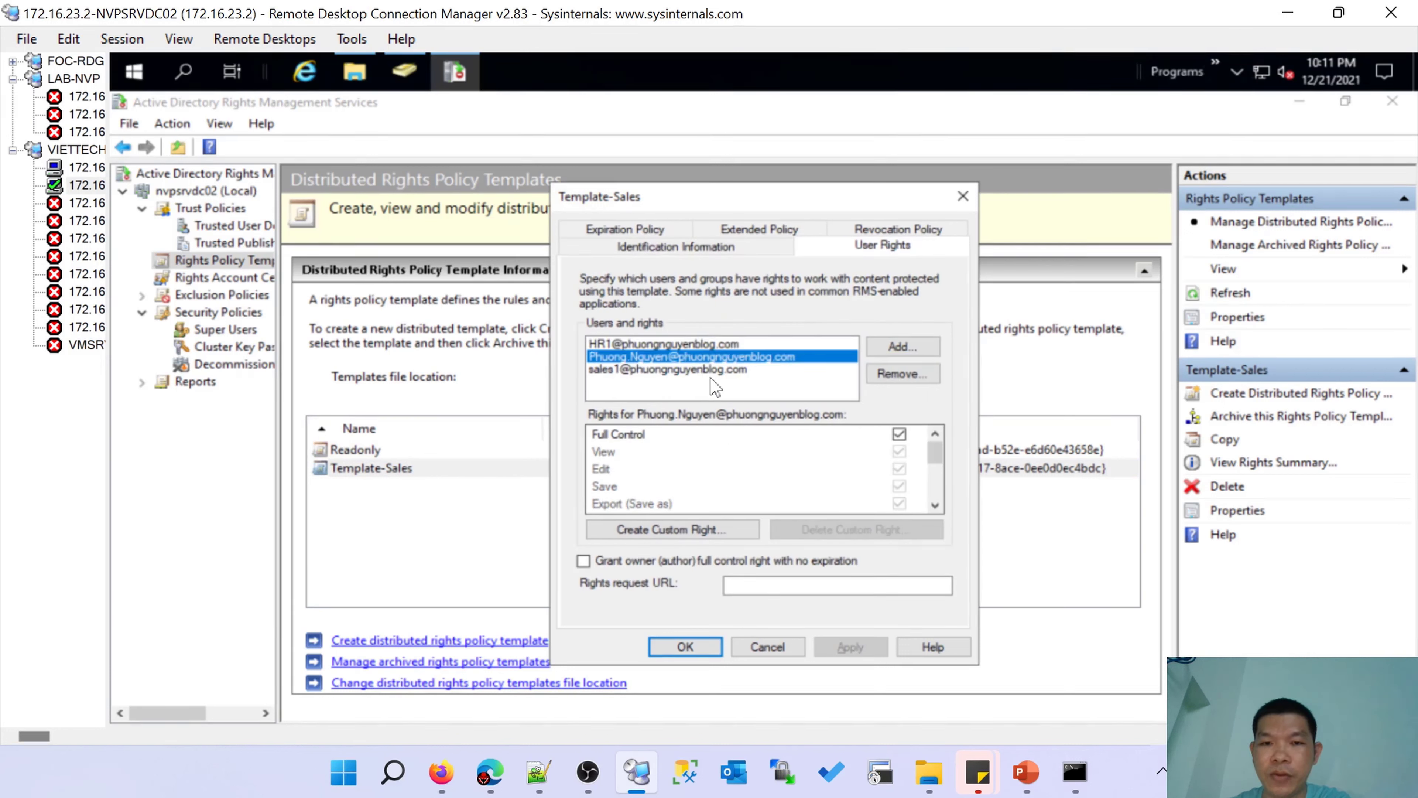
click(717, 370)
click(715, 344)
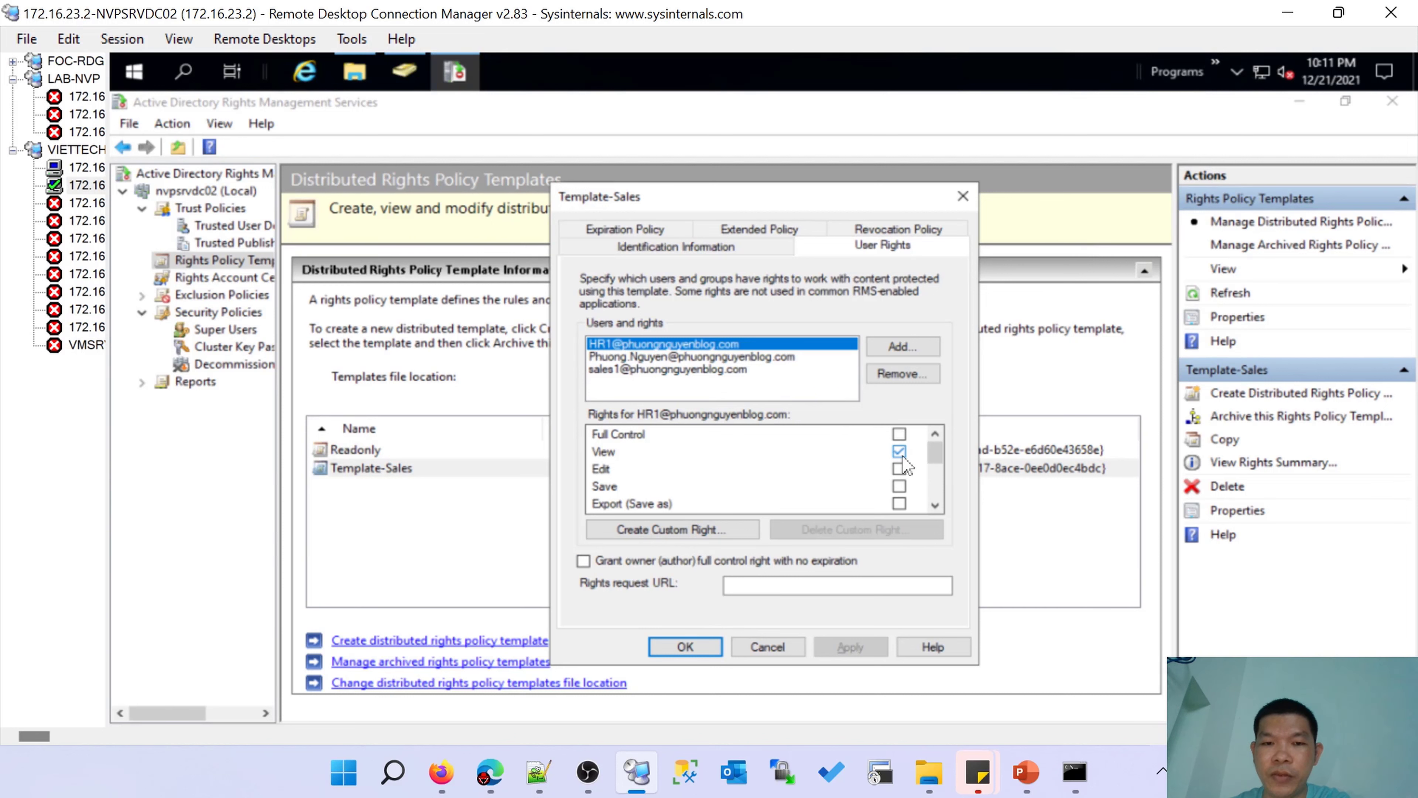
click(685, 648)
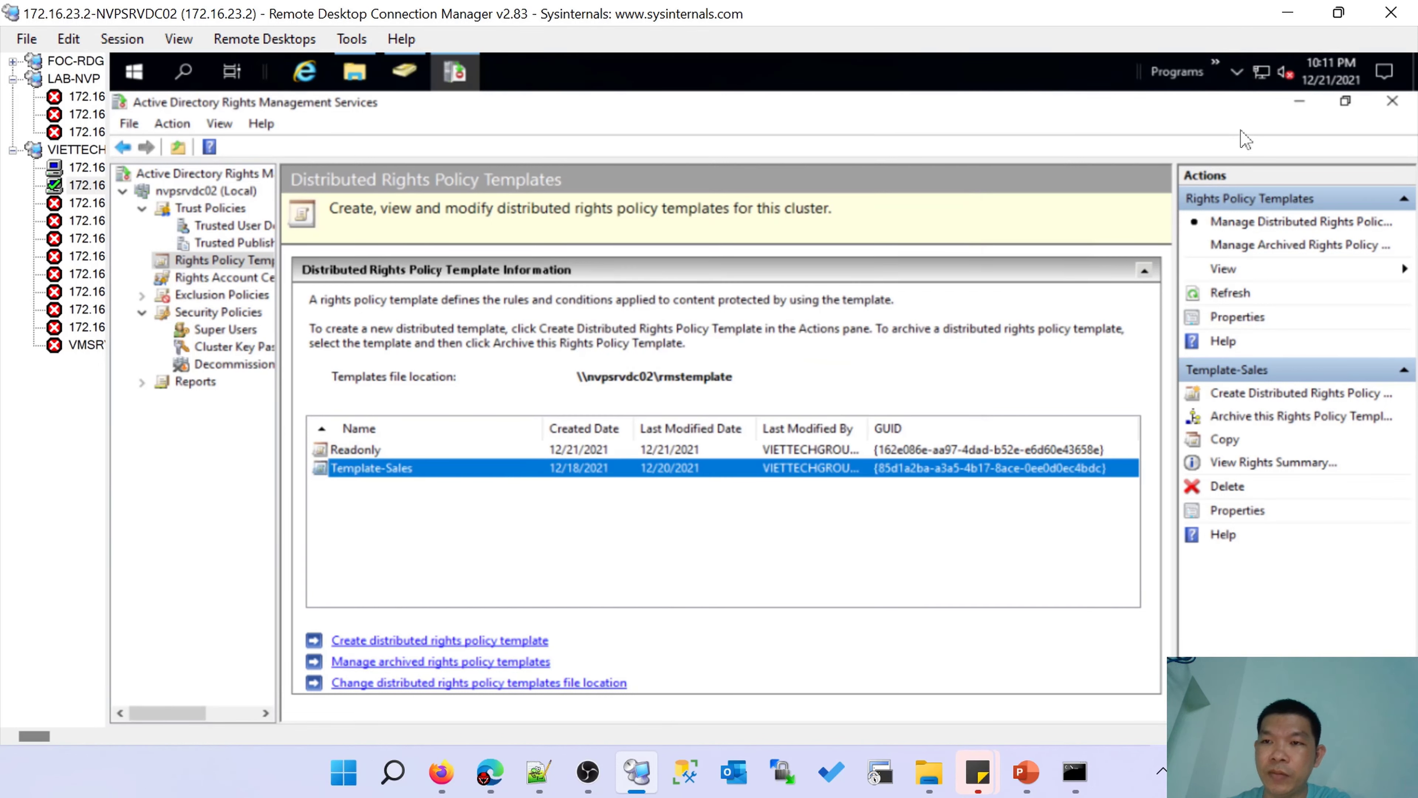
click(1300, 102)
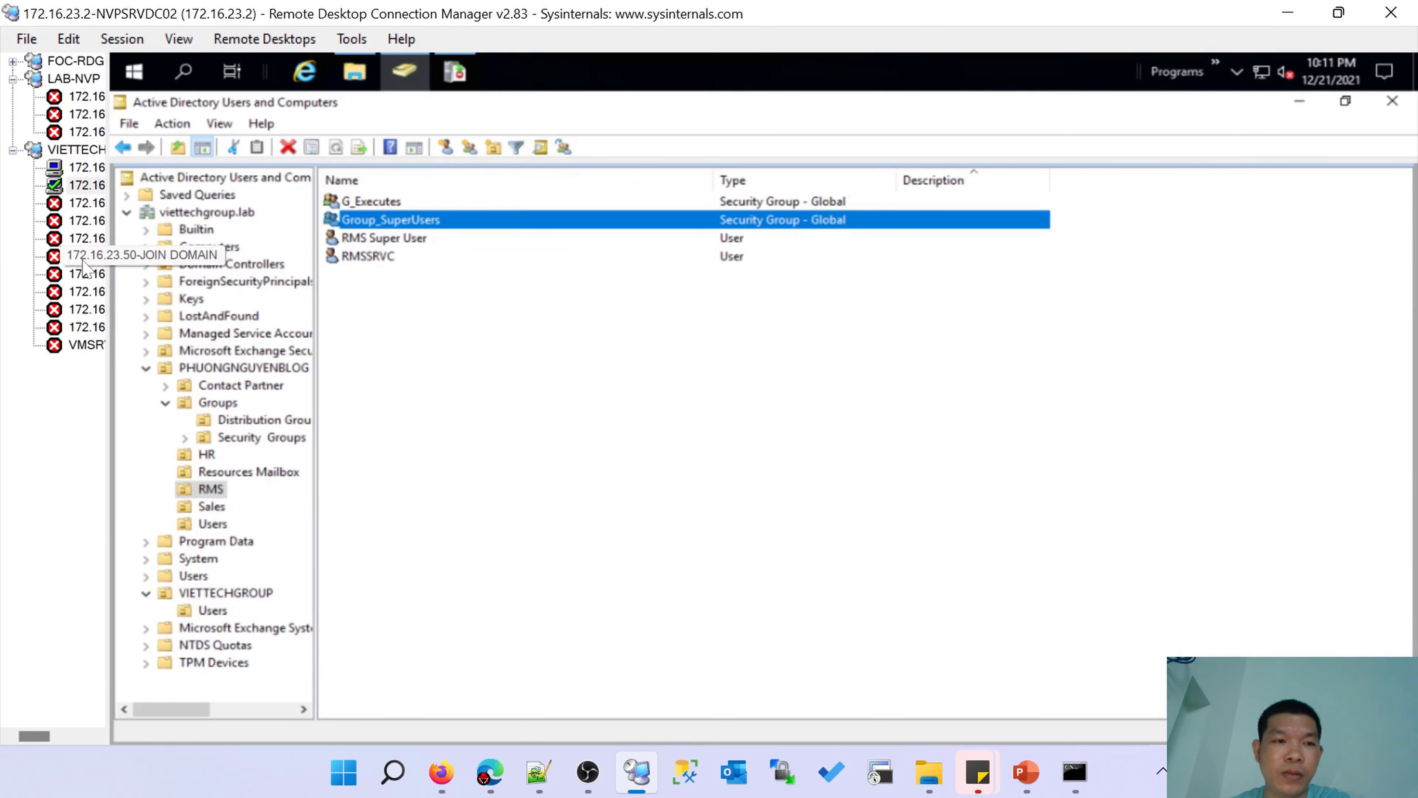
Connect to 172.16.23.51-NOT-JOIN with the sales user's password, then return to the slide show.
click(84, 274)
right_click(84, 273)
click(129, 288)
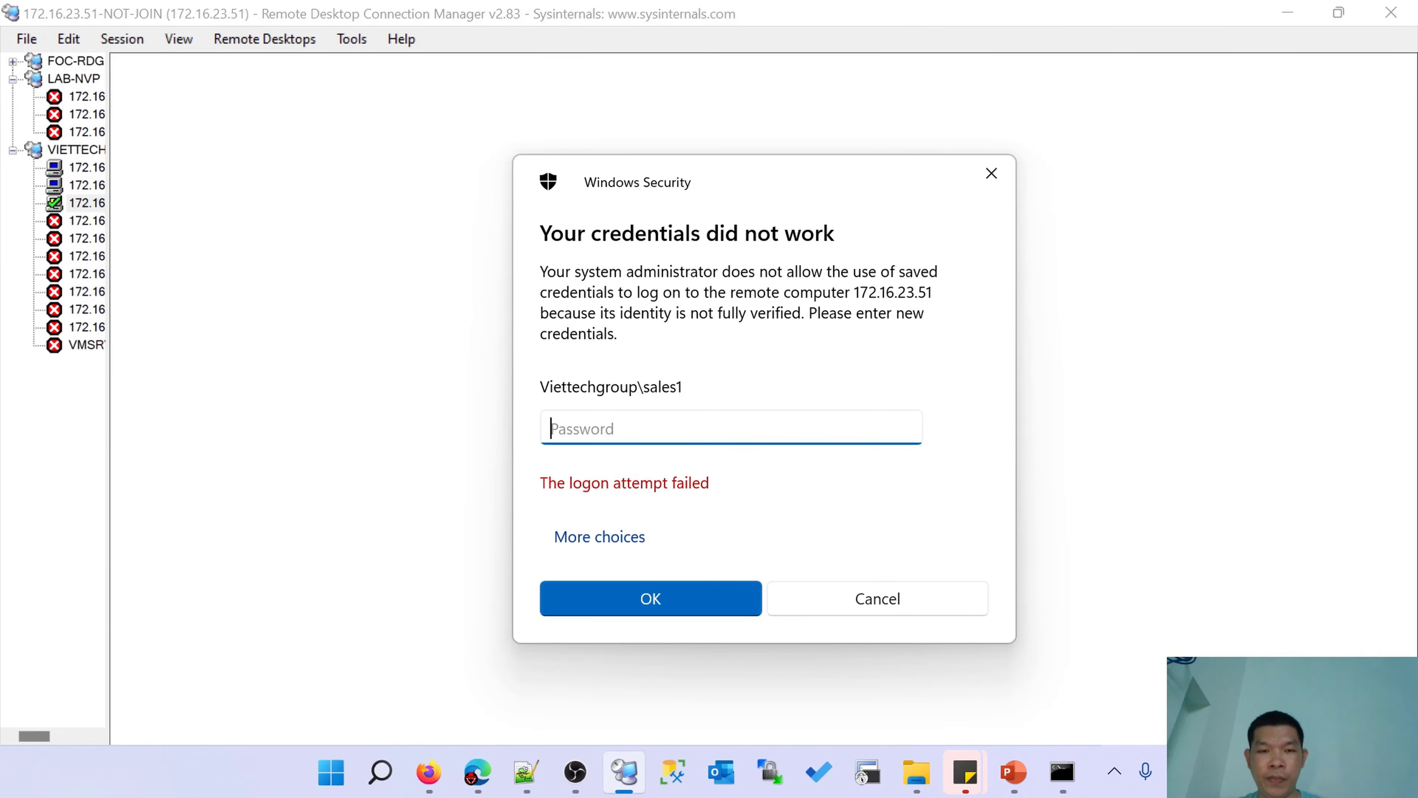
text(••)
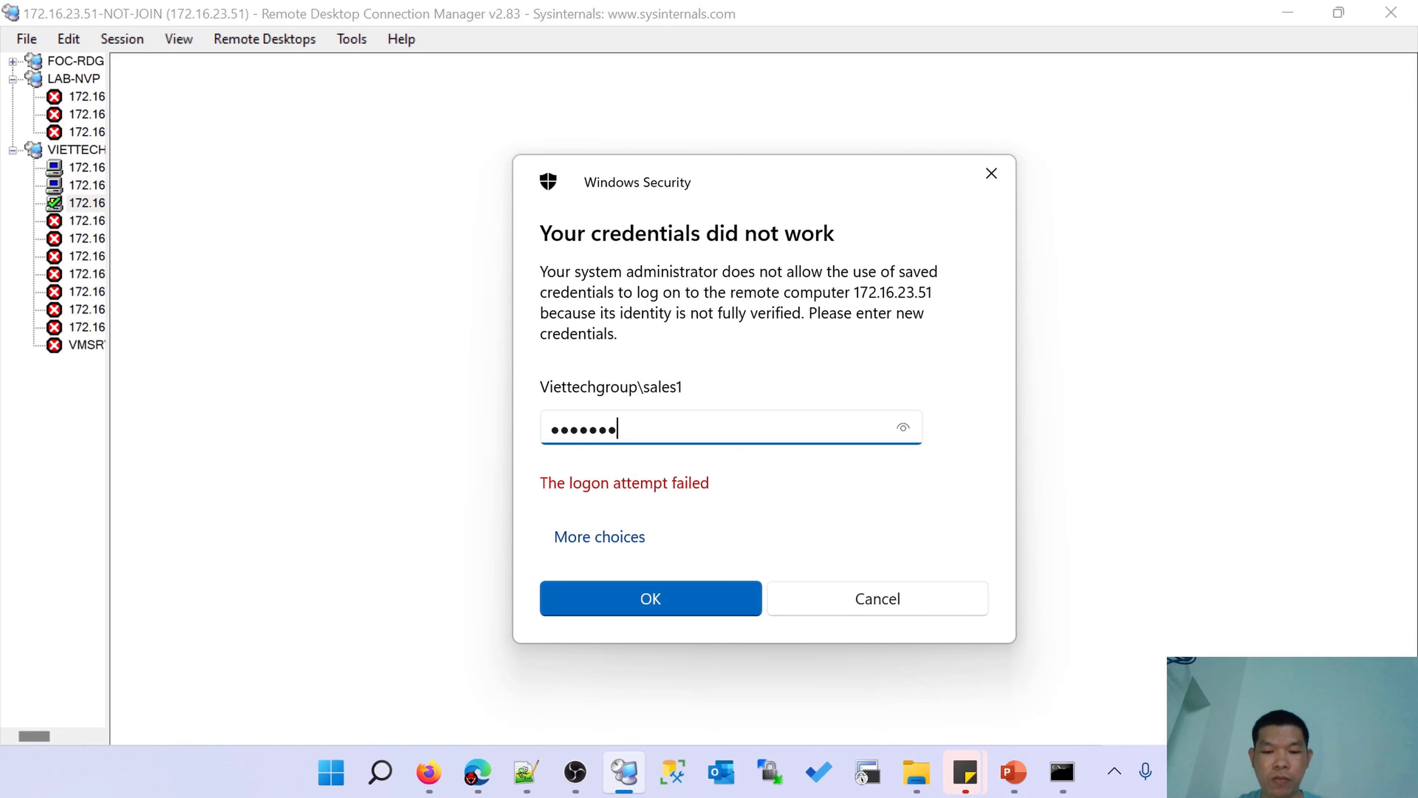
key(Return)
mouse_move(1022, 781)
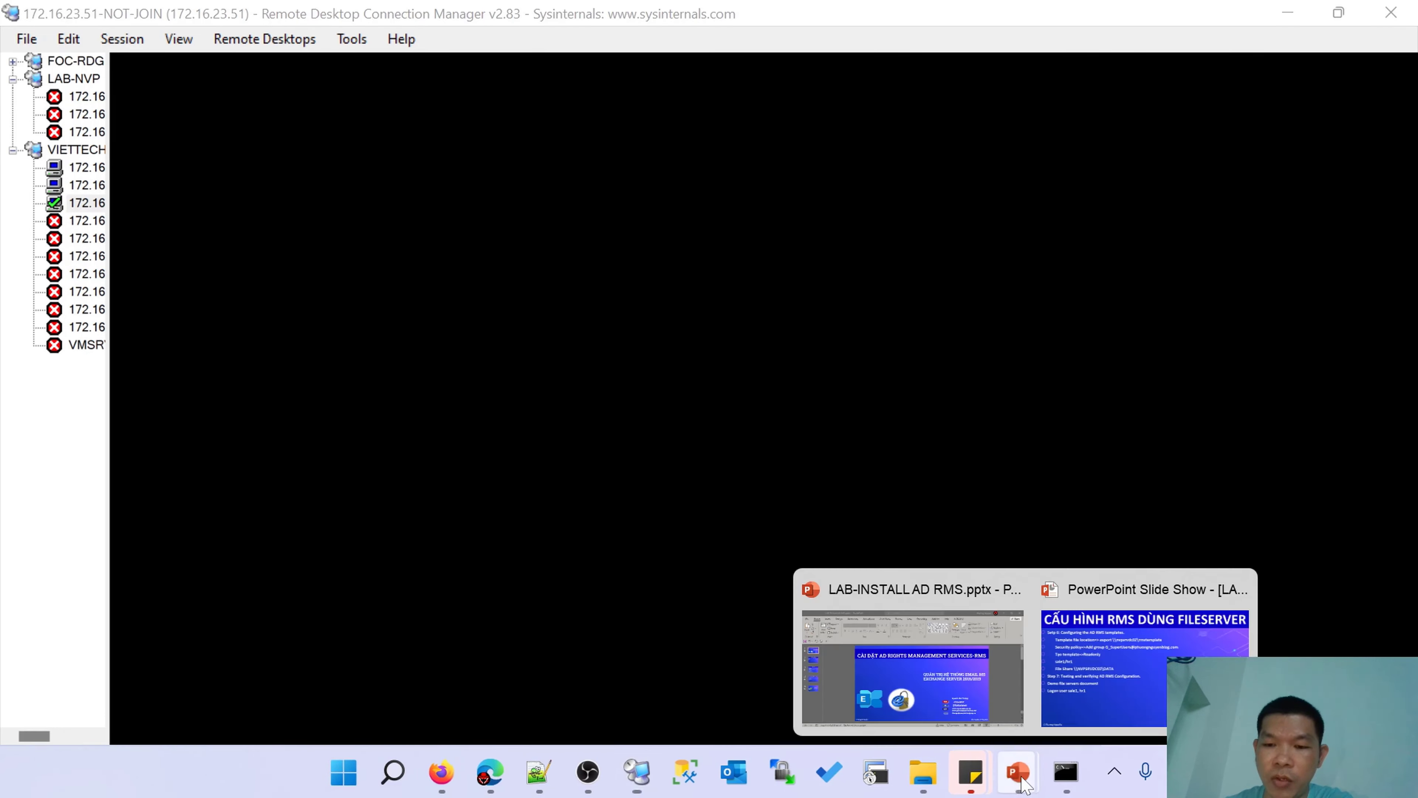
click(1128, 648)
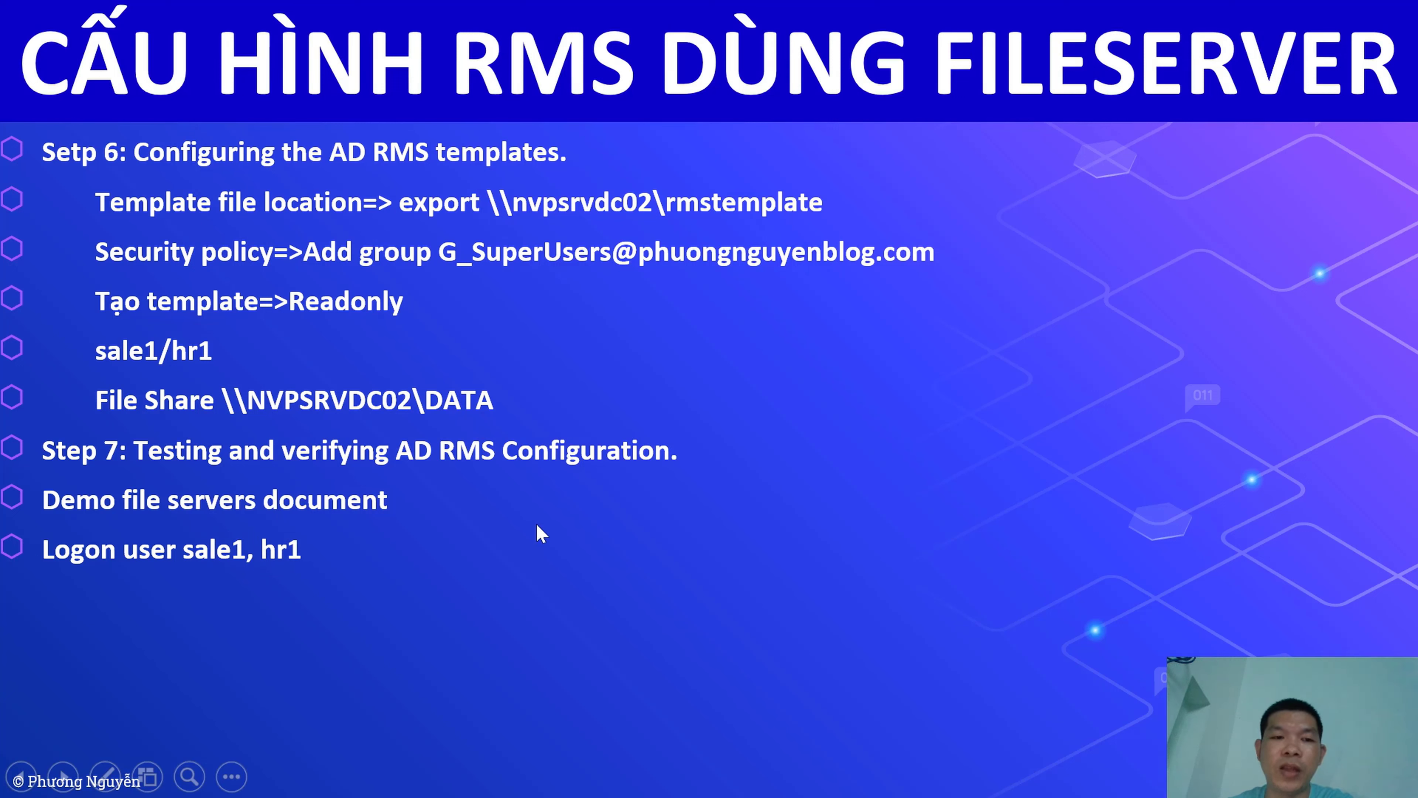
Return to the 172.16.23.51 session and refresh its desktop.
key(super+d)
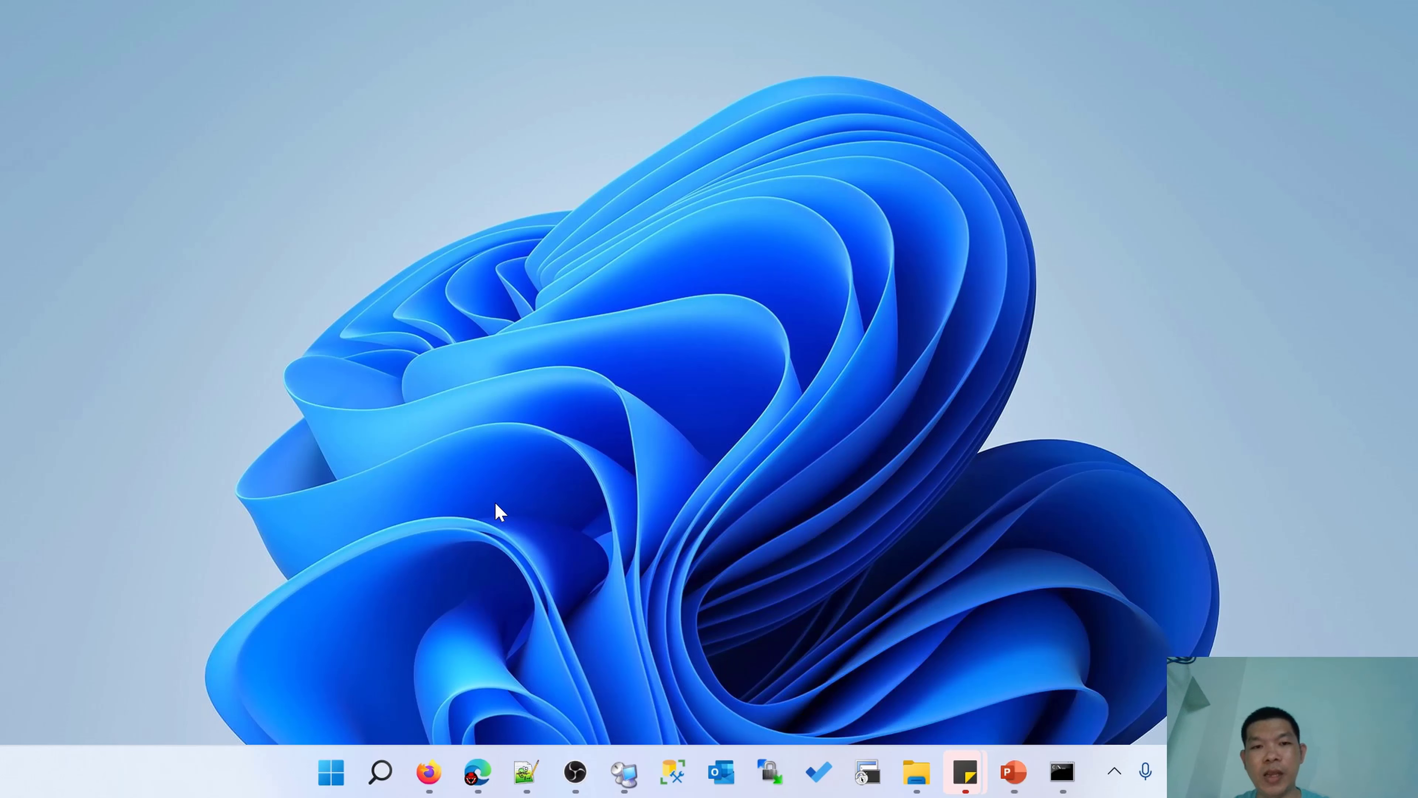
click(633, 771)
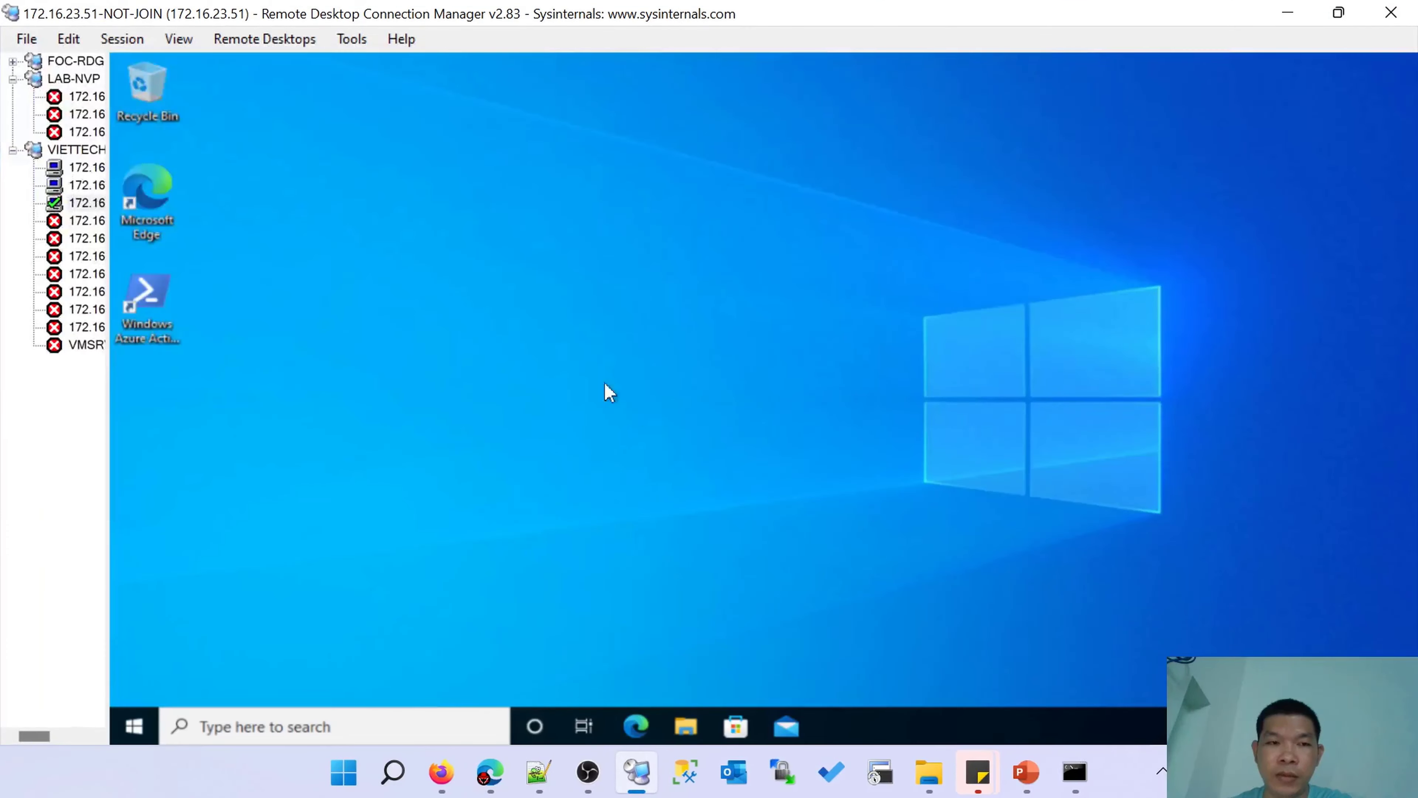
right_click(599, 223)
click(645, 280)
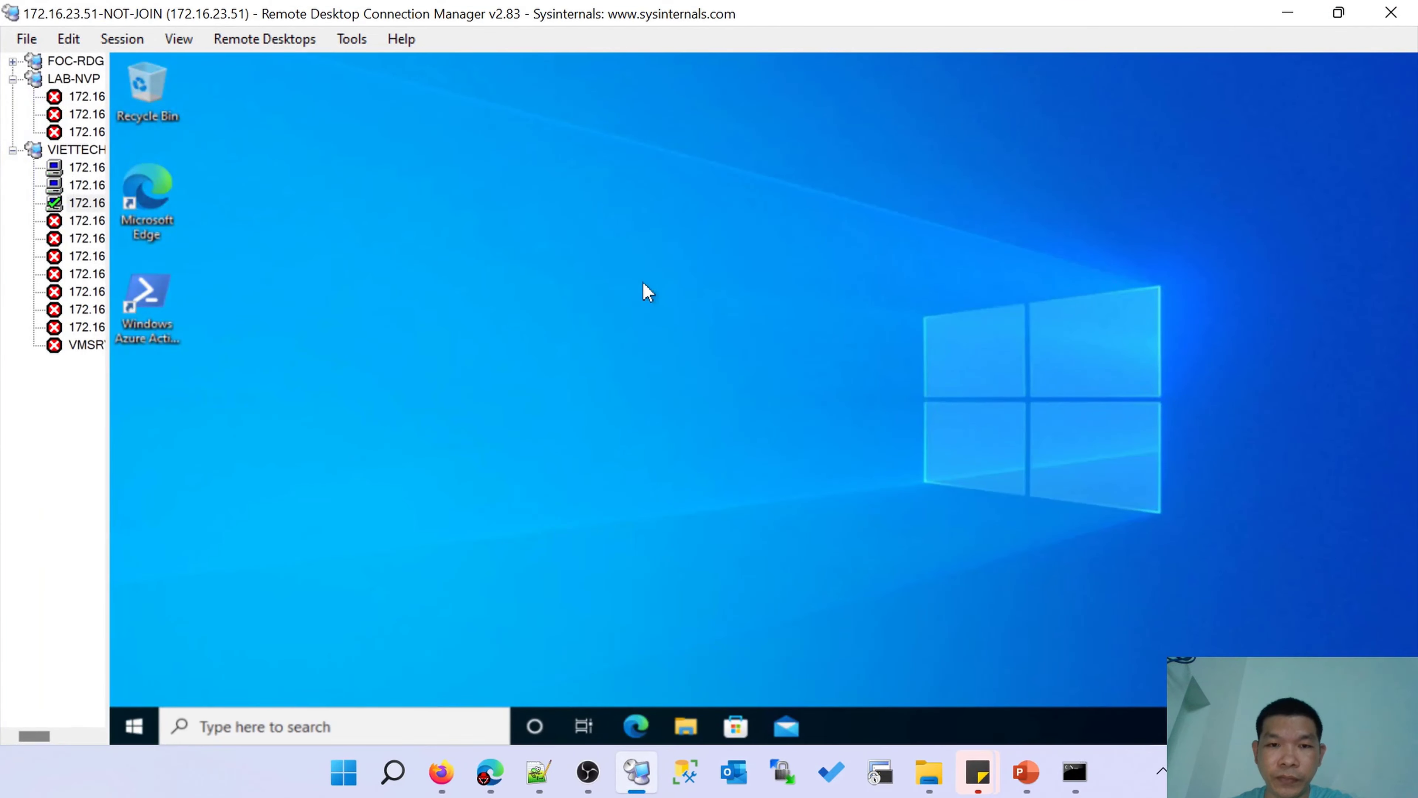
click(134, 726)
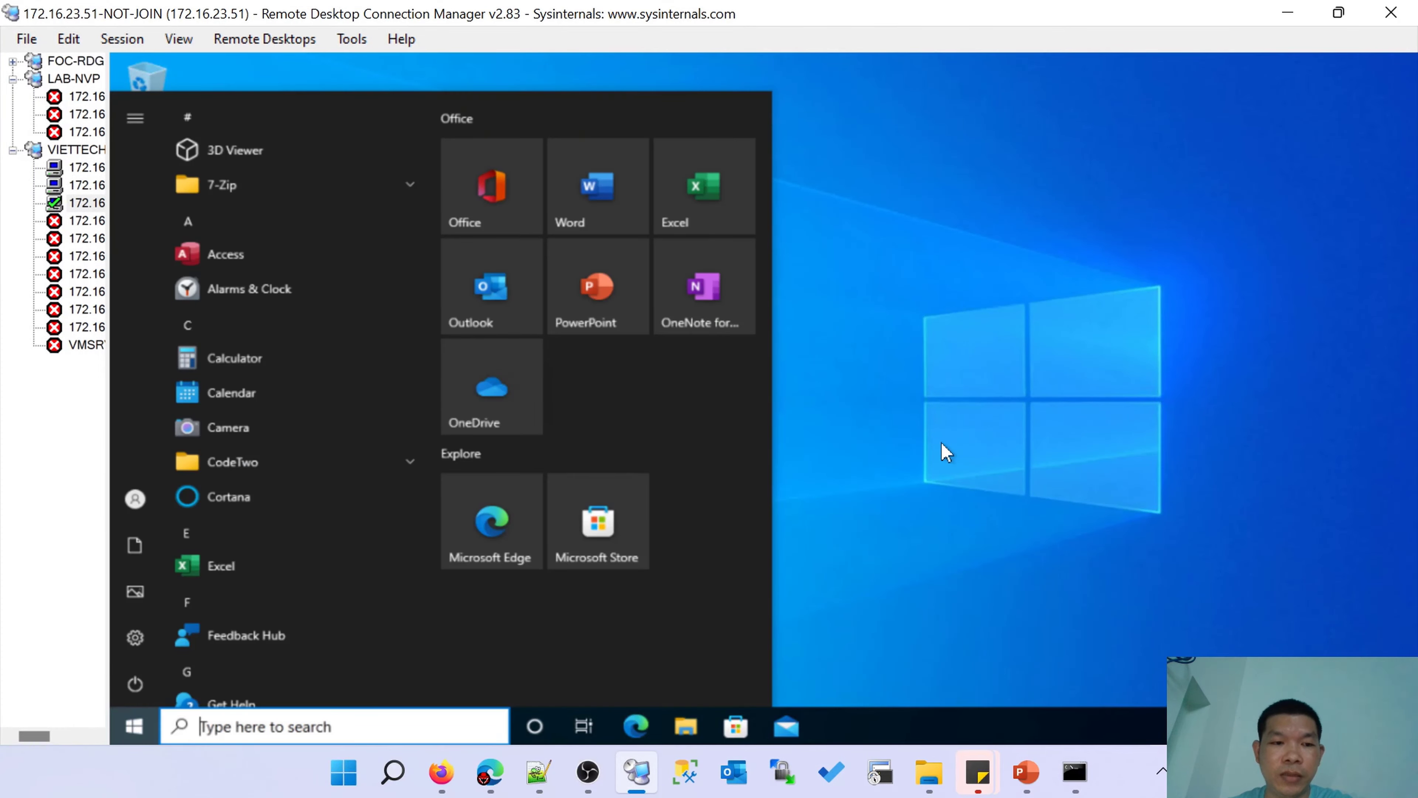
click(921, 394)
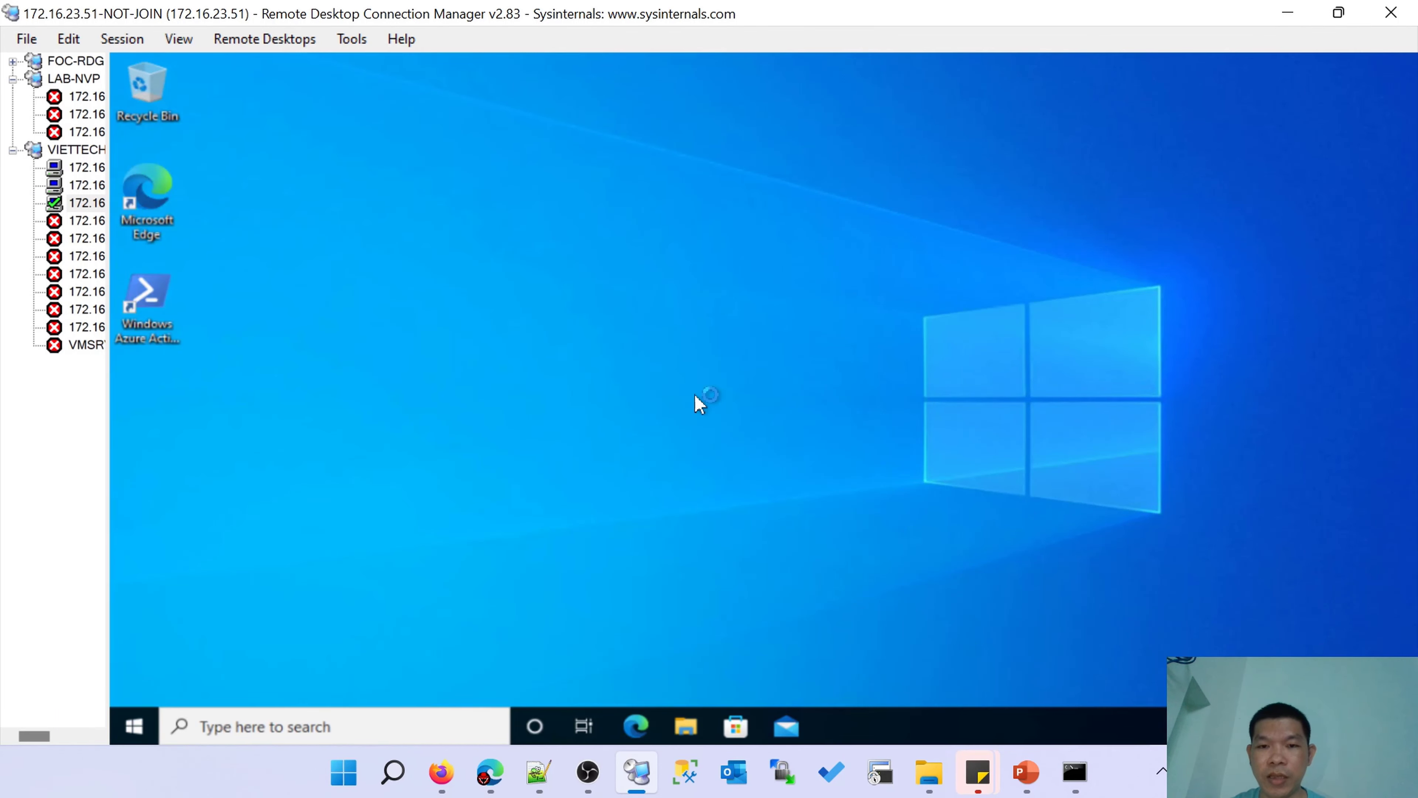
Create a new Word document on the desktop named Sales-Contract.
right_click(709, 301)
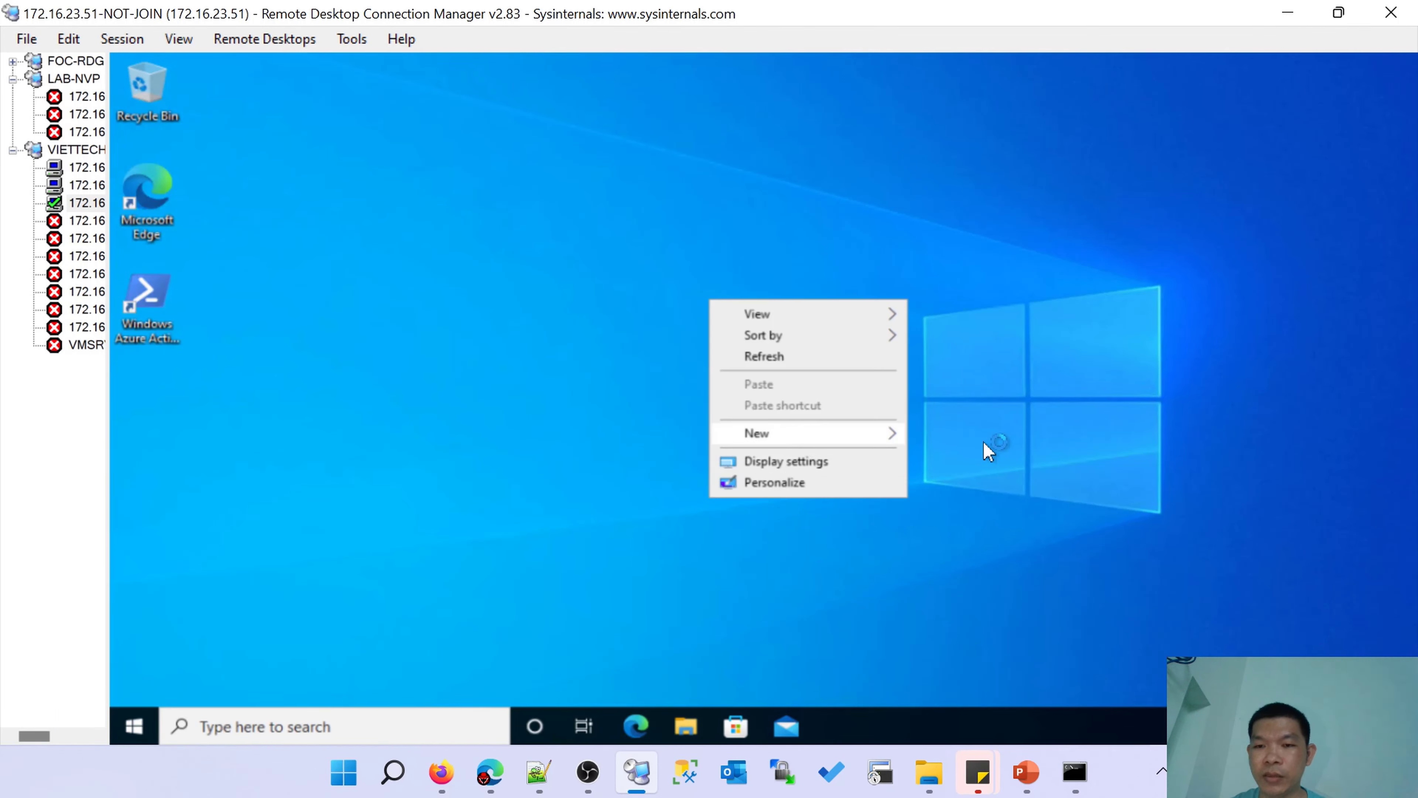
mouse_move(838, 433)
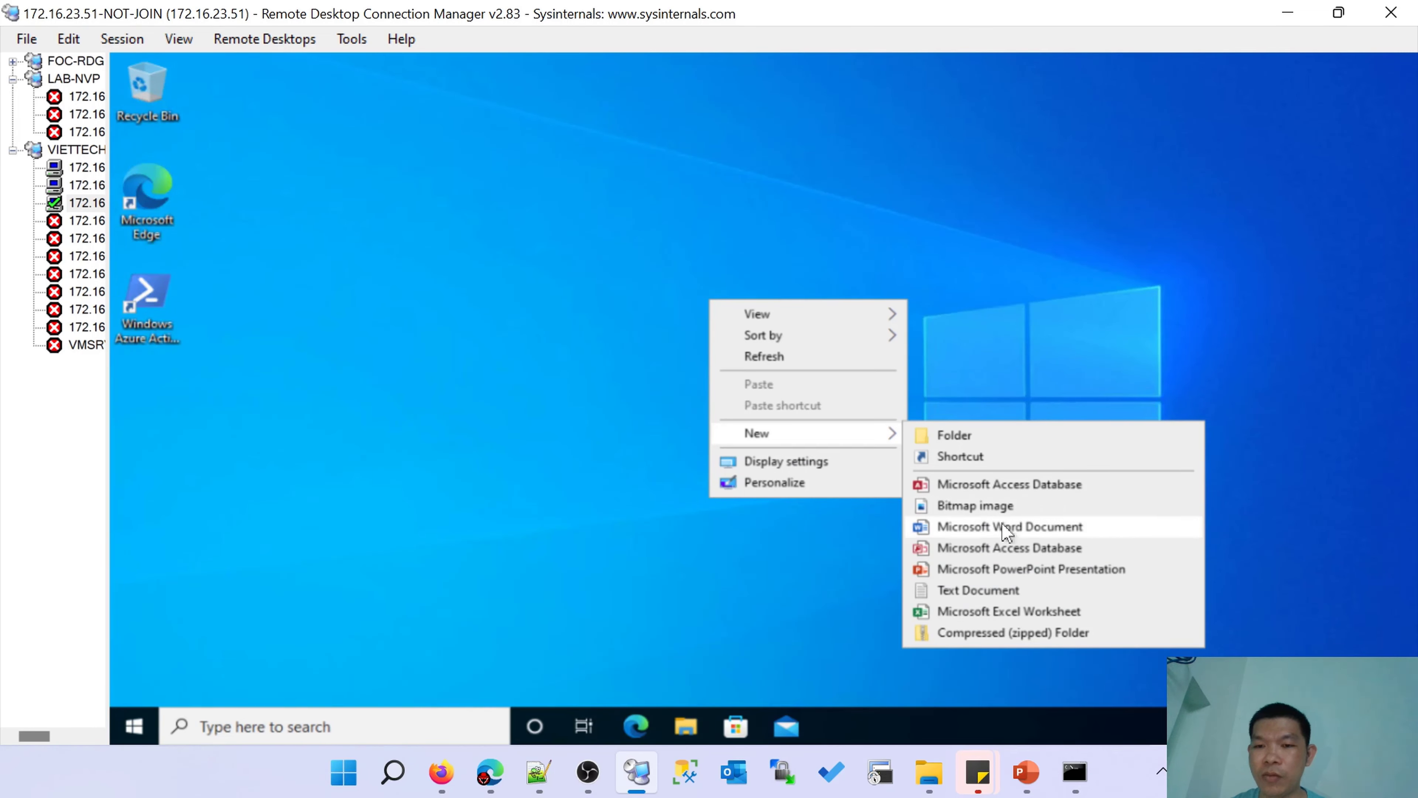
click(1005, 528)
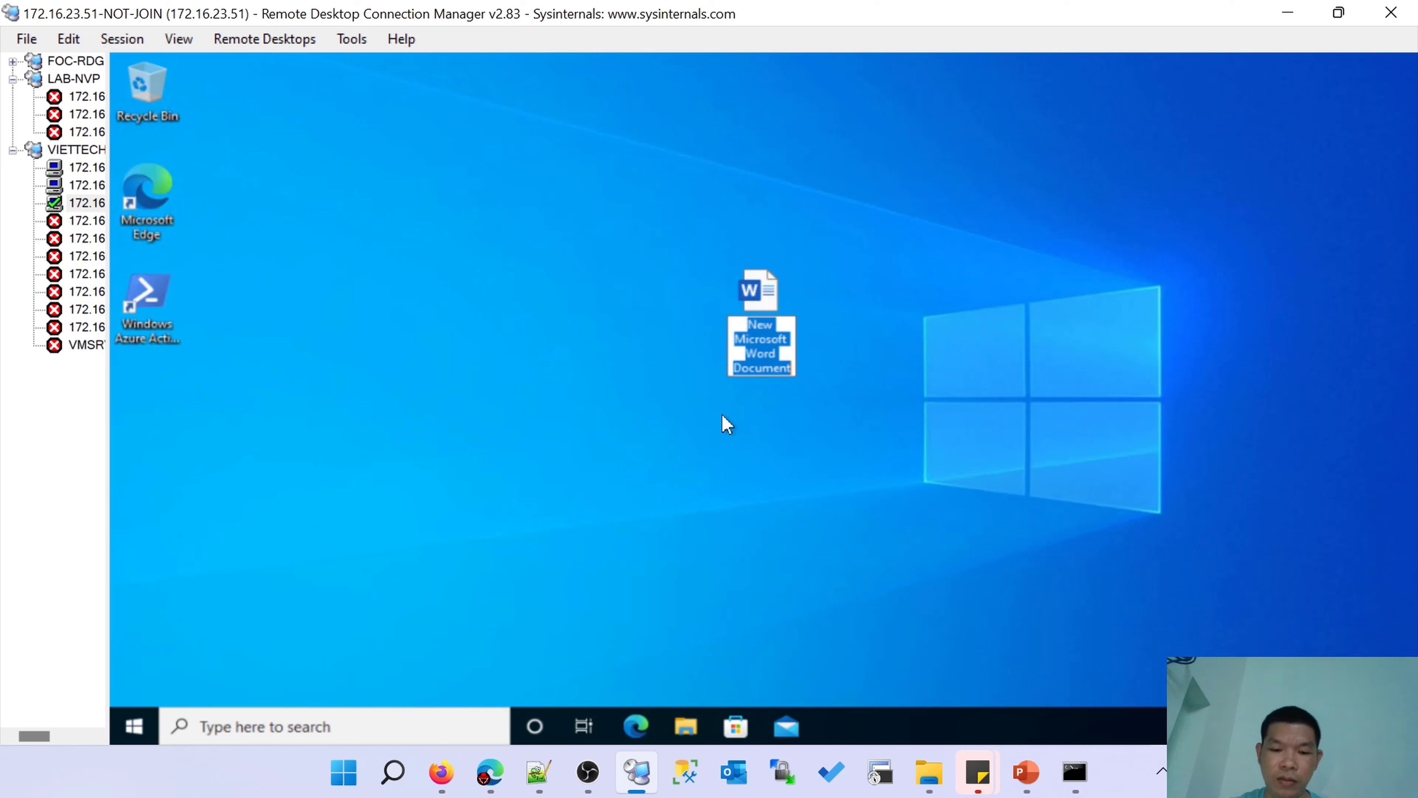
text(sales-H)
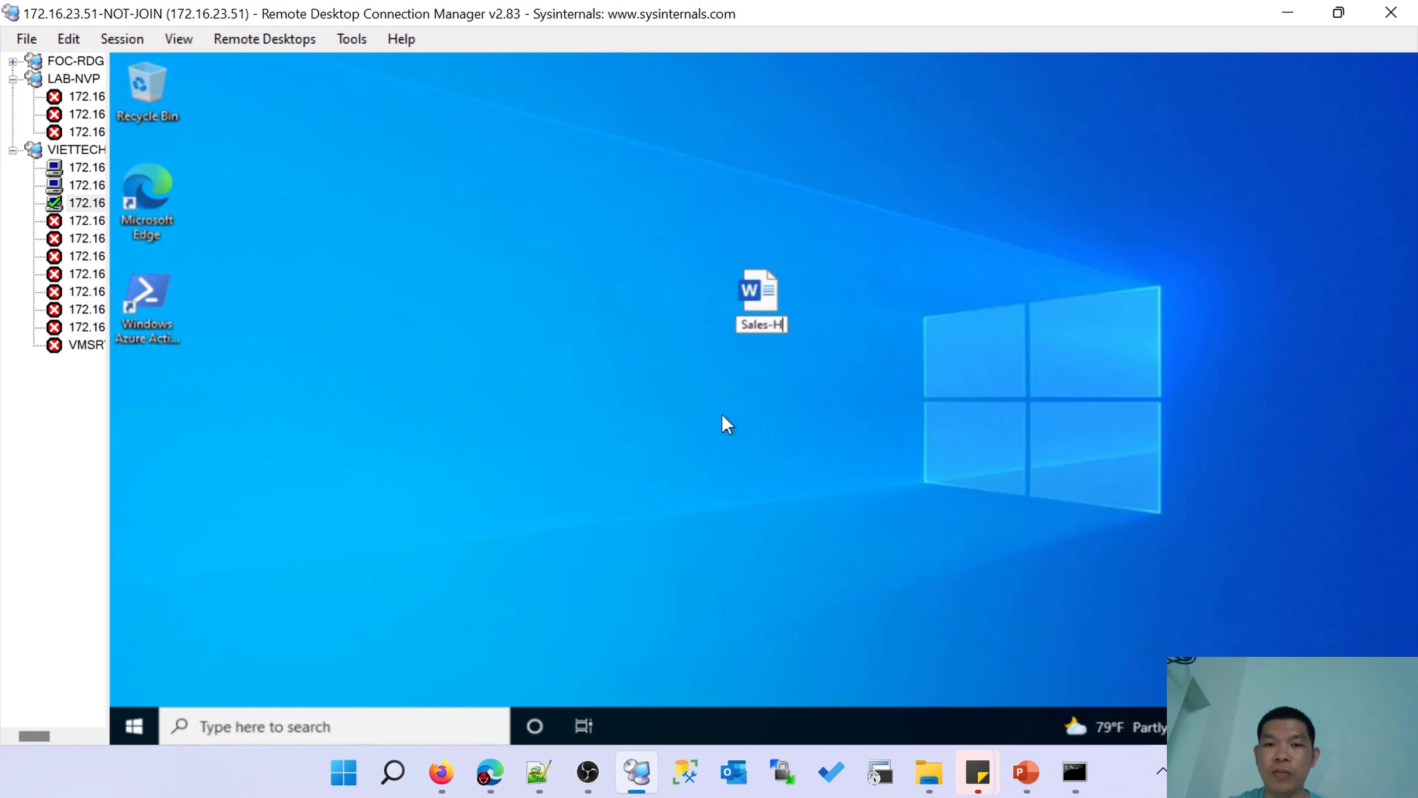
key(BackSpace)
text(CTHT)
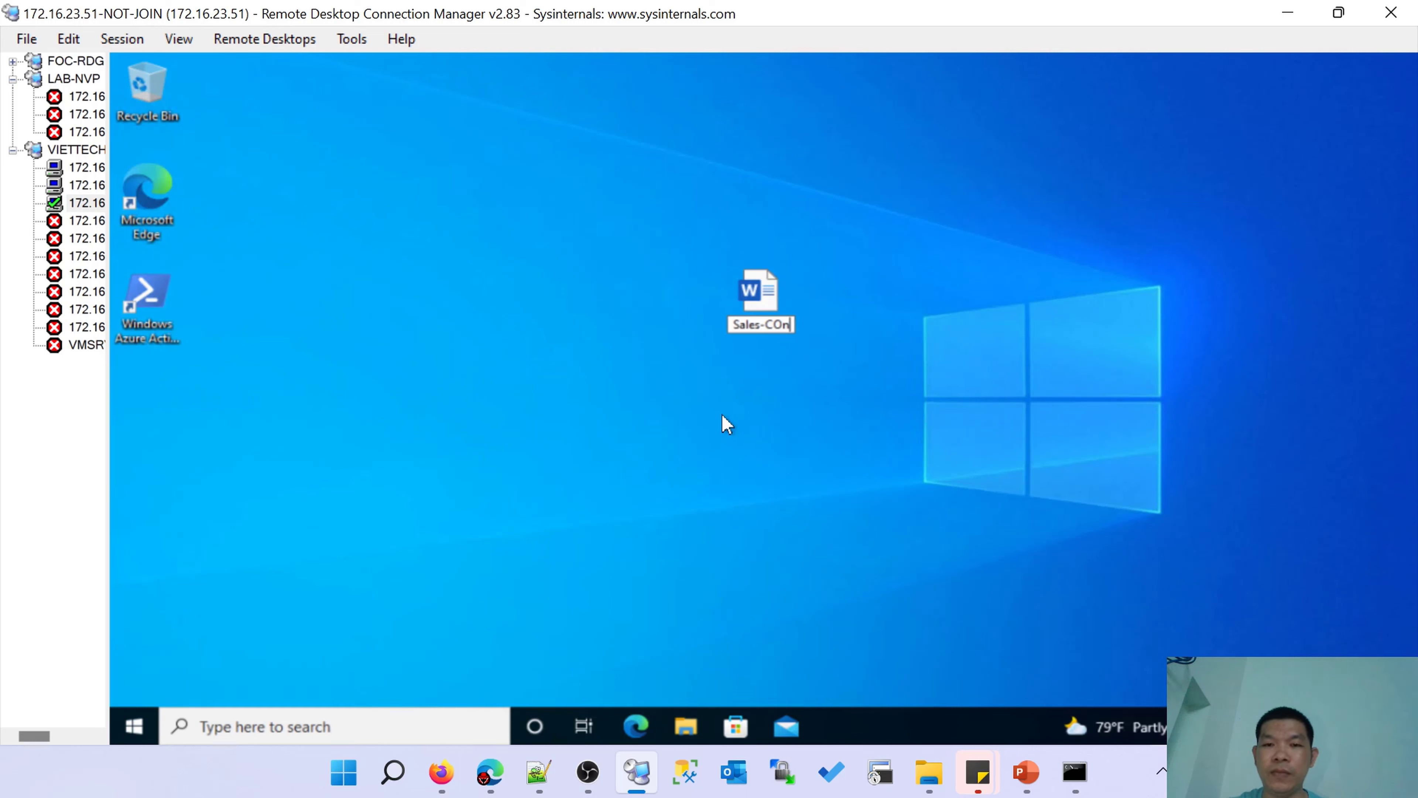
key(BackSpace)
key(BackSpace)
key(BackSpace)
text(ontract)
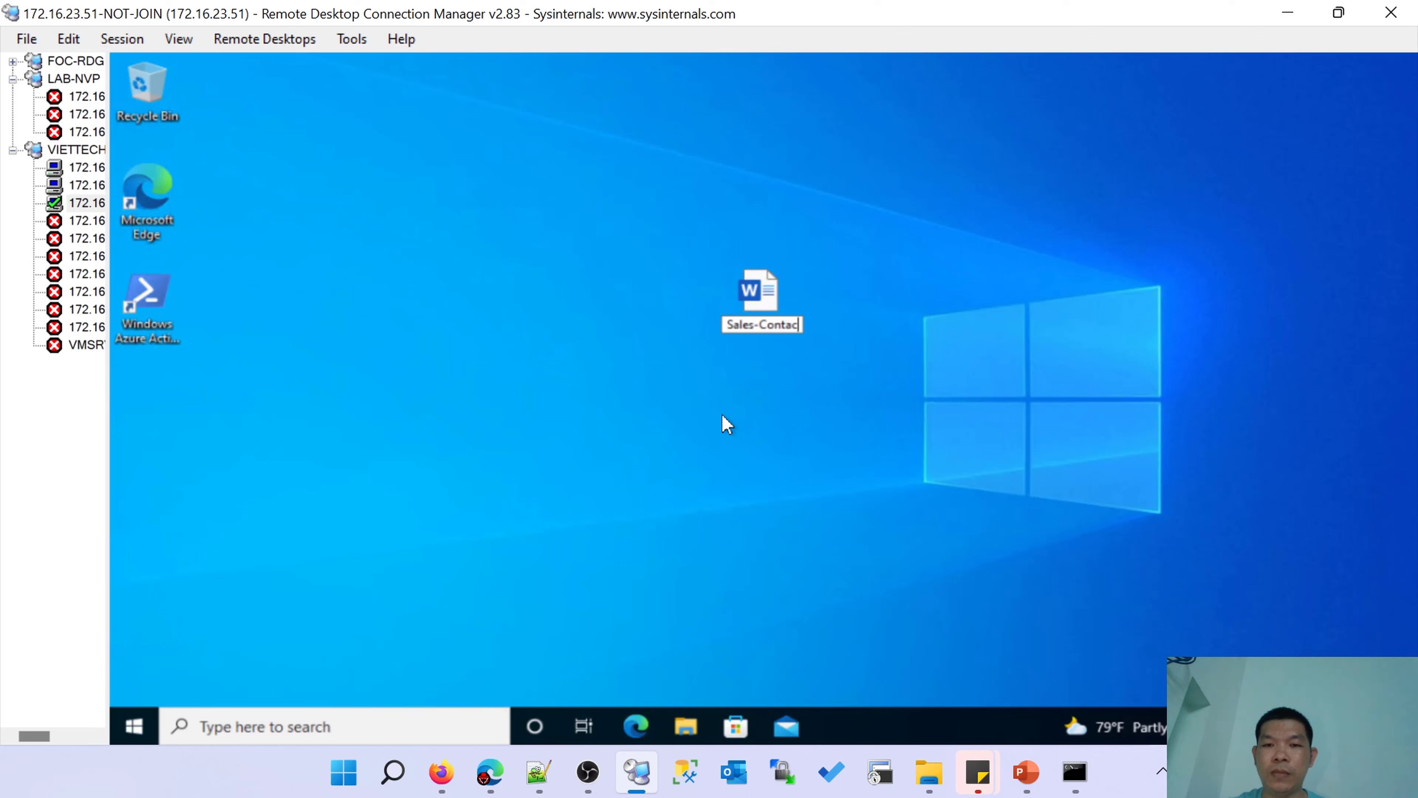
key(BackSpace)
key(BackSpace)
key(BackSpace)
key(BackSpace)
text(ract)
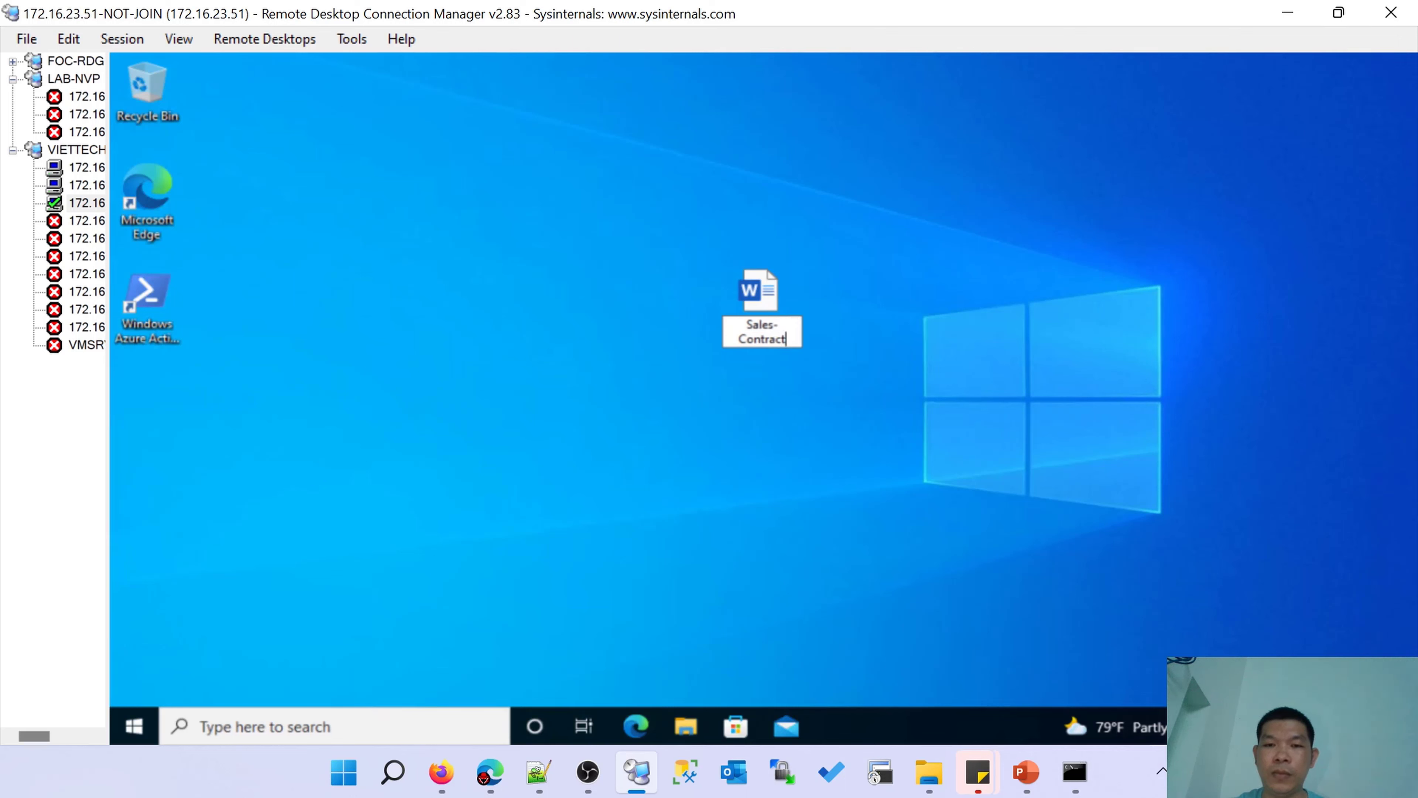
key(Return)
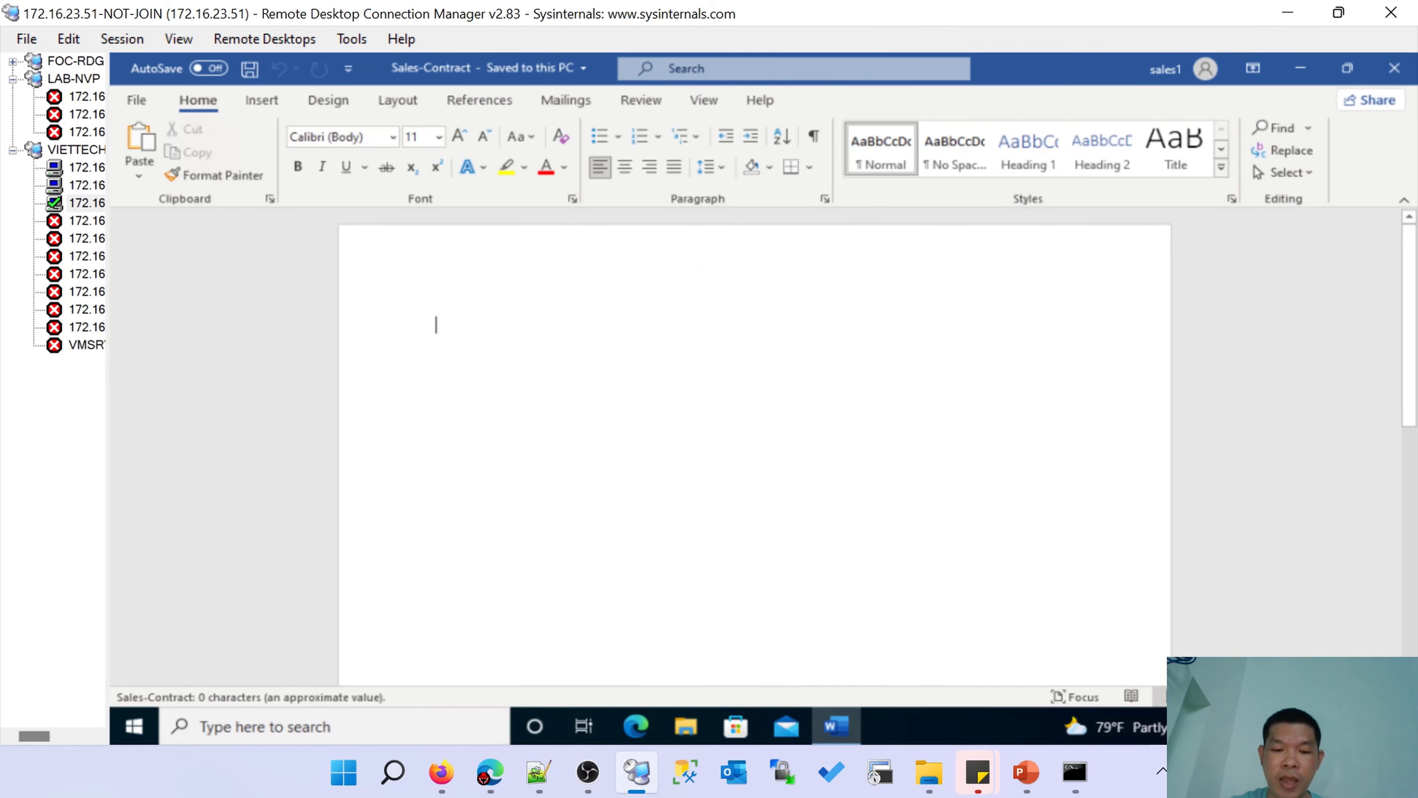
Enter 'Sales1-Hop Dong', save the document, and show the File backstage.
text(Sales1-)
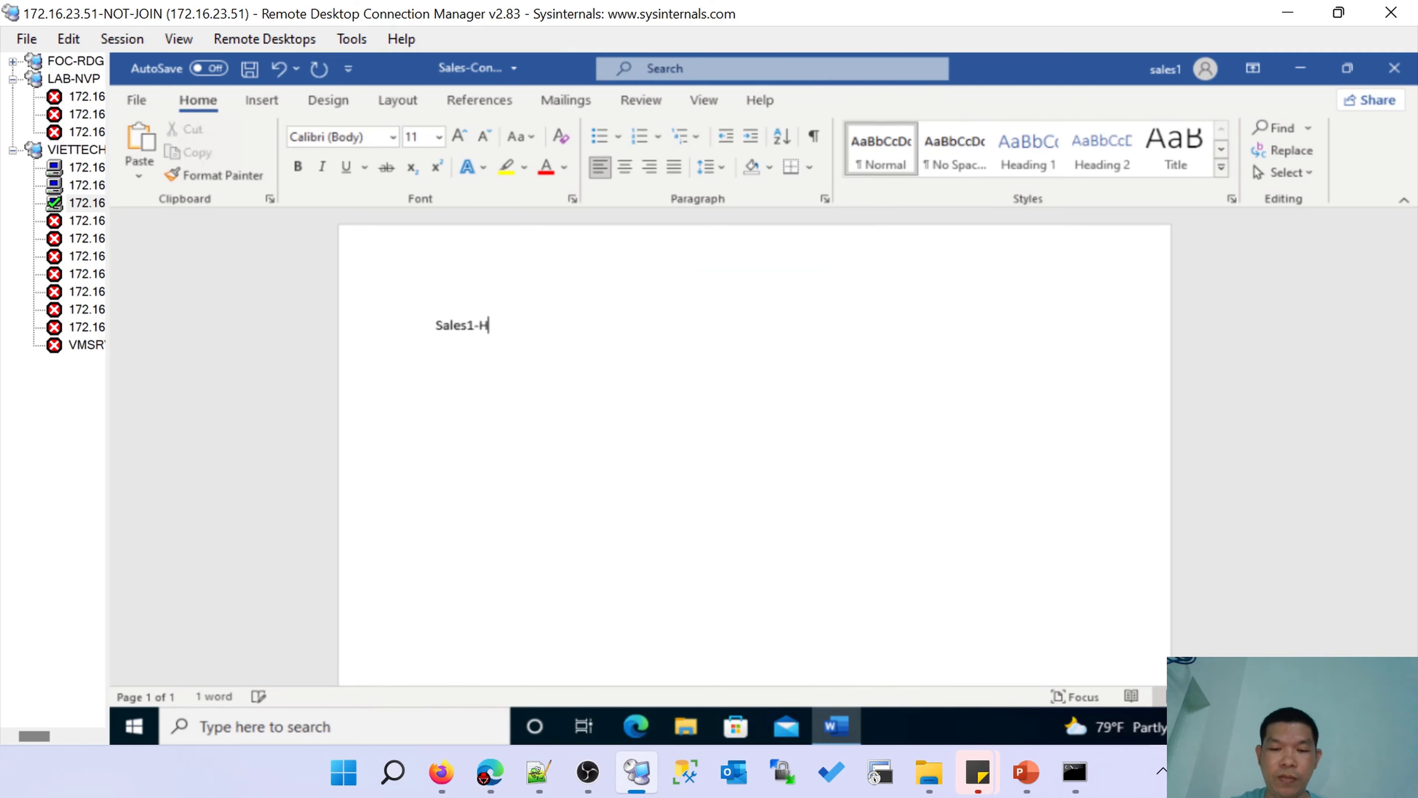
text(Hop Dong)
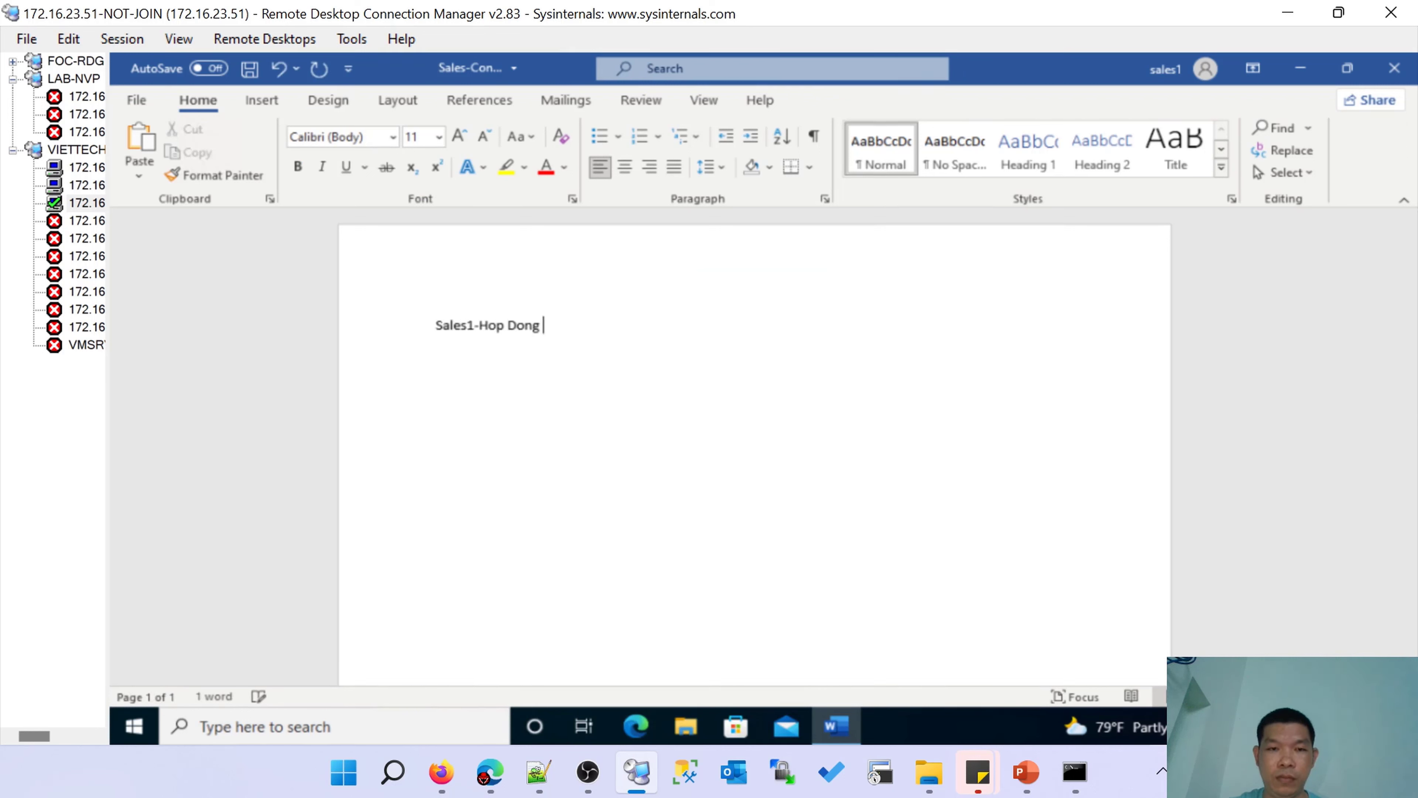
key(ctrl+s)
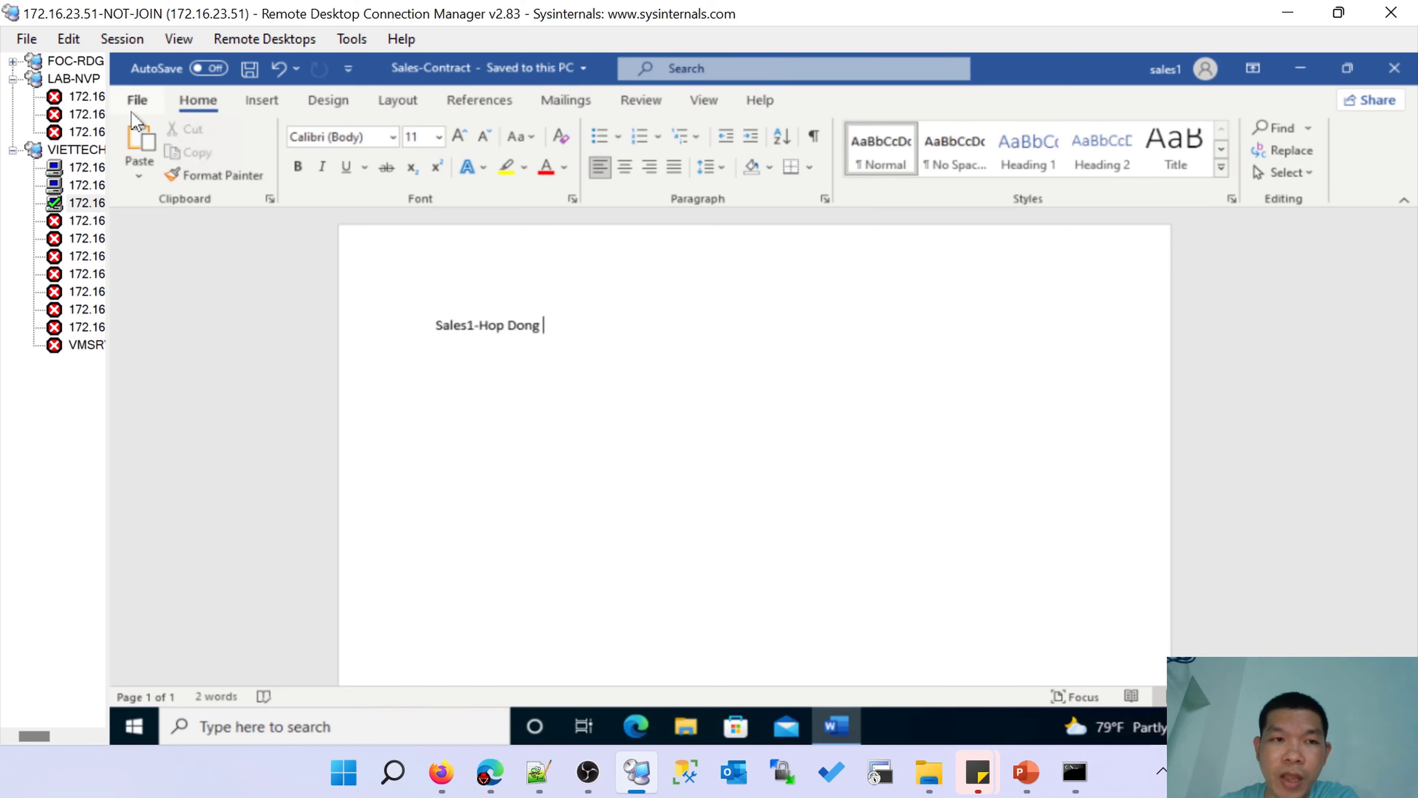
click(137, 100)
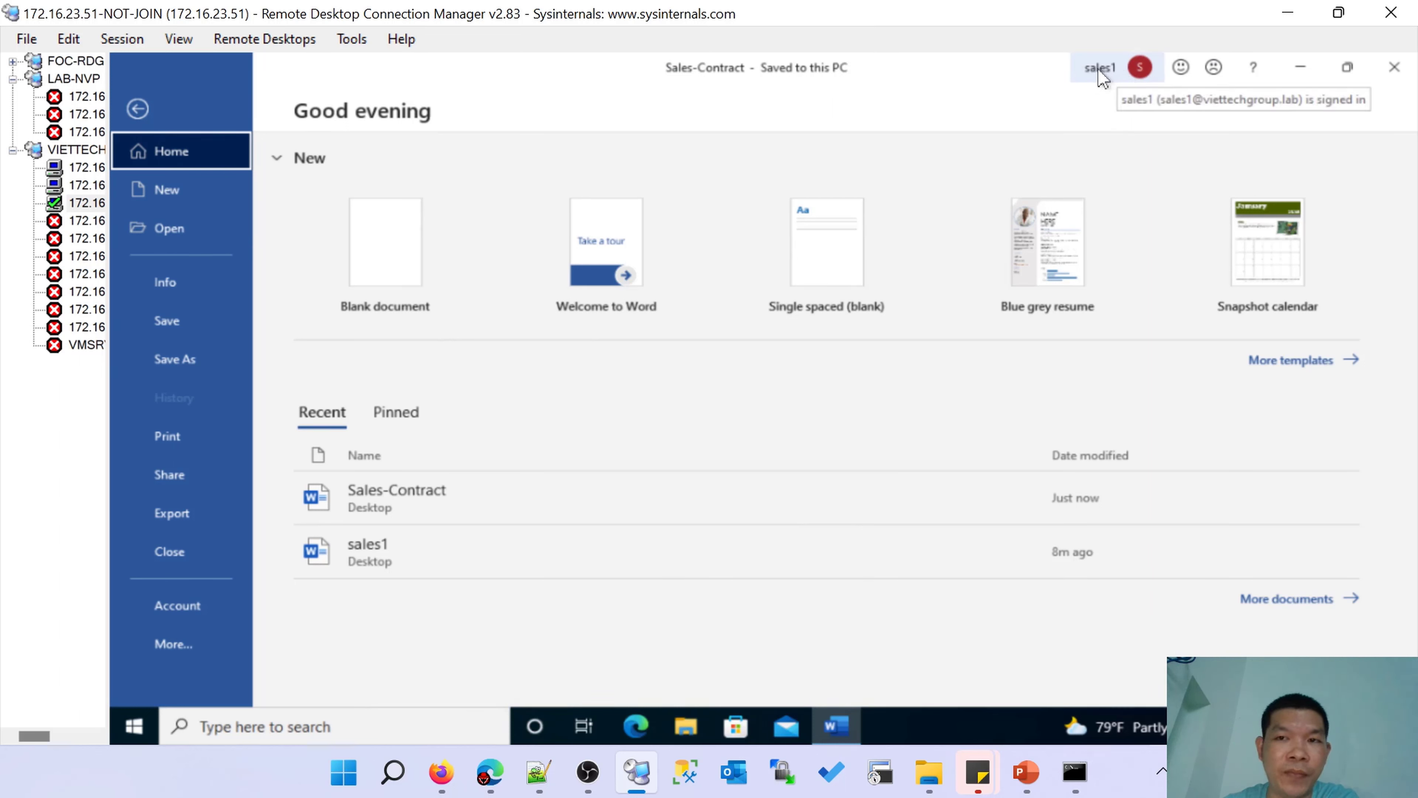
Via Info > Protect Document > Restrict Access, connect to RMS servers with the sales user's credentials.
click(163, 295)
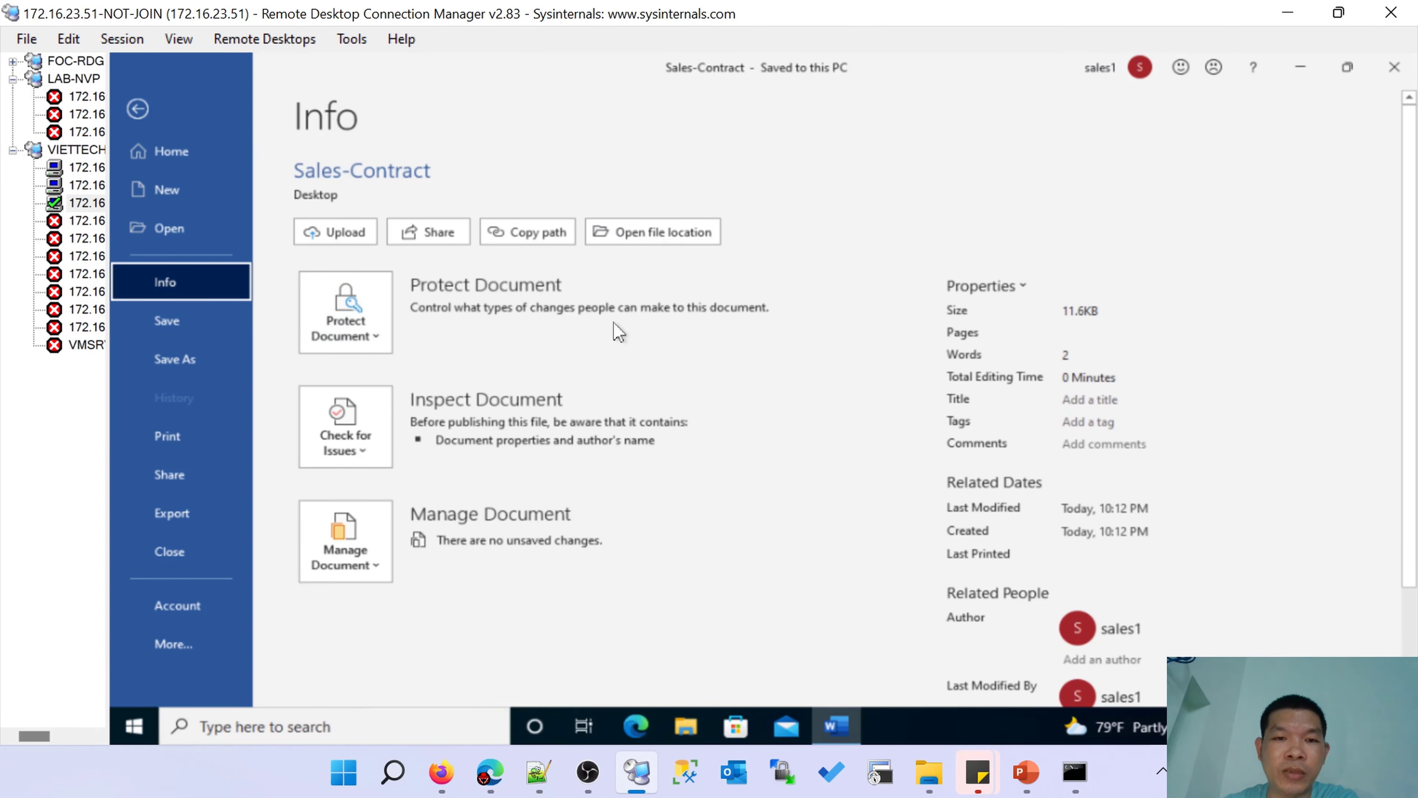
click(390, 350)
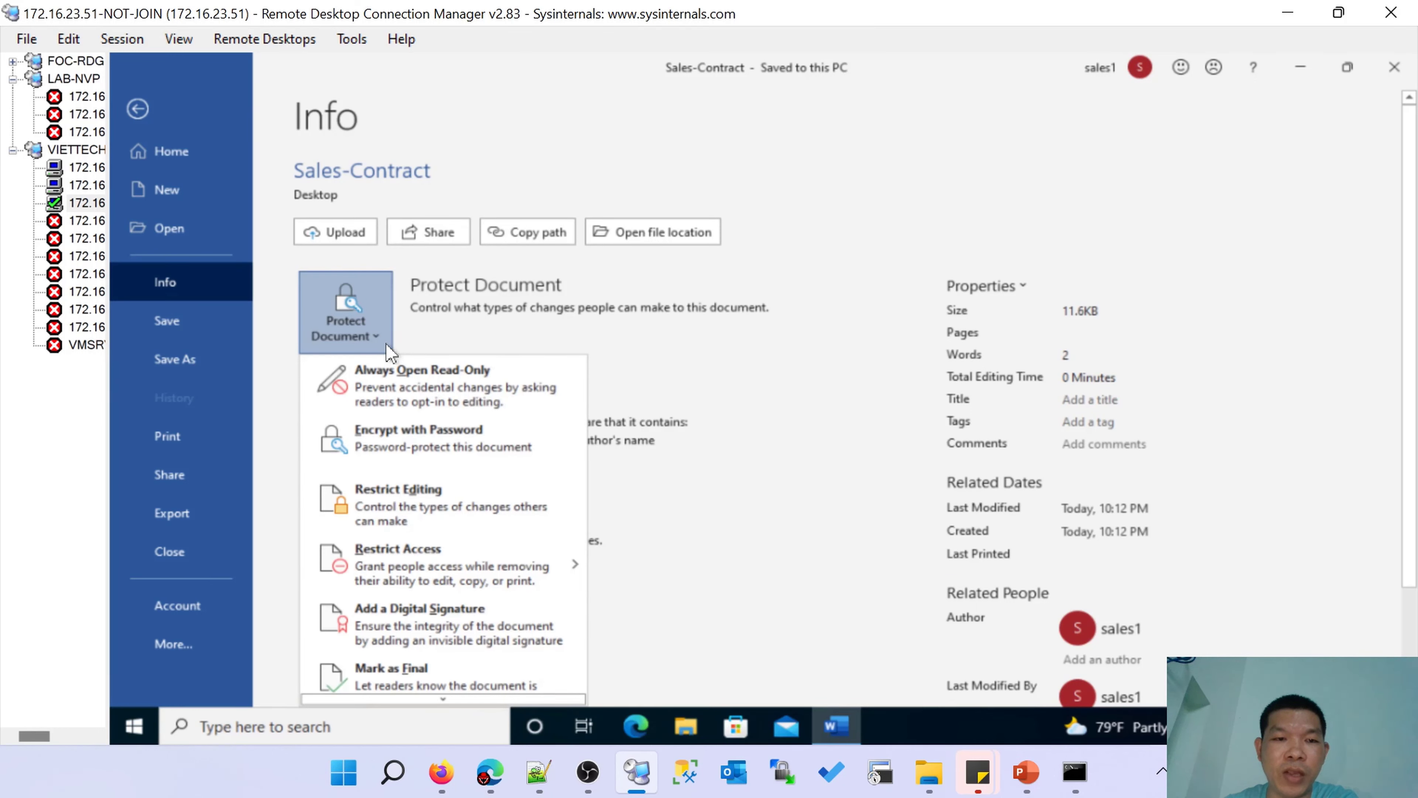
mouse_move(348, 551)
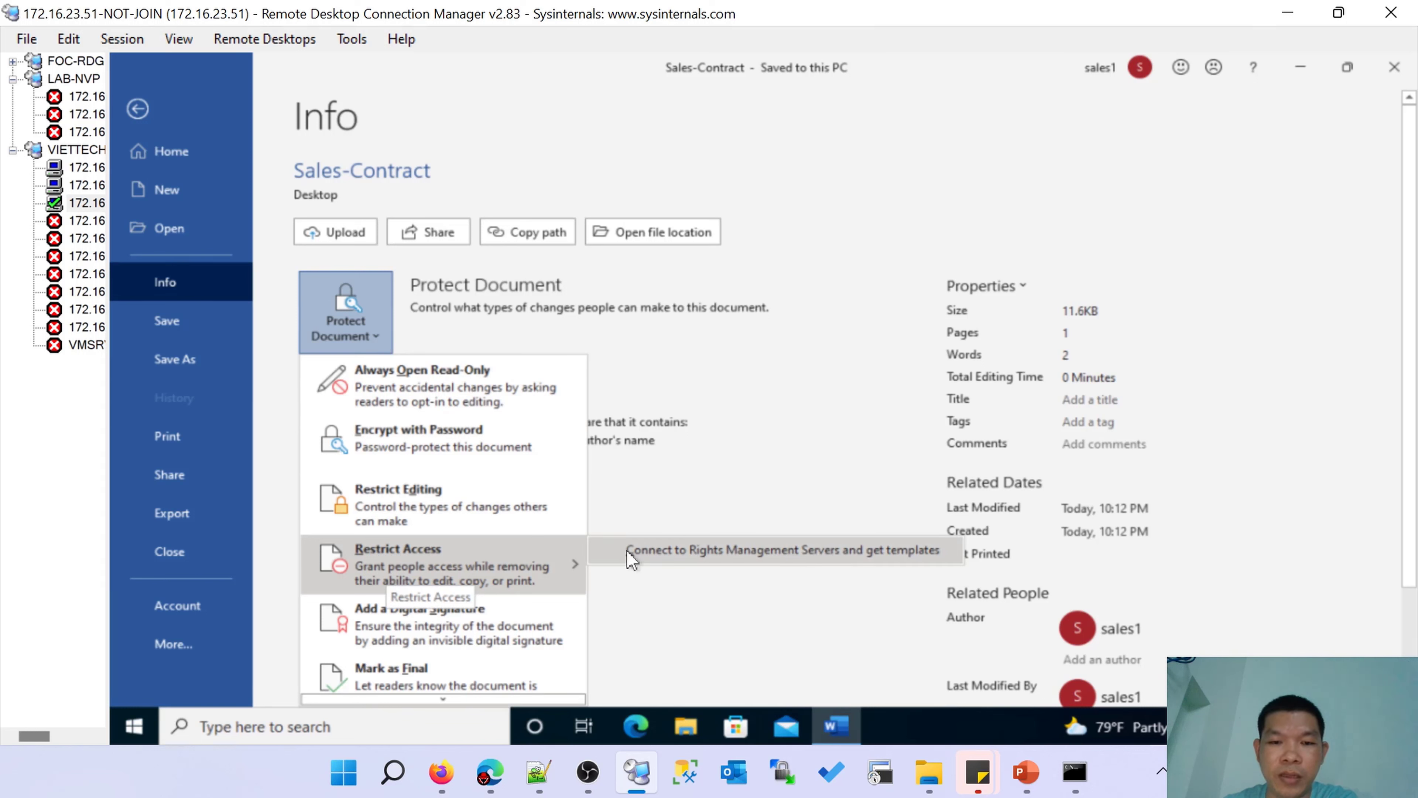
click(725, 553)
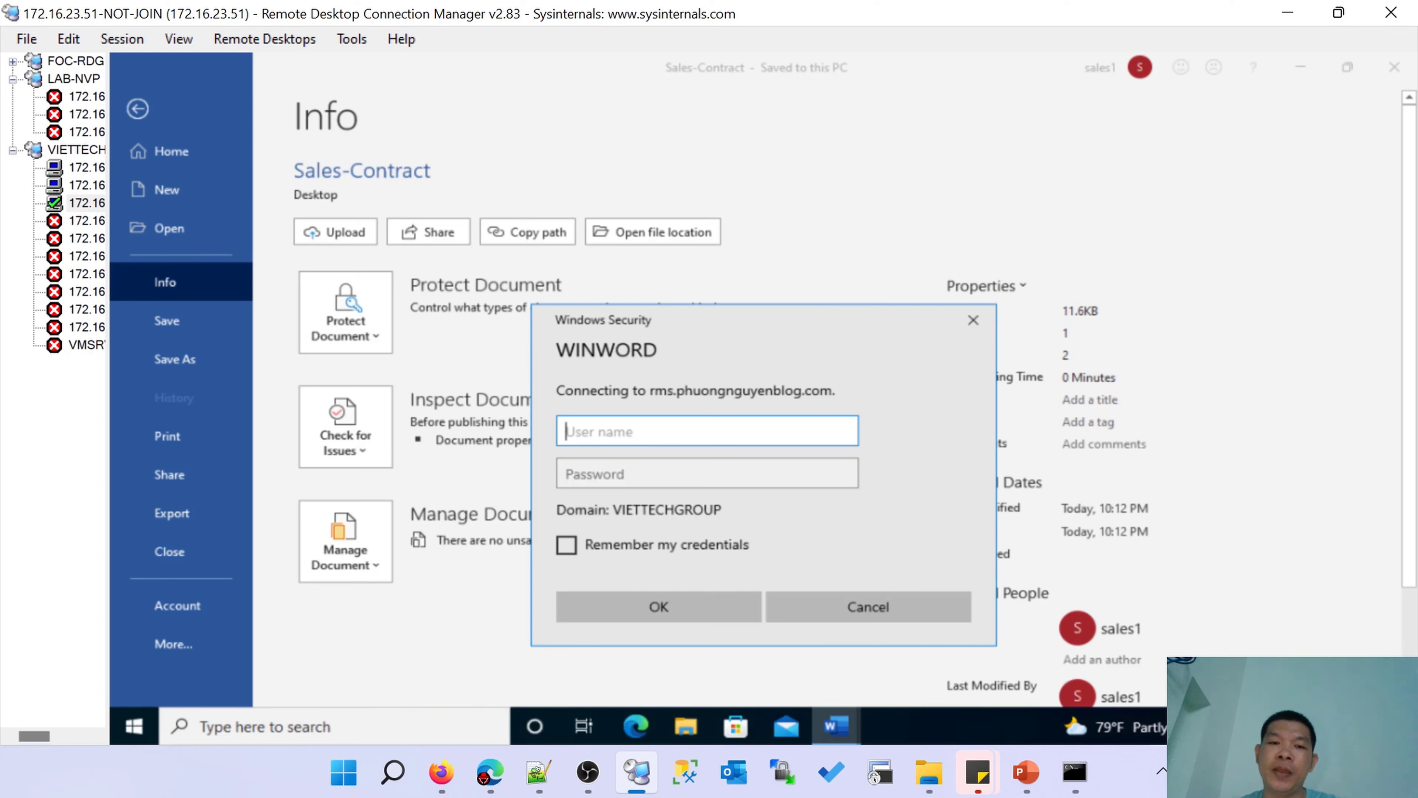
text(sale)
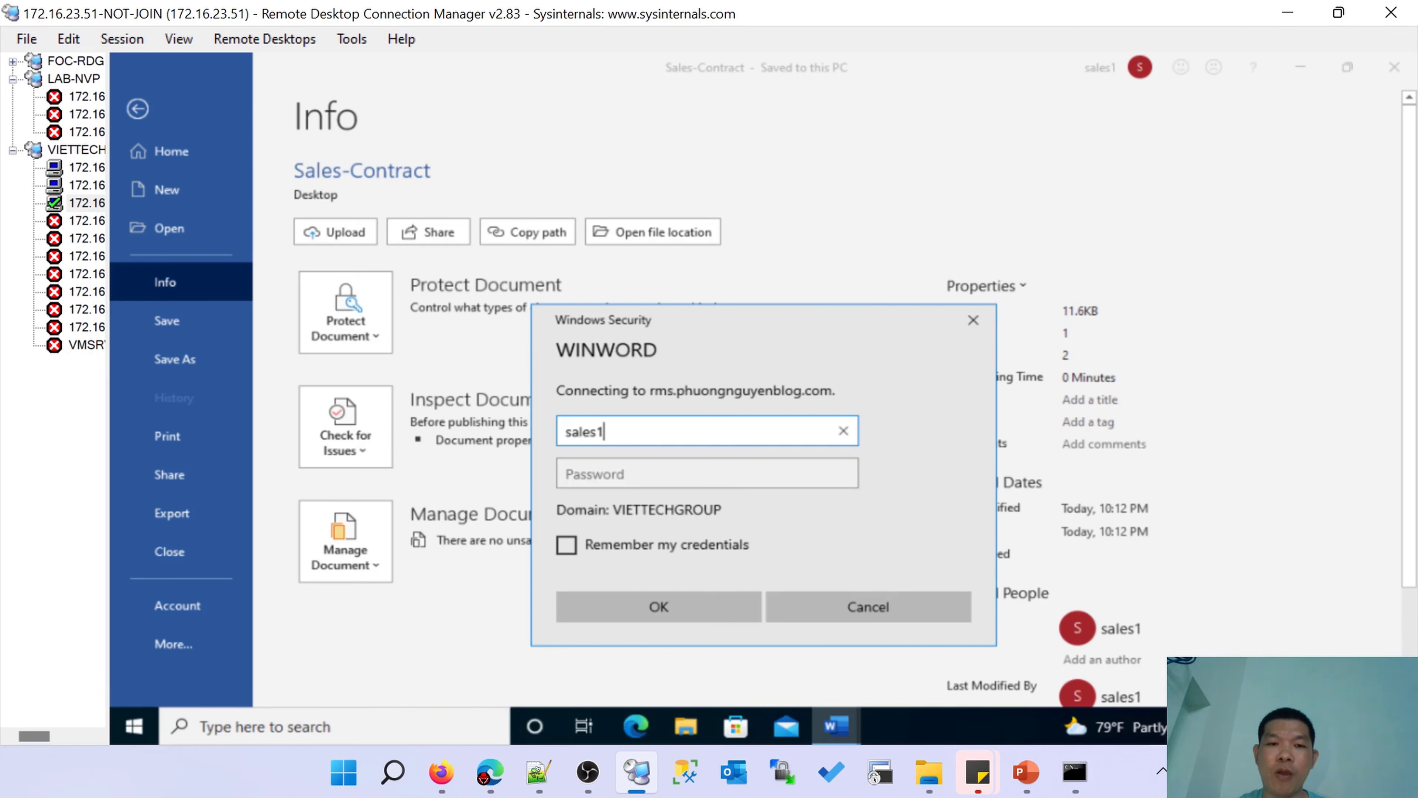
text(s1)
click(707, 473)
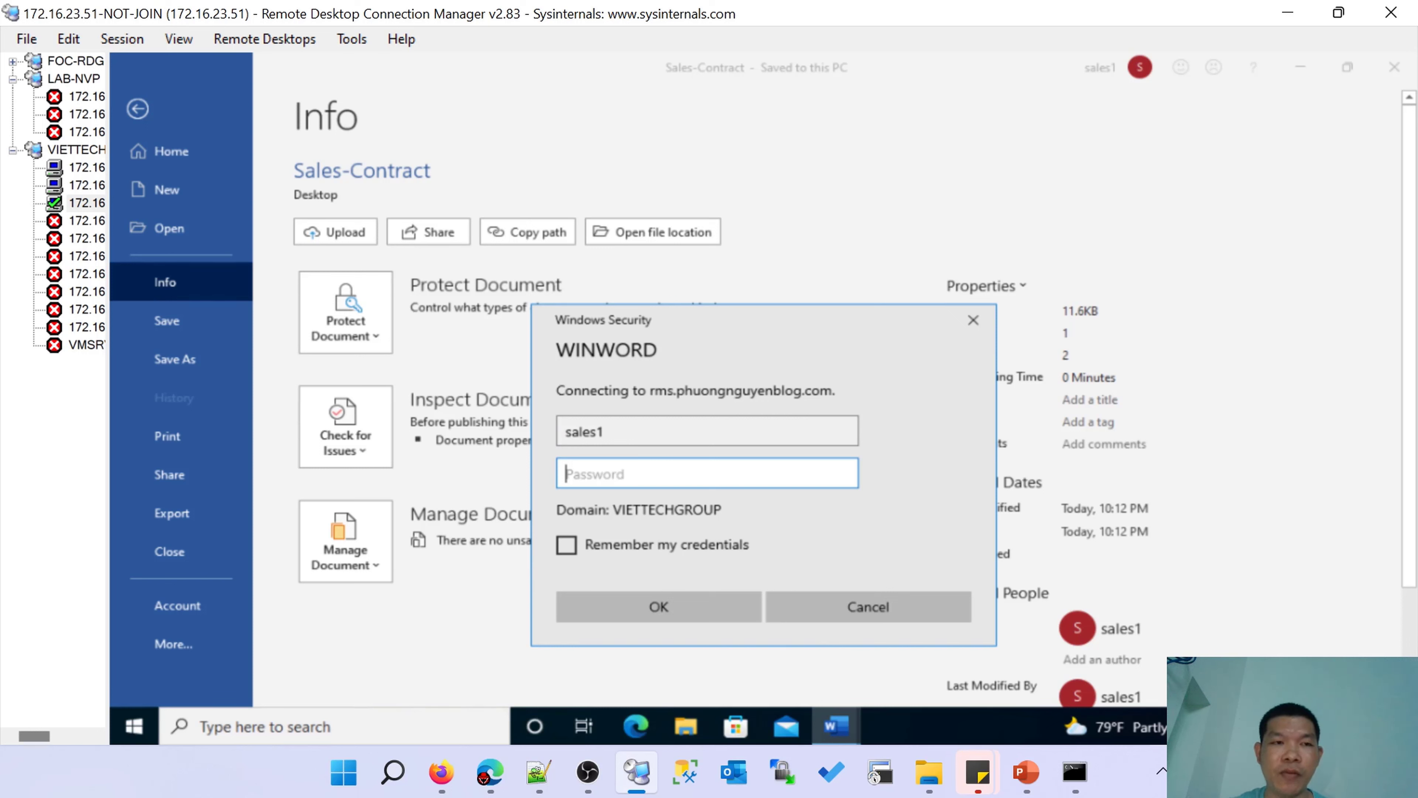
text(••)
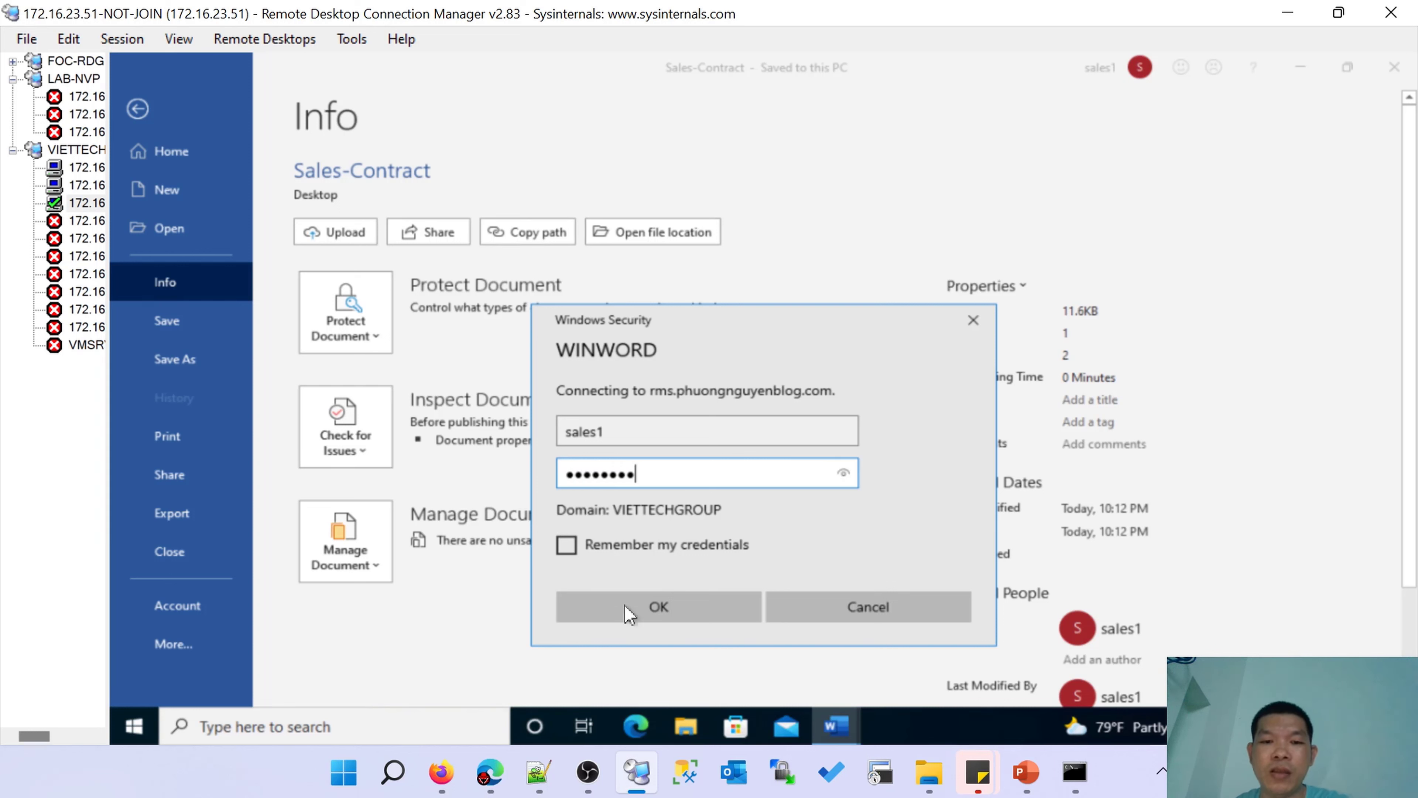
click(659, 608)
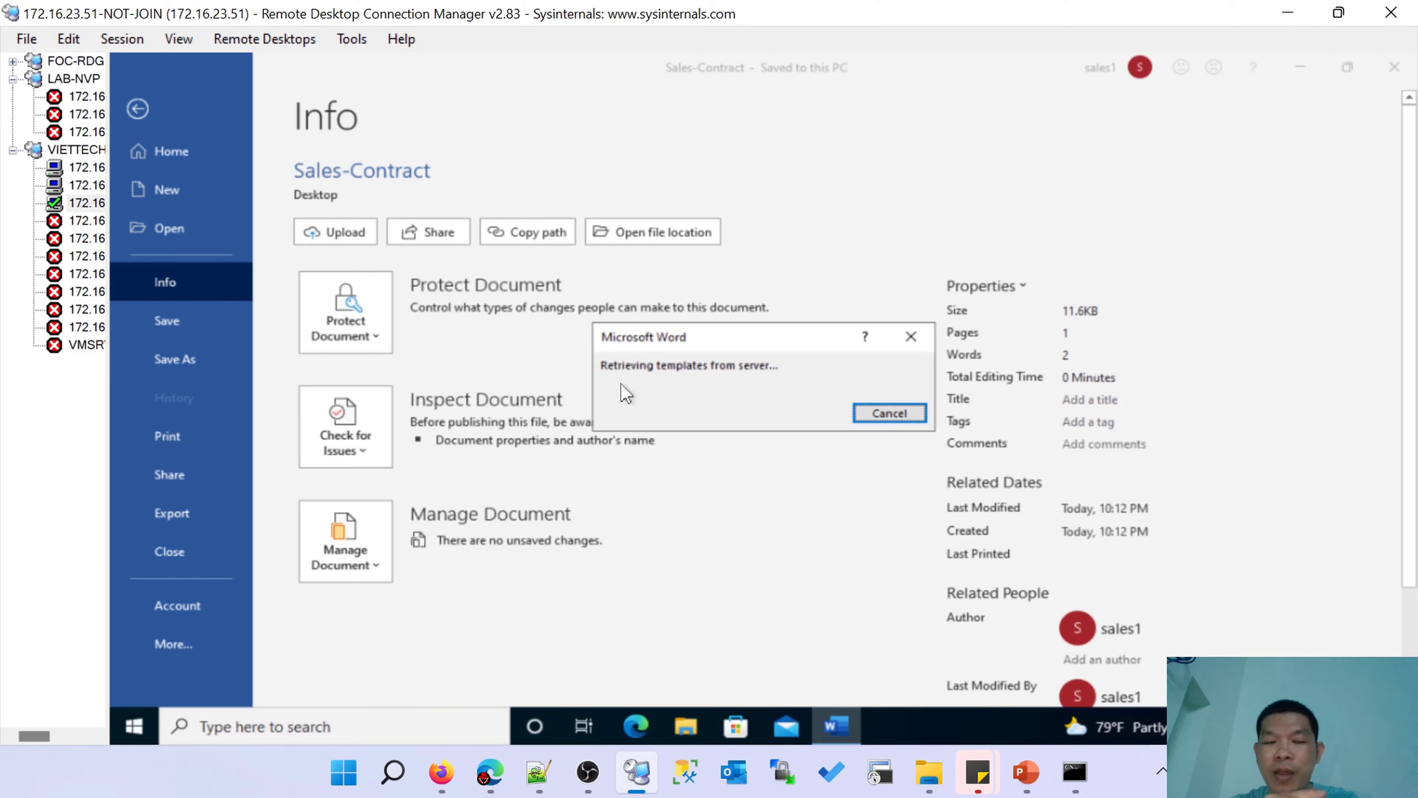
Check the AD RMS console on 172.16.23.2, then dismiss Word's authentication error on 172.16.23.51.
click(89, 186)
click(455, 72)
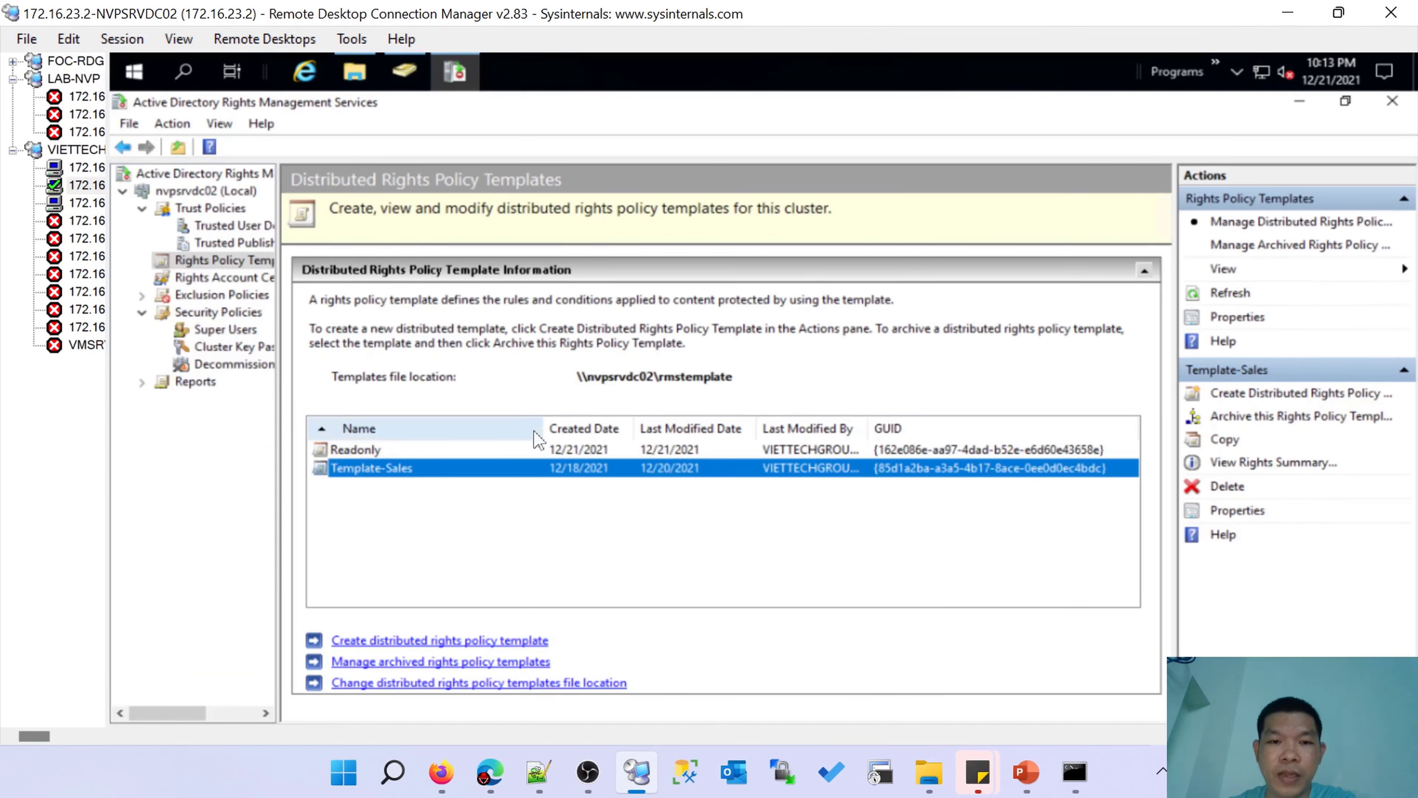
click(87, 203)
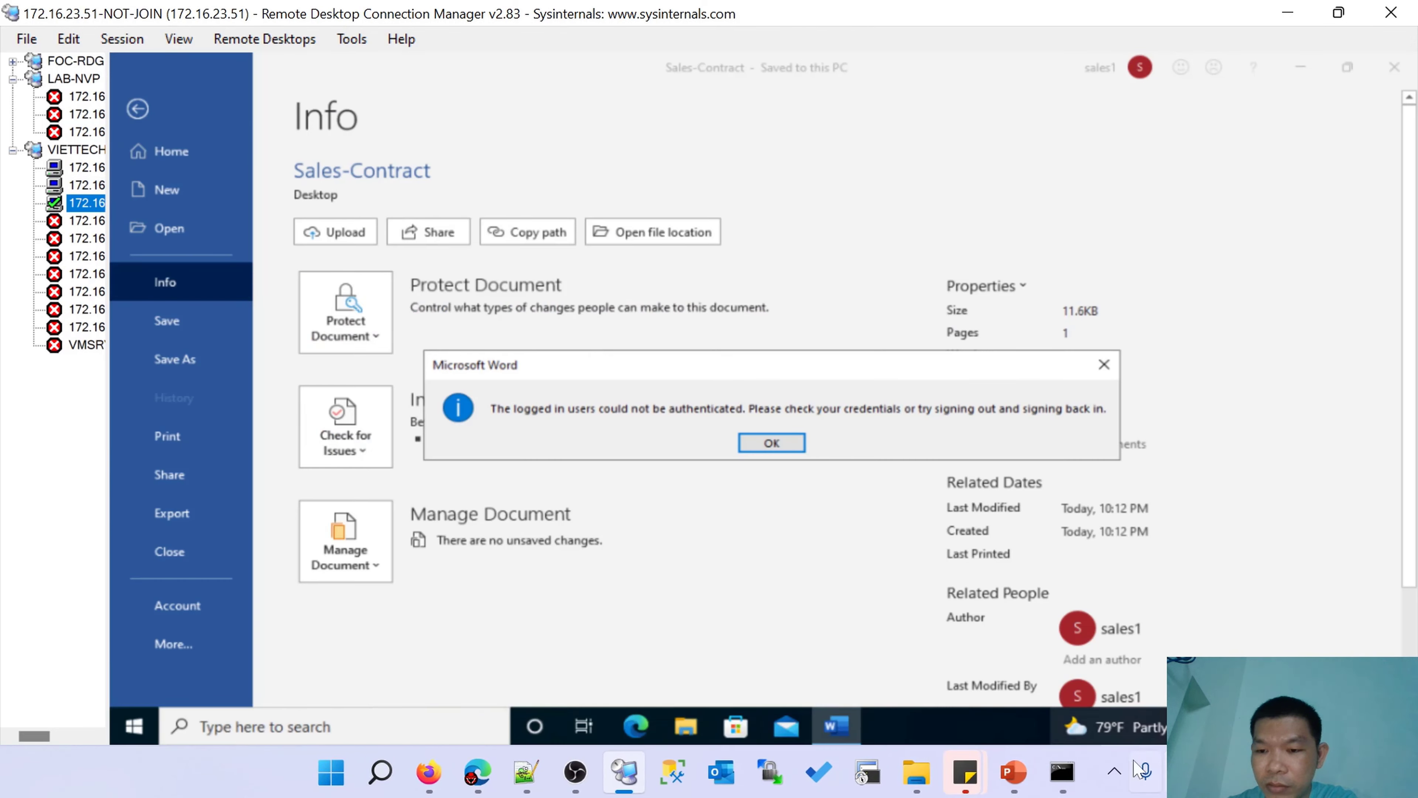
click(1114, 771)
click(1093, 665)
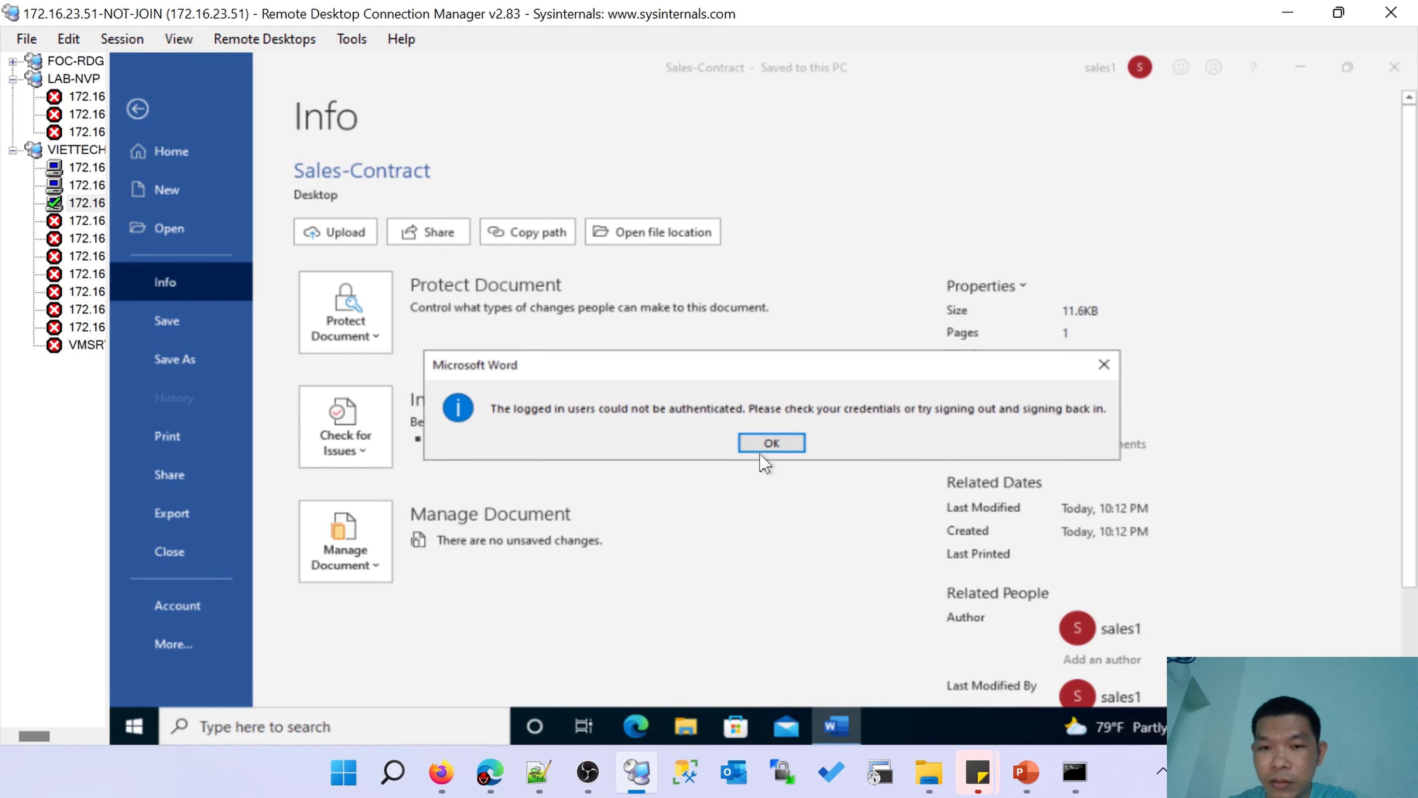
click(771, 443)
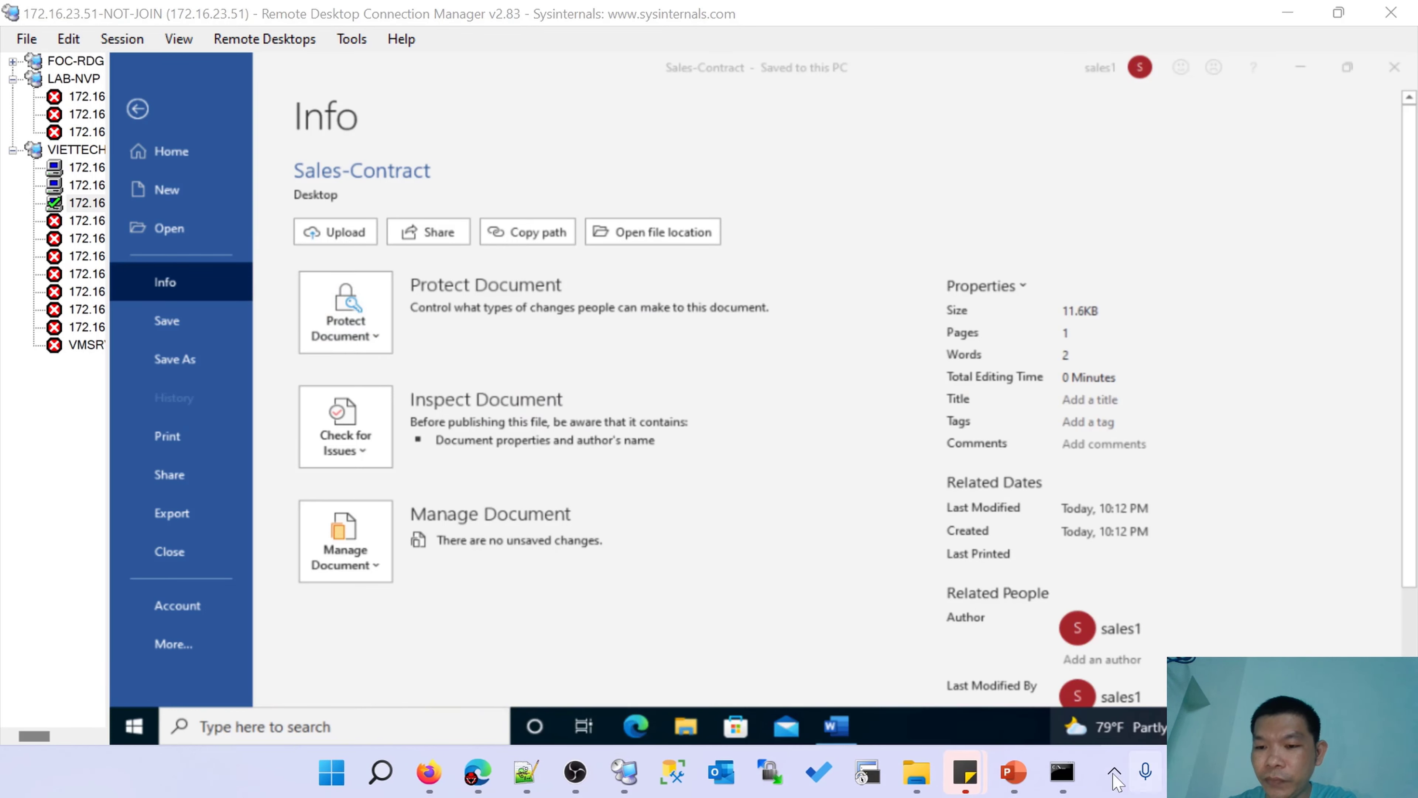
Connect Word to the rights management servers to load the permission templates.
click(376, 335)
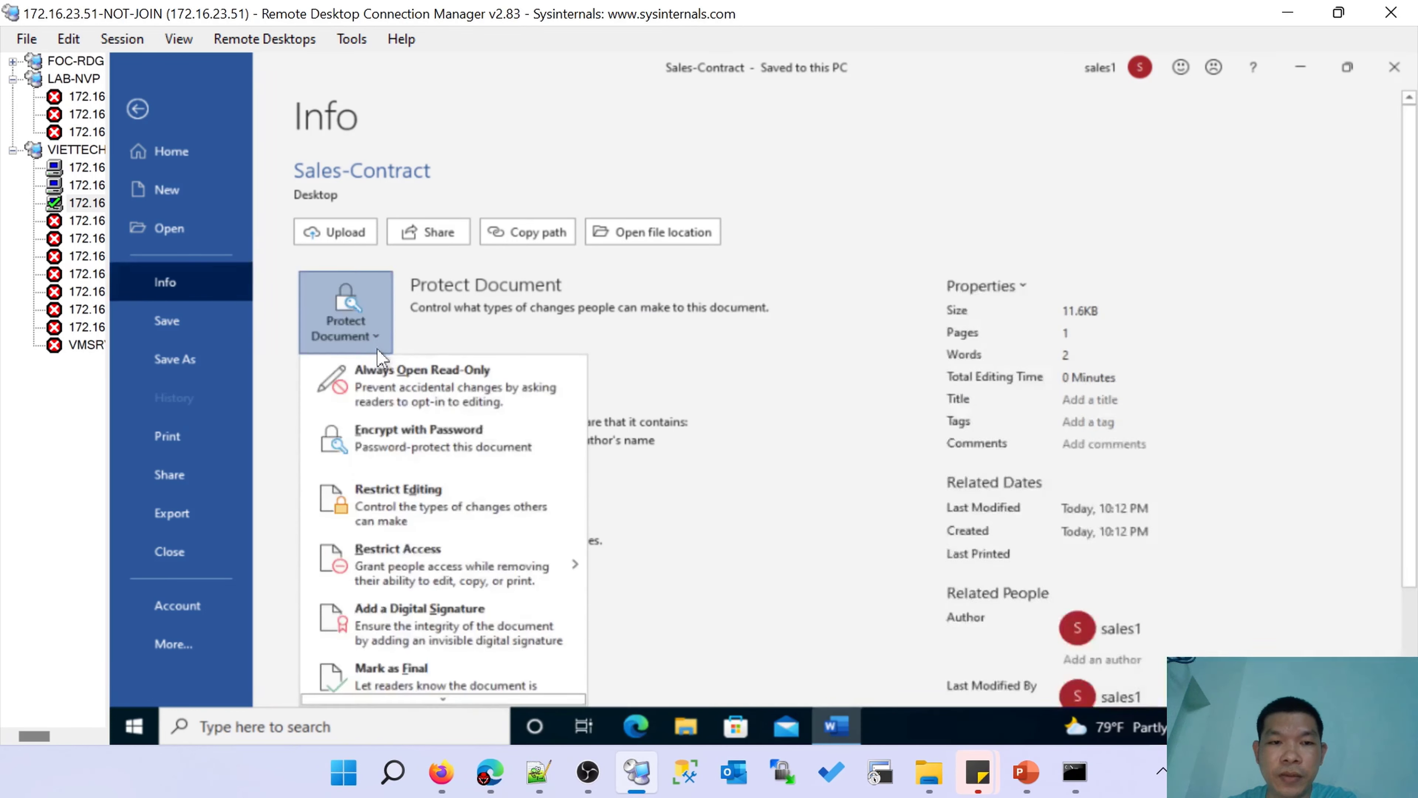
mouse_move(470, 567)
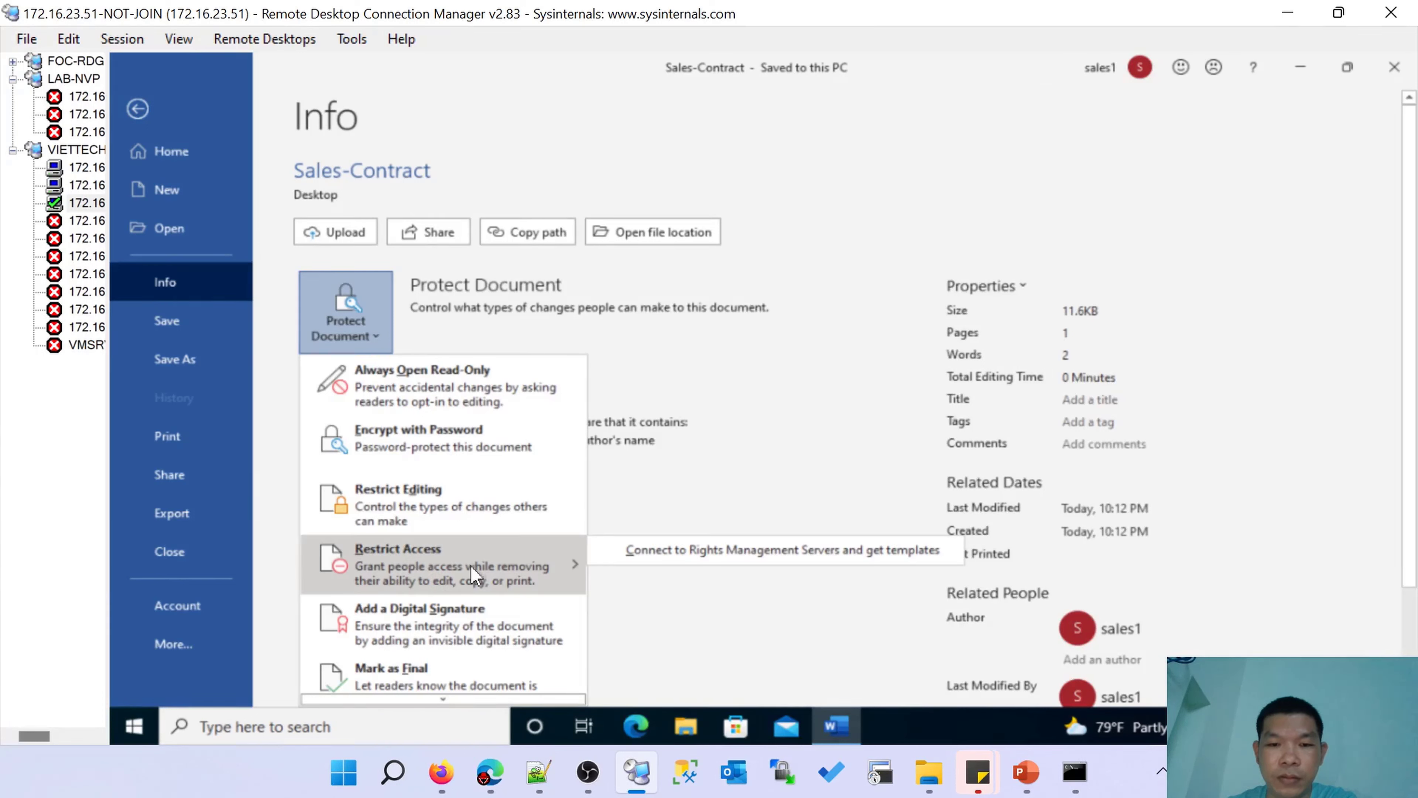
click(708, 556)
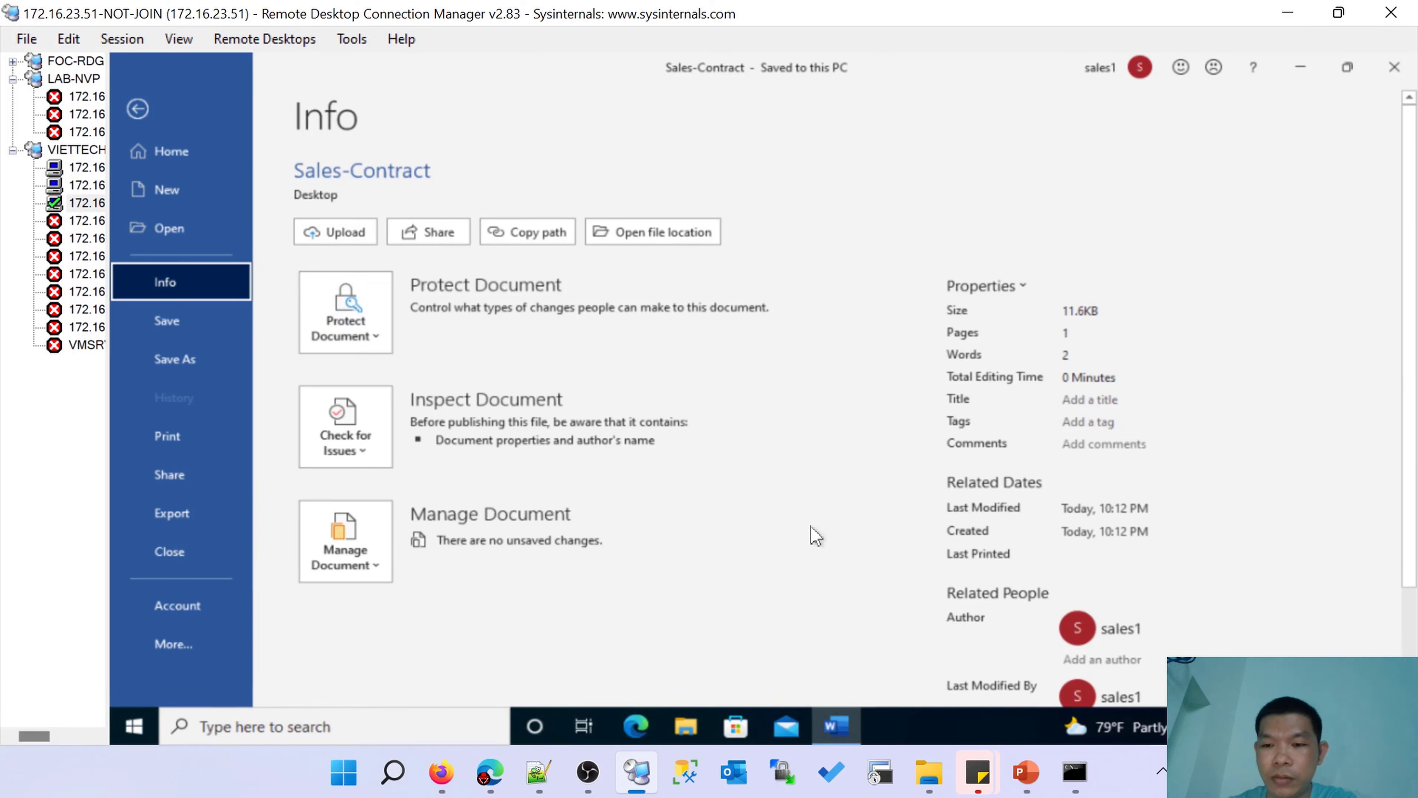
Restrict Sales-Contract with the Template-Sales permission template and confirm applying it.
click(379, 344)
mouse_move(573, 561)
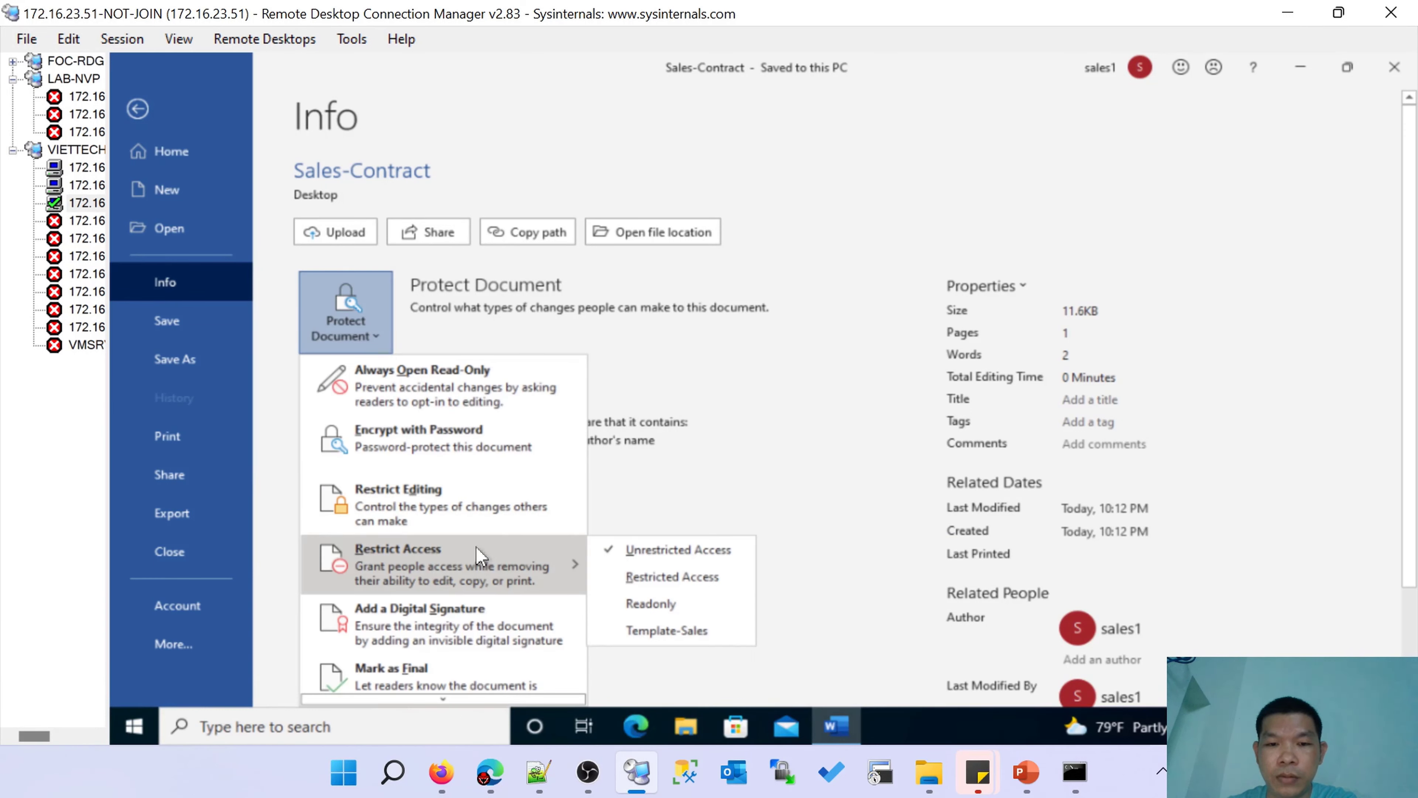
click(725, 499)
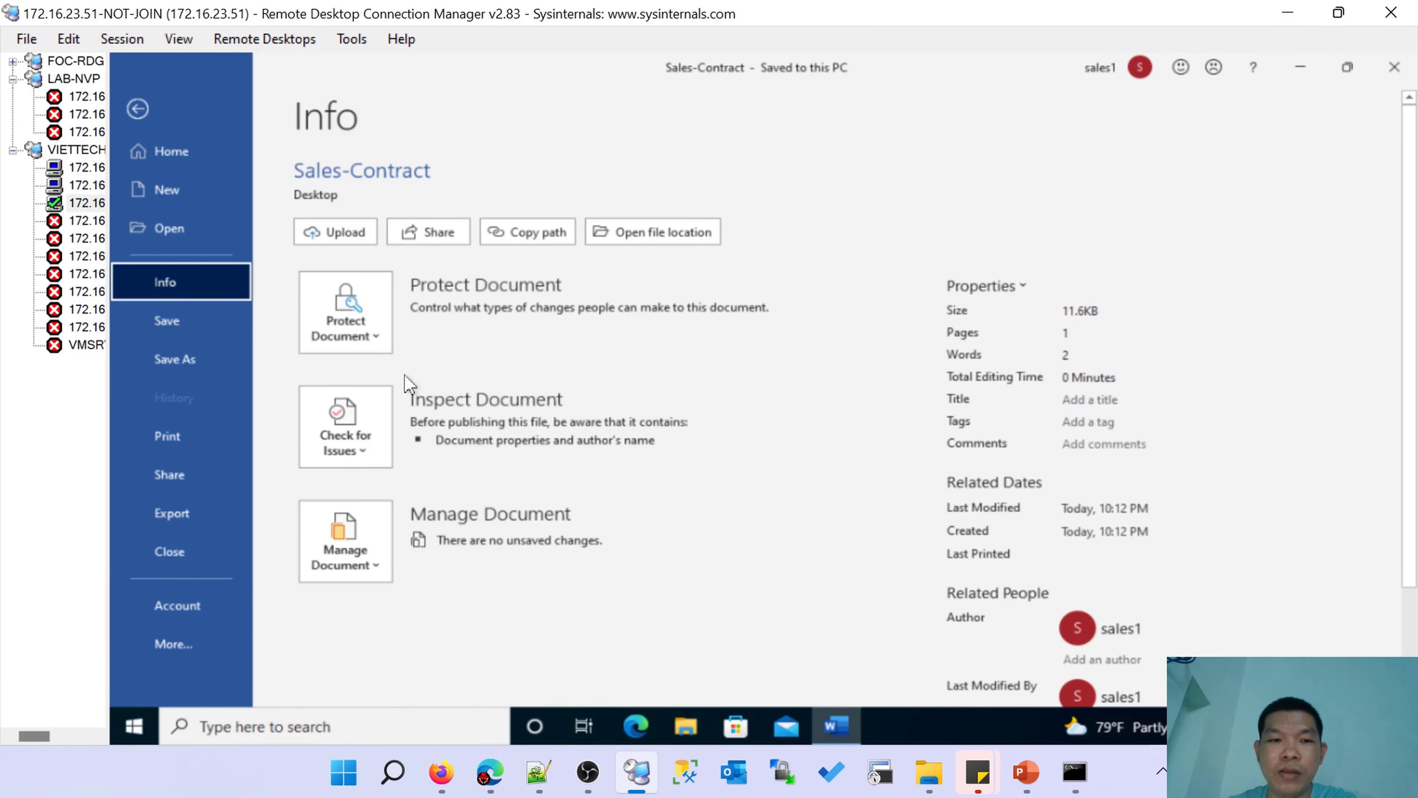
click(379, 342)
mouse_move(544, 571)
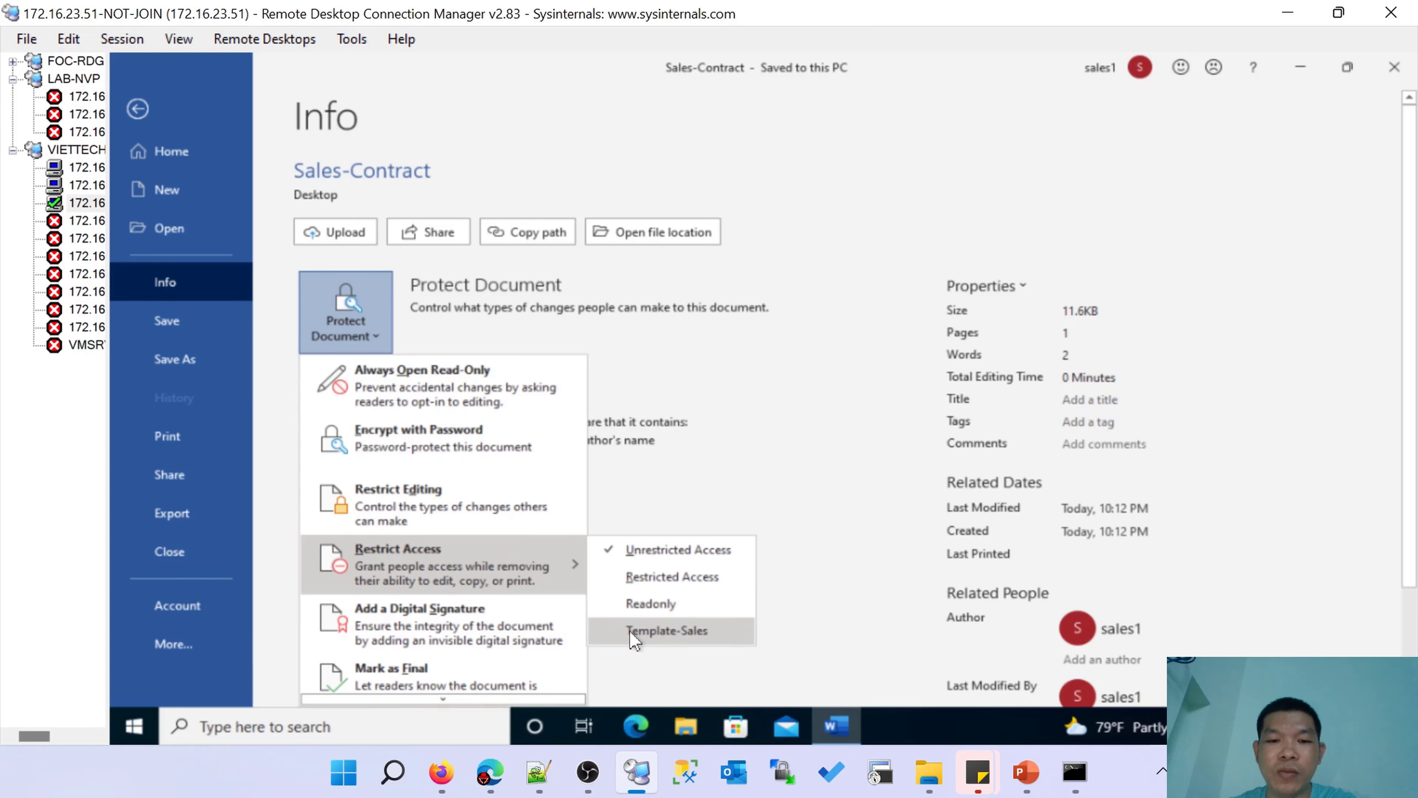
click(649, 631)
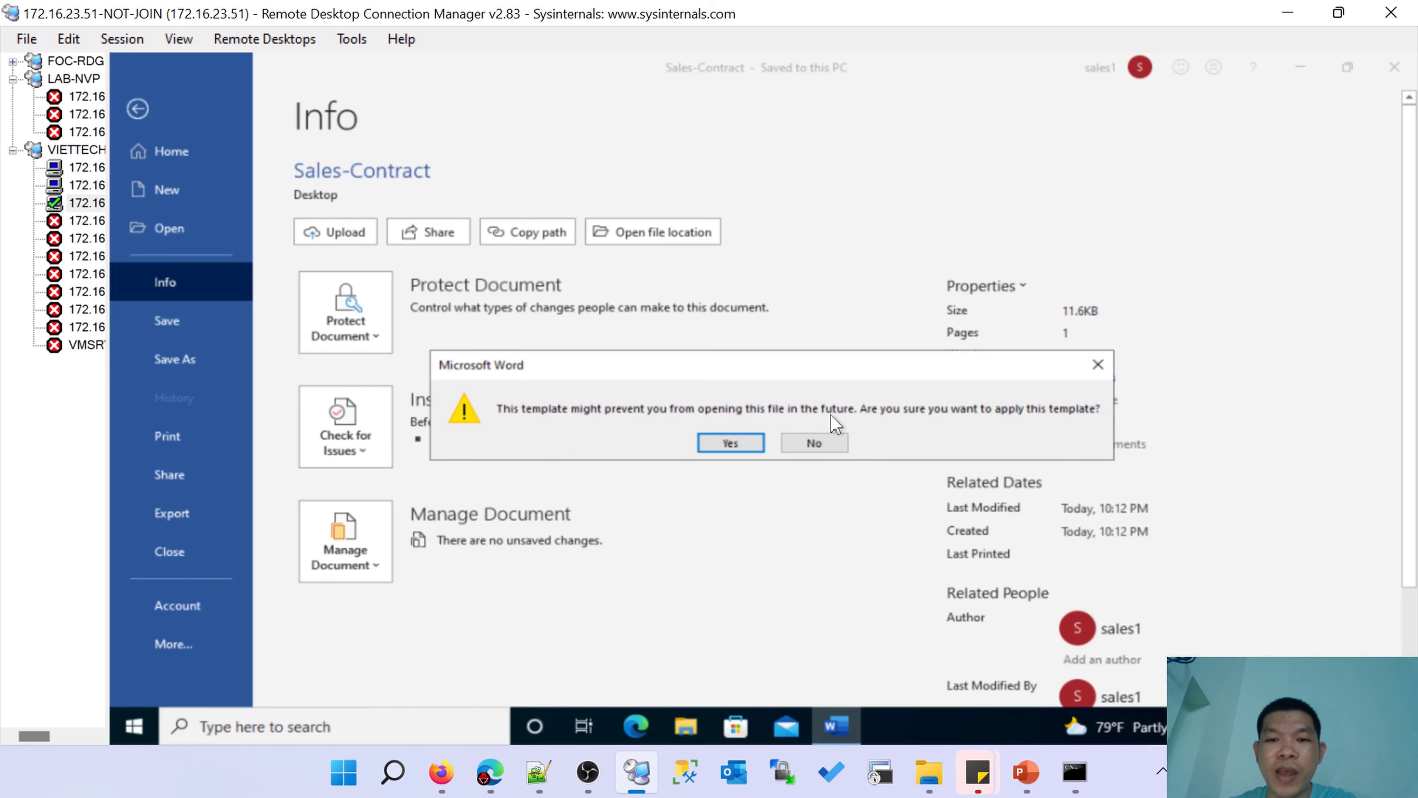
click(731, 442)
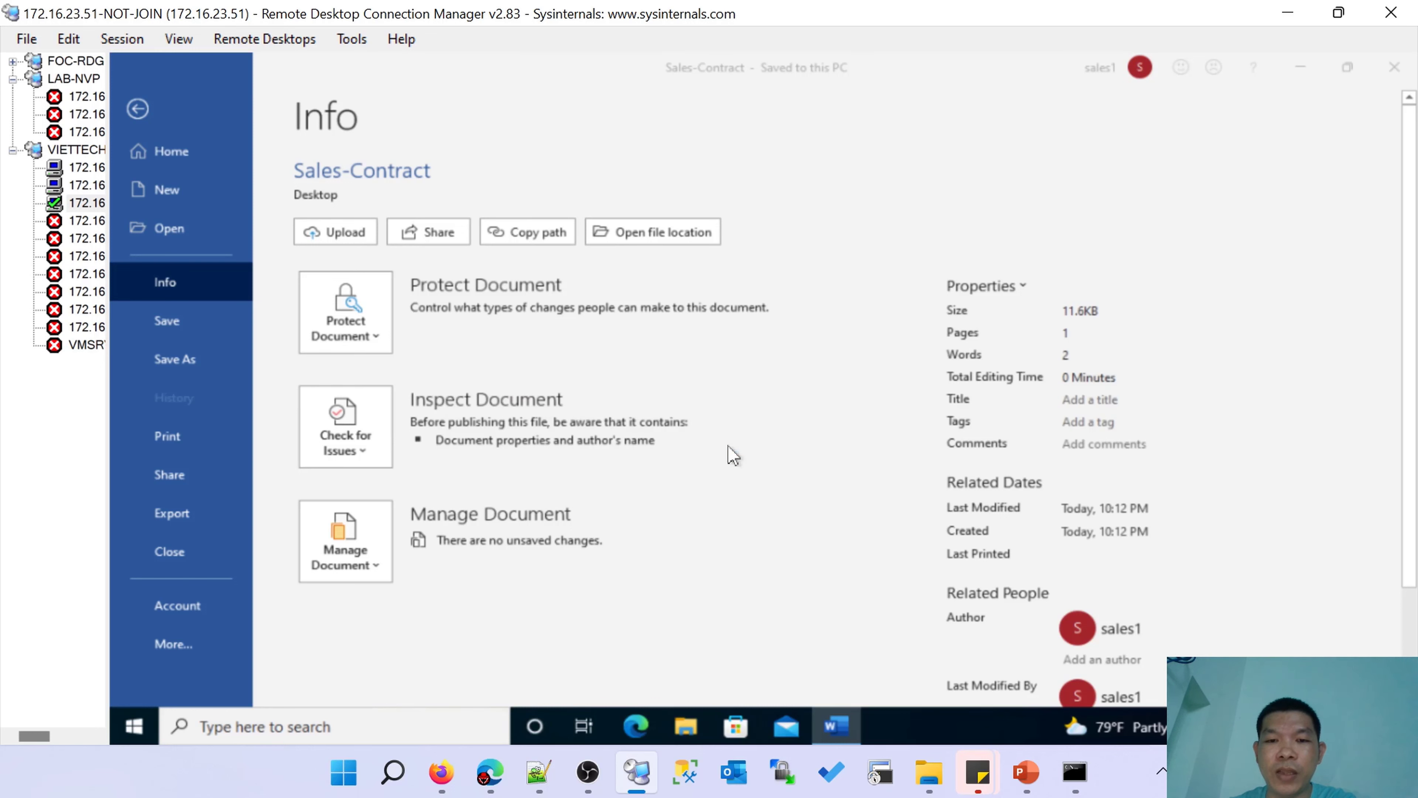
Check and close the Template-Sales permissions summary for the protected document.
click(137, 109)
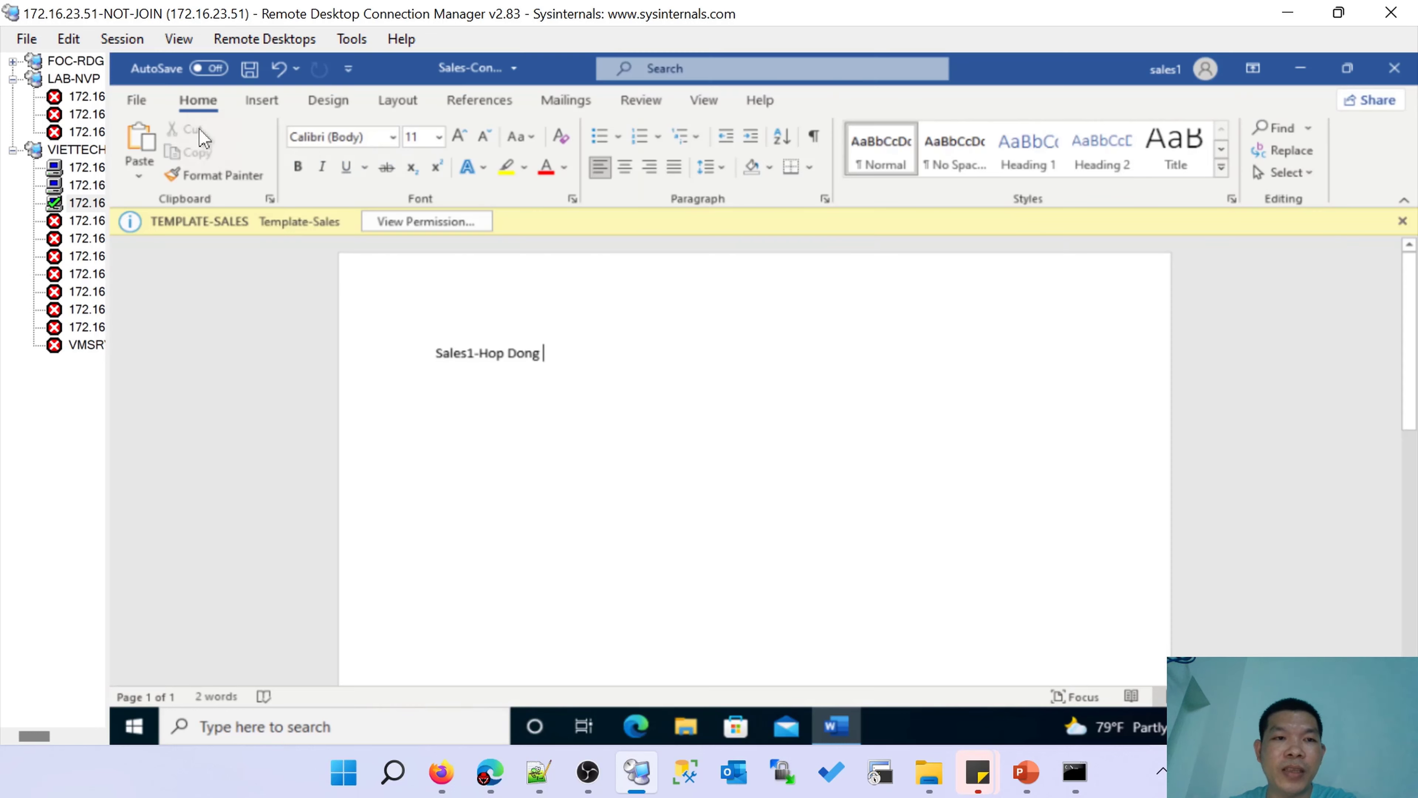
click(248, 72)
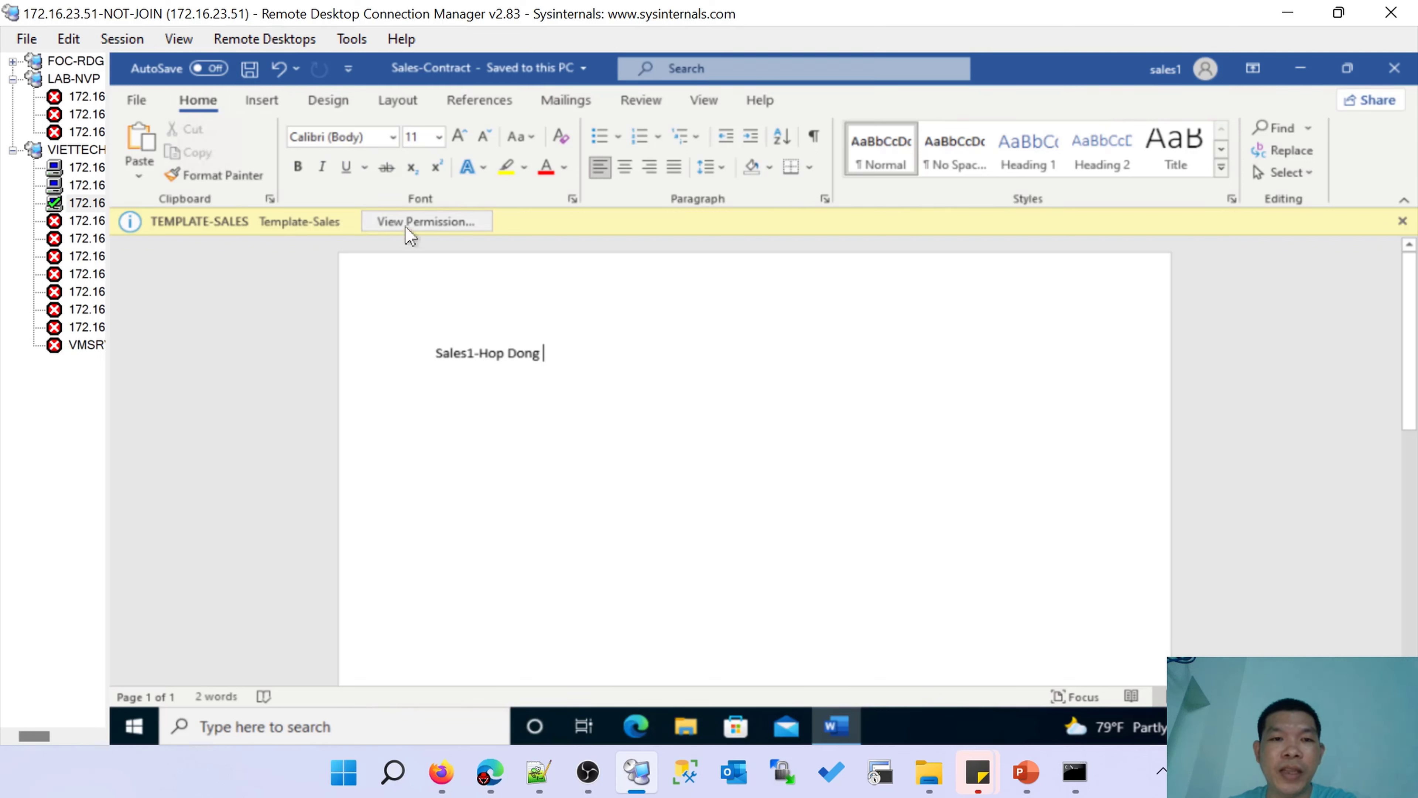
click(418, 223)
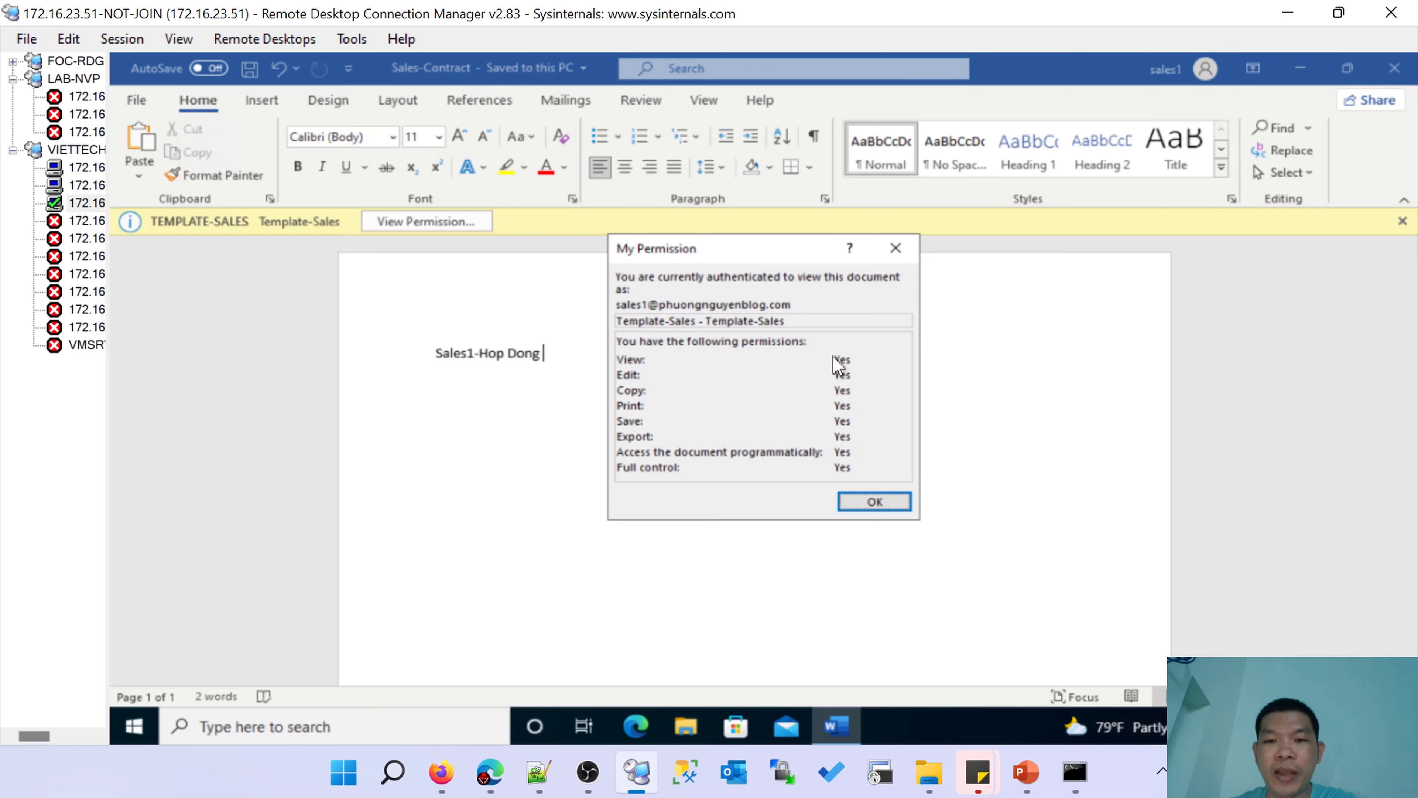
click(861, 518)
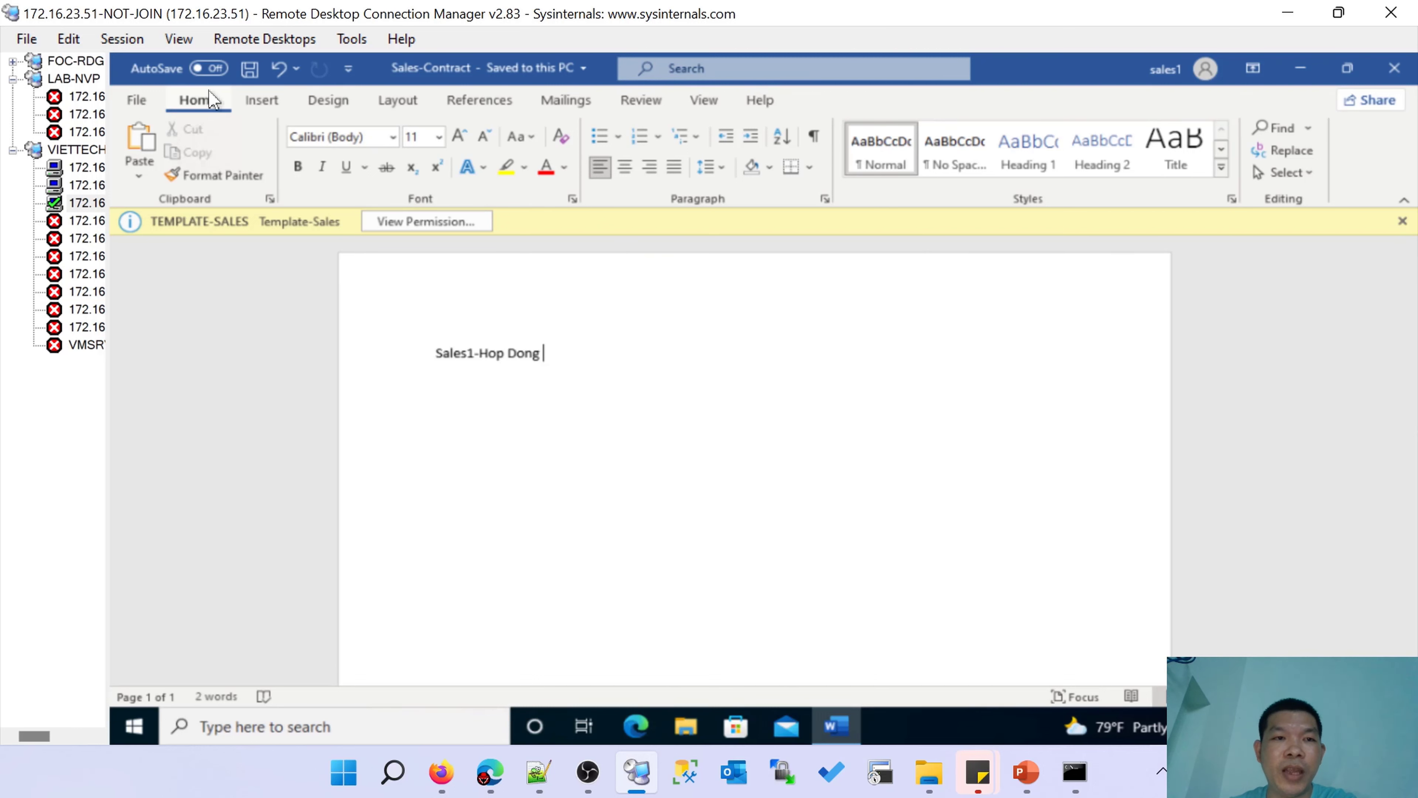
Save Sales-Contract into the \\nvpsrvdc02\DATA share with Save As.
click(139, 100)
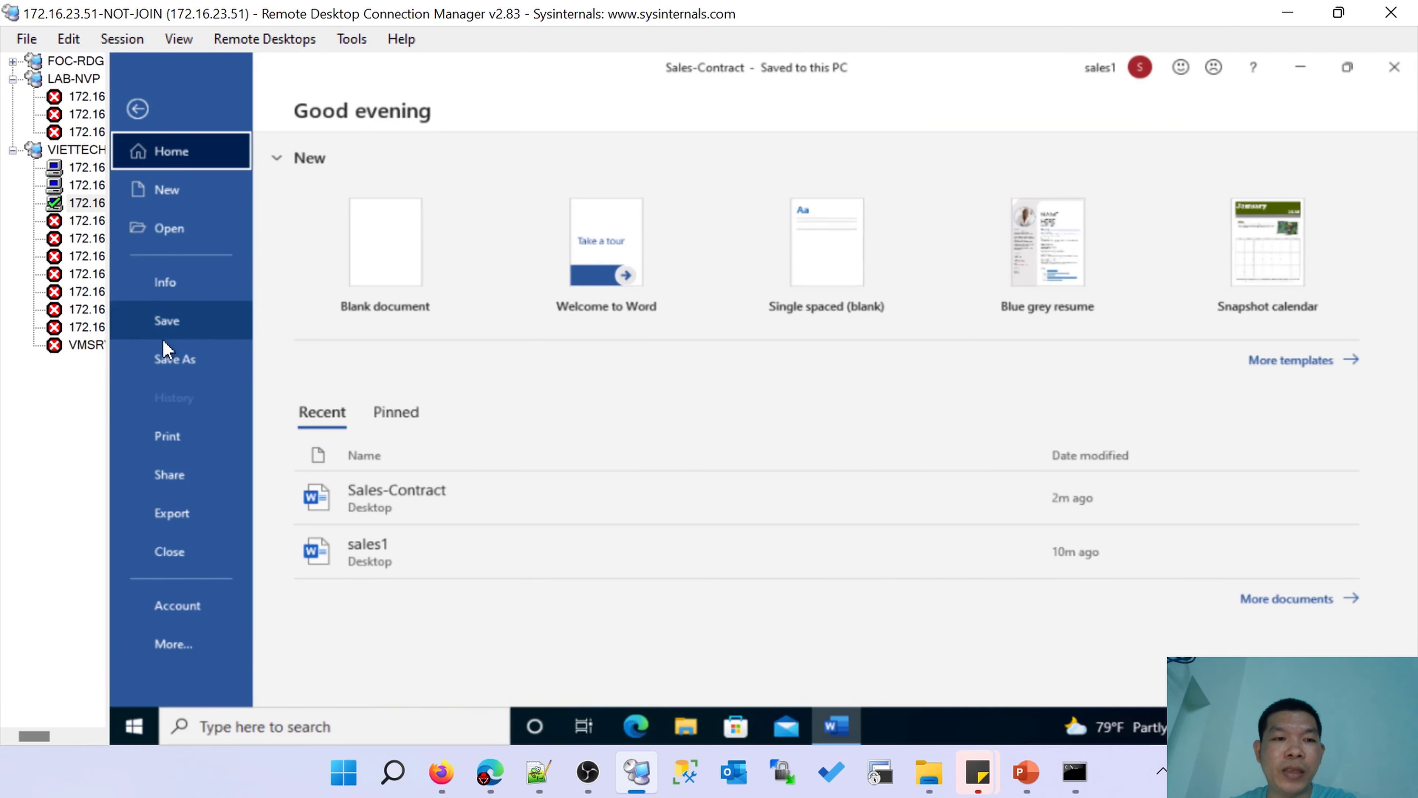
click(175, 360)
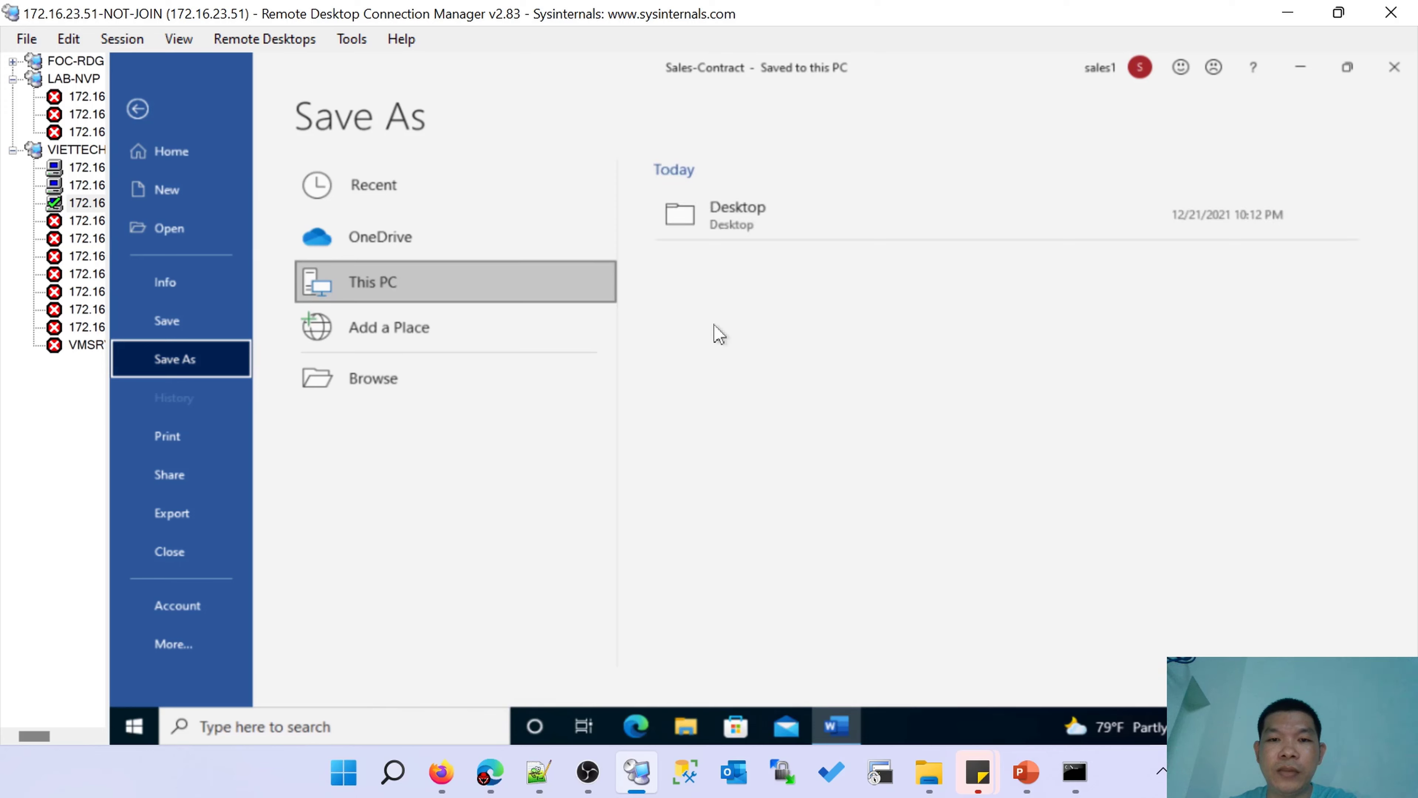
click(728, 267)
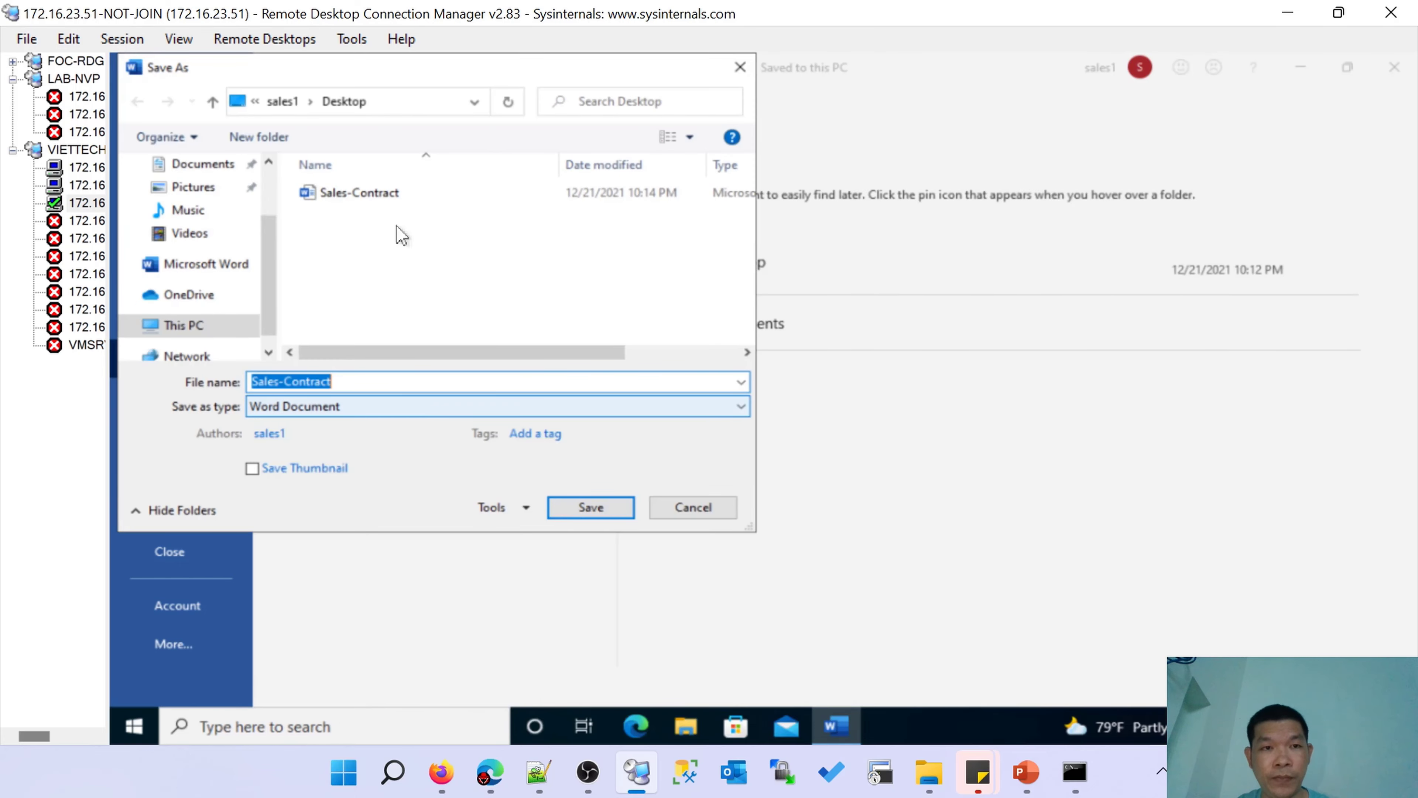
click(390, 103)
text(\\nvpsrvdc02)
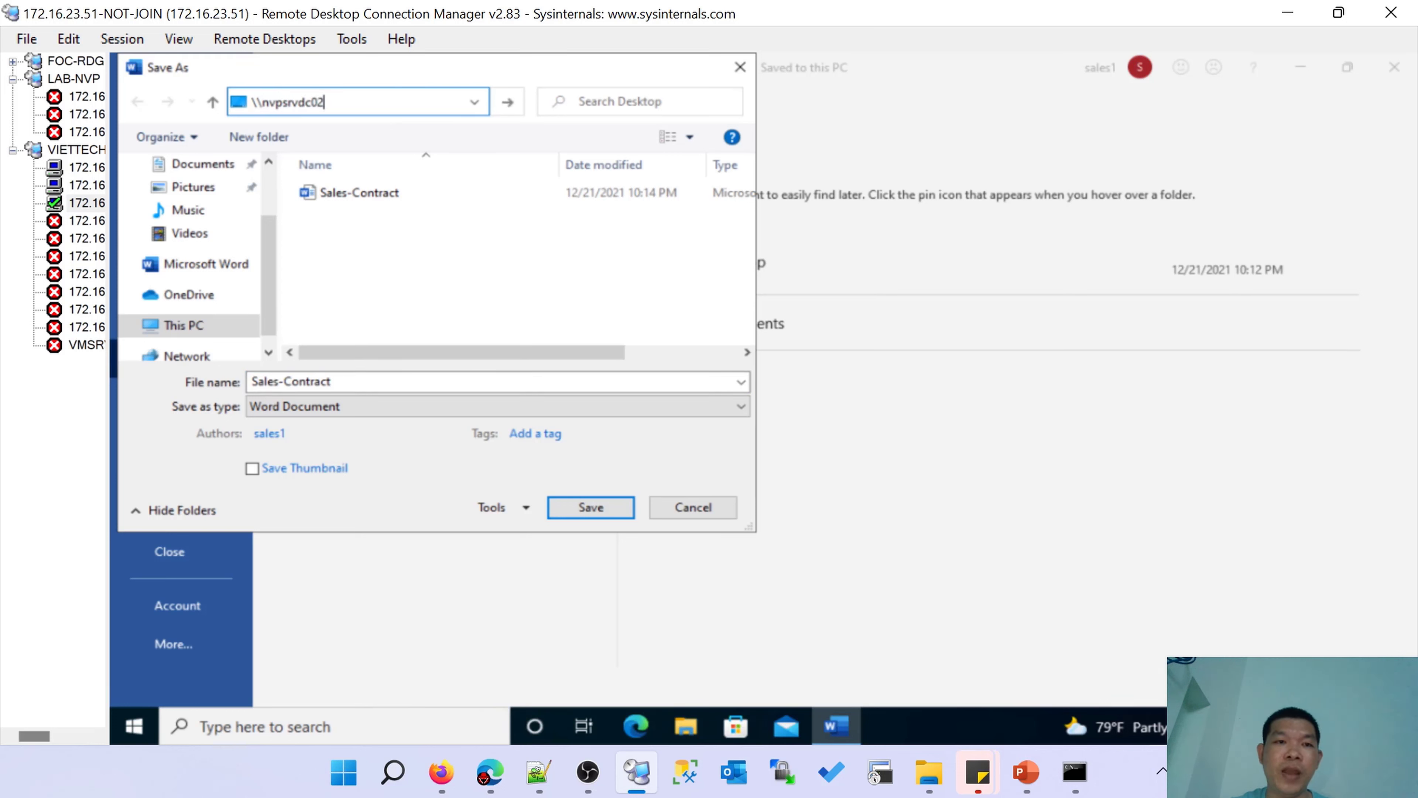
key(Return)
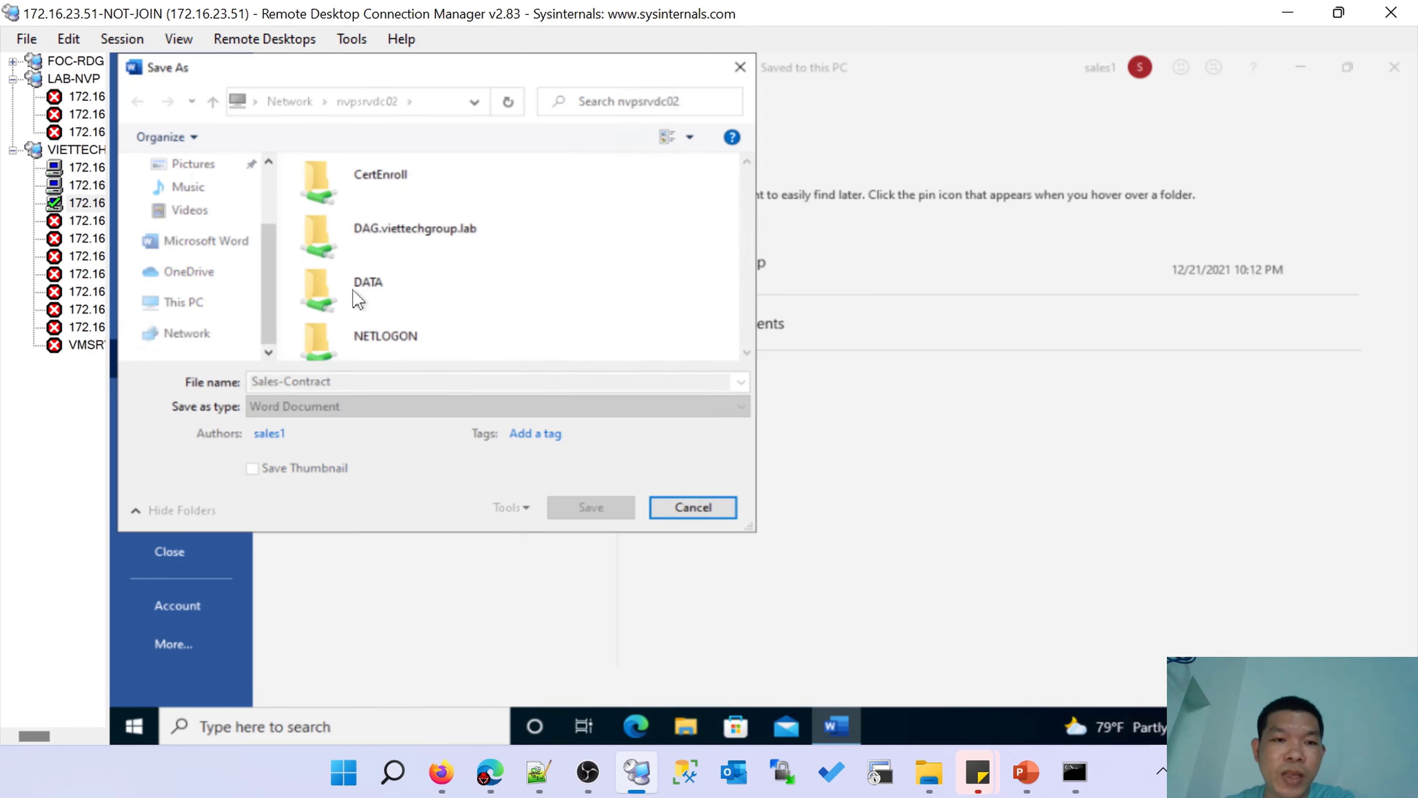
double_click(389, 290)
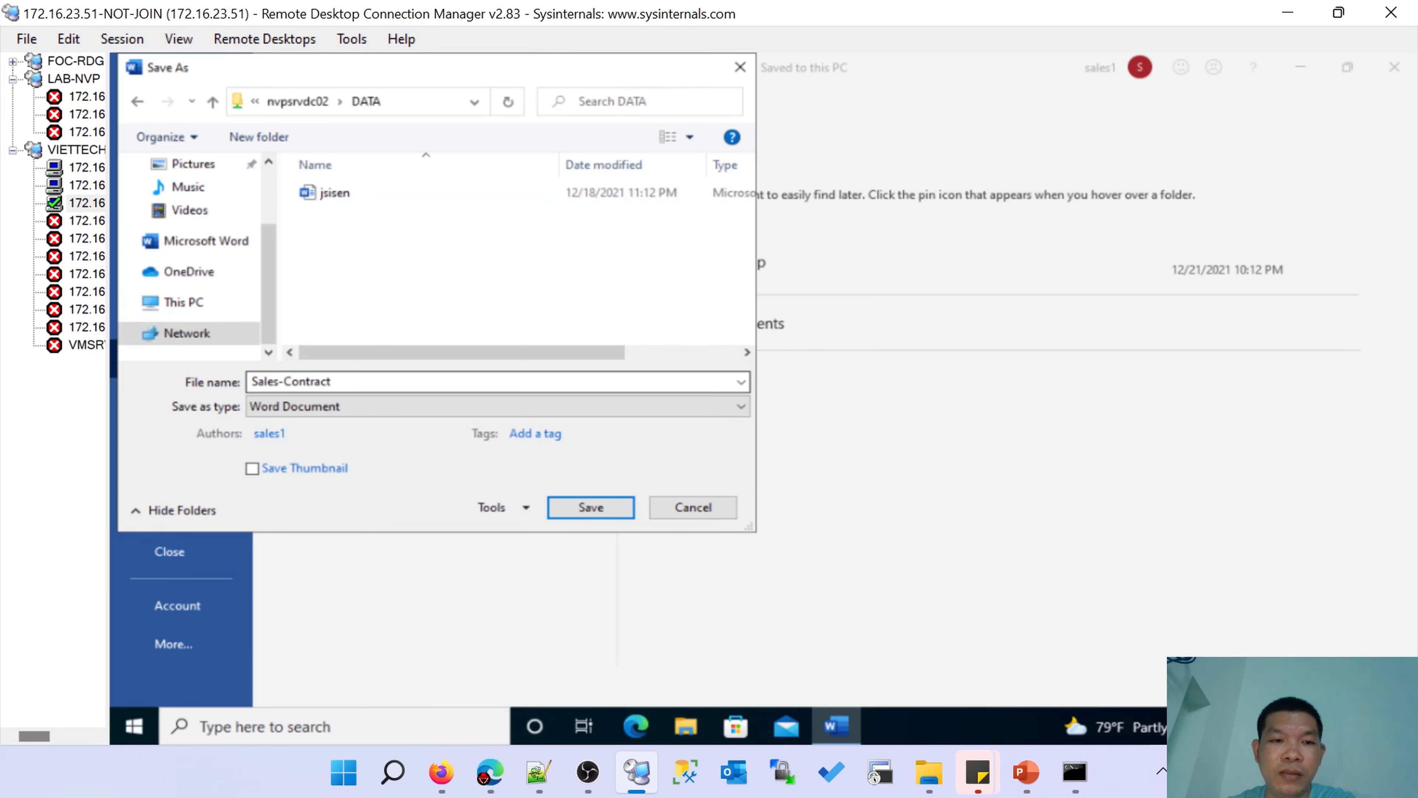
click(590, 507)
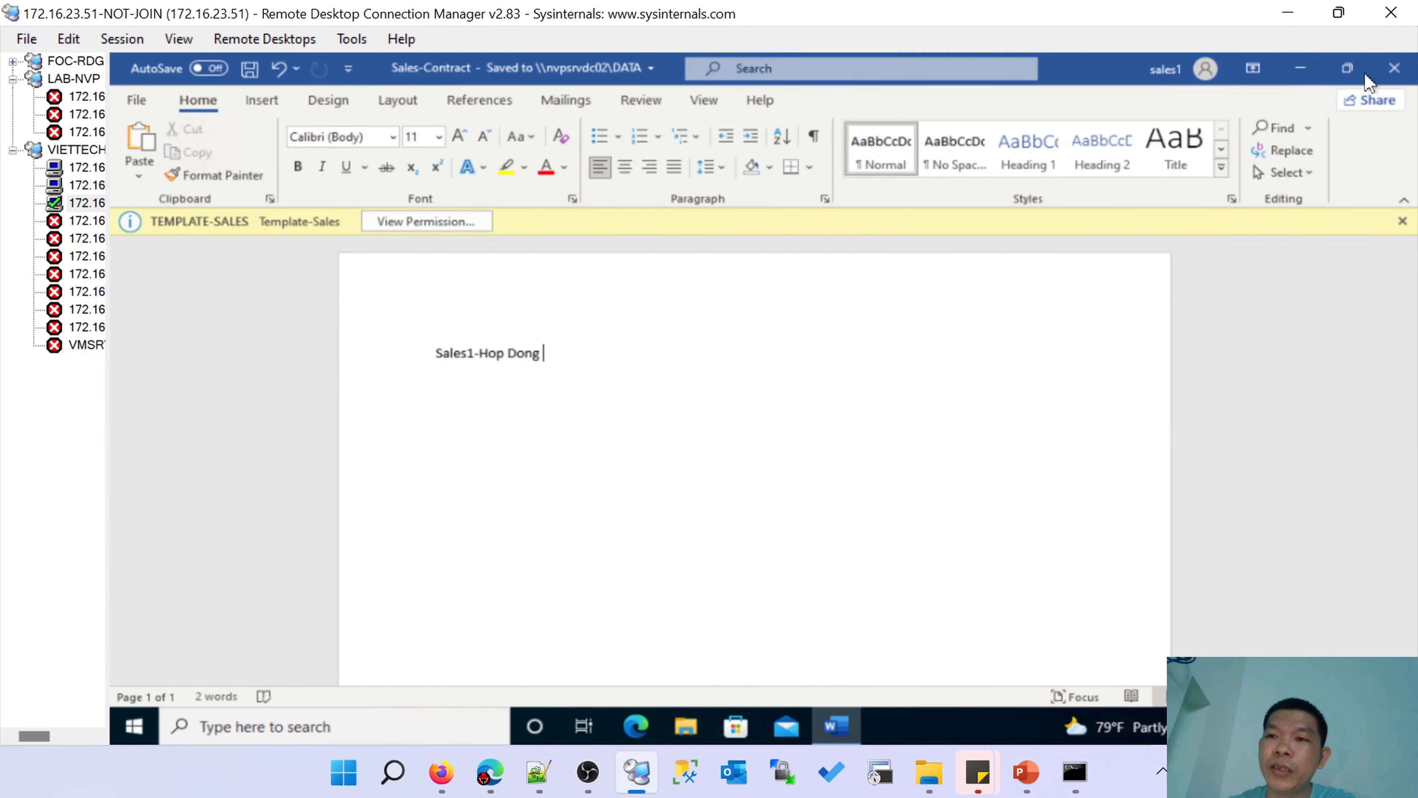
Close Word and sign out of the remote session, returning to Remote Desktop Connection Manager.
click(1394, 68)
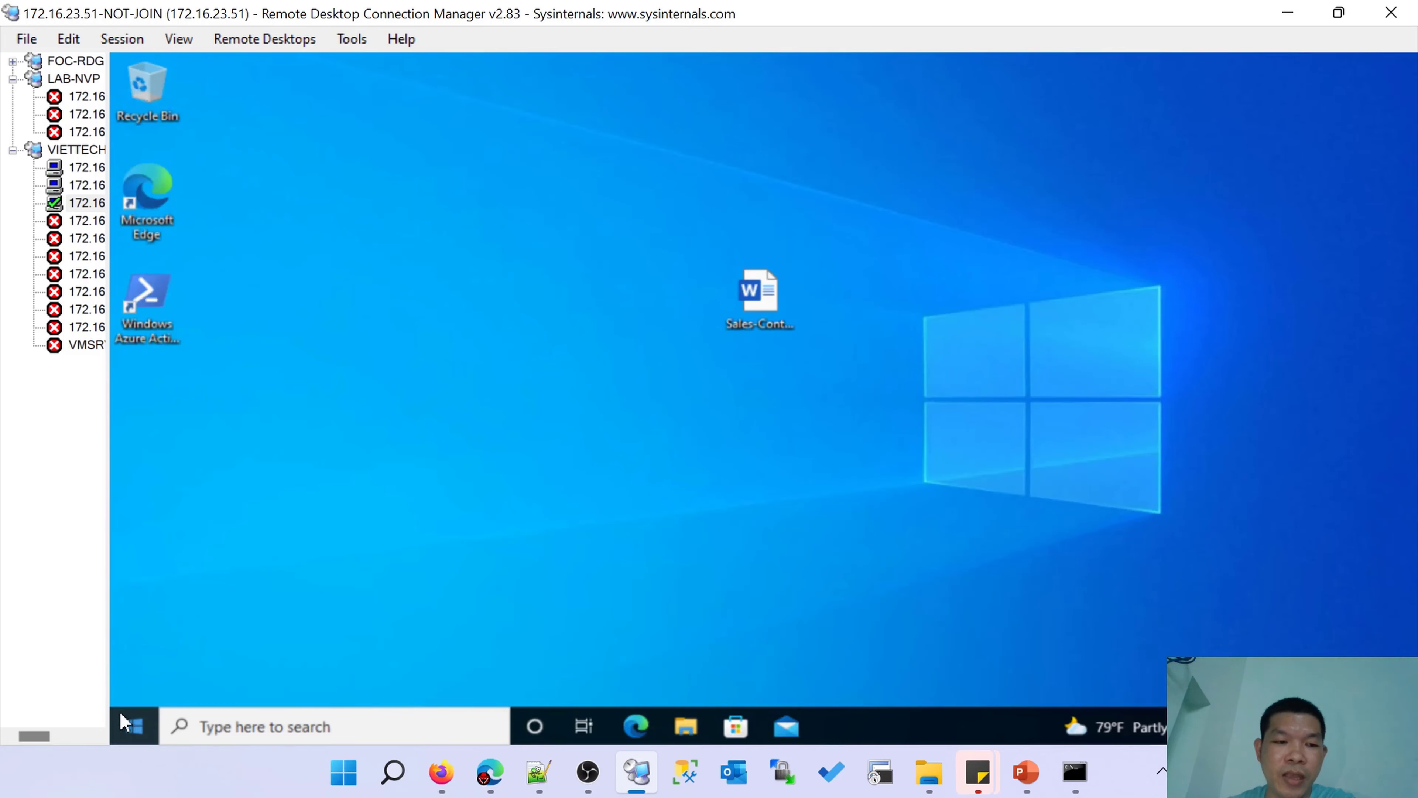
right_click(134, 726)
mouse_move(369, 657)
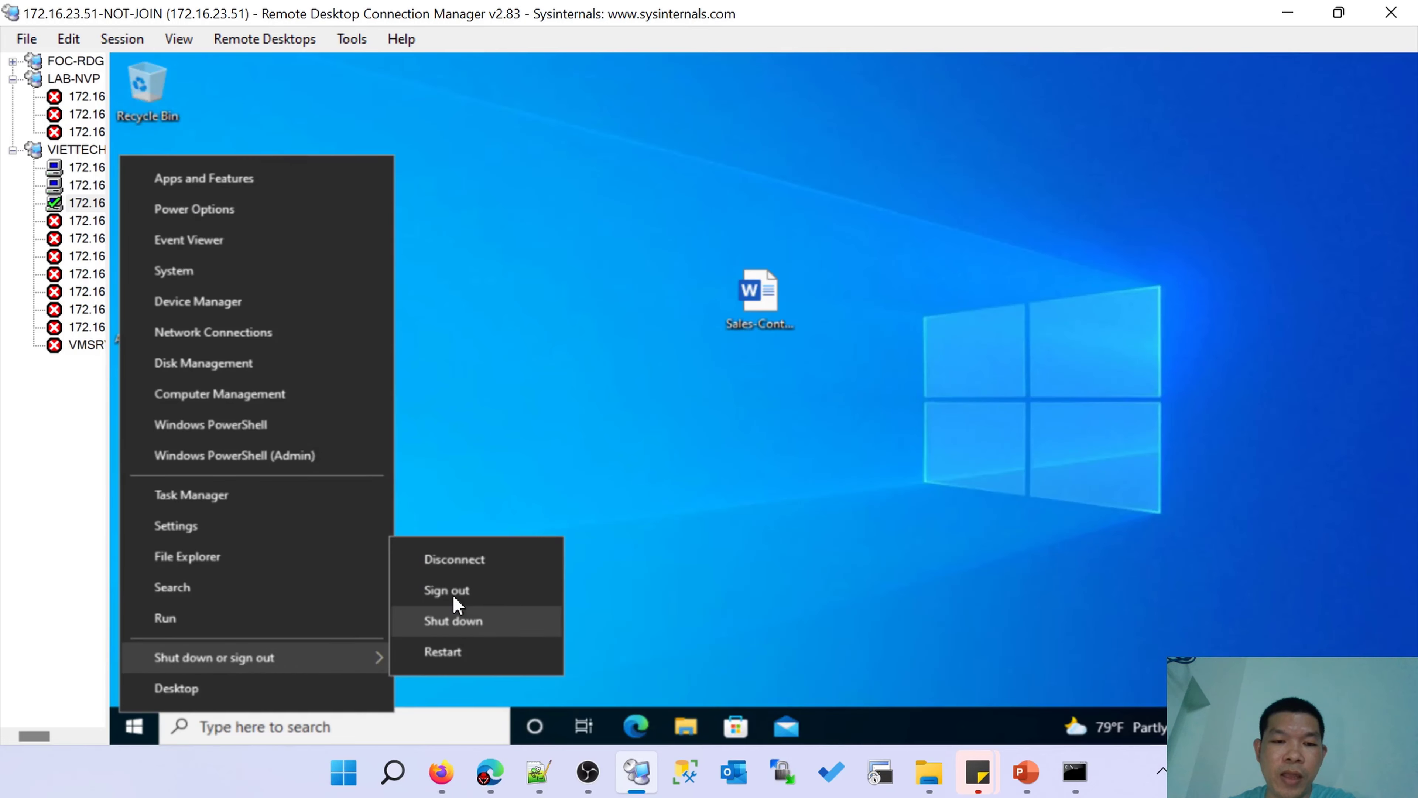
click(453, 591)
mouse_move(1016, 771)
click(1082, 713)
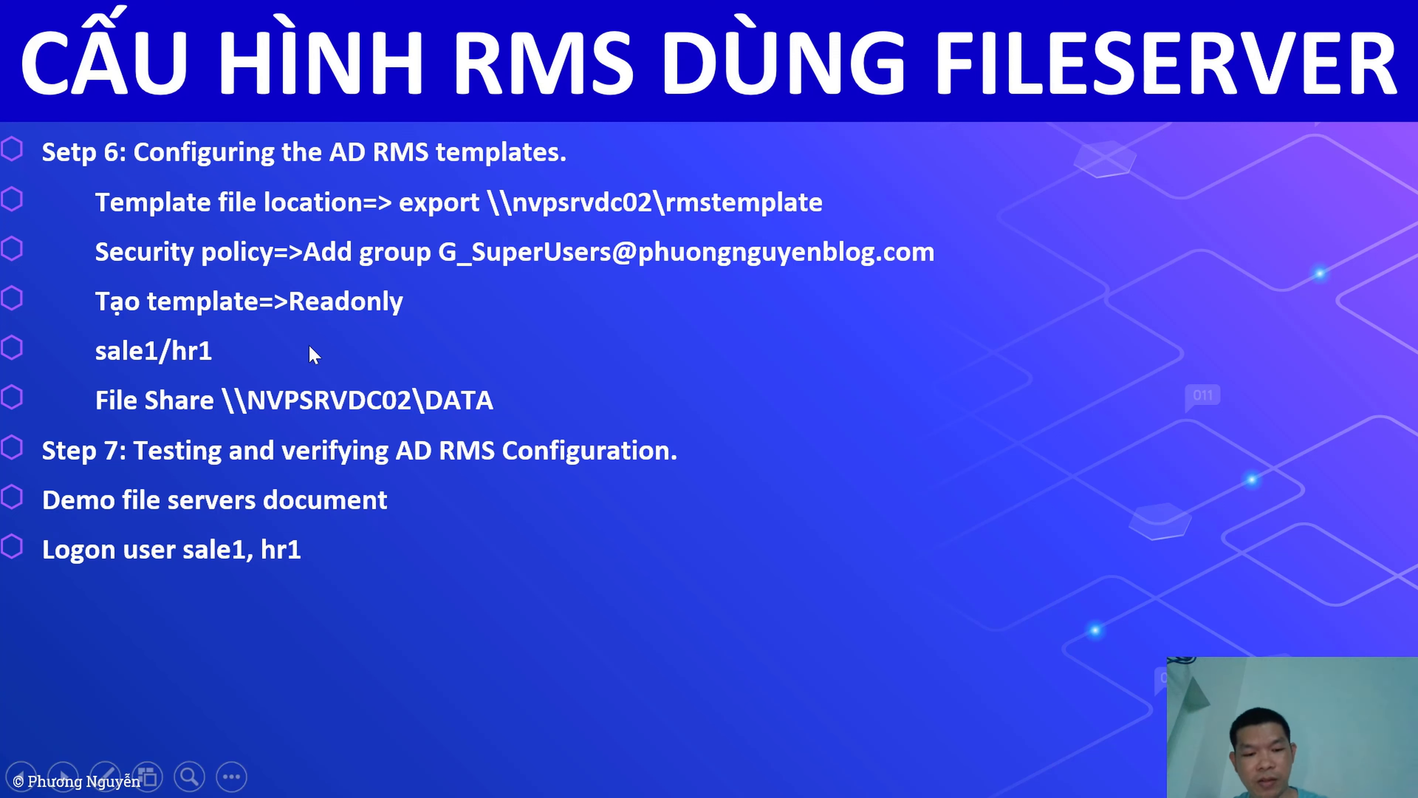
key(super+d)
click(624, 771)
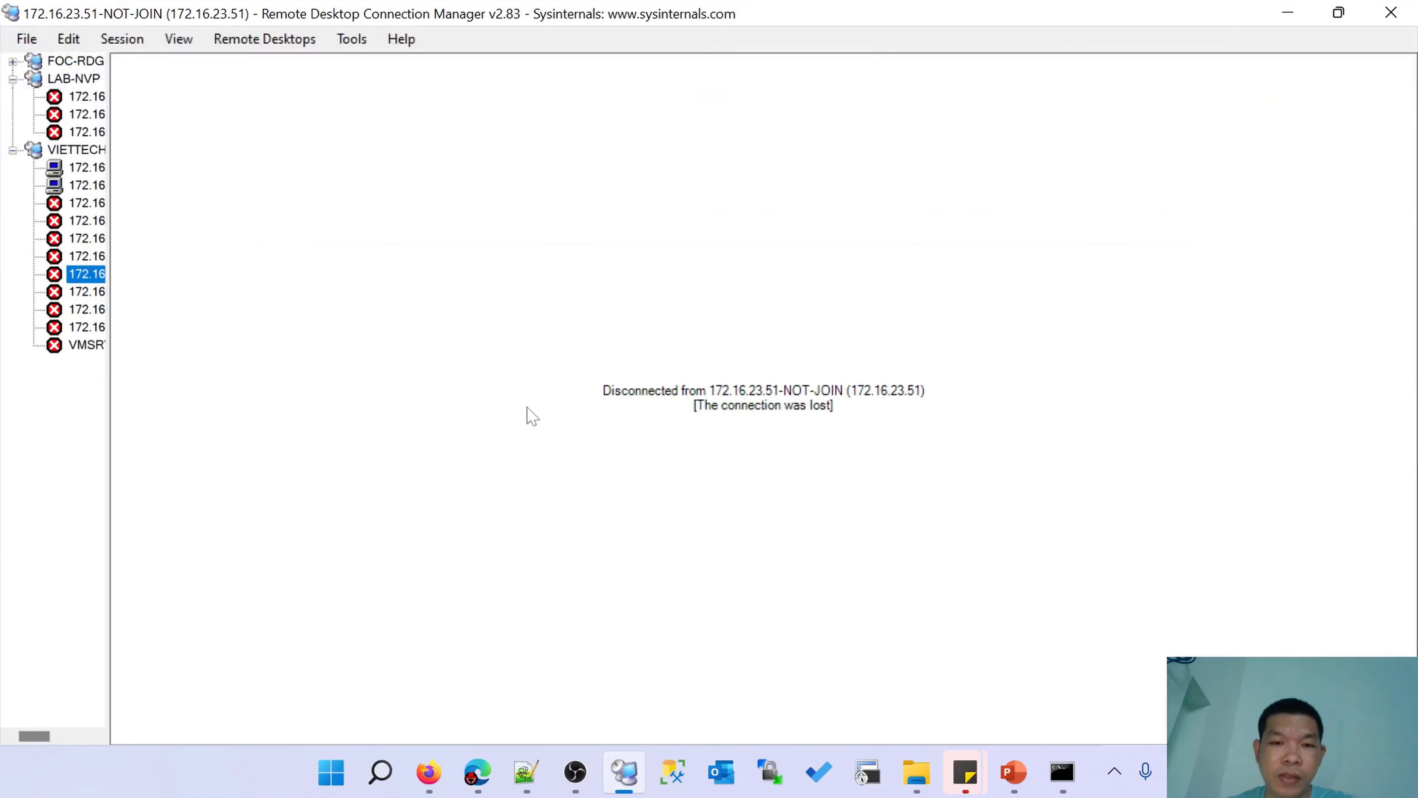
Reconnect to 172.16.23.51 using the HR user's account name and password.
right_click(98, 274)
click(206, 288)
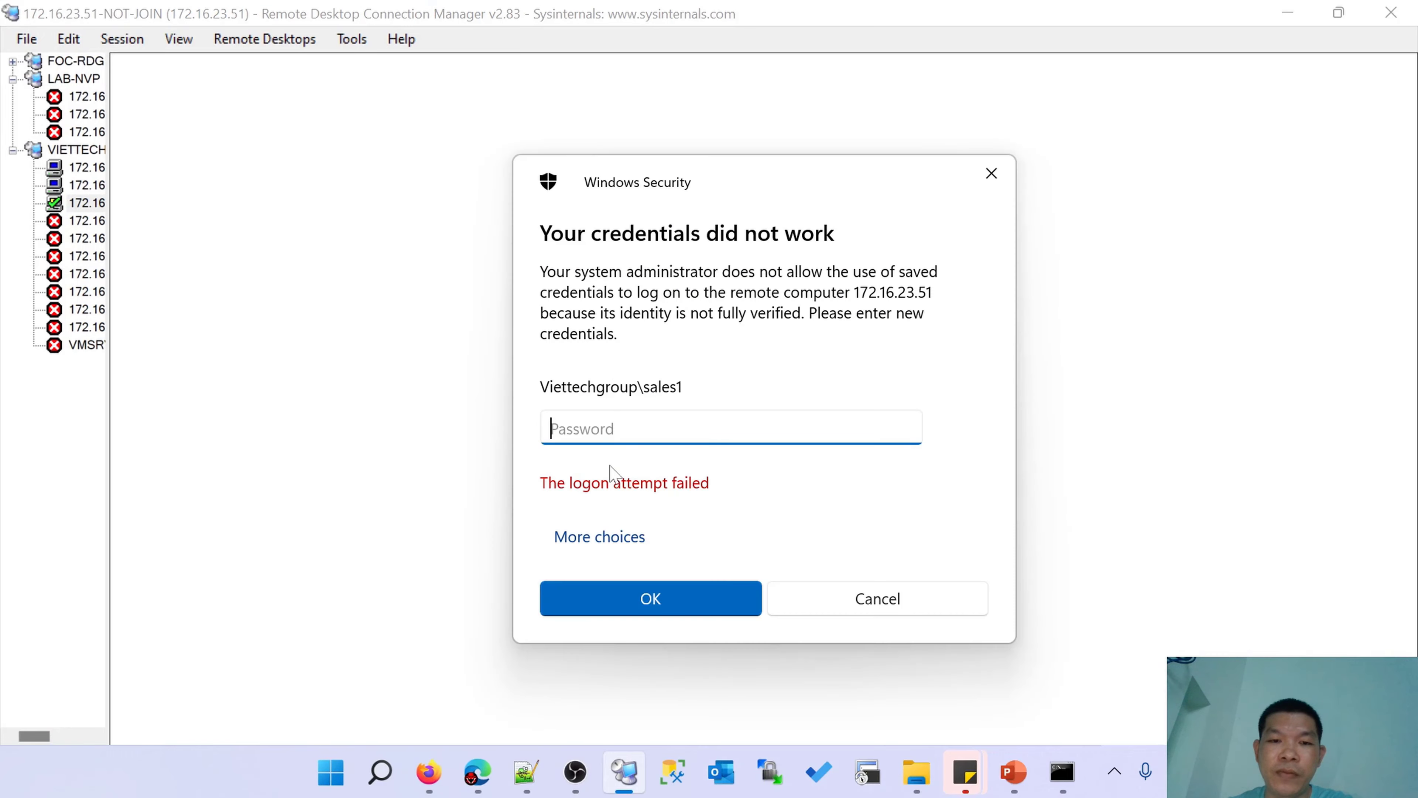
click(580, 537)
click(664, 624)
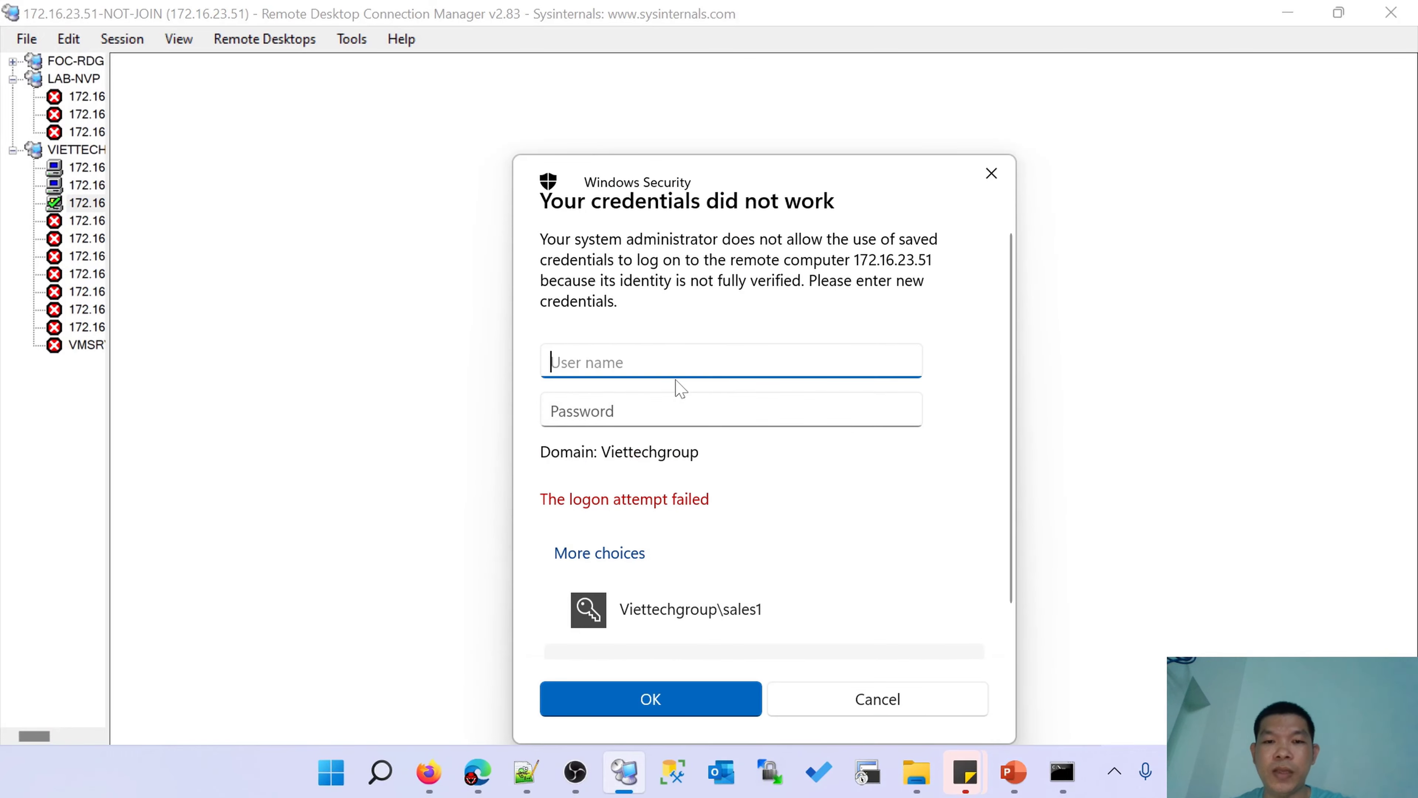
text(hr1)
key(Tab)
text(****)
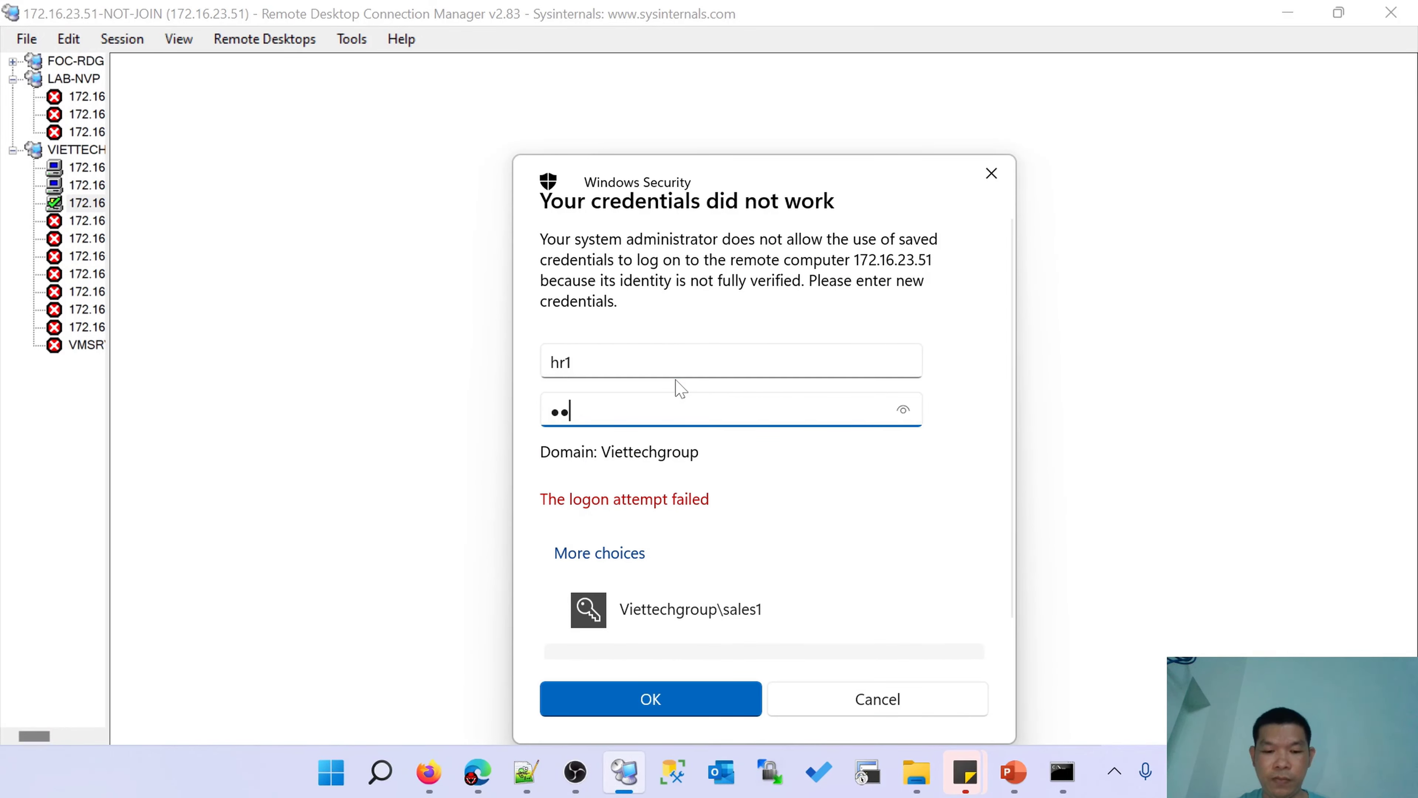
key(Return)
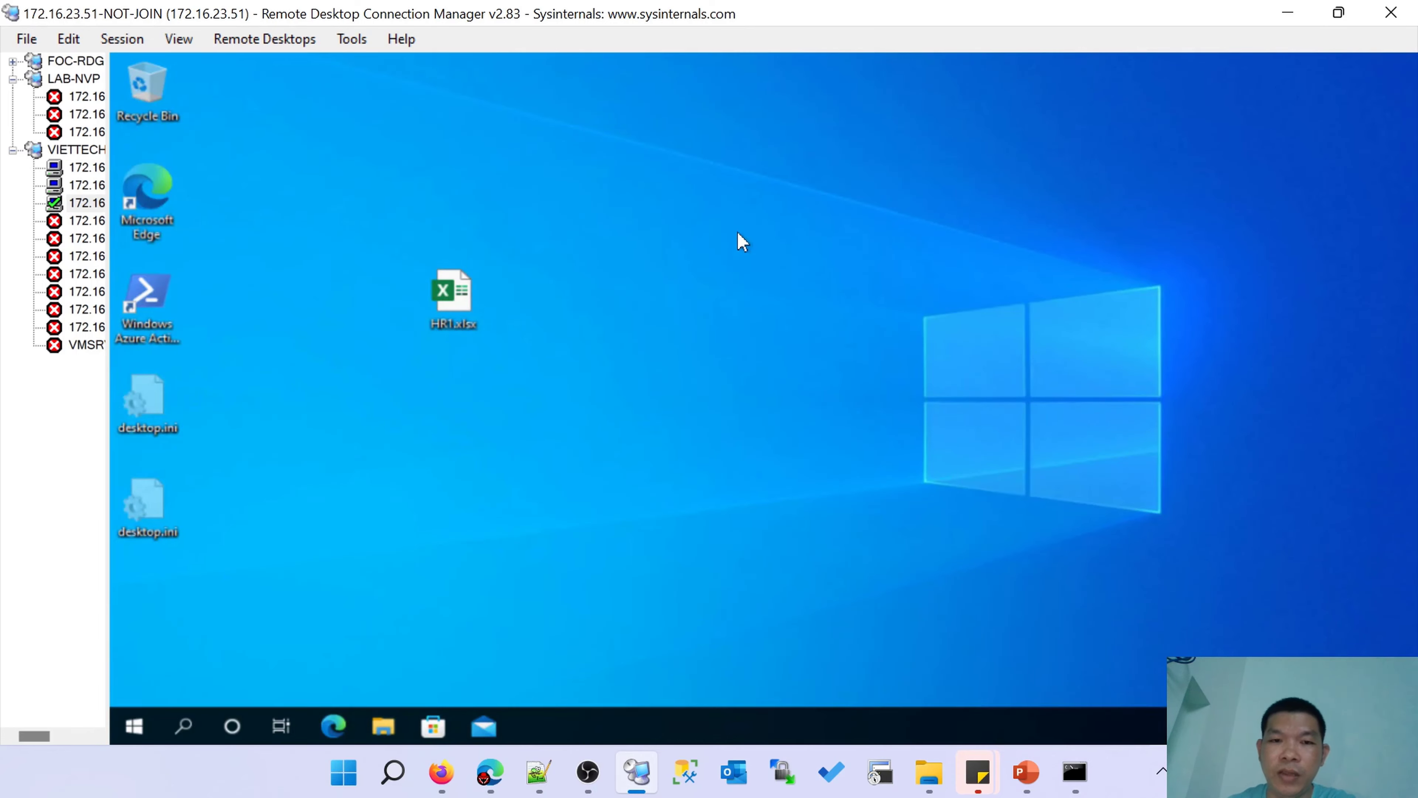
Refresh the HR user's remote desktop twice.
right_click(772, 379)
click(820, 434)
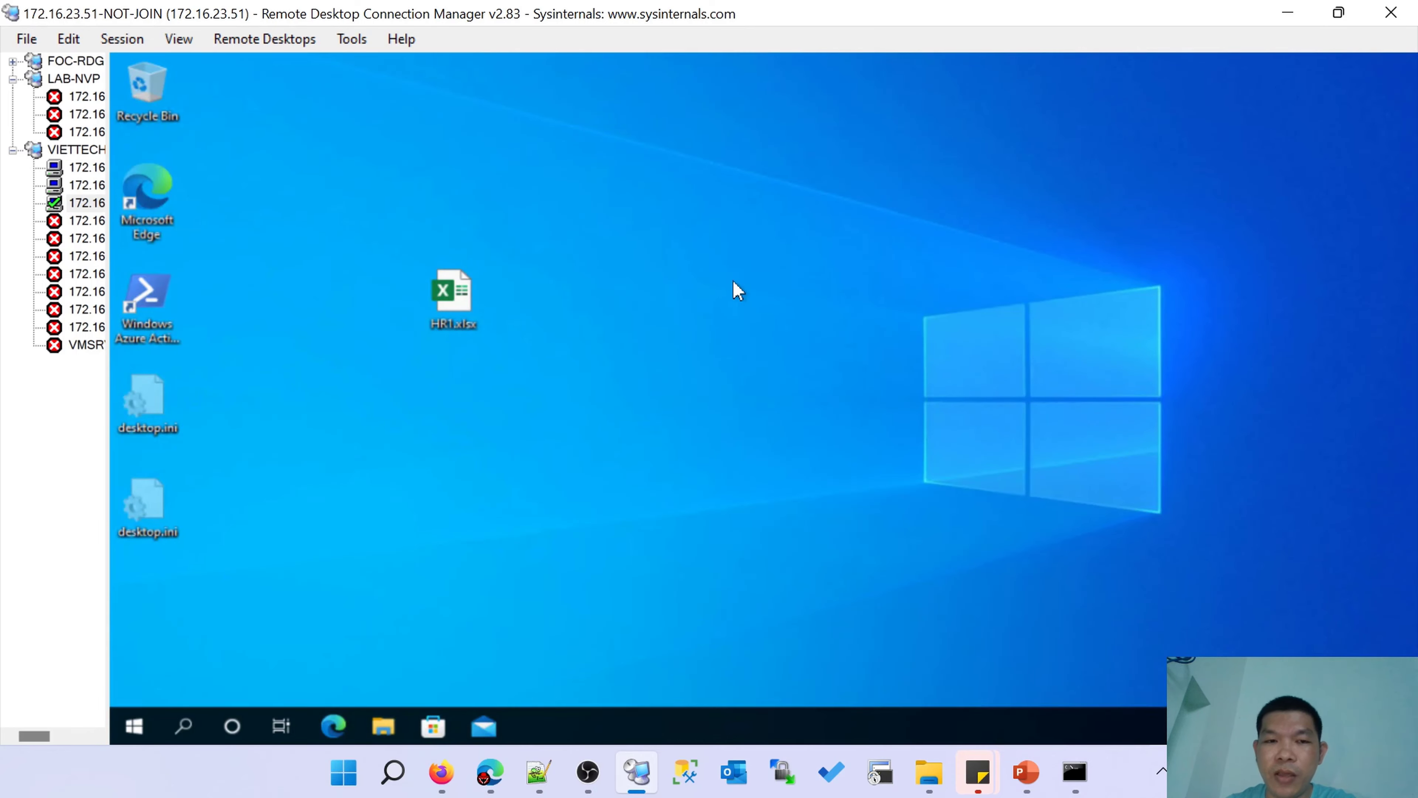
right_click(733, 281)
click(766, 340)
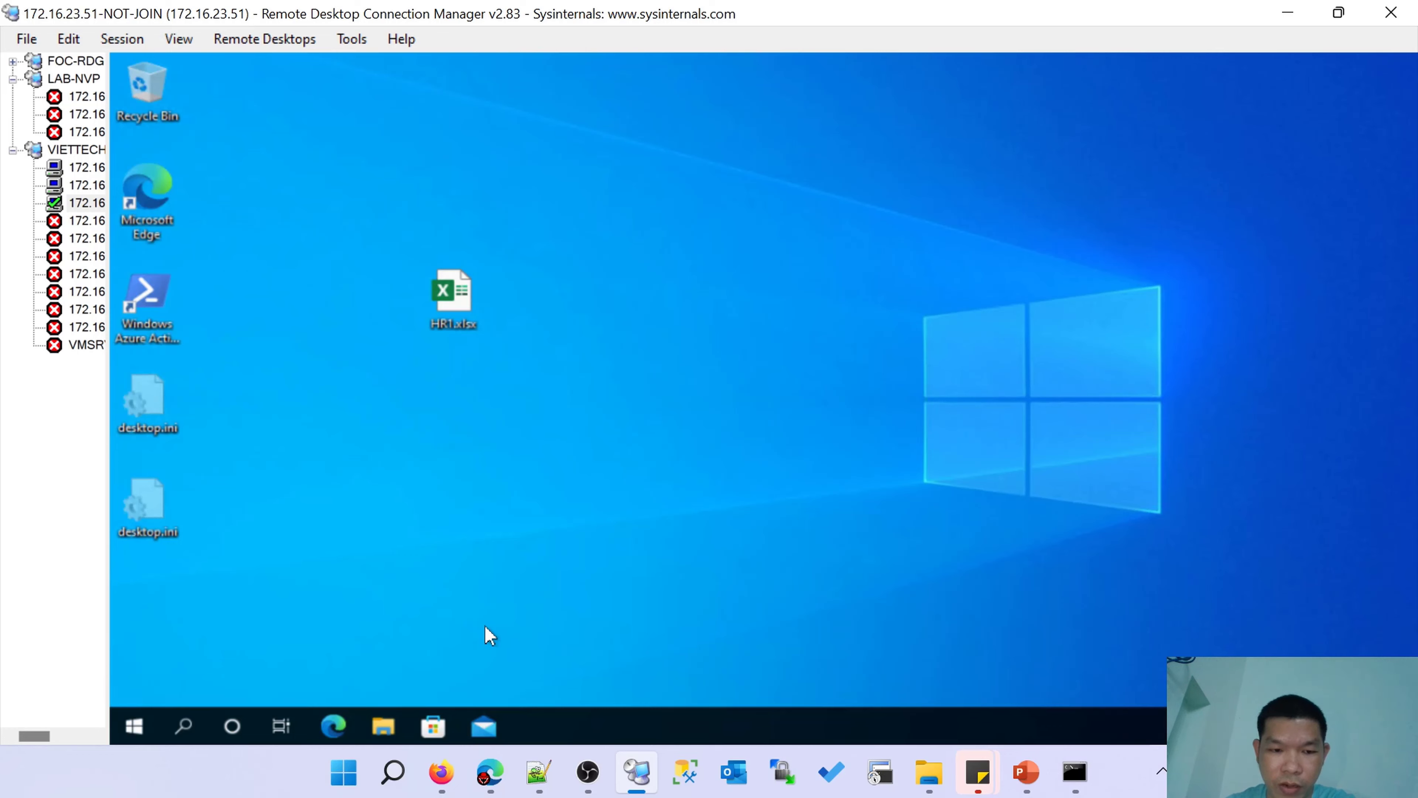
Open Sales-Contract.docx from \\nvpsrvdc02\DATA in Word and minimize File Explorer.
right_click(134, 726)
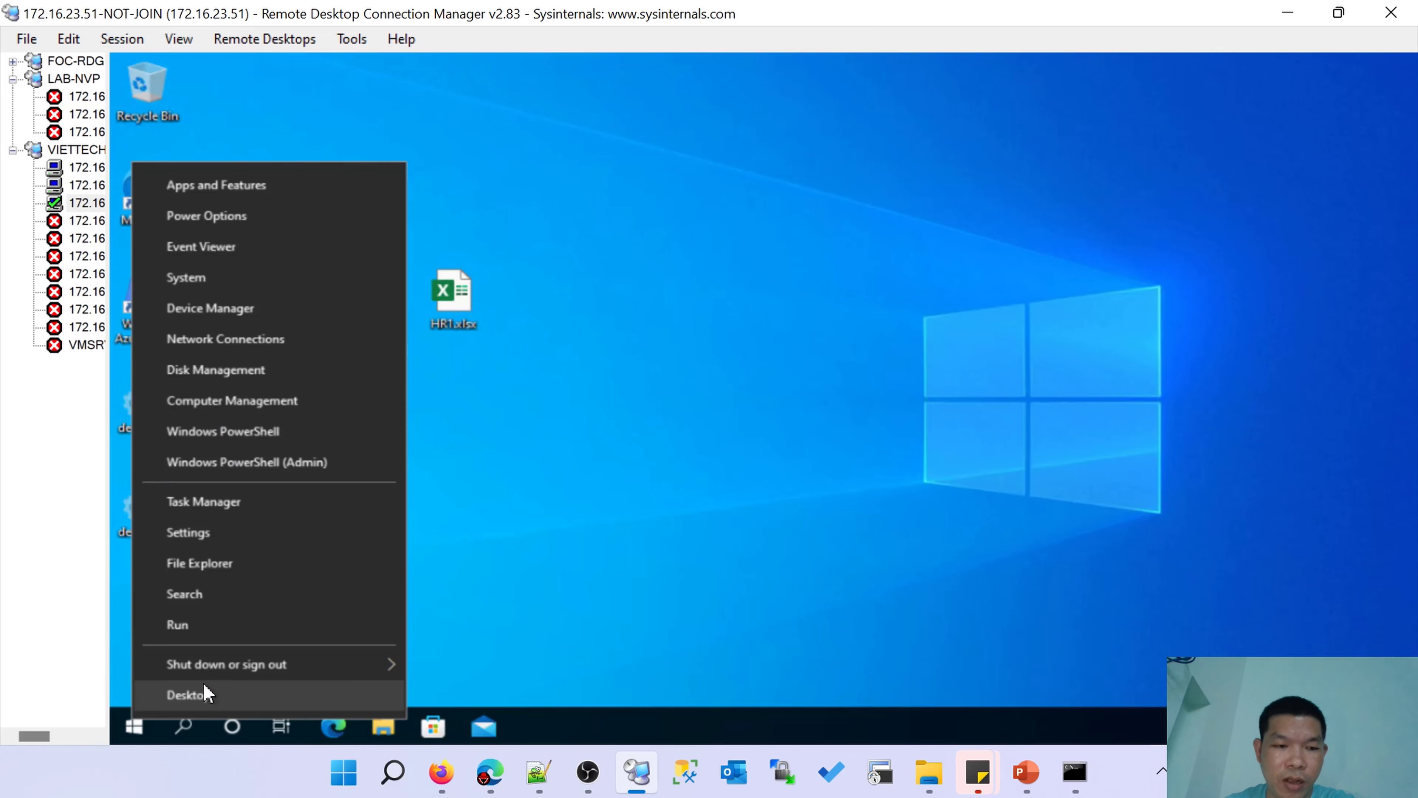
click(193, 627)
key(Return)
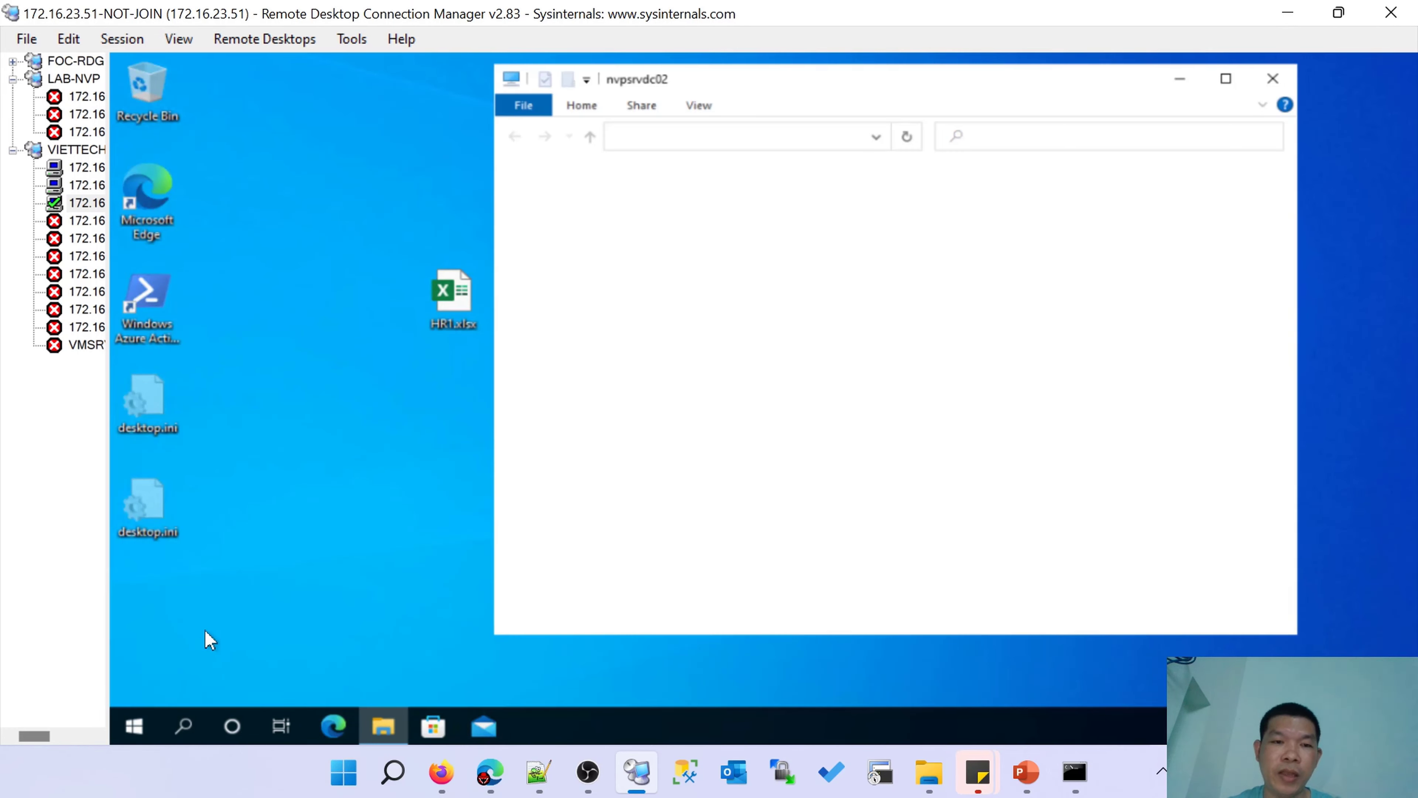
click(743, 246)
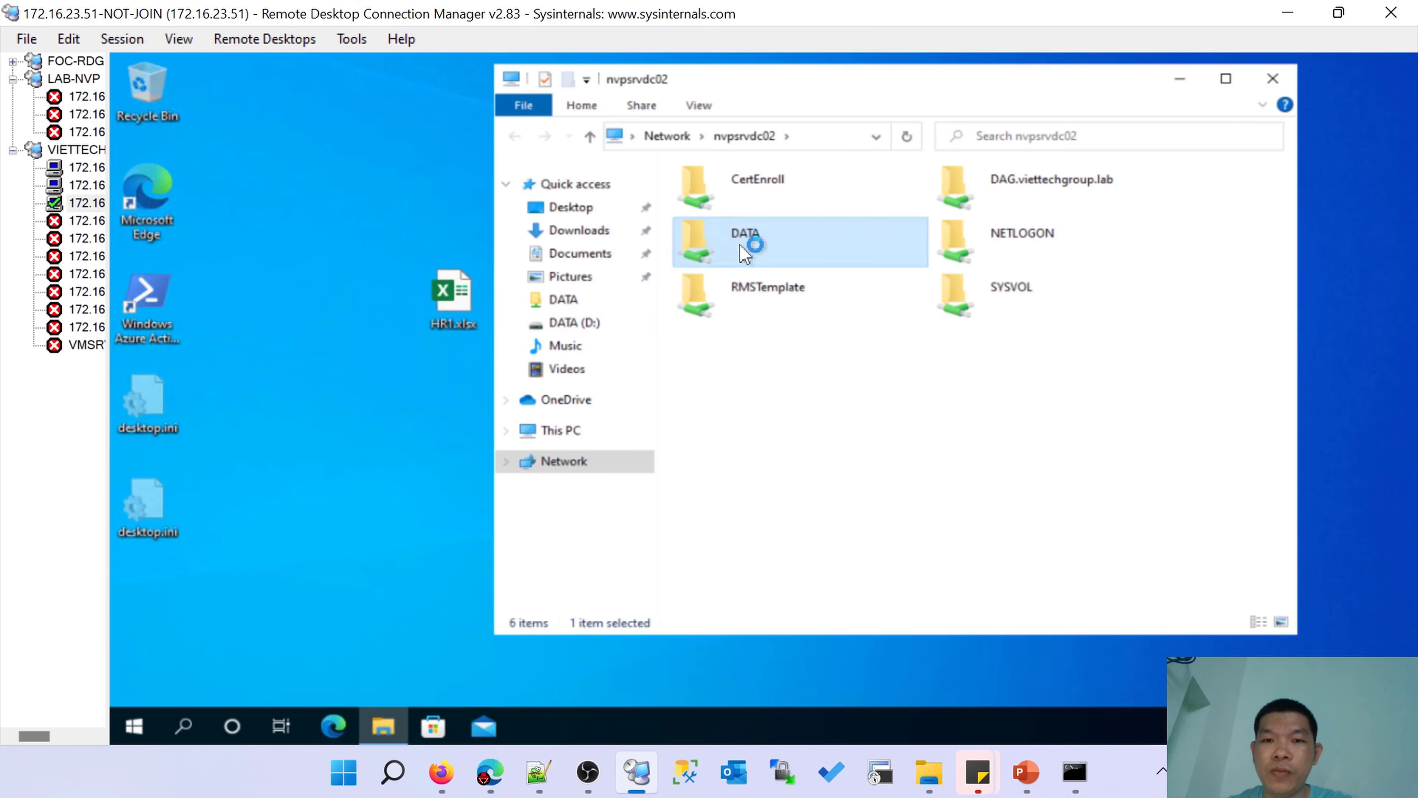
click(1226, 78)
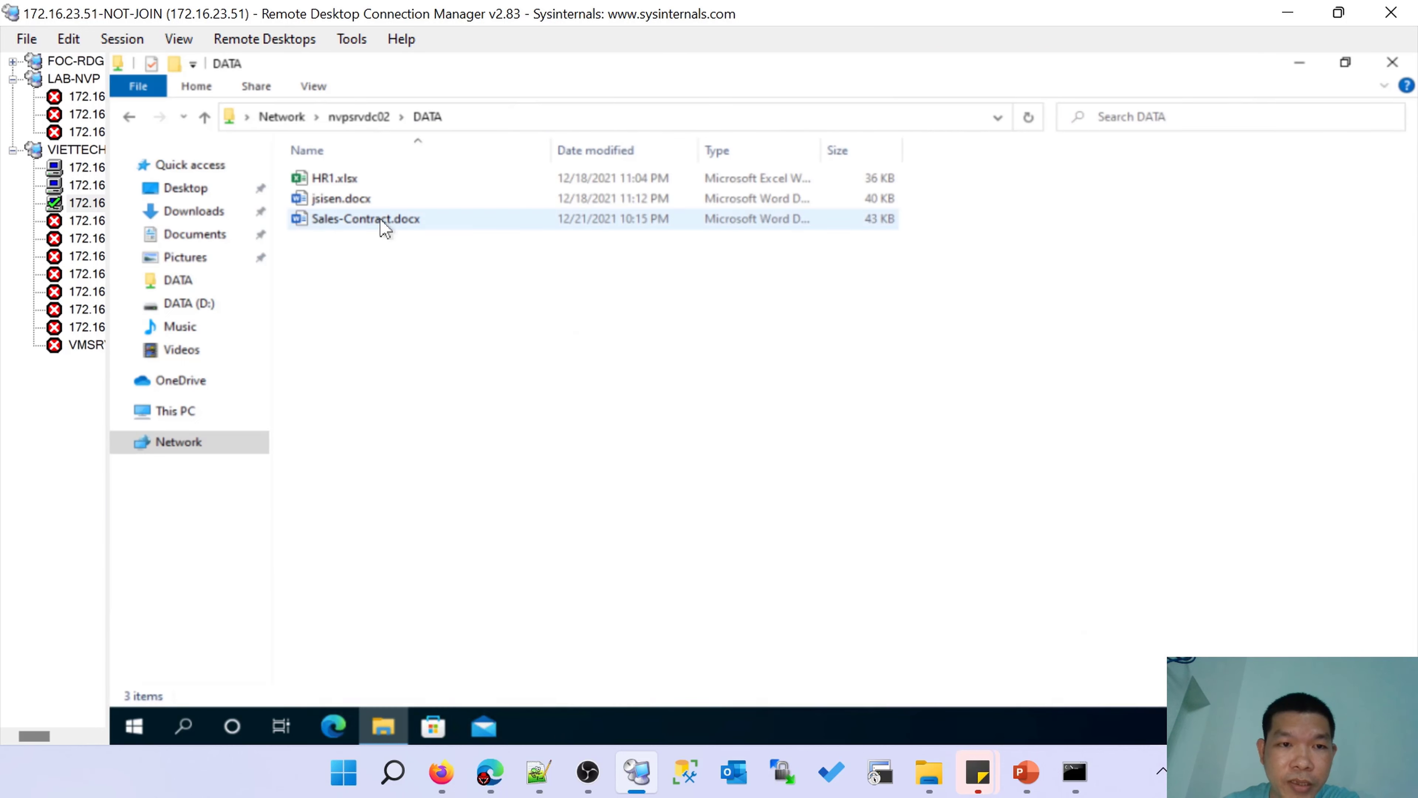
click(363, 220)
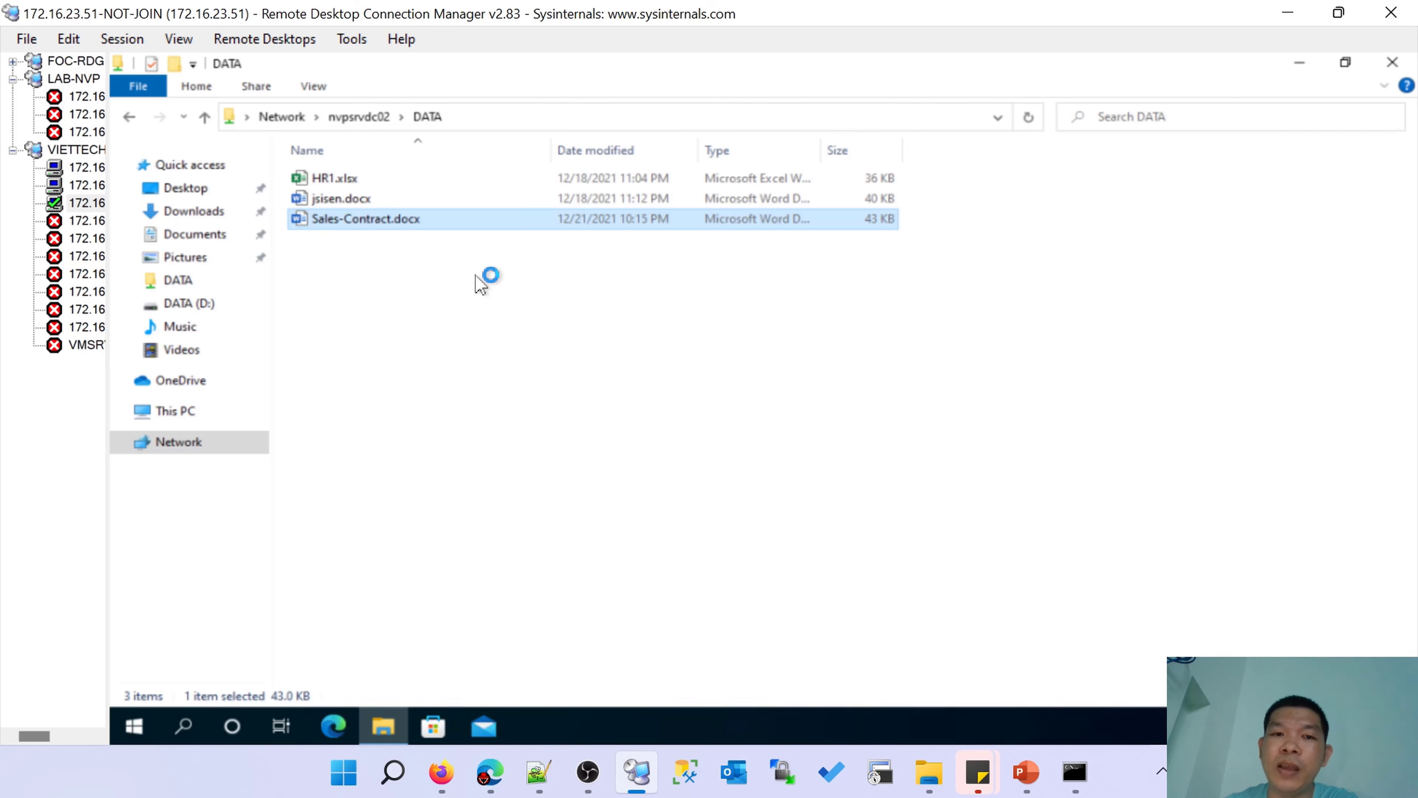
click(489, 280)
click(1301, 64)
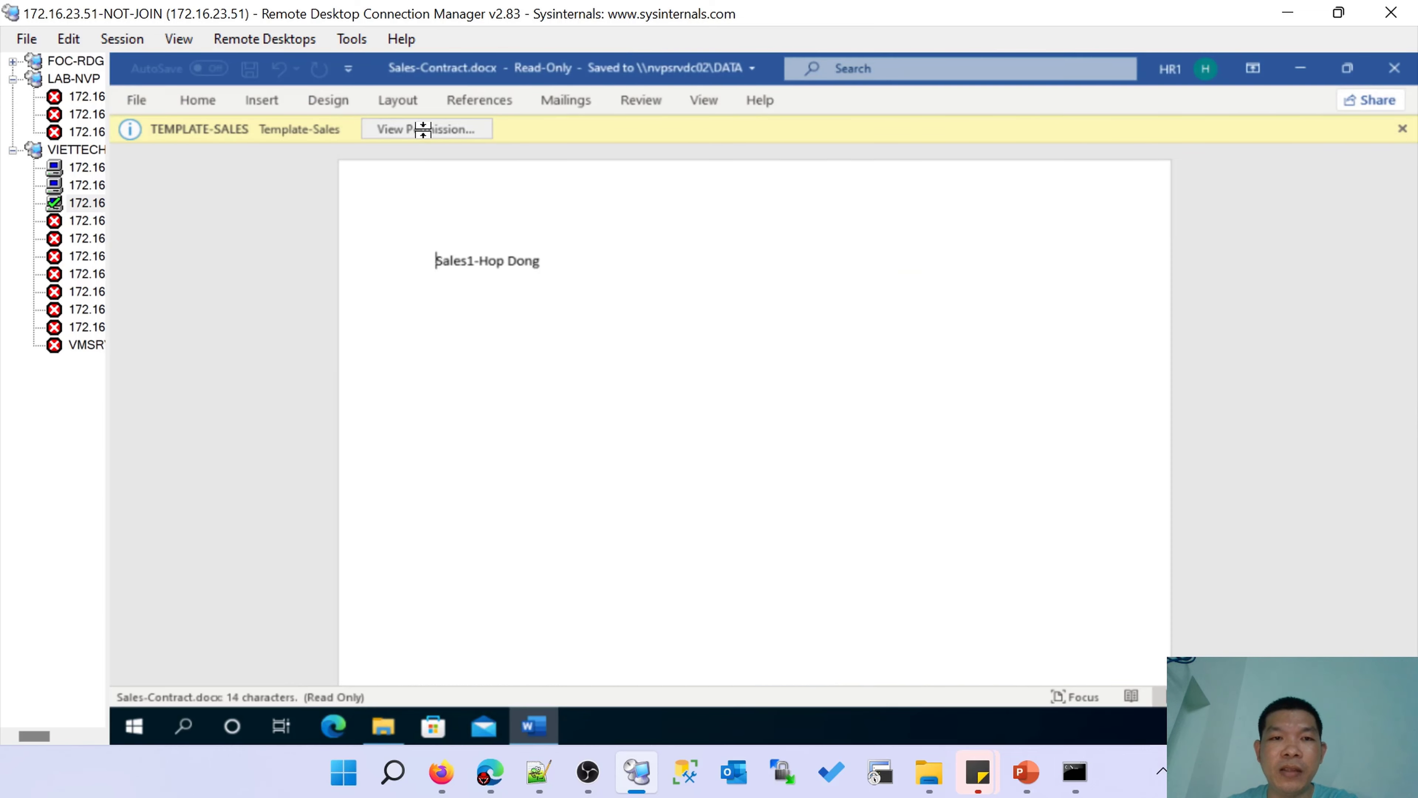
Show the HR user's View-only permissions on Sales-Contract, then switch to the NVPSRVDC02 session.
click(425, 129)
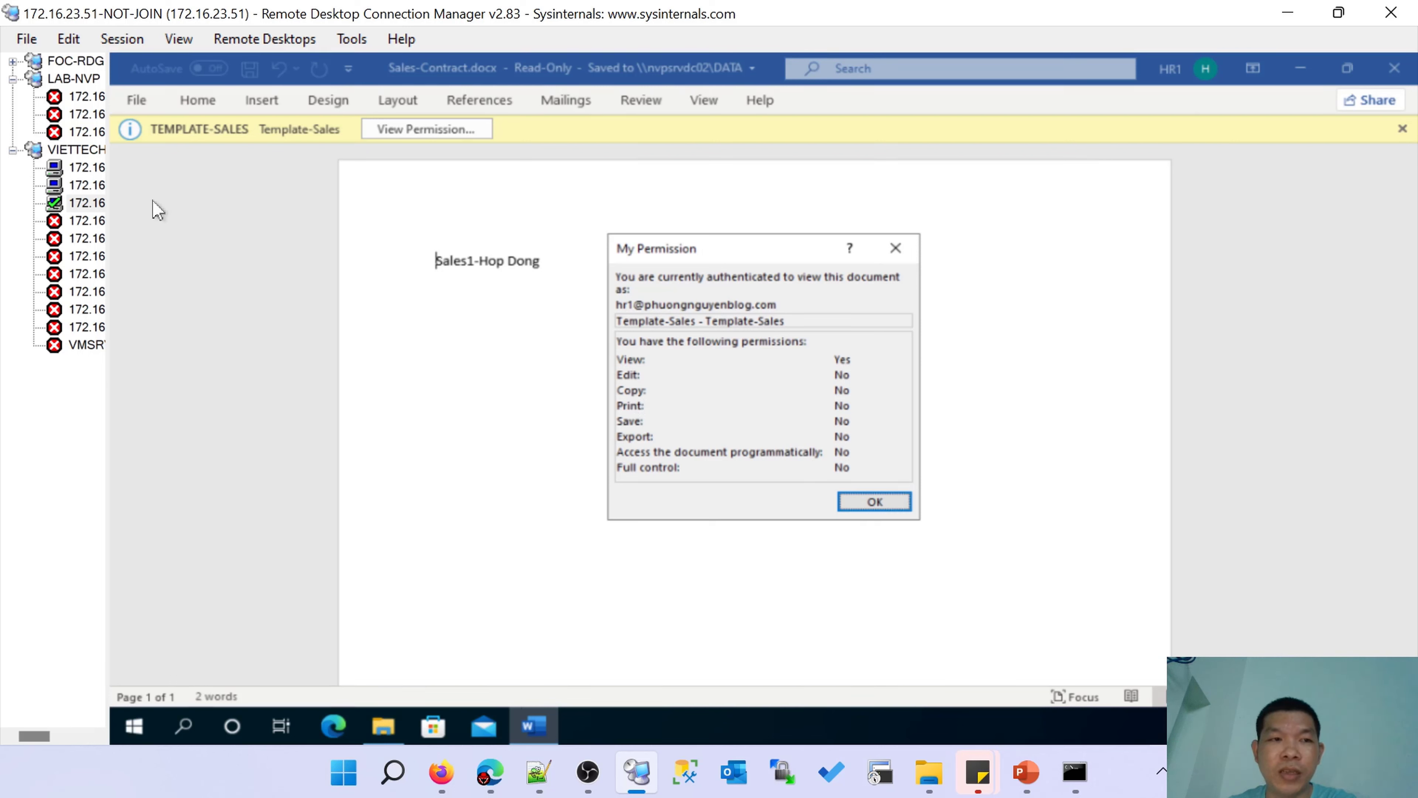
click(86, 185)
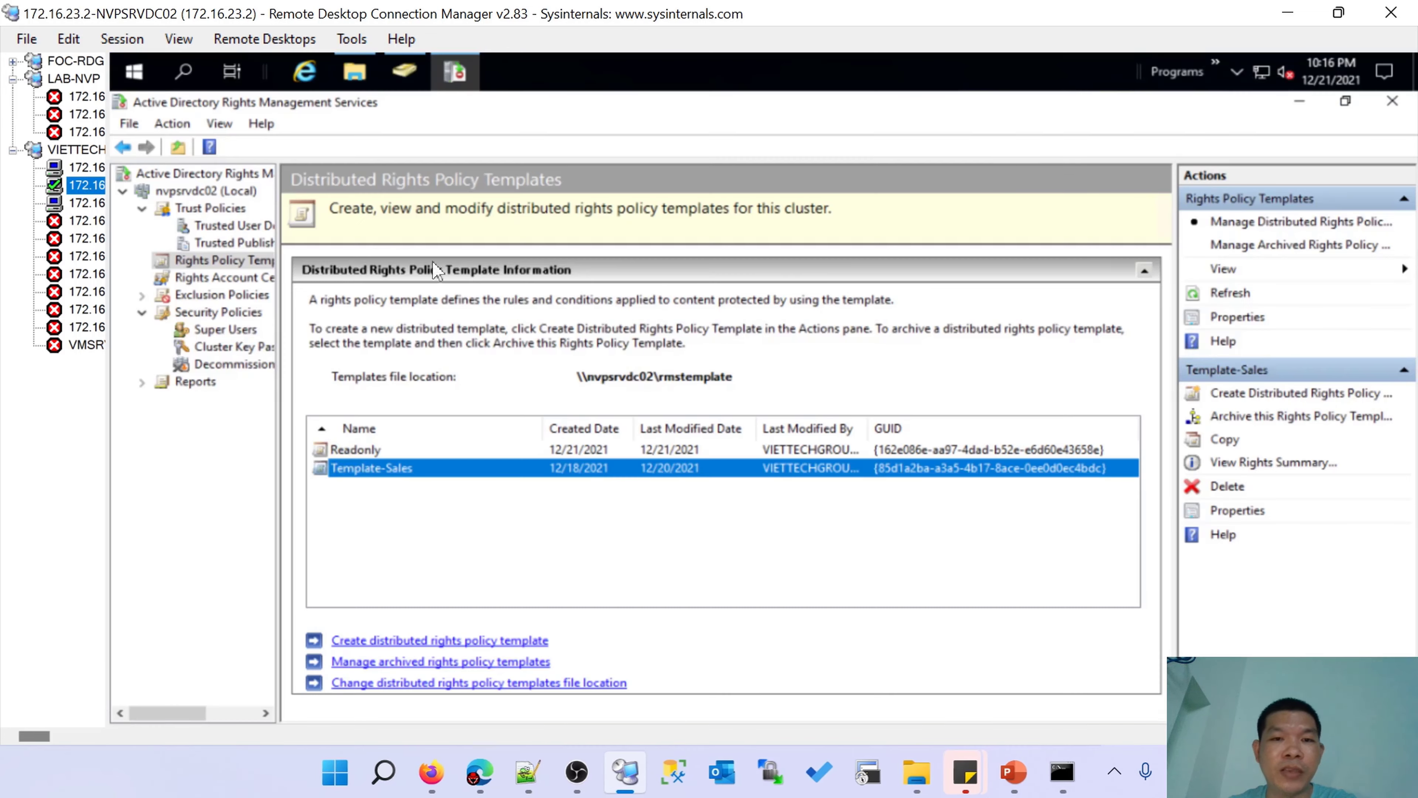
Inspect Template-Sales user rights (HR View-only, sales Full Control) unchanged, then return to the Word session.
double_click(569, 472)
click(915, 253)
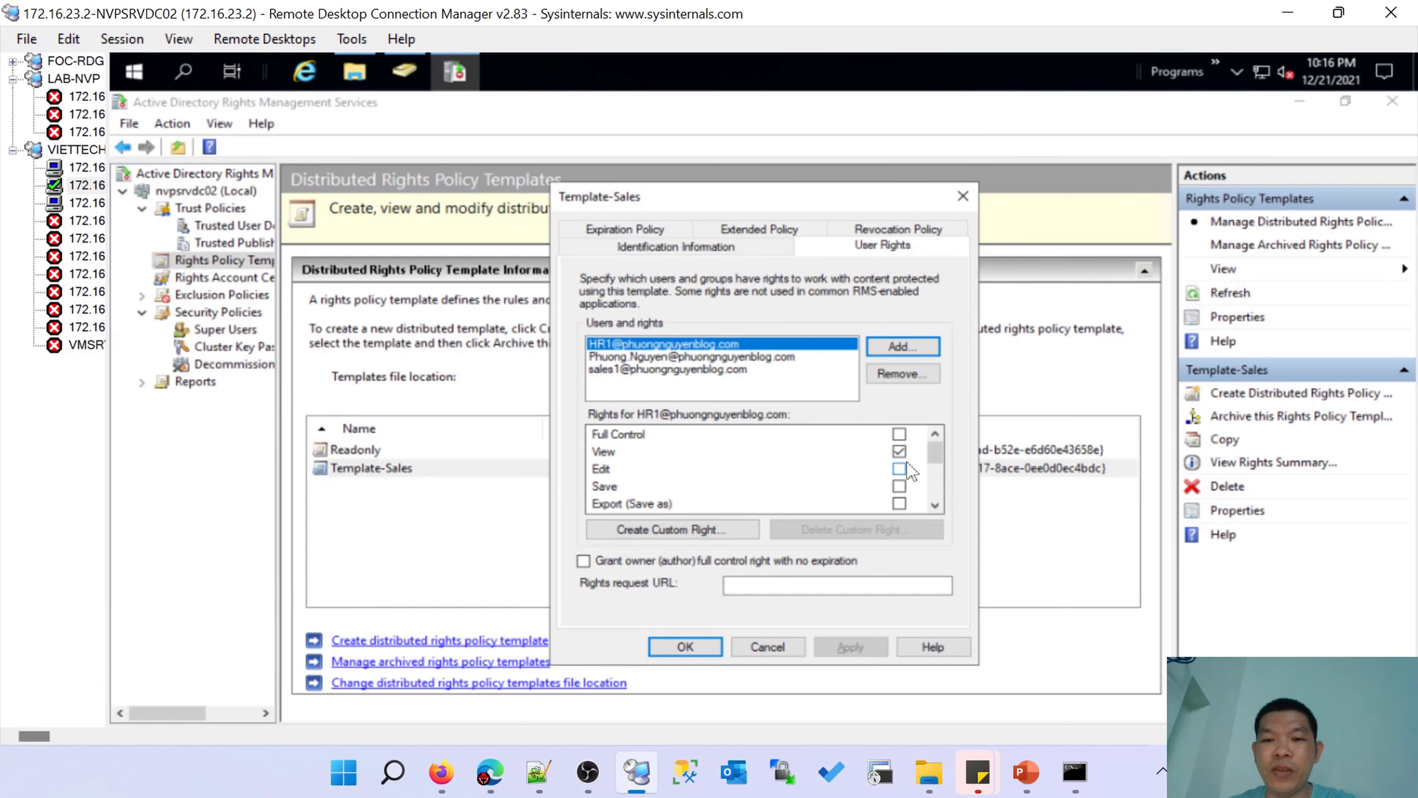
click(717, 370)
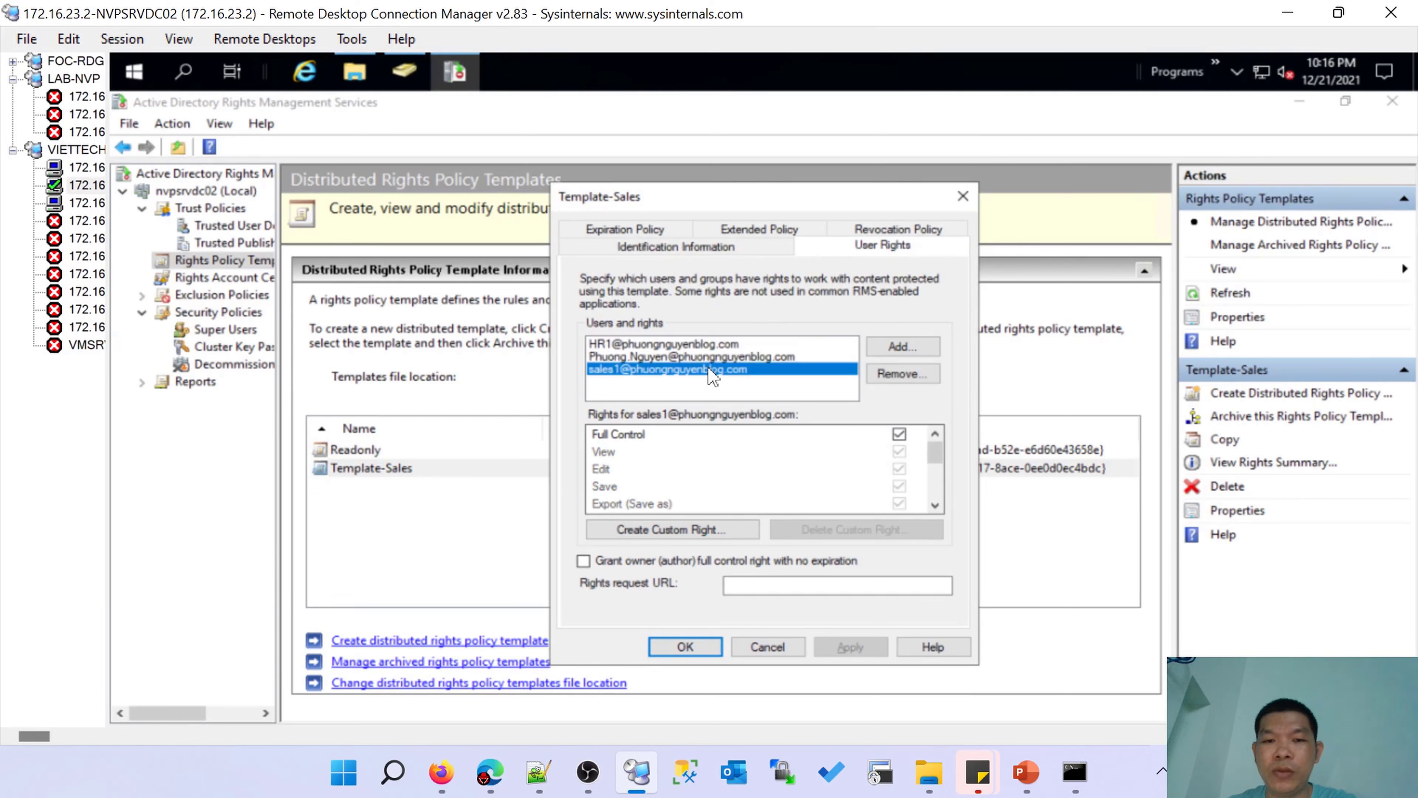
drag(935, 456, 935, 498)
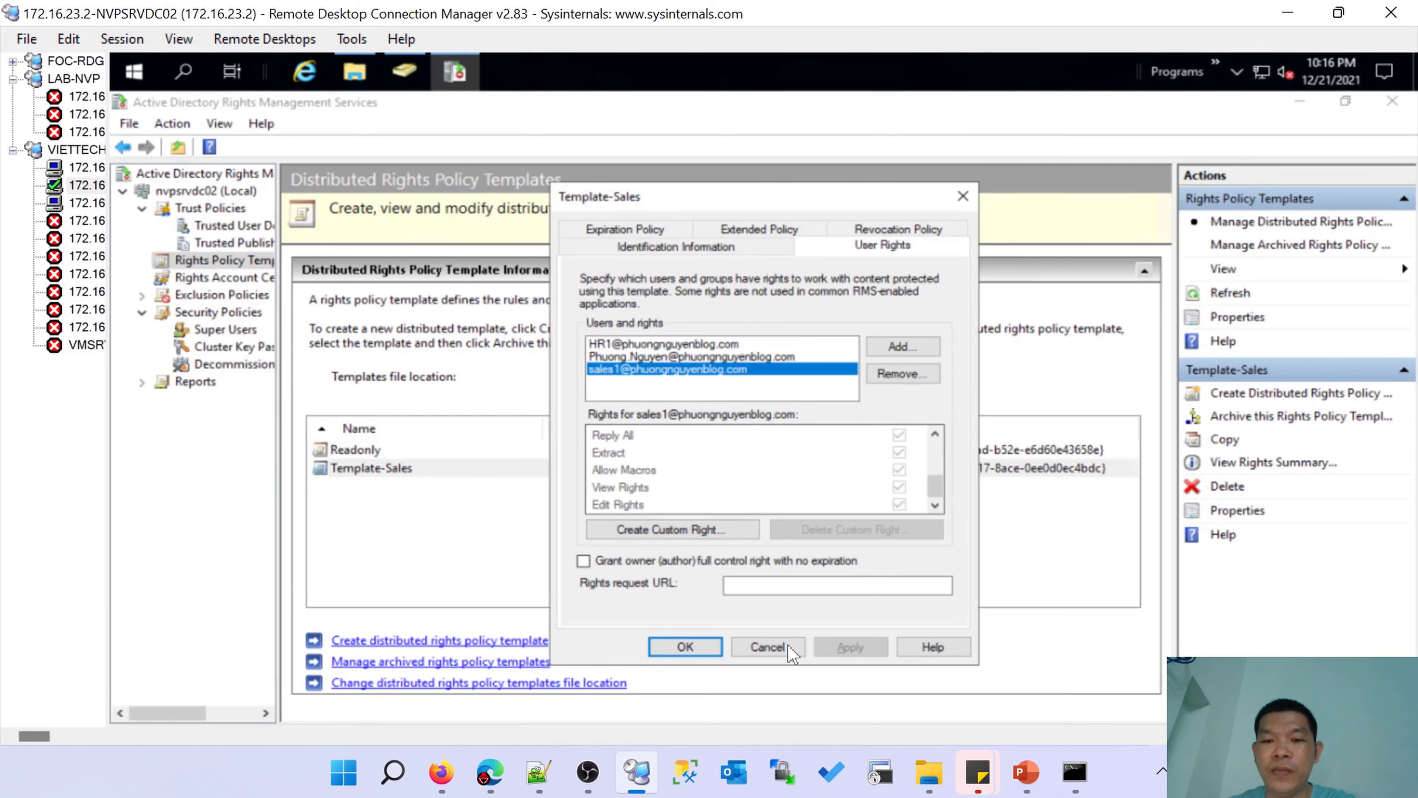
click(767, 647)
click(398, 450)
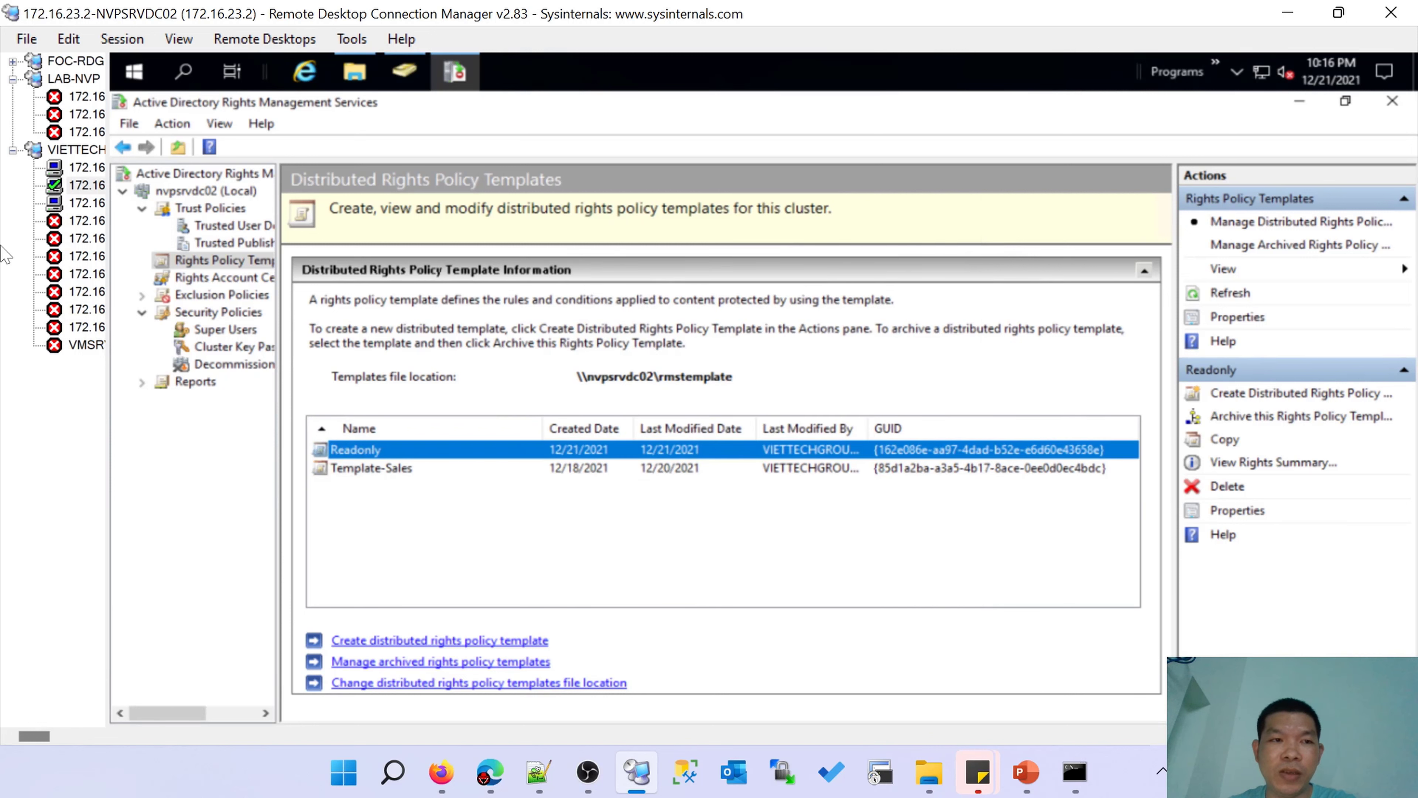
click(78, 210)
Confirm Print and Save As are disabled for the protected document, then switch to NVPSRVDC02.
click(861, 501)
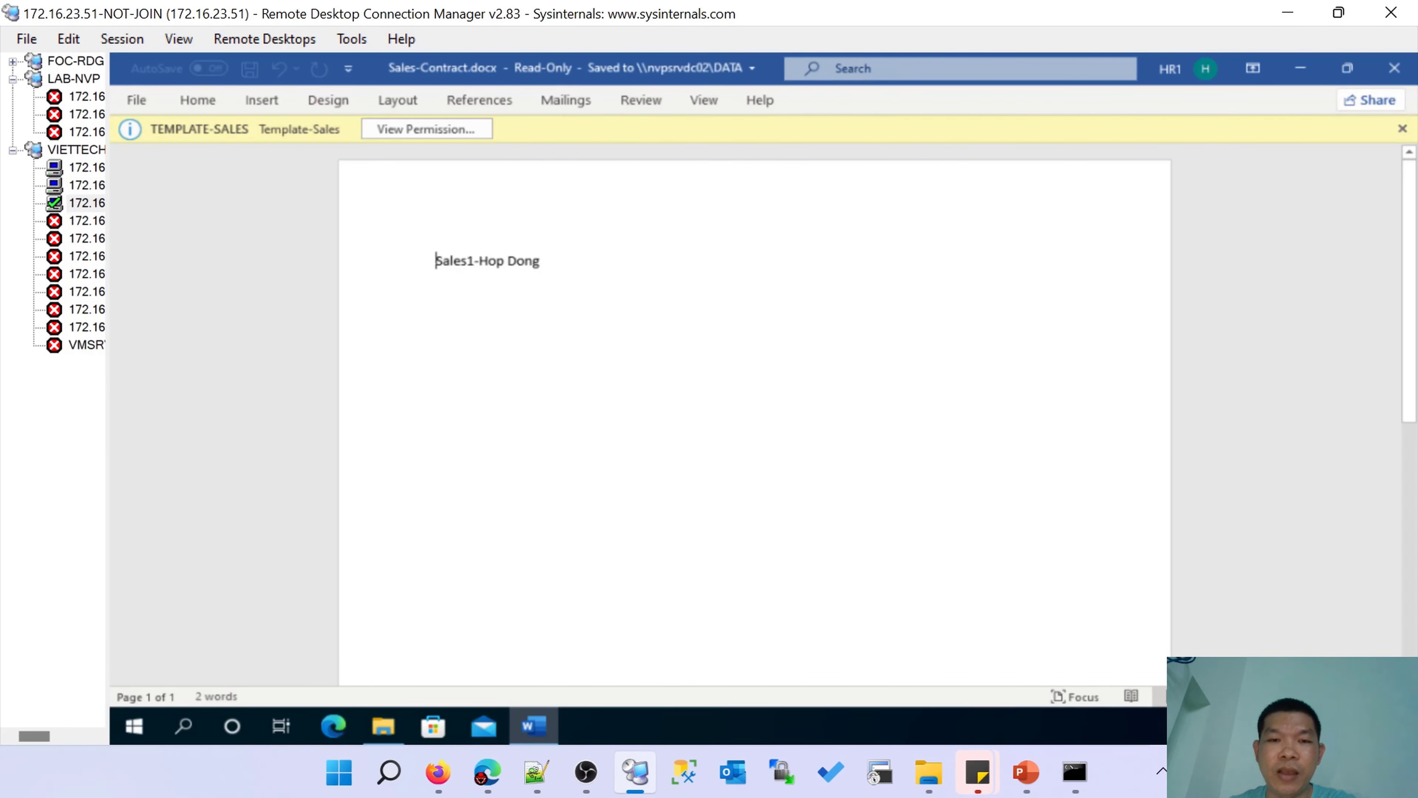
click(137, 100)
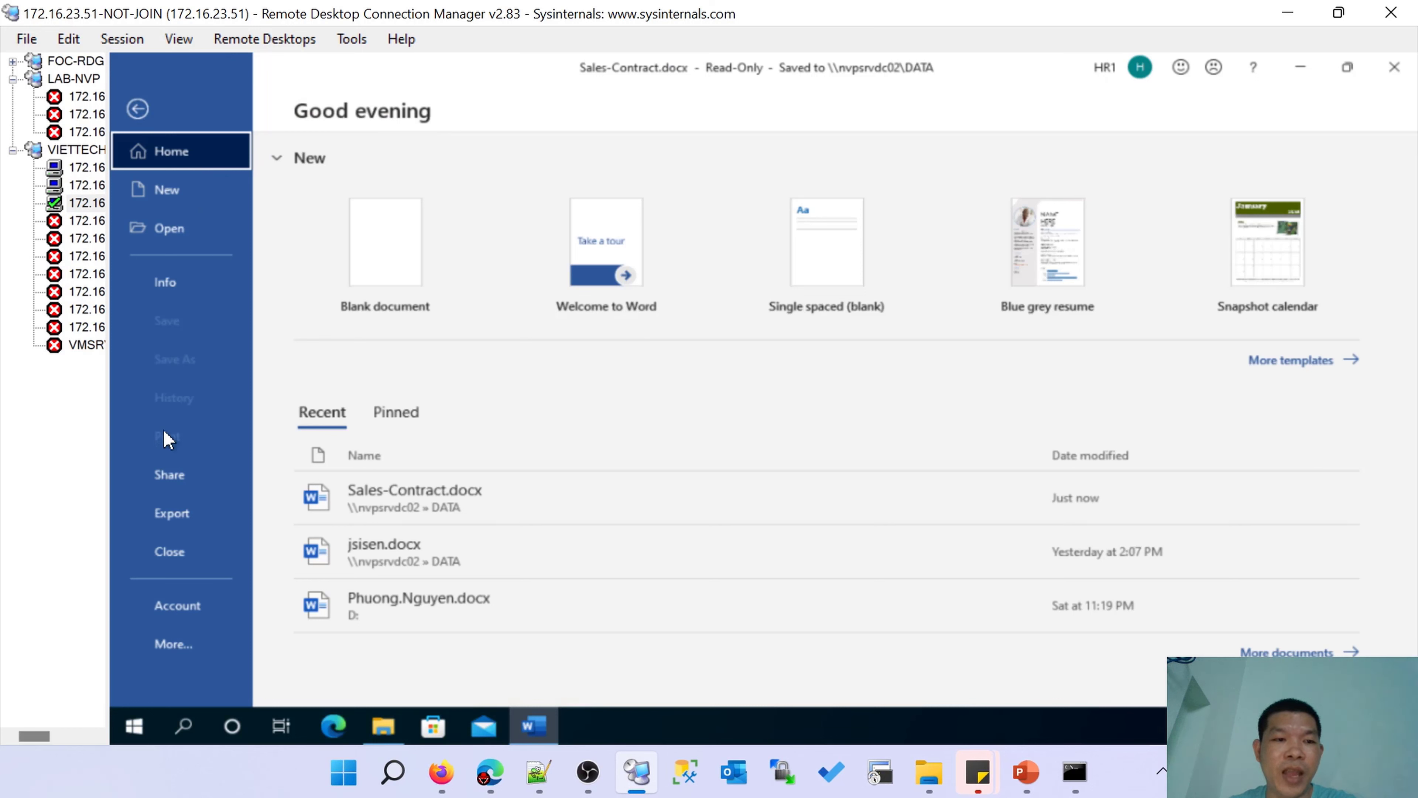
click(164, 446)
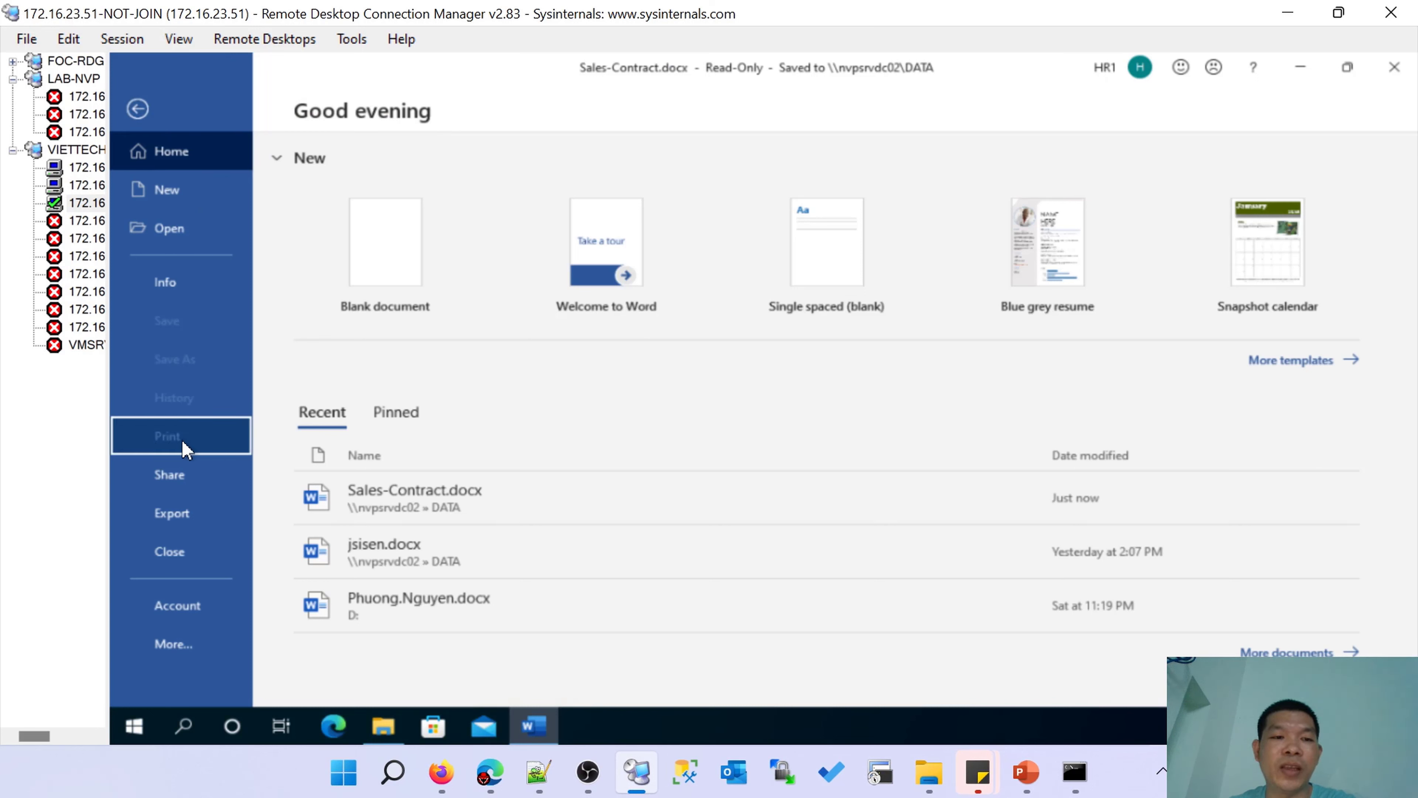
click(183, 358)
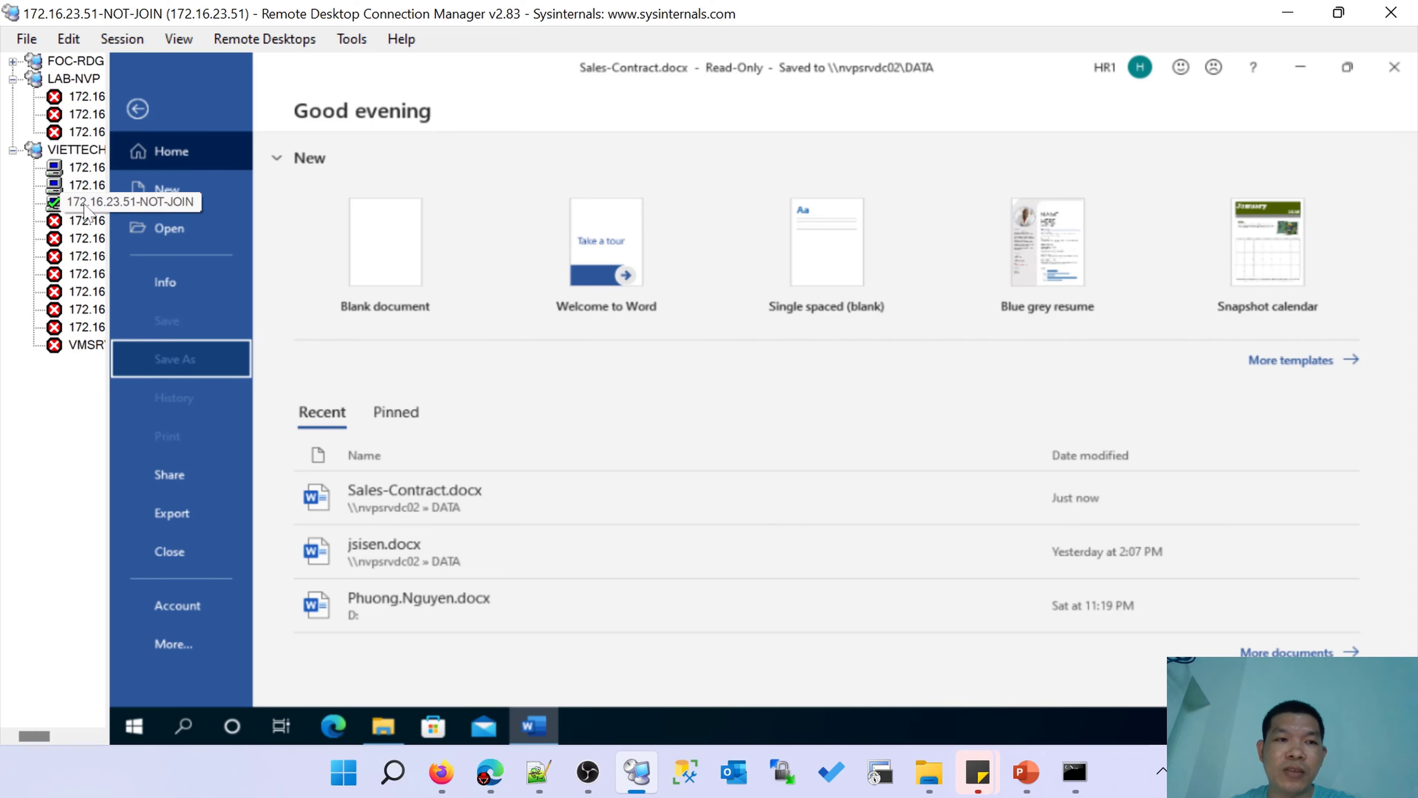
click(84, 185)
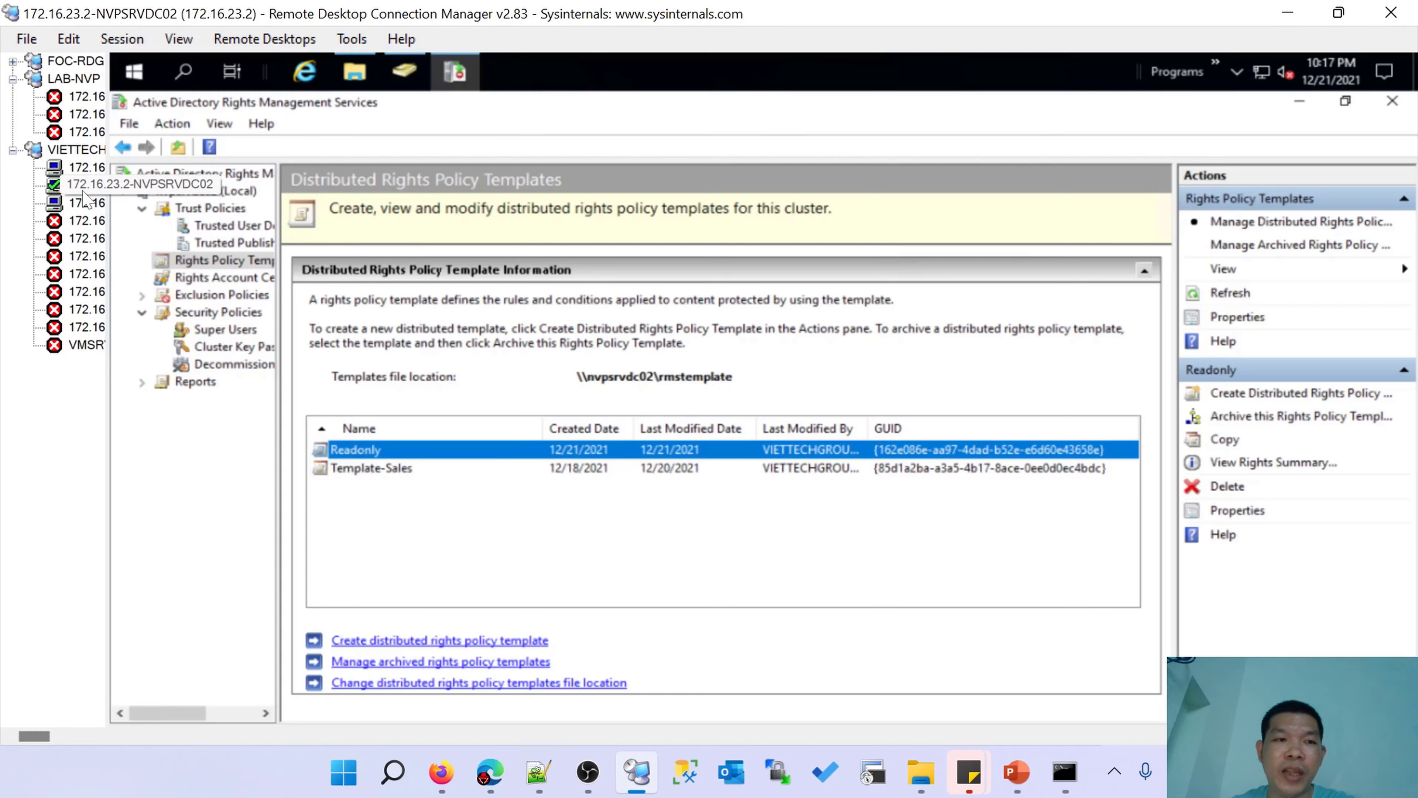
Open Template-Sales properties on the User Rights tab, then return to the 172.16.23.51 session.
click(576, 469)
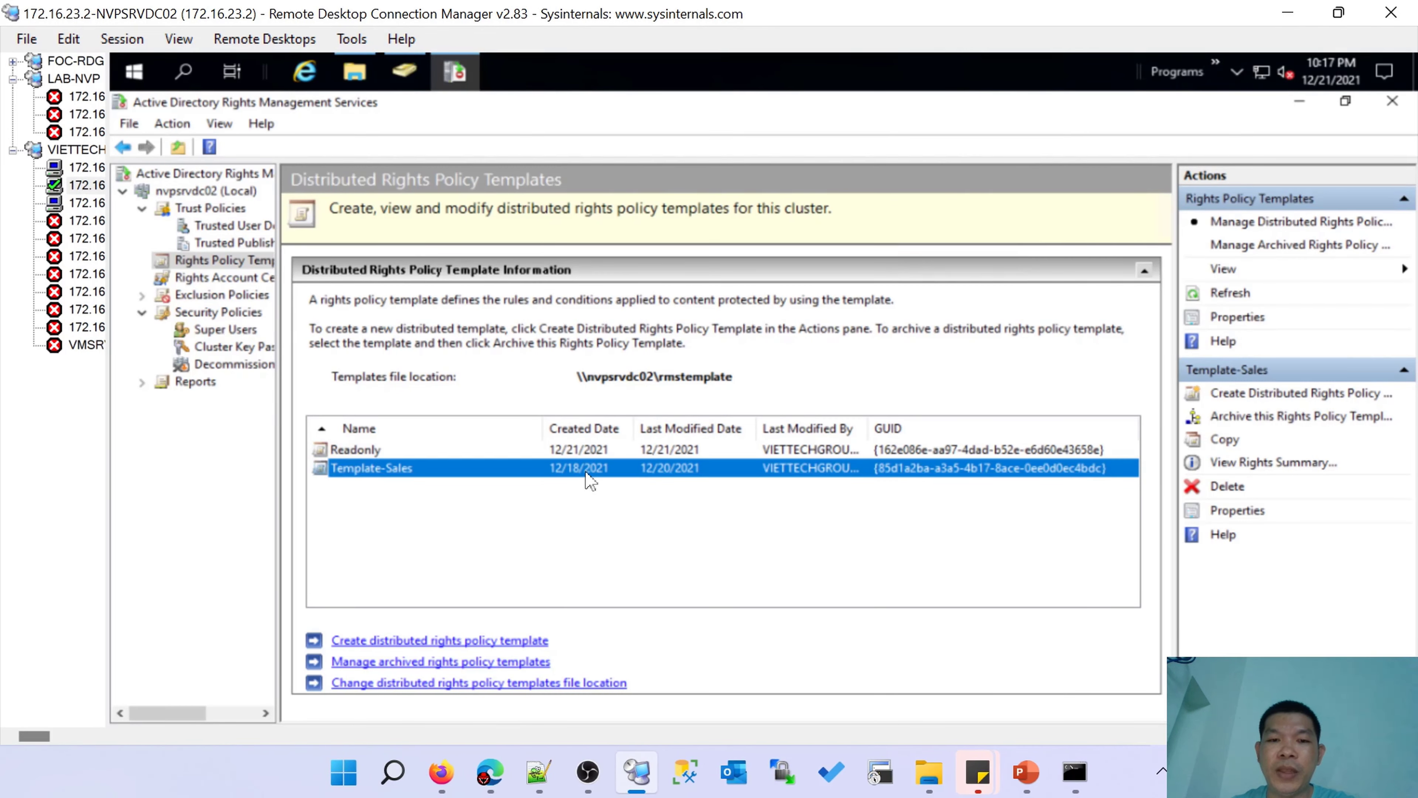
double_click(586, 472)
click(838, 247)
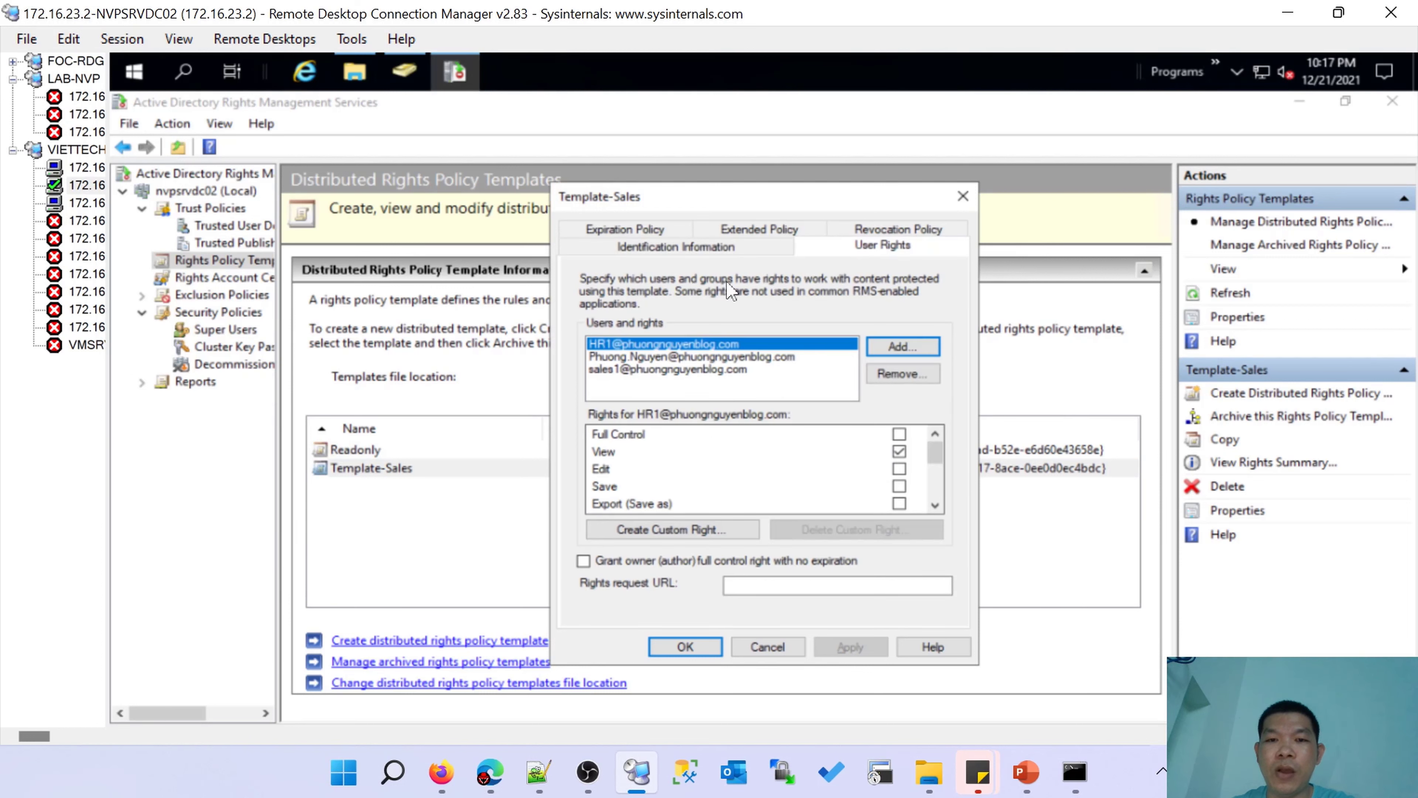
click(84, 203)
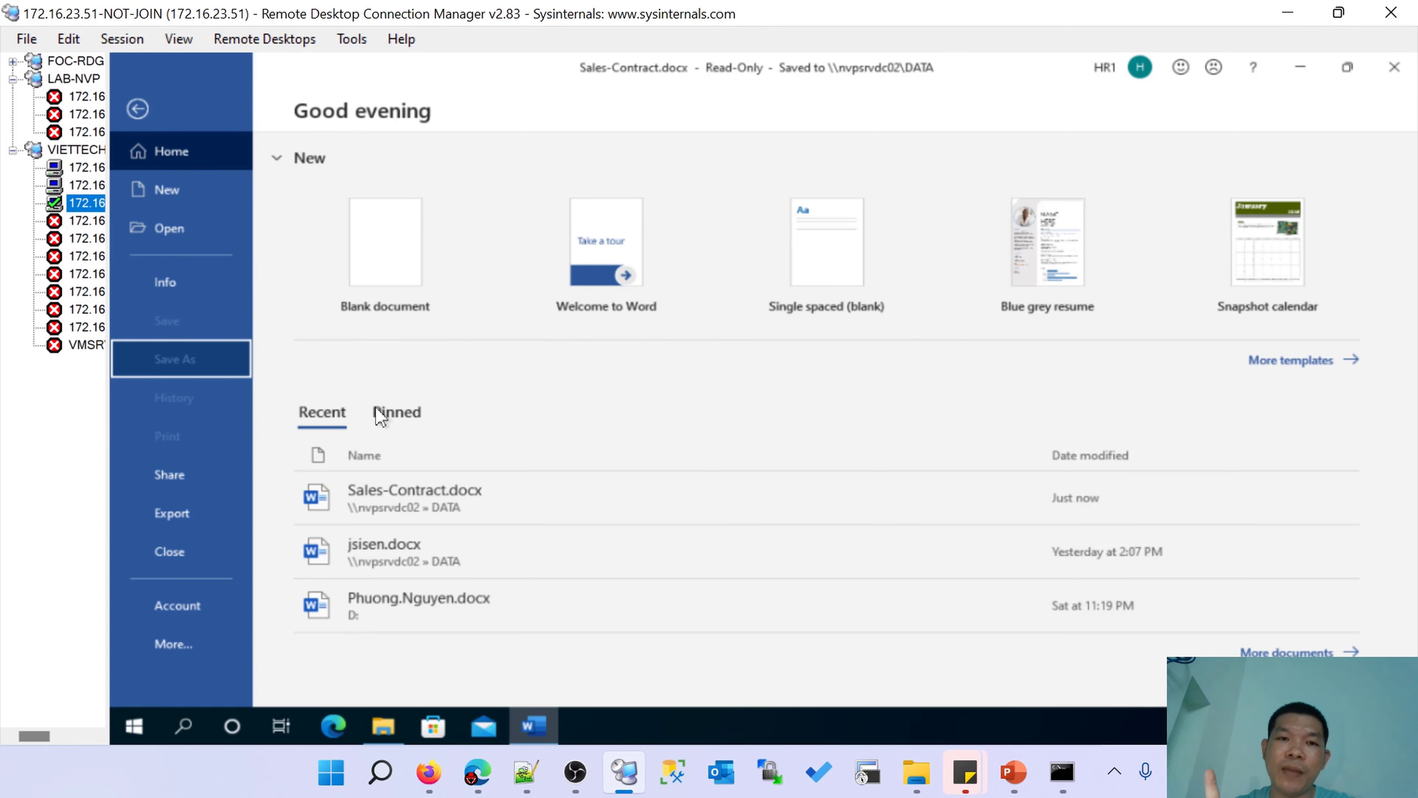
View the document's permissions via Info > Protect Document.
click(174, 285)
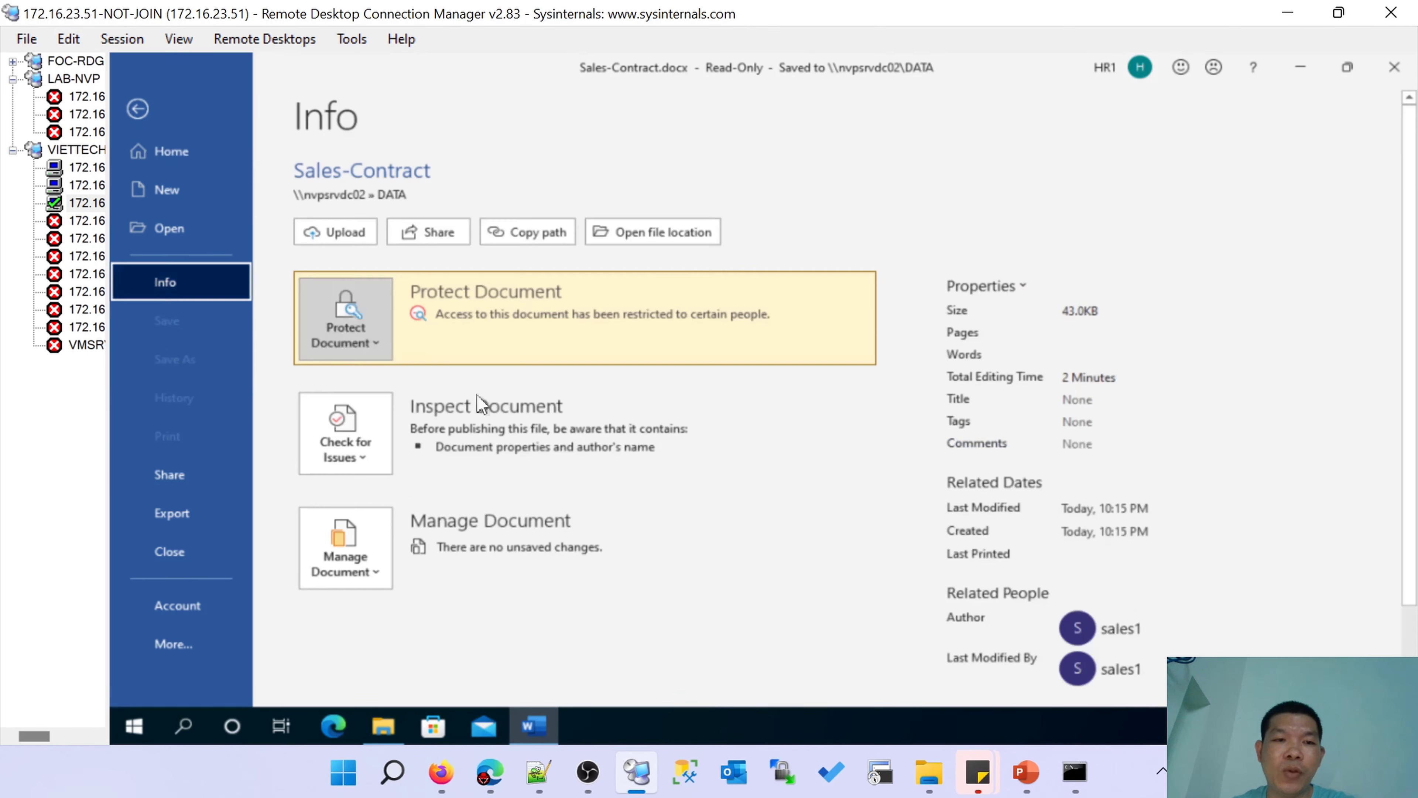
click(354, 353)
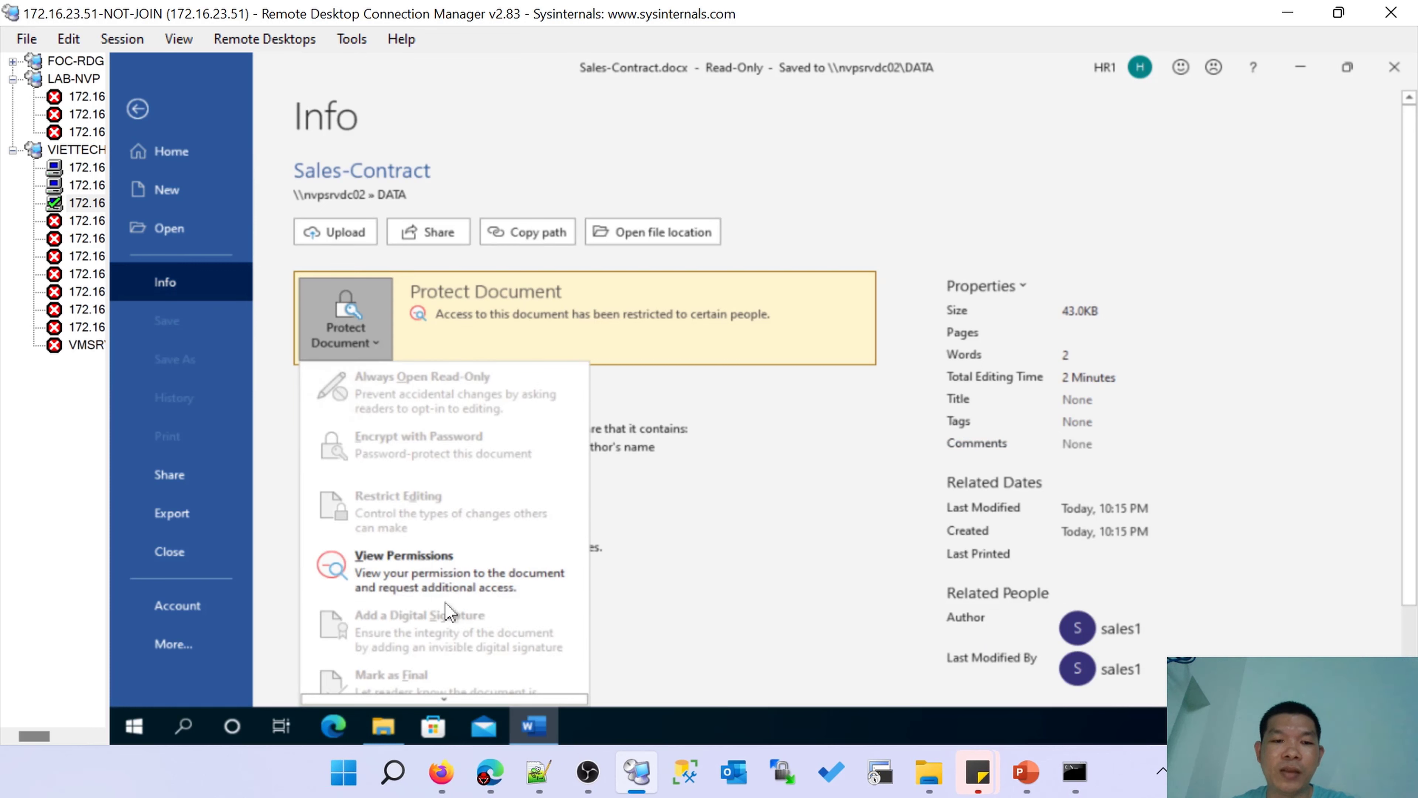
click(420, 571)
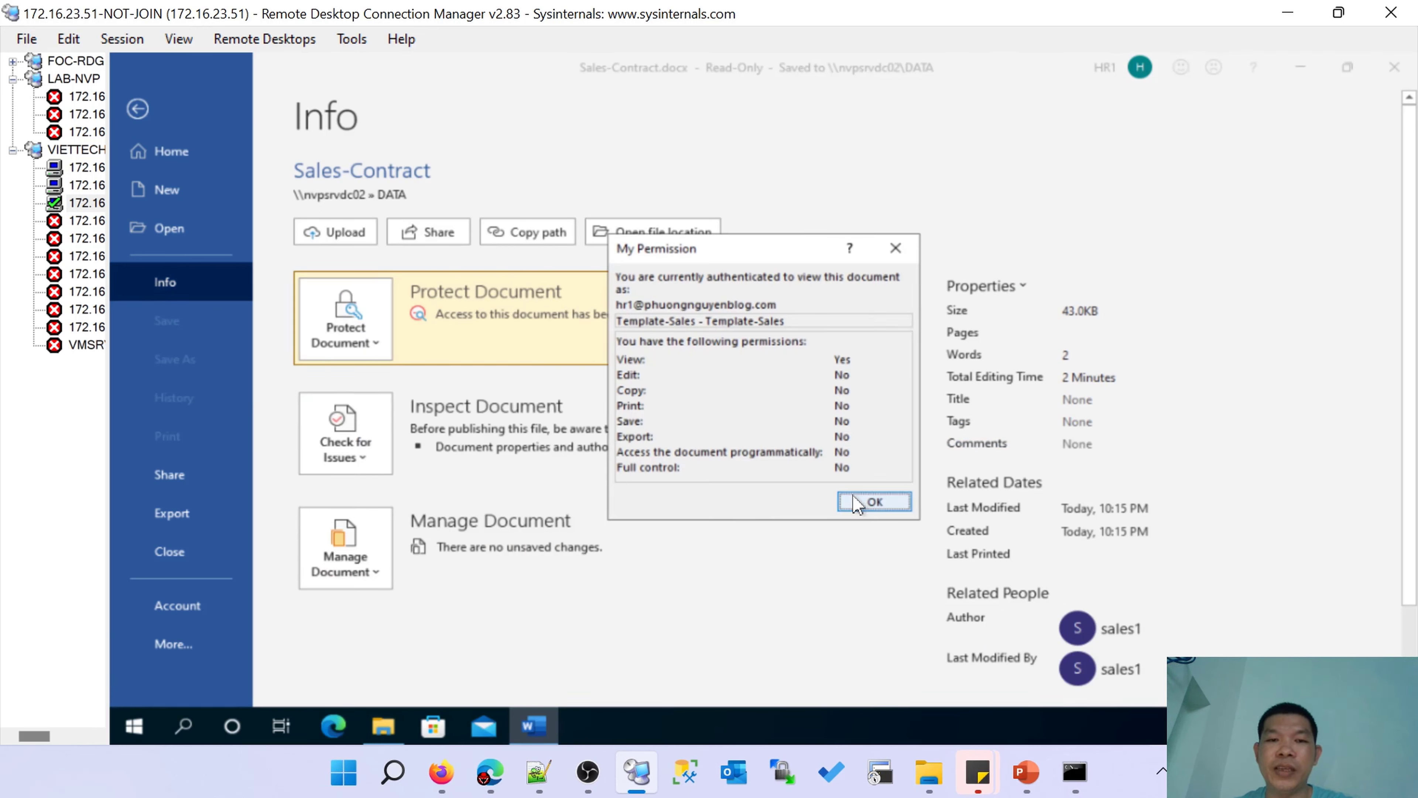
Advance the PowerPoint slide show to the closing Thank You slide.
mouse_move(1027, 772)
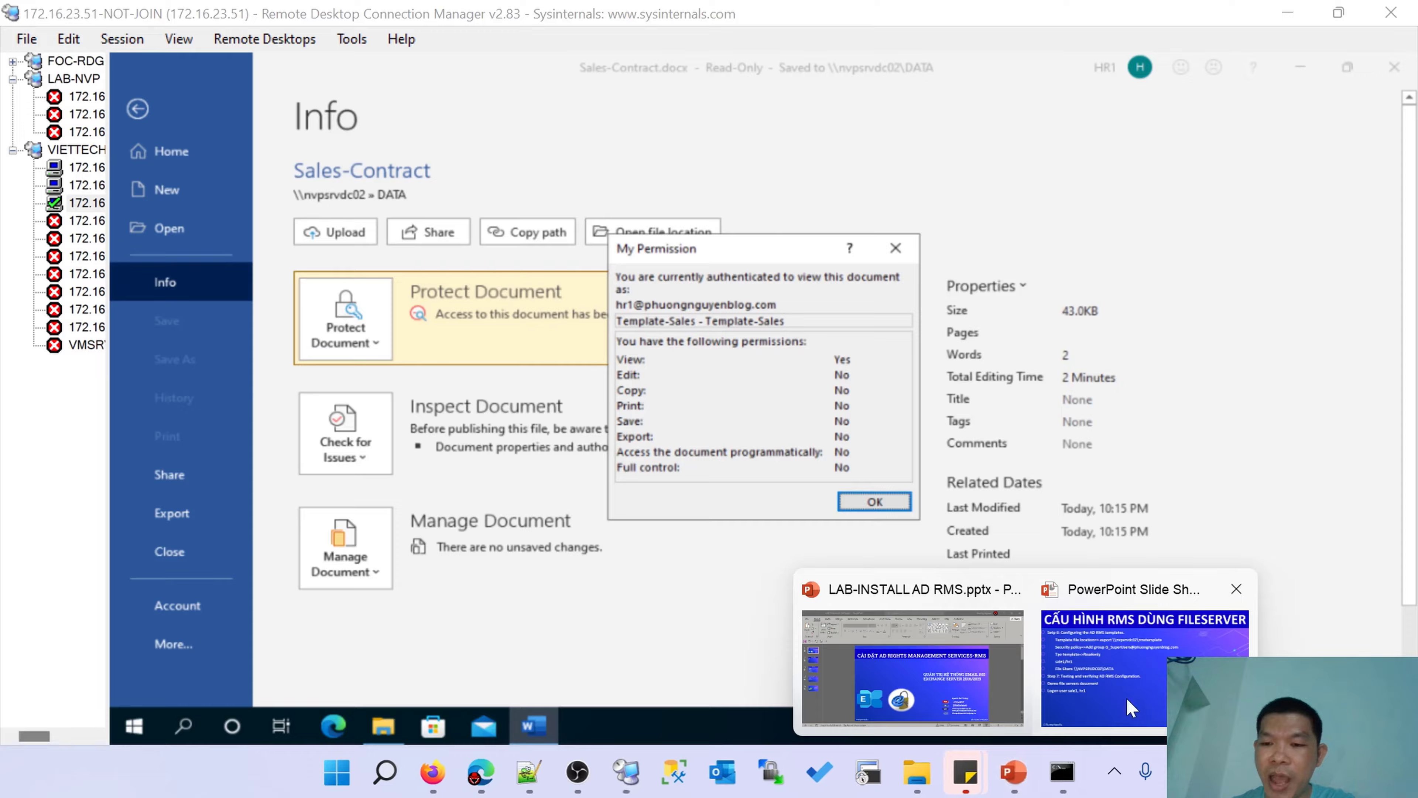
click(1117, 654)
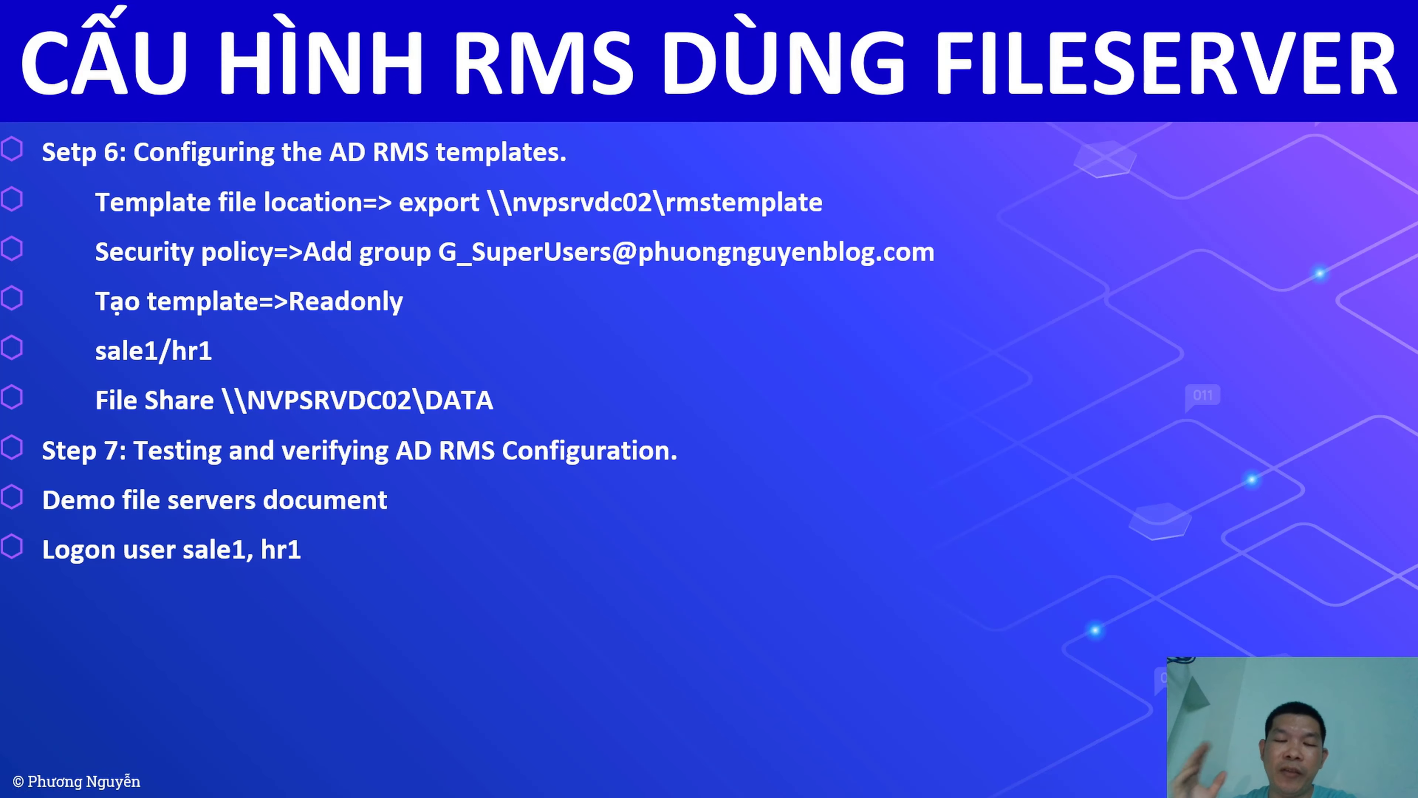
key(Right)
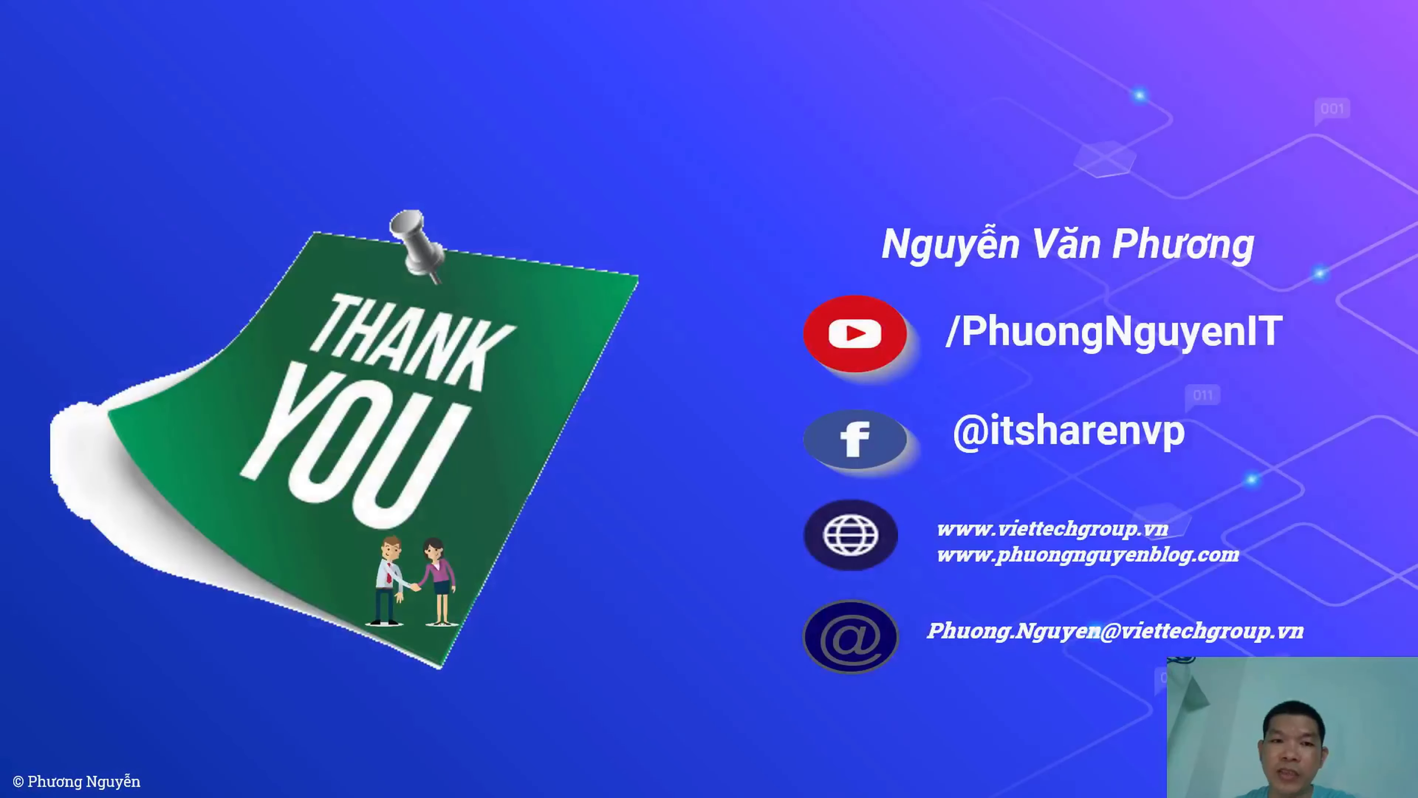